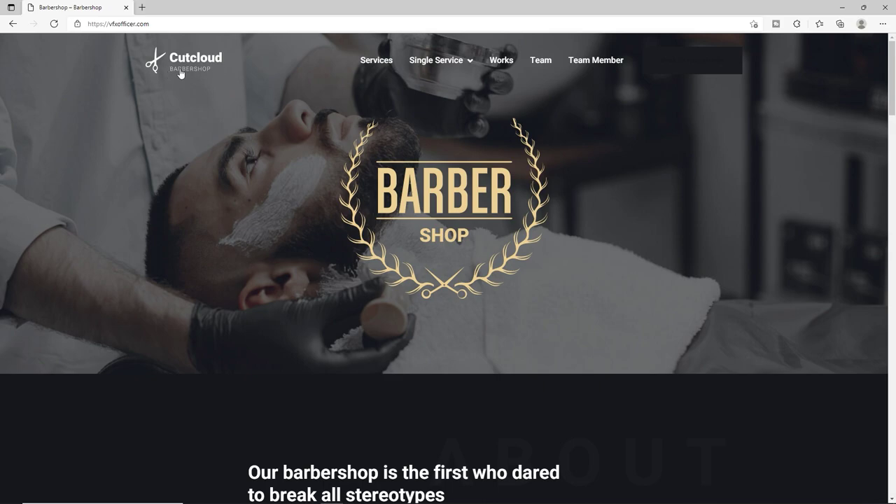
Open the Our Services page, browse service cards like Buzz Cut, and return to the top.
{"action": "left_click", "coordinate": [375, 64]}
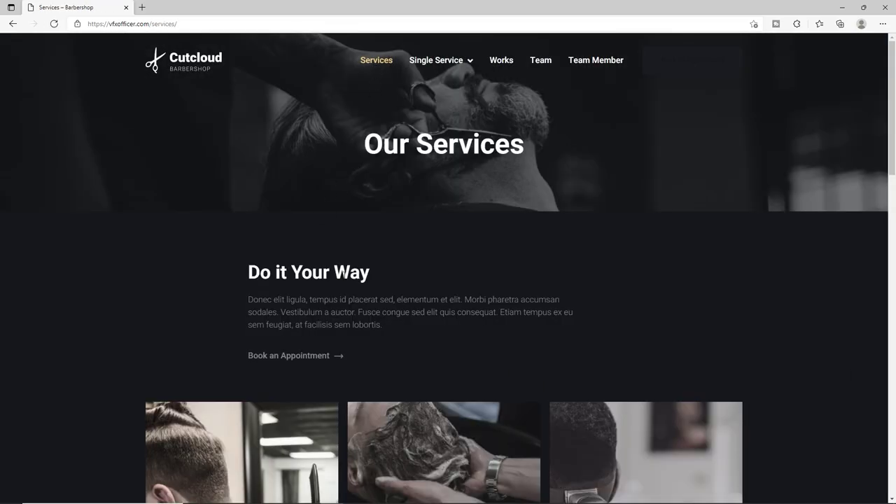
{"action": "scroll", "coordinate": [327, 280], "scroll_direction": "down", "scroll_amount": 7}
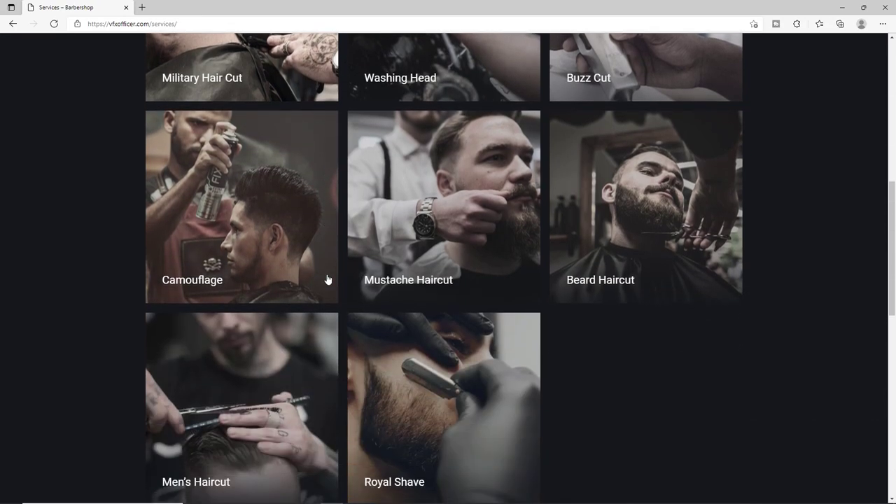
{"action": "scroll", "coordinate": [327, 279], "scroll_direction": "up", "scroll_amount": 1}
{"action": "scroll", "coordinate": [432, 136], "scroll_direction": "up", "scroll_amount": 1}
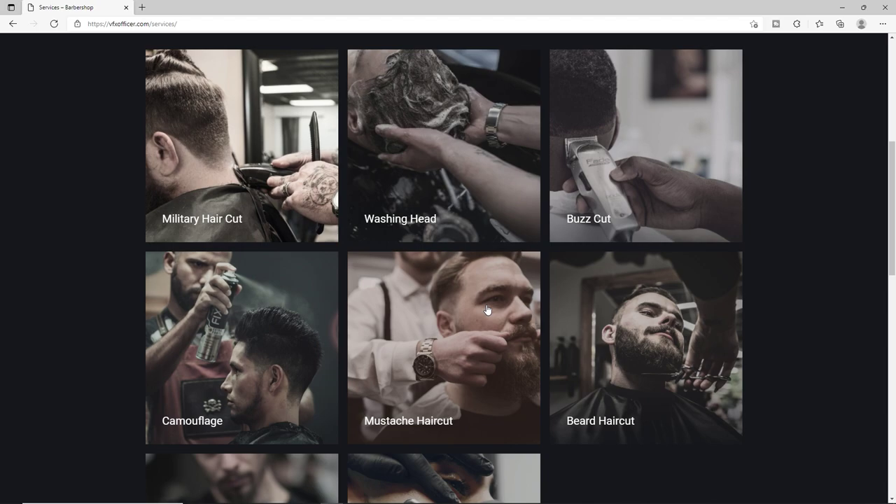
{"action": "scroll", "coordinate": [455, 301], "scroll_direction": "up", "scroll_amount": 5}
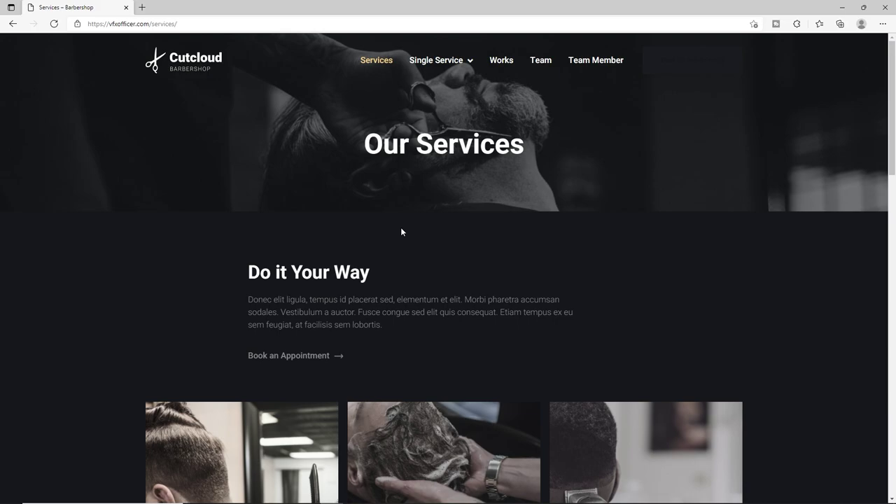
Open the Buzz Cut service page from Single Service and review its title and details.
{"action": "mouse_move", "coordinate": [436, 60]}
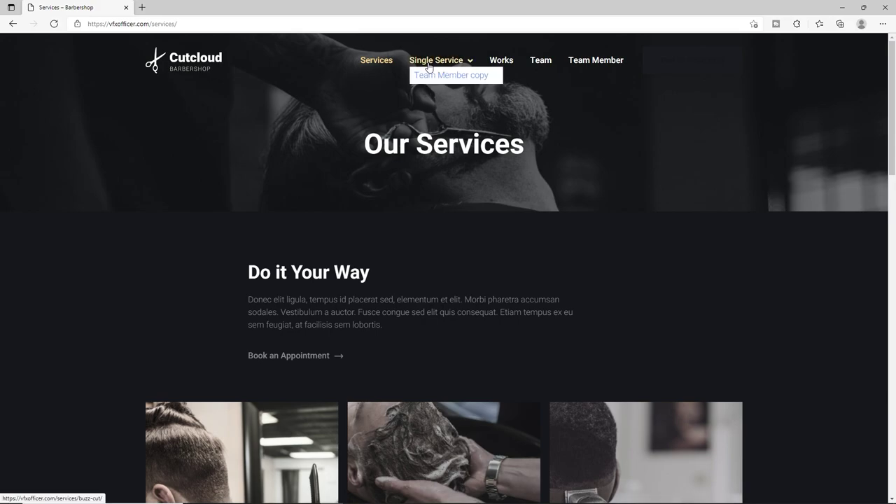
{"action": "left_click", "coordinate": [439, 76]}
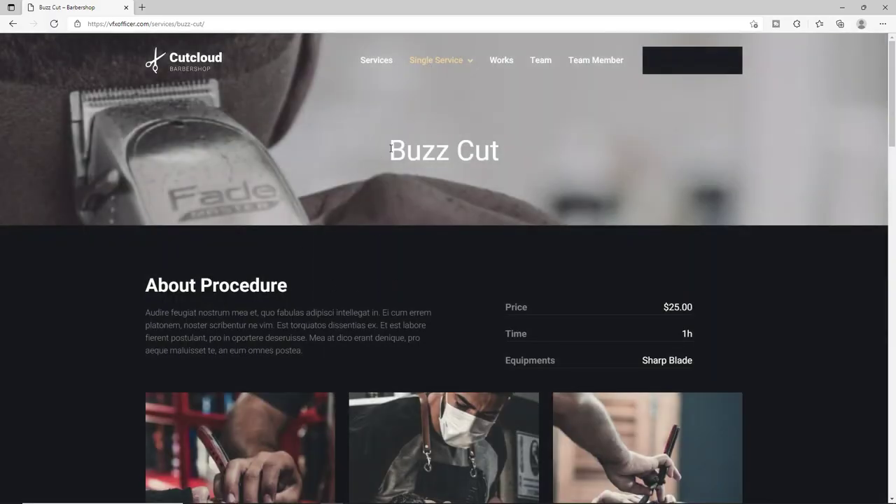
{"action": "left_click_drag", "start_coordinate": [390, 149], "coordinate": [506, 157]}
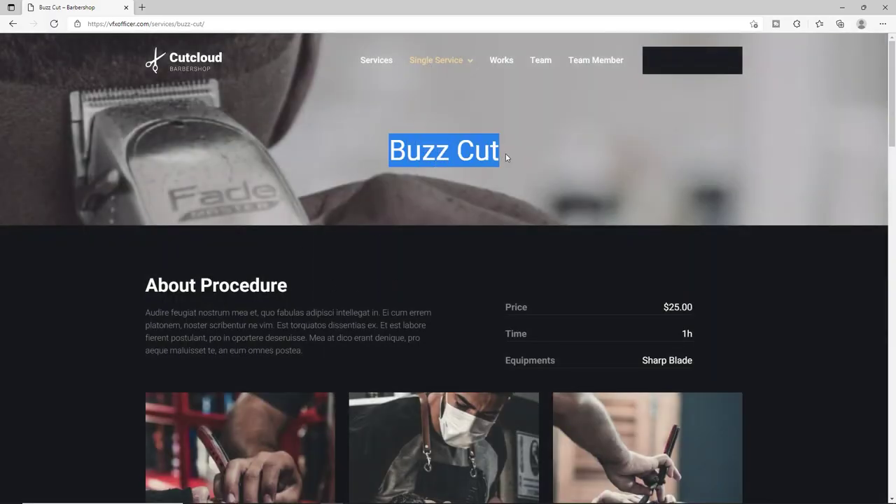
{"action": "left_click", "coordinate": [387, 154]}
{"action": "left_click_drag", "start_coordinate": [387, 154], "coordinate": [496, 155]}
{"action": "scroll", "coordinate": [533, 240], "scroll_direction": "down", "scroll_amount": 5}
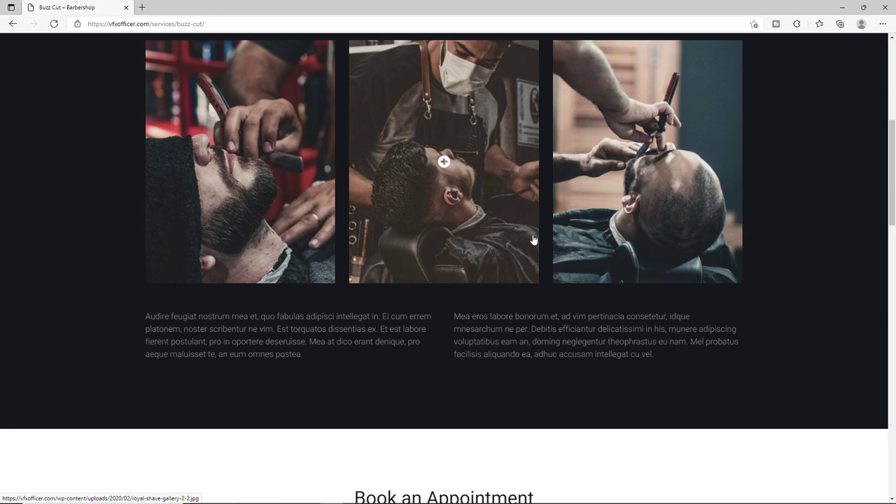
{"action": "scroll", "coordinate": [532, 240], "scroll_direction": "down", "scroll_amount": 7}
{"action": "scroll", "coordinate": [514, 241], "scroll_direction": "up", "scroll_amount": 2}
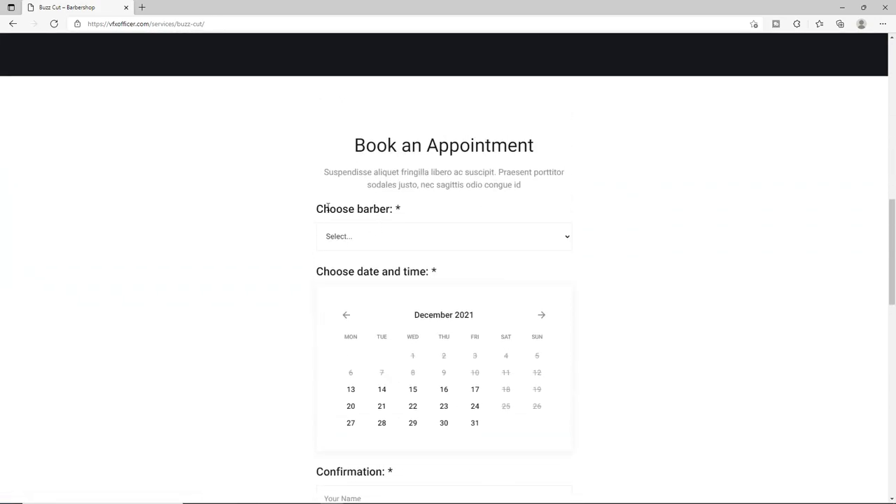
Fill the booking form with a barber, 17 December and the 18:00-19:00 slot, unsubmitted.
{"action": "left_click", "coordinate": [354, 232]}
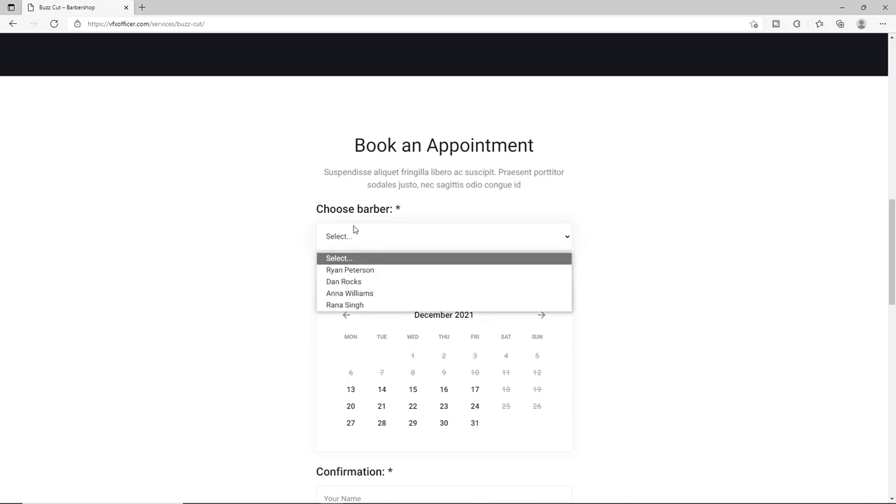
{"action": "left_click", "coordinate": [359, 270]}
{"action": "scroll", "coordinate": [306, 294], "scroll_direction": "down", "scroll_amount": 1}
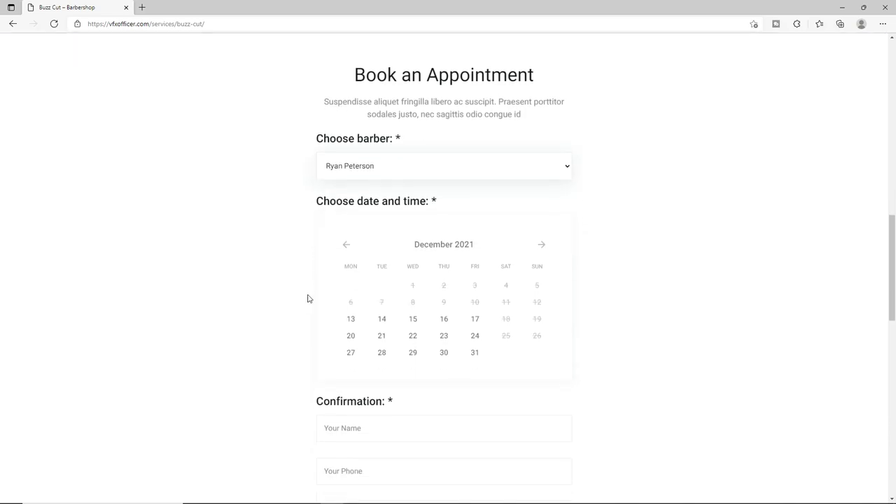
{"action": "left_click", "coordinate": [474, 319]}
{"action": "scroll", "coordinate": [466, 296], "scroll_direction": "down", "scroll_amount": 3}
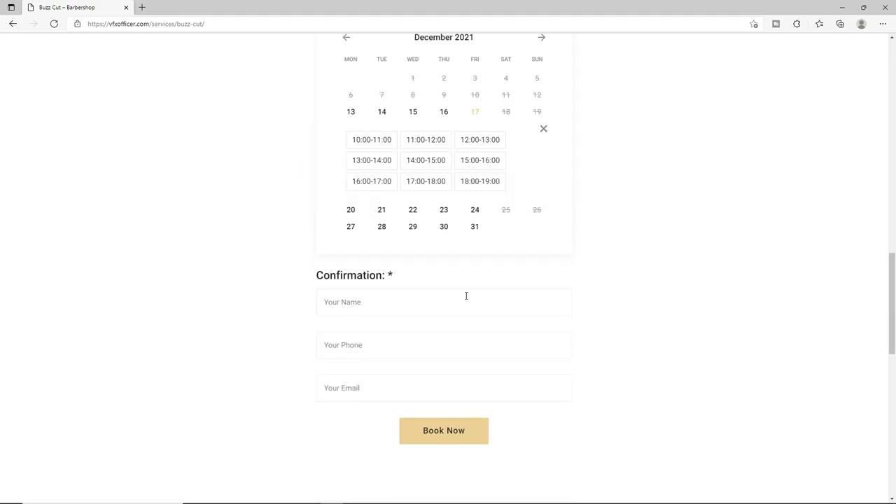
{"action": "left_click", "coordinate": [476, 179]}
{"action": "left_click", "coordinate": [361, 299]}
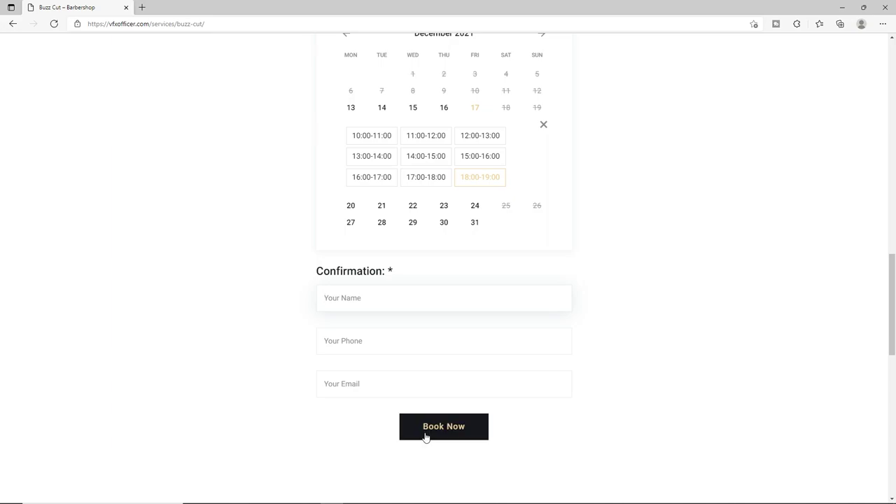
{"action": "scroll", "coordinate": [425, 436], "scroll_direction": "up", "scroll_amount": 14}
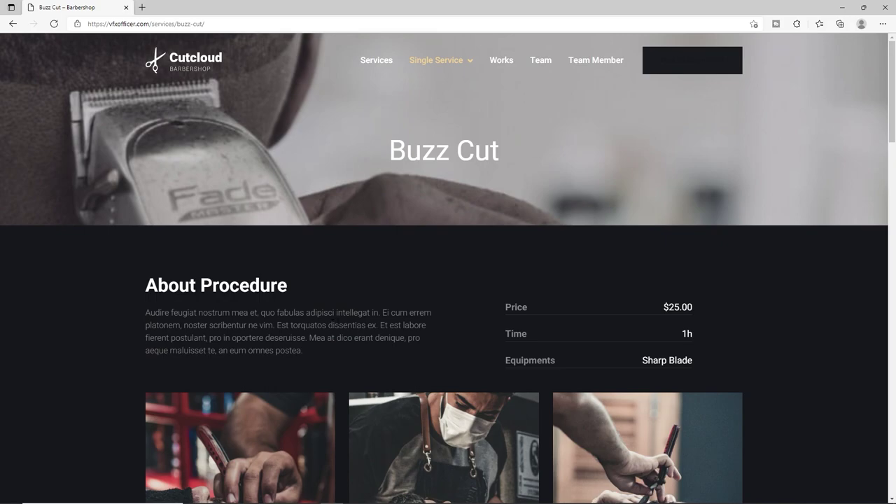
Open the Works gallery, scroll to the footer's contact details and London Eye map, then return to top.
{"action": "left_click", "coordinate": [504, 62]}
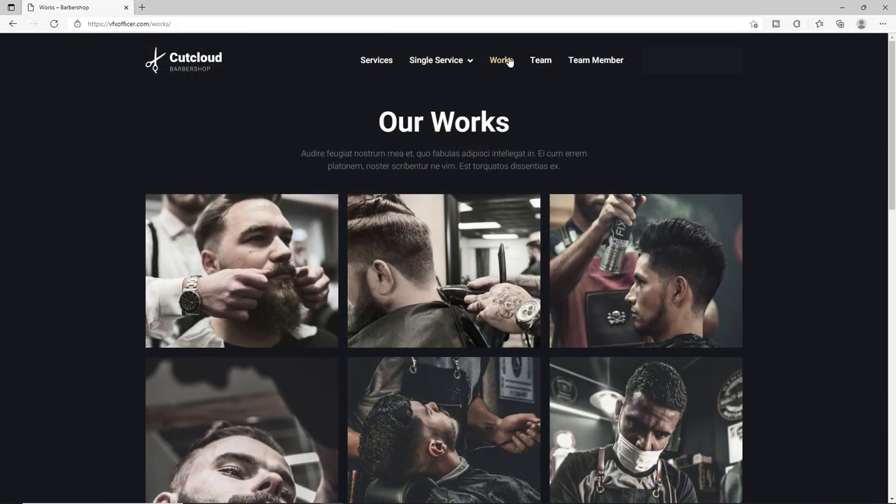
{"action": "scroll", "coordinate": [402, 298], "scroll_direction": "down", "scroll_amount": 5}
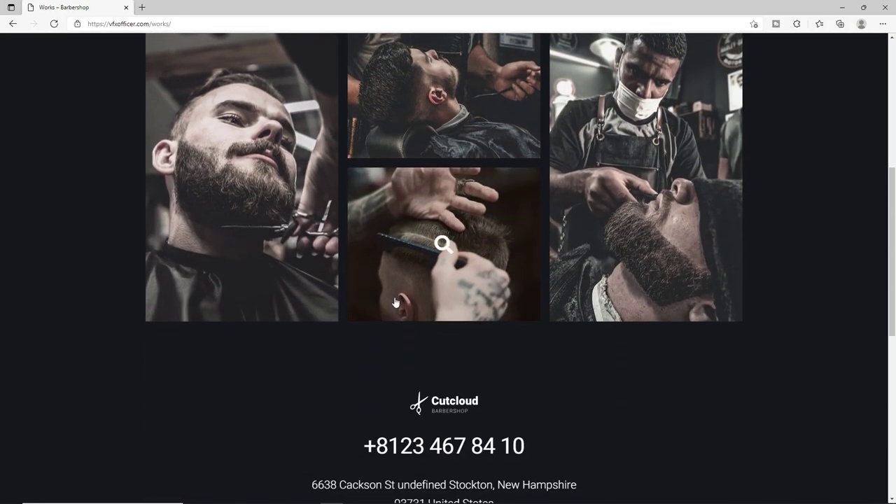
{"action": "scroll", "coordinate": [396, 303], "scroll_direction": "up", "scroll_amount": 5}
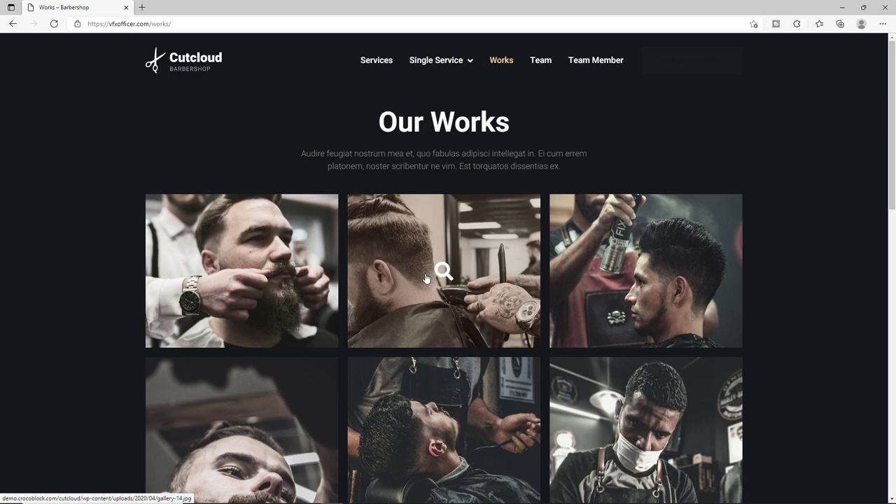
{"action": "scroll", "coordinate": [425, 278], "scroll_direction": "down", "scroll_amount": 15}
{"action": "scroll", "coordinate": [451, 204], "scroll_direction": "up", "scroll_amount": 3}
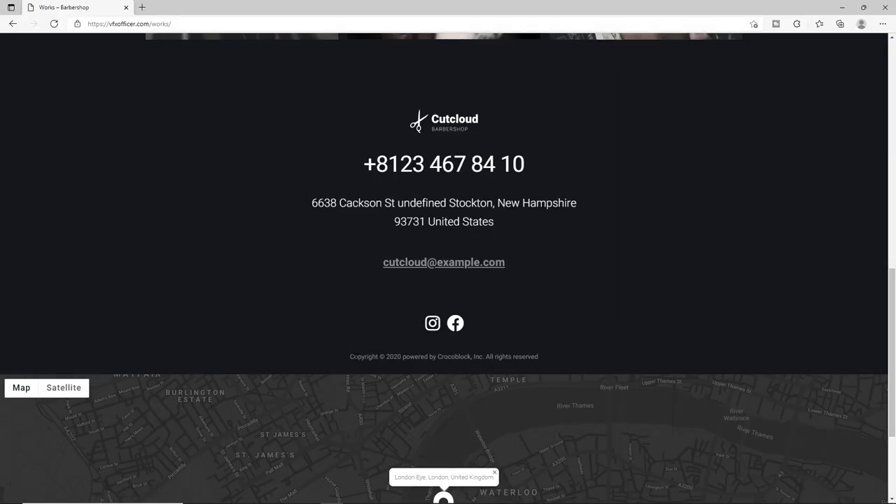
{"action": "left_click_drag", "start_coordinate": [349, 356], "coordinate": [539, 357]}
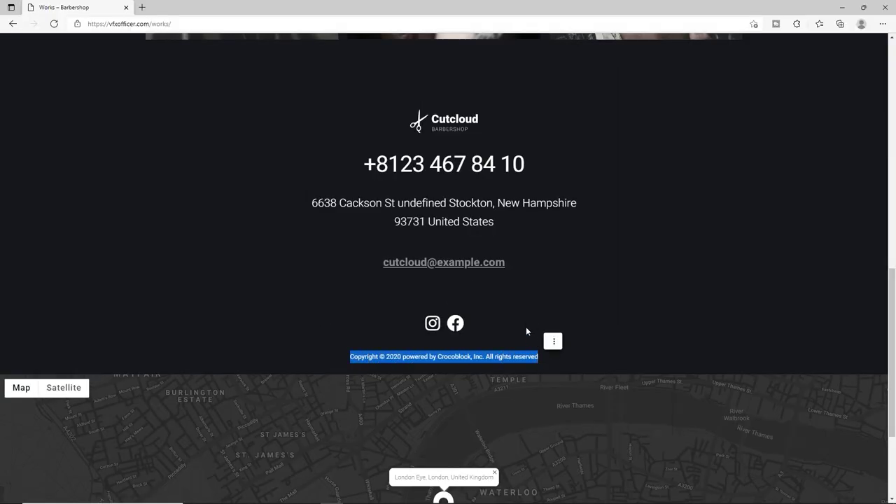
{"action": "scroll", "coordinate": [526, 328], "scroll_direction": "down", "scroll_amount": 2}
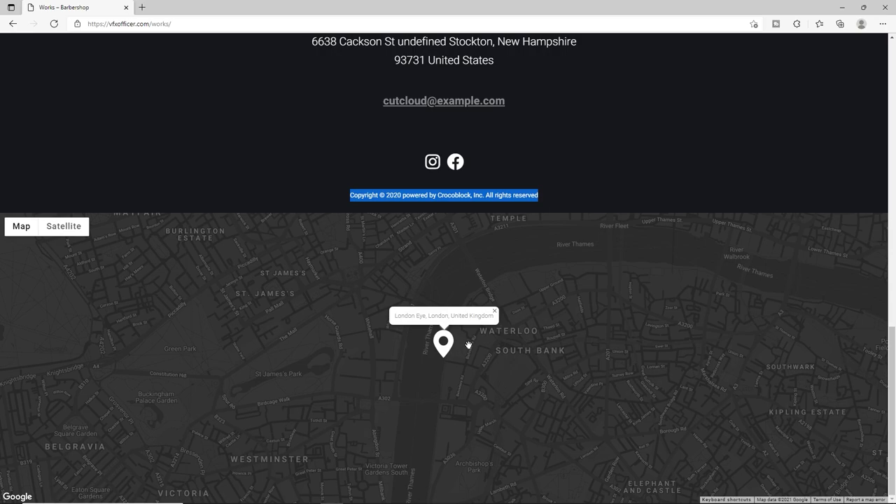
{"action": "scroll", "coordinate": [468, 345], "scroll_direction": "up", "scroll_amount": 20}
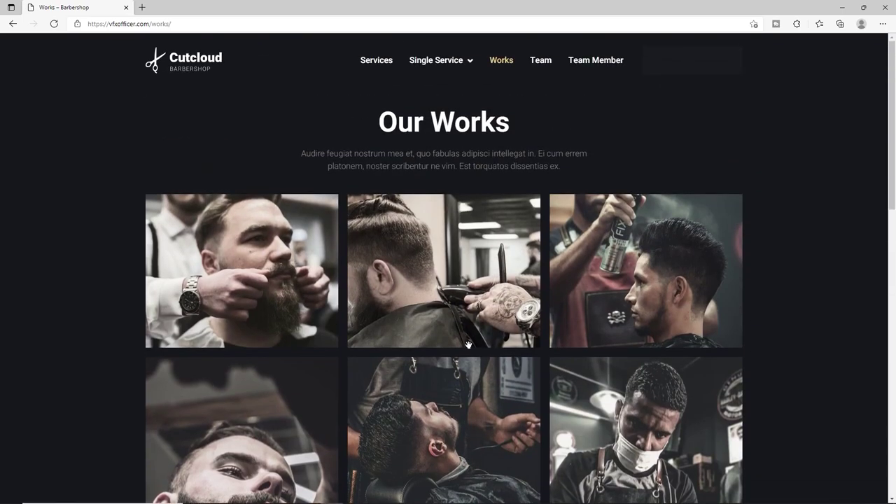
Open the Team page, highlight its heading, and scroll through the team member cards.
{"action": "left_click", "coordinate": [541, 63]}
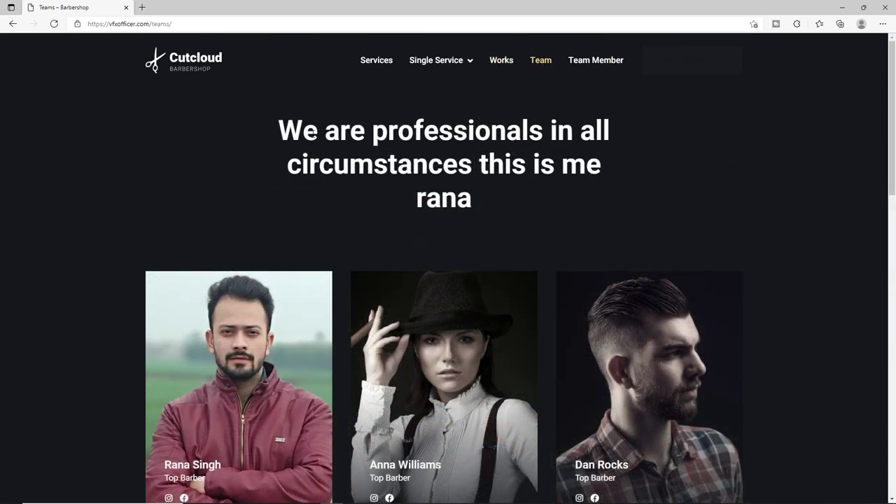
{"action": "left_click_drag", "start_coordinate": [278, 130], "coordinate": [475, 196]}
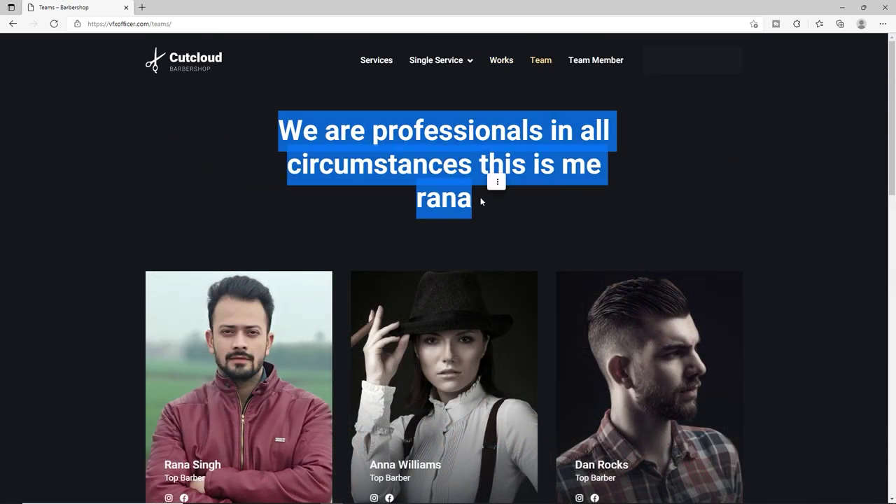
{"action": "scroll", "coordinate": [480, 197], "scroll_direction": "down", "scroll_amount": 6}
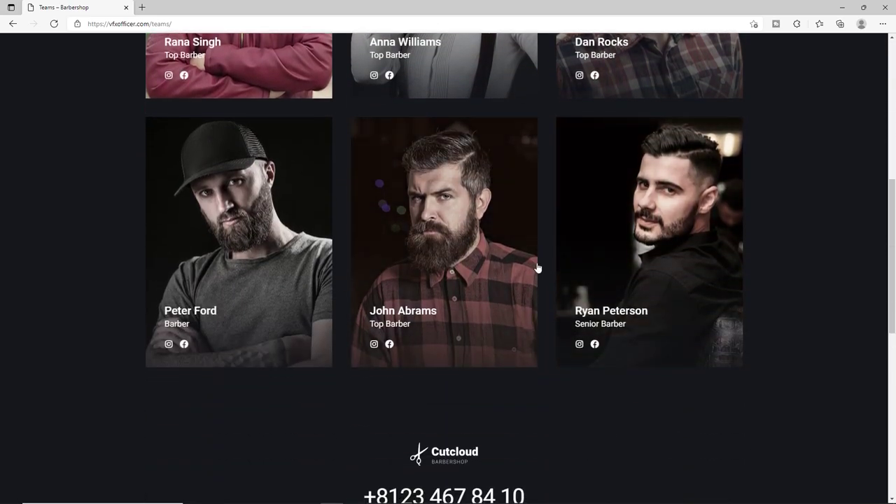
{"action": "scroll", "coordinate": [538, 268], "scroll_direction": "up", "scroll_amount": 4}
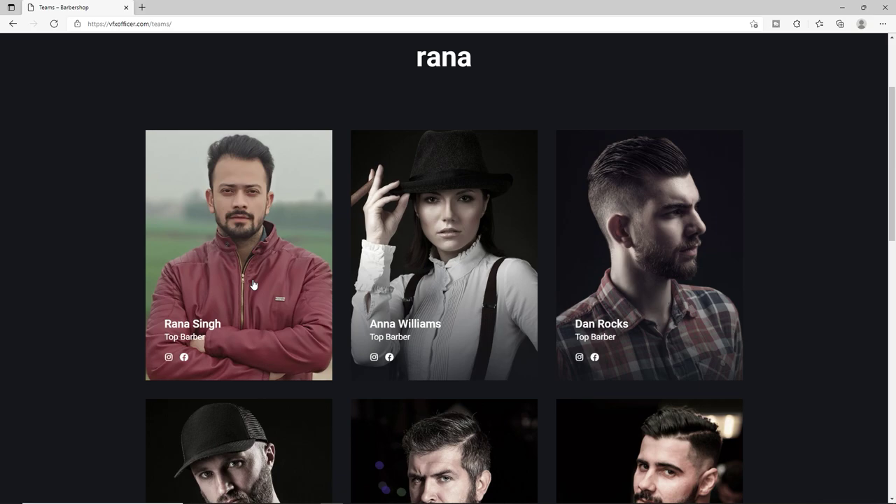
{"action": "scroll", "coordinate": [253, 284], "scroll_direction": "up", "scroll_amount": 2}
{"action": "scroll", "coordinate": [440, 222], "scroll_direction": "down", "scroll_amount": 3}
Open a barber's profile page and highlight its heading, introduction and contact number.
{"action": "left_click", "coordinate": [181, 255]}
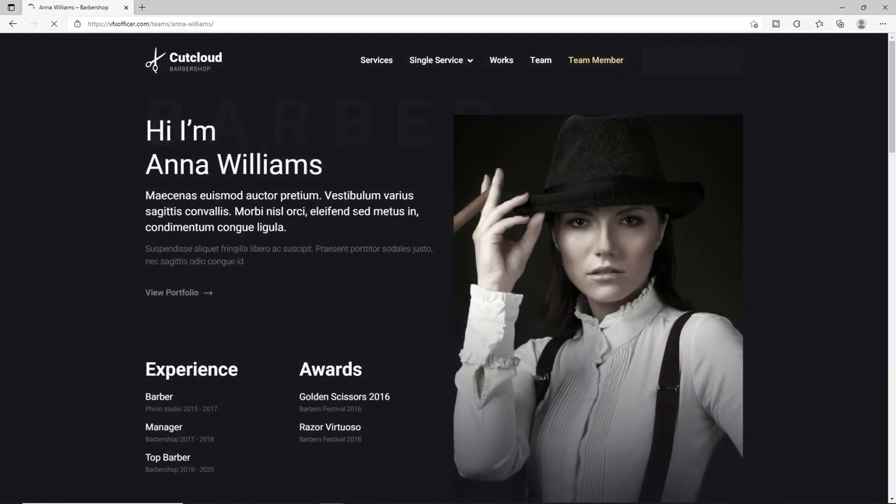
{"action": "left_click_drag", "start_coordinate": [146, 132], "coordinate": [297, 274]}
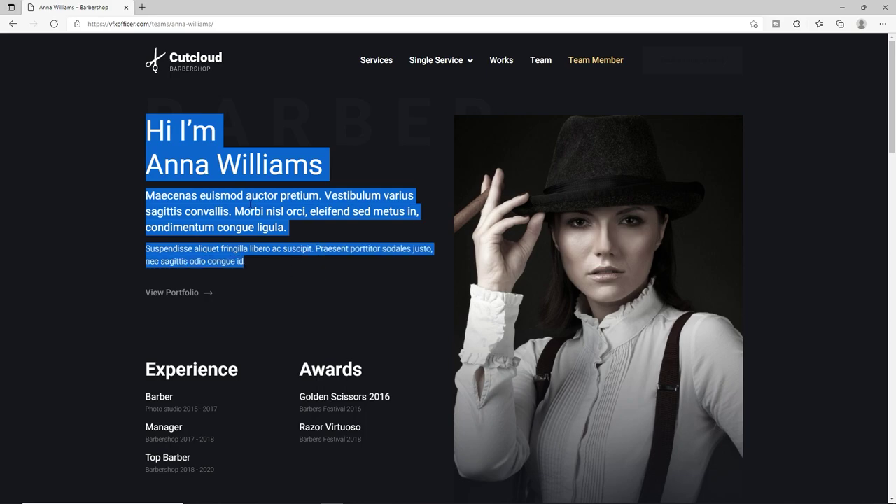
{"action": "left_click", "coordinate": [297, 273]}
{"action": "left_click_drag", "start_coordinate": [147, 133], "coordinate": [285, 168]}
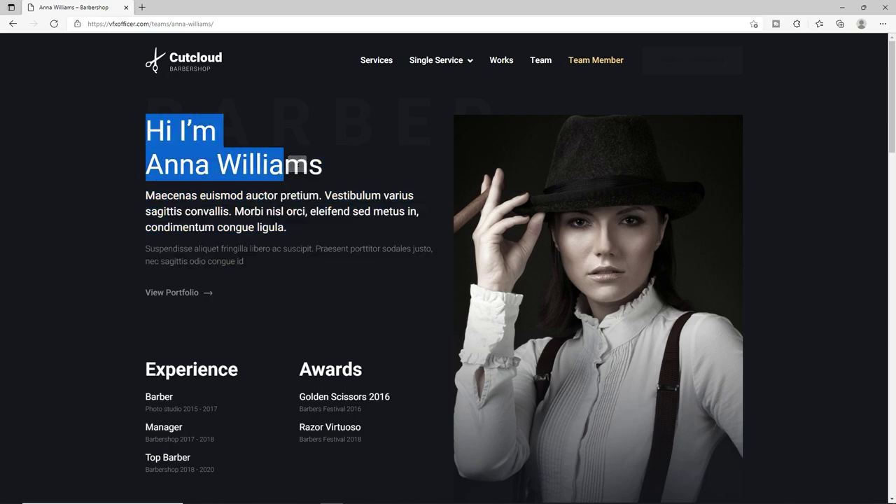
{"action": "left_click_drag", "start_coordinate": [186, 197], "coordinate": [217, 228]}
{"action": "scroll", "coordinate": [231, 273], "scroll_direction": "down", "scroll_amount": 2}
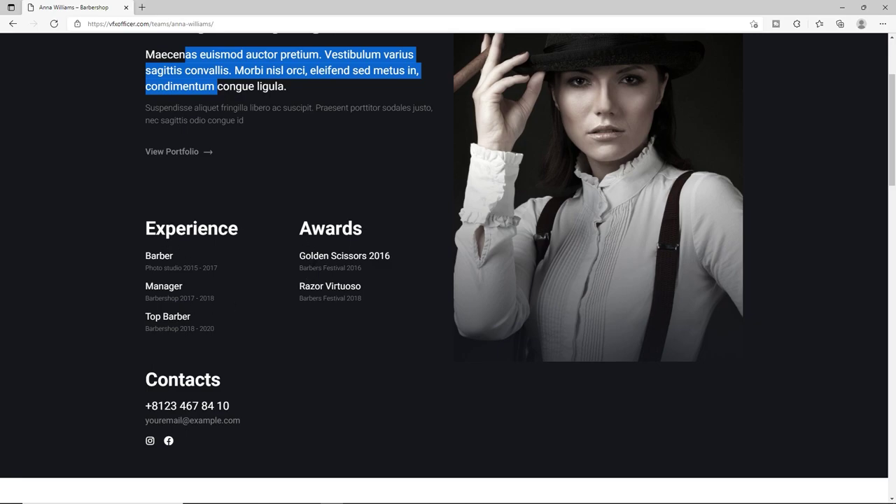
{"action": "scroll", "coordinate": [326, 294], "scroll_direction": "down", "scroll_amount": 2}
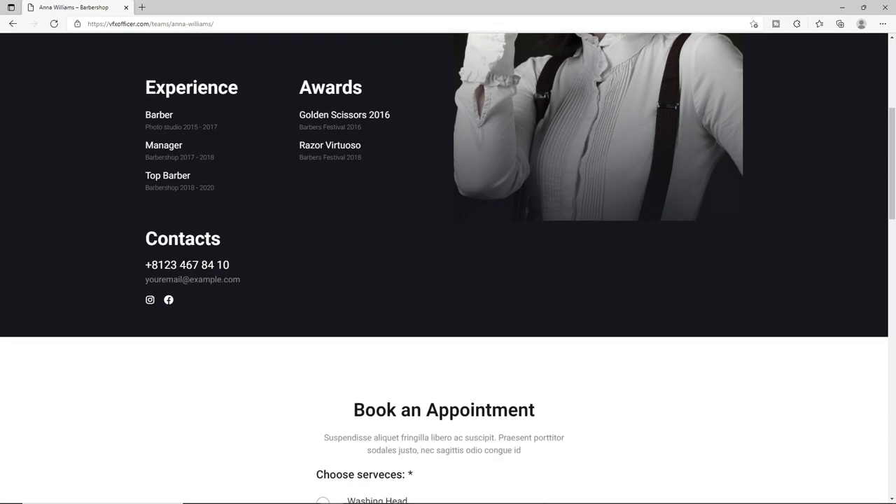
{"action": "left_click_drag", "start_coordinate": [230, 264], "coordinate": [145, 263]}
{"action": "left_click", "coordinate": [146, 256]}
Test the profile's booking form with Buzz Cut and the 18:00-19:00 time slot.
{"action": "scroll", "coordinate": [176, 304], "scroll_direction": "down", "scroll_amount": 4}
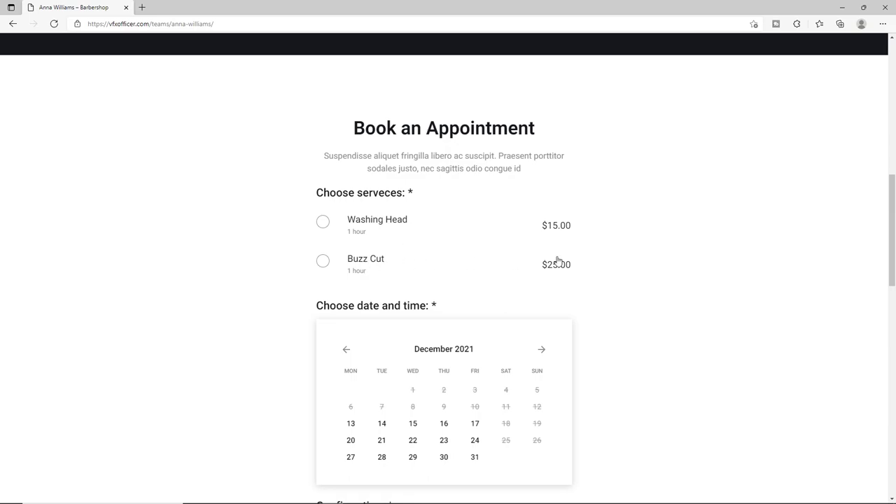
{"action": "scroll", "coordinate": [566, 239], "scroll_direction": "down", "scroll_amount": 1}
{"action": "scroll", "coordinate": [565, 239], "scroll_direction": "down", "scroll_amount": 1}
{"action": "left_click", "coordinate": [355, 129]}
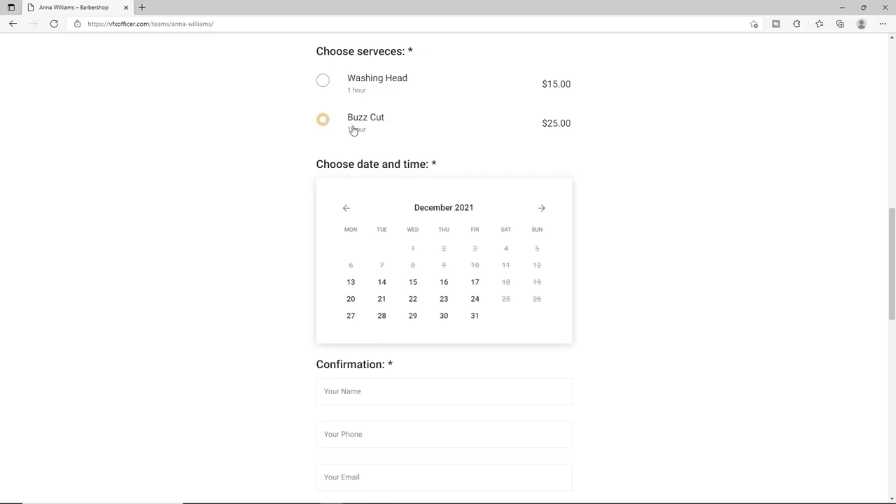
{"action": "scroll", "coordinate": [451, 284], "scroll_direction": "down", "scroll_amount": 1}
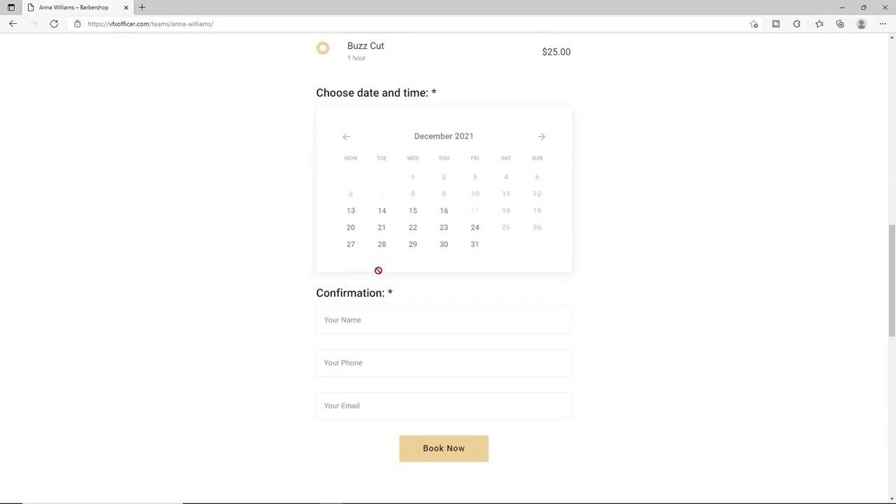
{"action": "left_click", "coordinate": [482, 212]}
{"action": "left_click", "coordinate": [368, 331]}
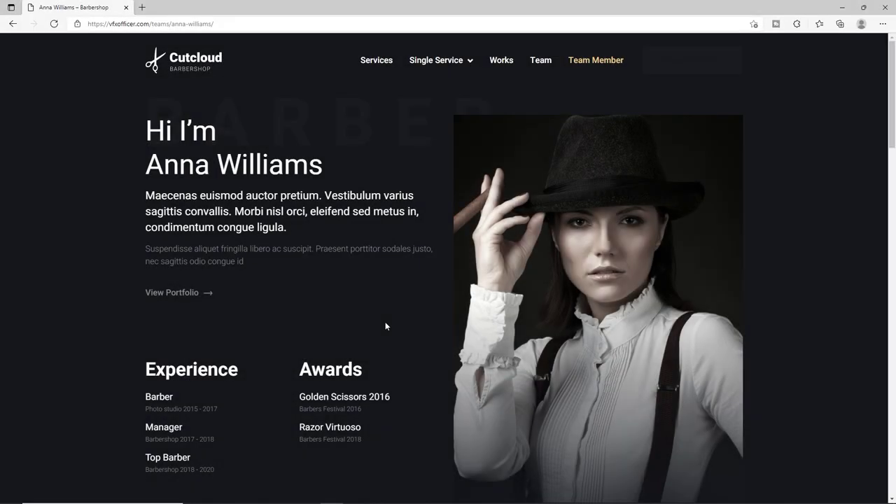
Go back to the previous page view and scroll back to the profile's top.
{"action": "left_click", "coordinate": [12, 23]}
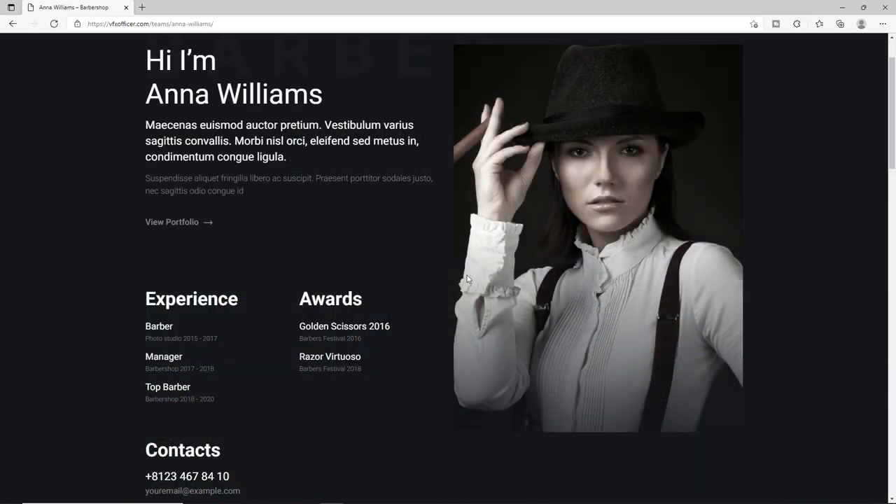
{"action": "scroll", "coordinate": [466, 278], "scroll_direction": "up", "scroll_amount": 1}
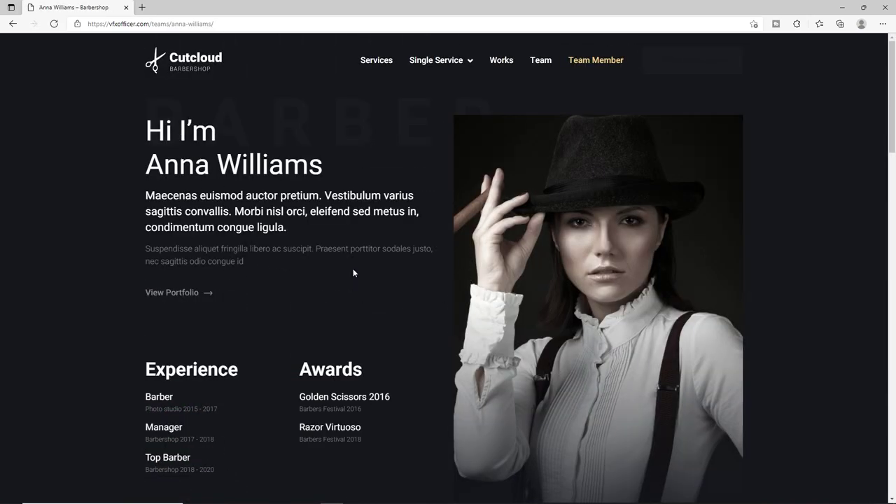
{"action": "scroll", "coordinate": [412, 301], "scroll_direction": "down", "scroll_amount": 5}
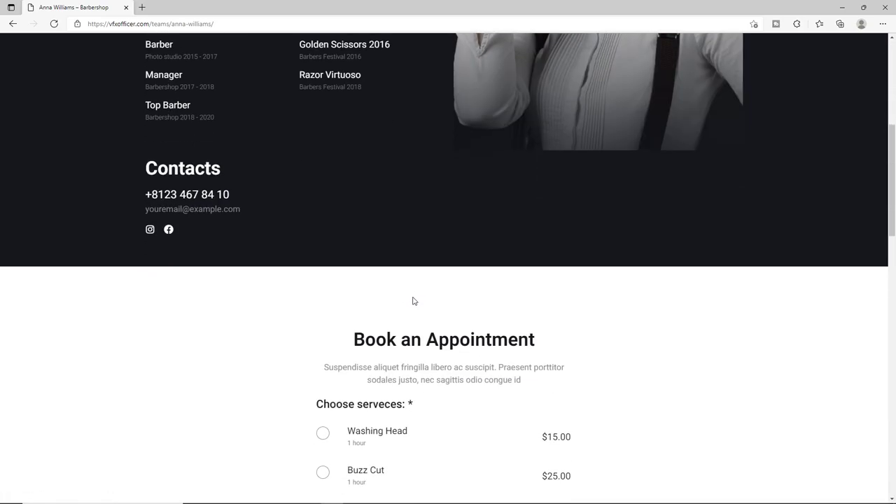
{"action": "scroll", "coordinate": [413, 301], "scroll_direction": "down", "scroll_amount": 1}
{"action": "scroll", "coordinate": [413, 301], "scroll_direction": "down", "scroll_amount": 3}
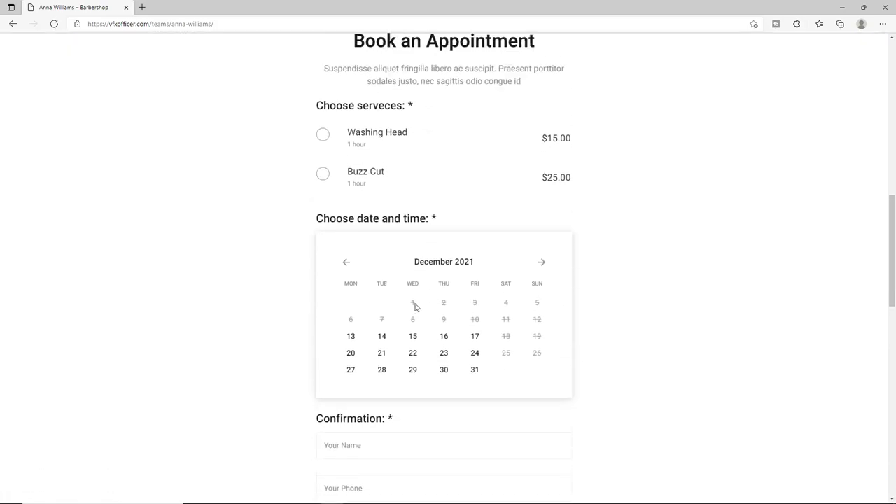
{"action": "scroll", "coordinate": [414, 303], "scroll_direction": "up", "scroll_amount": 10}
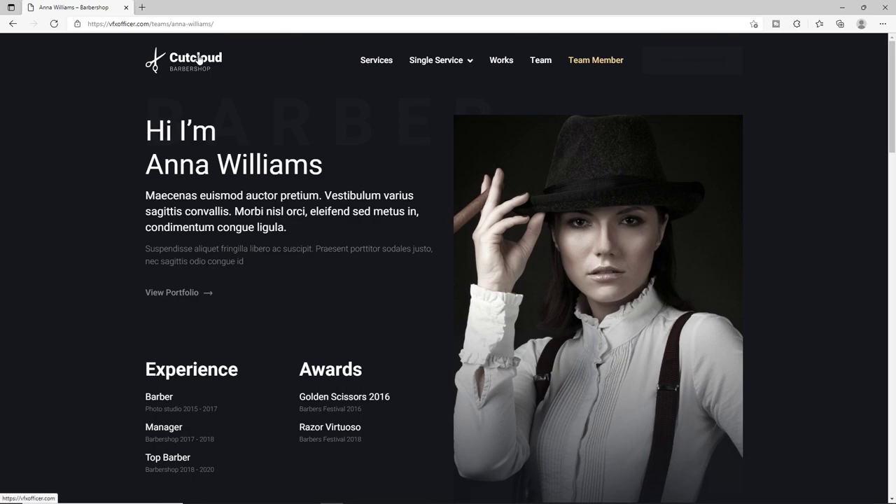
Open the Cutcloud home page and scroll through the About section's stereotypes heading.
{"action": "left_click", "coordinate": [189, 65]}
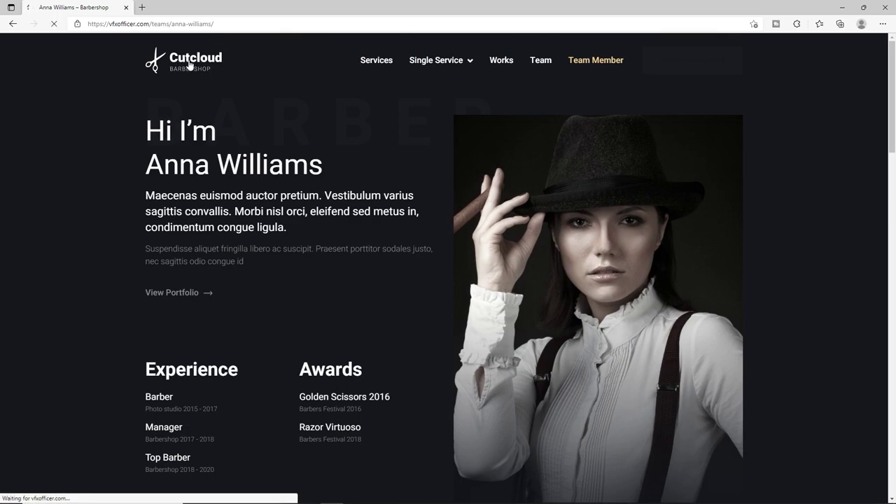
{"action": "scroll", "coordinate": [296, 165], "scroll_direction": "down", "scroll_amount": 4}
{"action": "left_click_drag", "start_coordinate": [249, 190], "coordinate": [435, 214]}
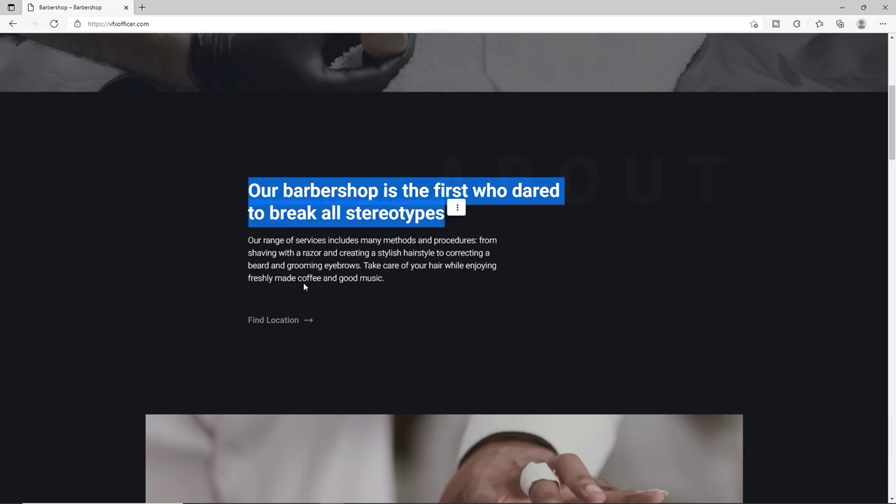
{"action": "scroll", "coordinate": [304, 282], "scroll_direction": "down", "scroll_amount": 2}
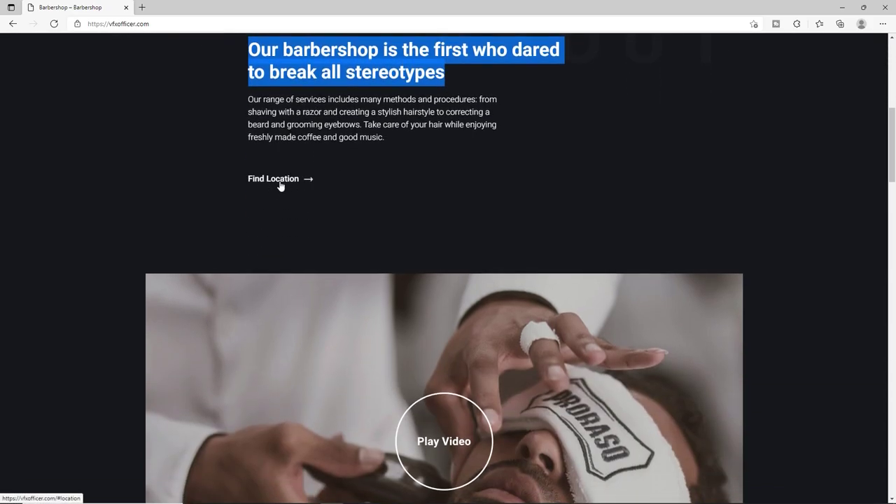
{"action": "scroll", "coordinate": [299, 187], "scroll_direction": "down", "scroll_amount": 4}
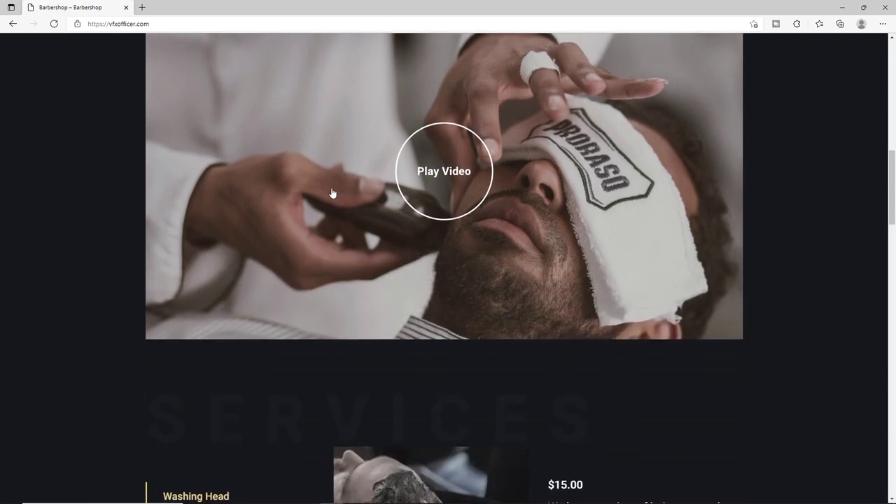
{"action": "scroll", "coordinate": [448, 214], "scroll_direction": "up", "scroll_amount": 1}
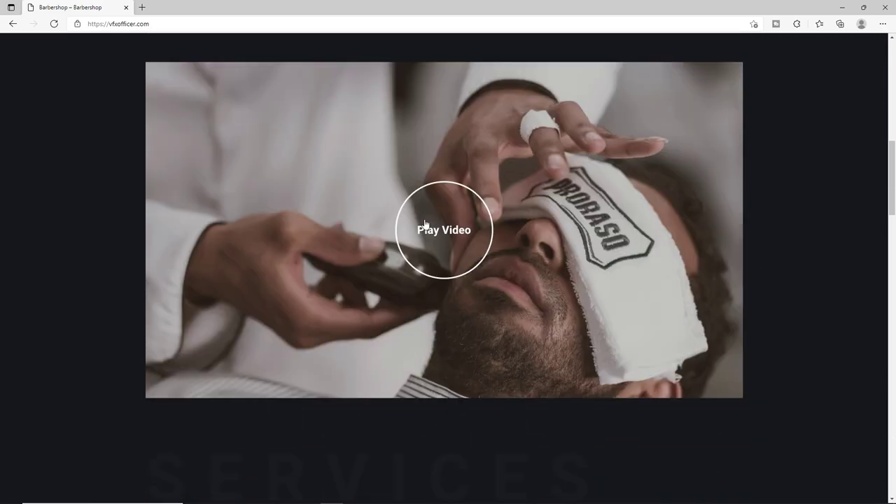
{"action": "scroll", "coordinate": [424, 224], "scroll_direction": "down", "scroll_amount": 5}
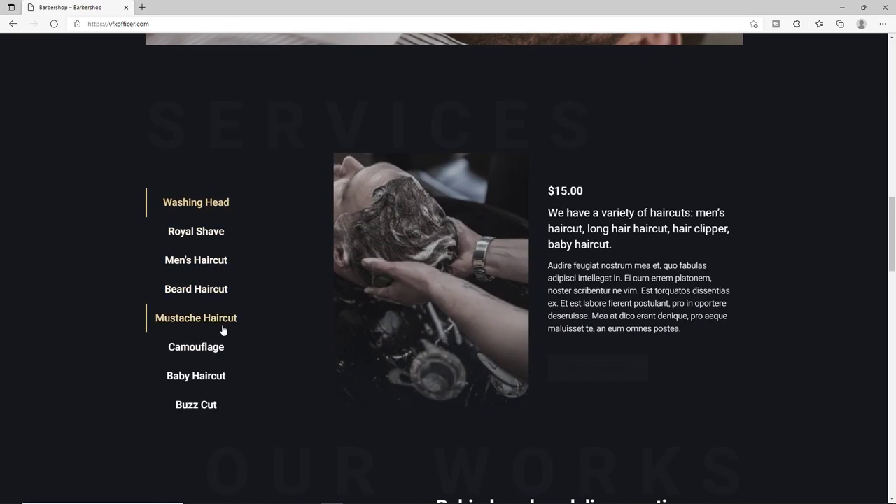
{"action": "scroll", "coordinate": [398, 406], "scroll_direction": "down", "scroll_amount": 1}
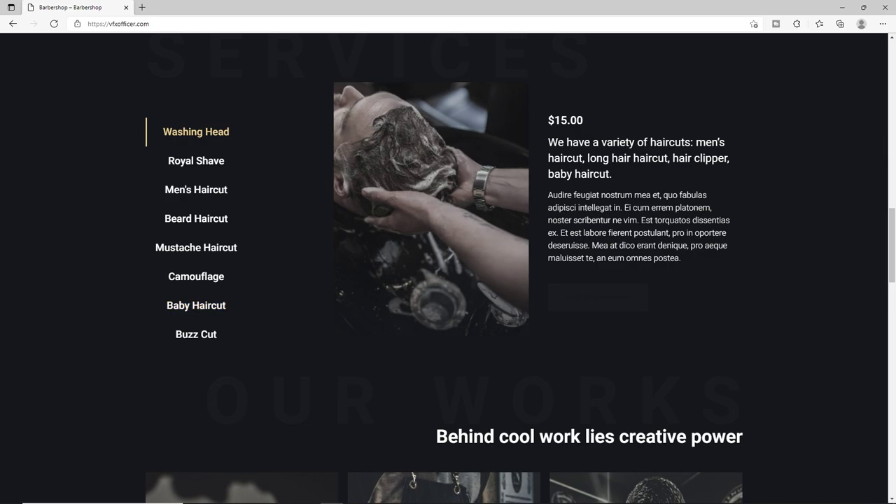
Scroll past the Services prices ($15.00), Works, team section and footer.
{"action": "left_click_drag", "start_coordinate": [555, 120], "coordinate": [628, 256]}
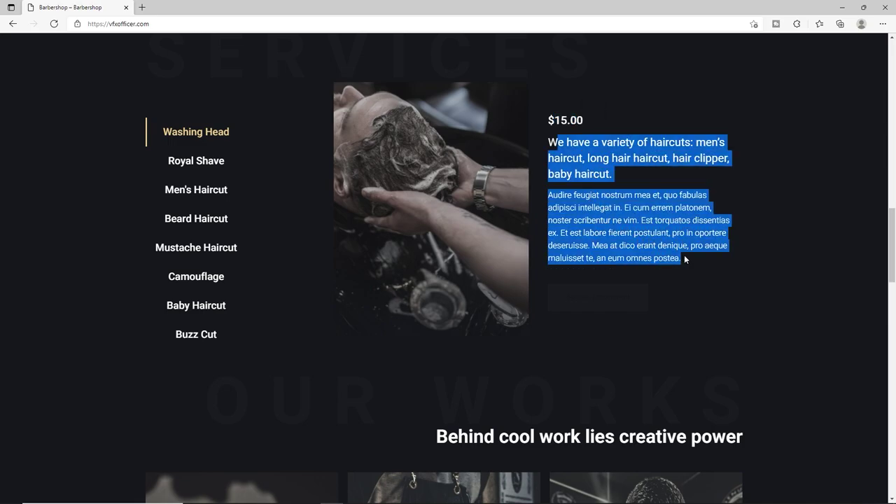
{"action": "scroll", "coordinate": [666, 245], "scroll_direction": "down", "scroll_amount": 1}
{"action": "scroll", "coordinate": [665, 246], "scroll_direction": "down", "scroll_amount": 2}
{"action": "scroll", "coordinate": [263, 310], "scroll_direction": "down", "scroll_amount": 3}
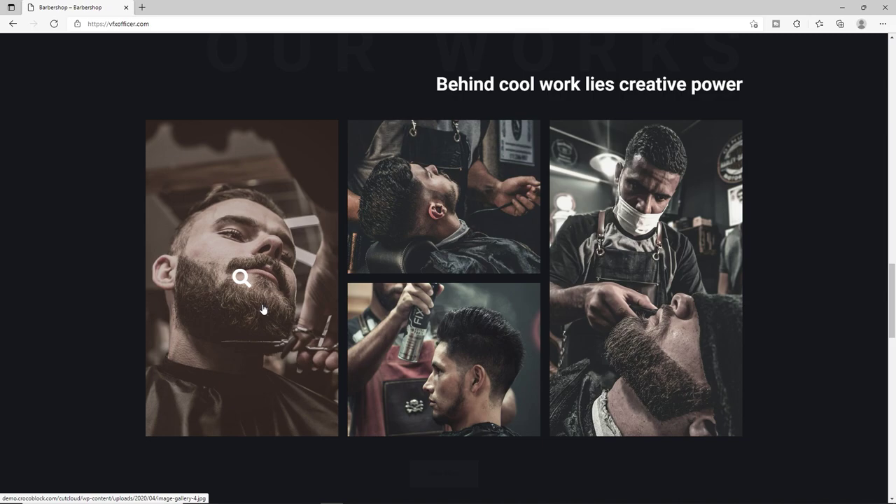
{"action": "scroll", "coordinate": [272, 306], "scroll_direction": "down", "scroll_amount": 7}
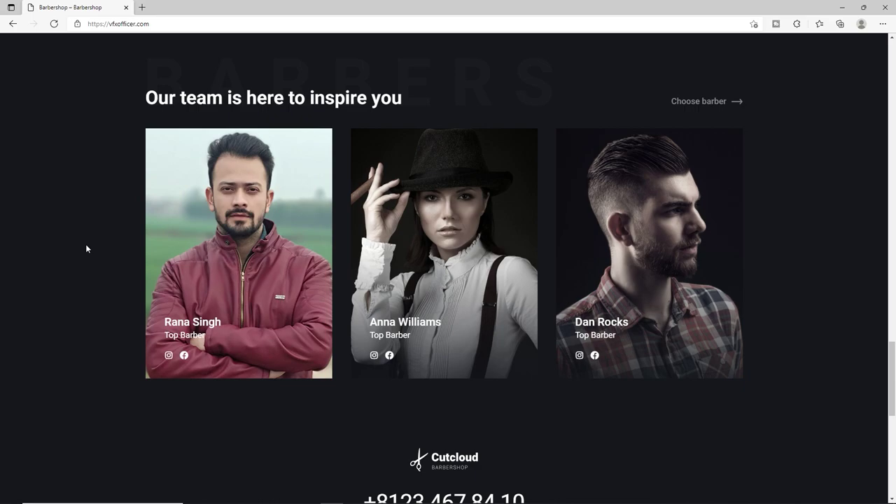
{"action": "scroll", "coordinate": [93, 245], "scroll_direction": "down", "scroll_amount": 4}
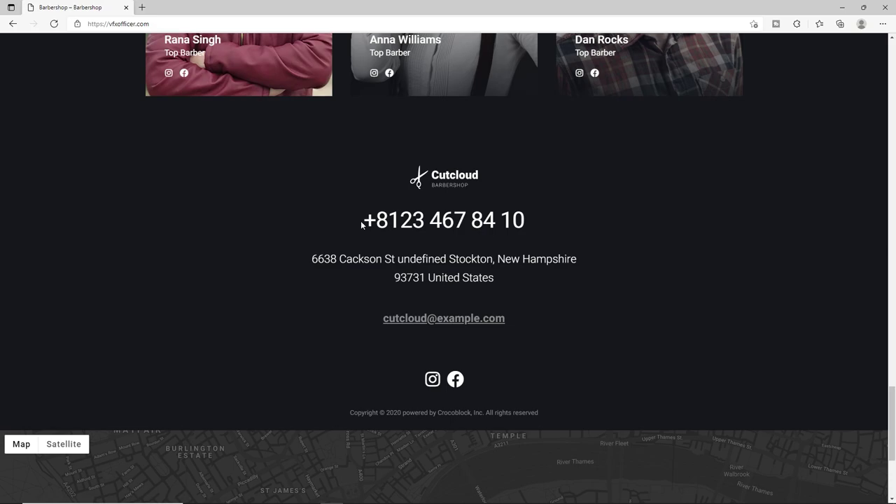
{"action": "scroll", "coordinate": [361, 224], "scroll_direction": "down", "scroll_amount": 3}
{"action": "left_click_drag", "start_coordinate": [354, 336], "coordinate": [452, 337]}
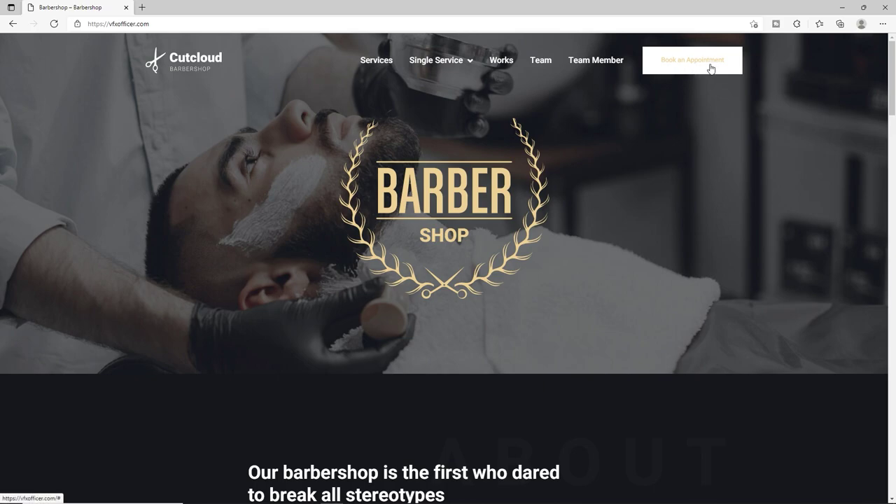
{"action": "left_click", "coordinate": [709, 66]}
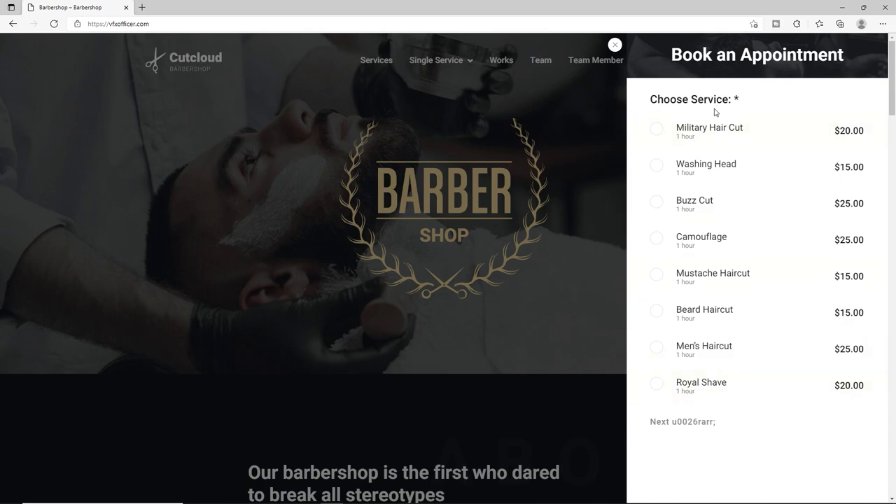
{"action": "left_click", "coordinate": [701, 142]}
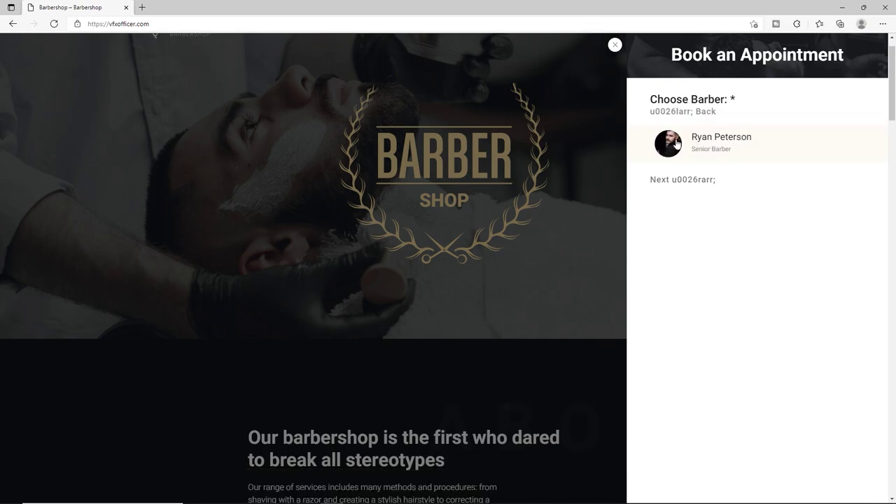
{"action": "left_click", "coordinate": [740, 146]}
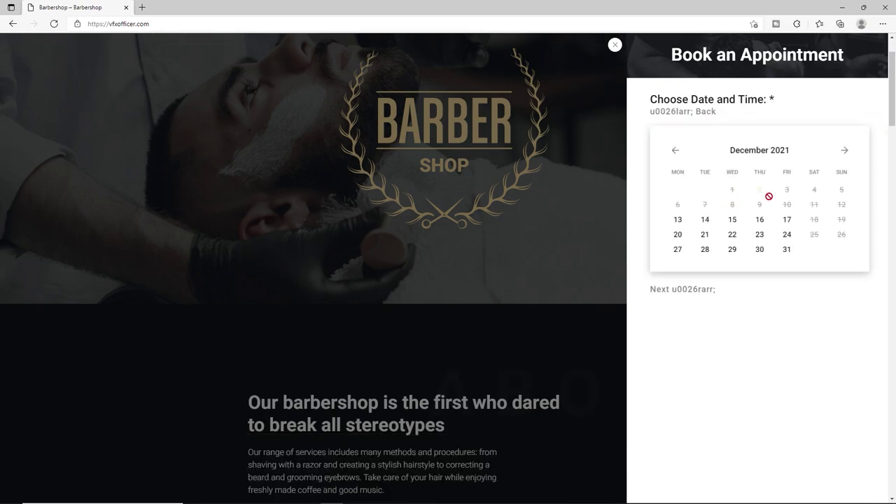
{"action": "left_click", "coordinate": [615, 46]}
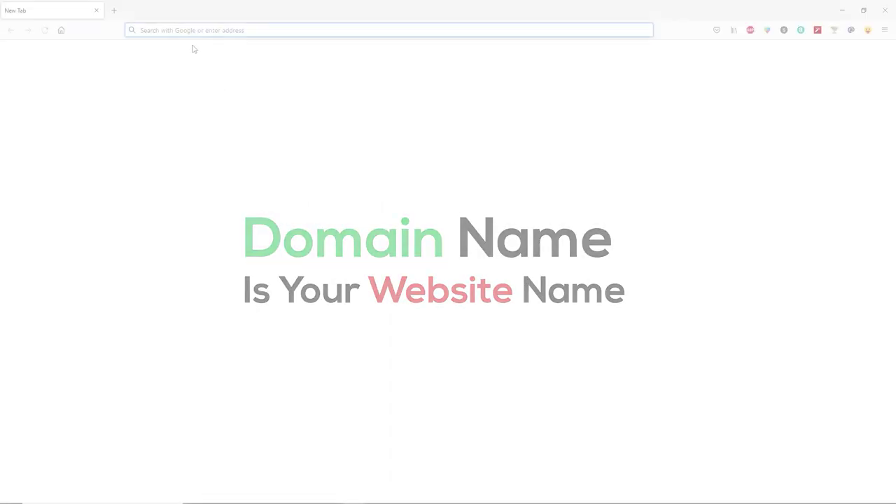
Go to ranasvfx.com/gd in Firefox to reach GoDaddy's 50%-off hosting offer.
{"action": "left_click", "coordinate": [184, 29]}
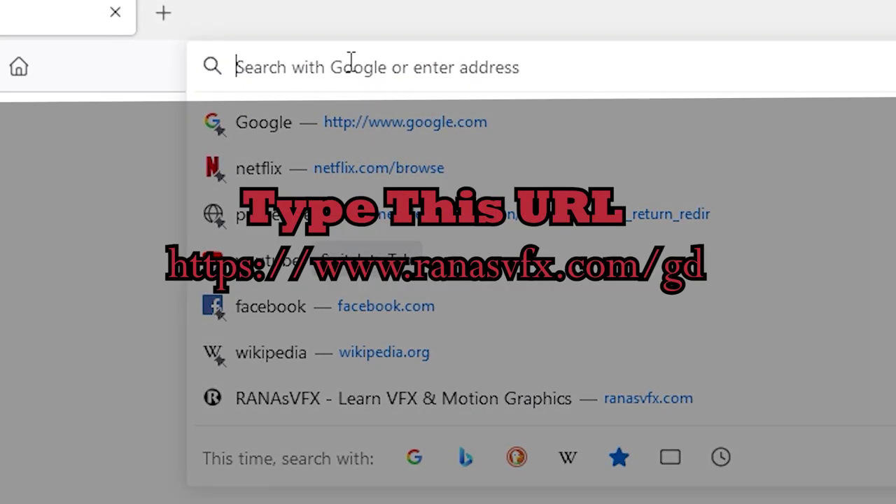
{"action": "type", "text": "ranasvfx.com/"}
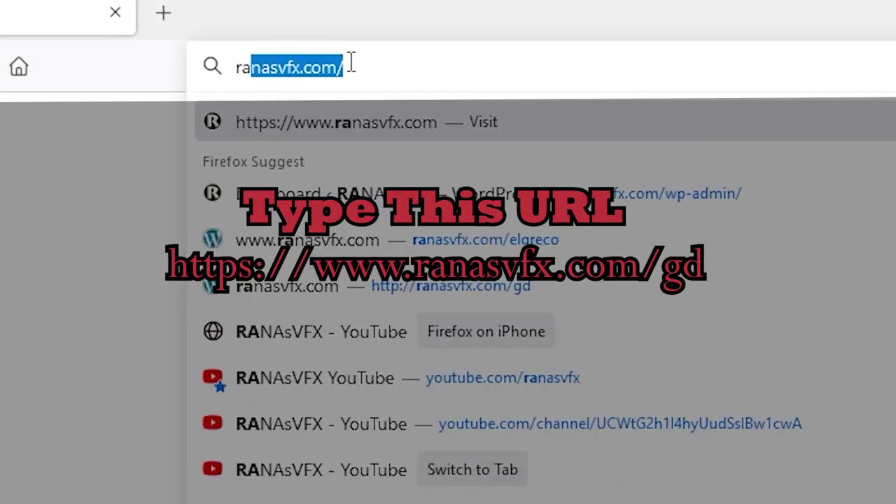
{"action": "left_click", "coordinate": [350, 62]}
{"action": "type", "text": "gd"}
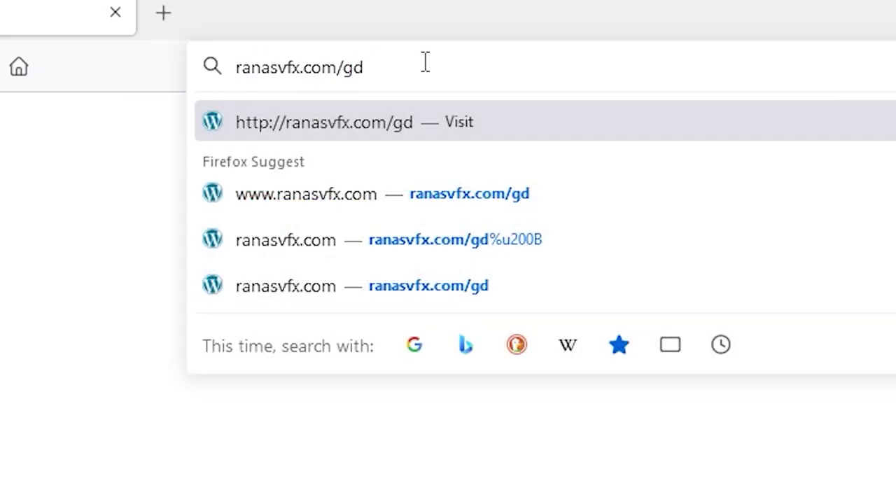
{"action": "key", "text": "Return"}
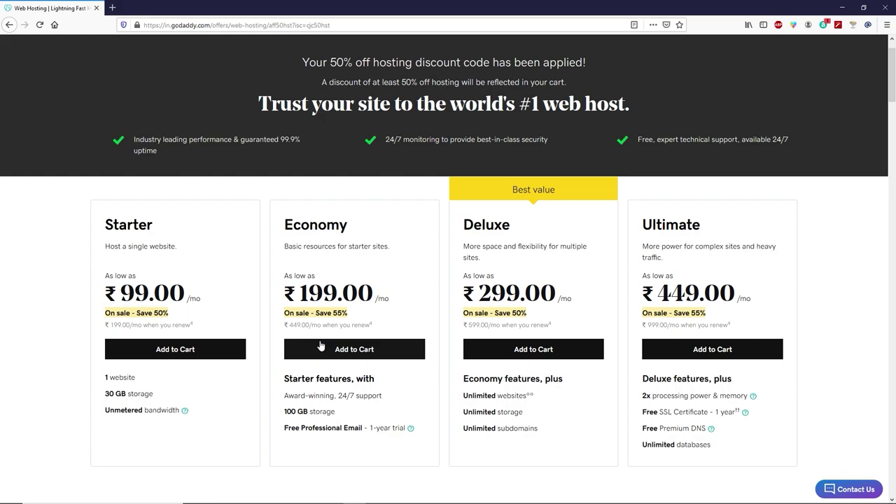
Add the Economy hosting plan to the cart and claim natykid.com as the free domain.
{"action": "left_click", "coordinate": [382, 347]}
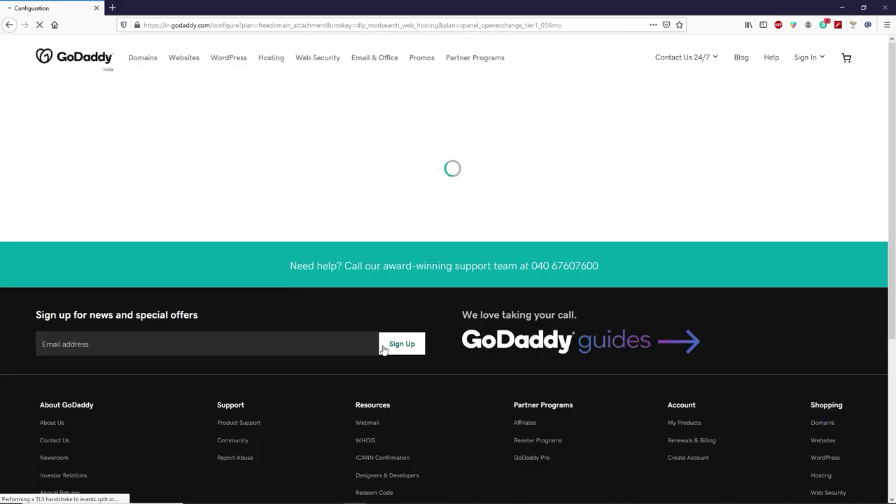
{"action": "left_click", "coordinate": [131, 135]}
{"action": "key", "text": "ctrl+v"}
{"action": "left_click", "coordinate": [807, 139]}
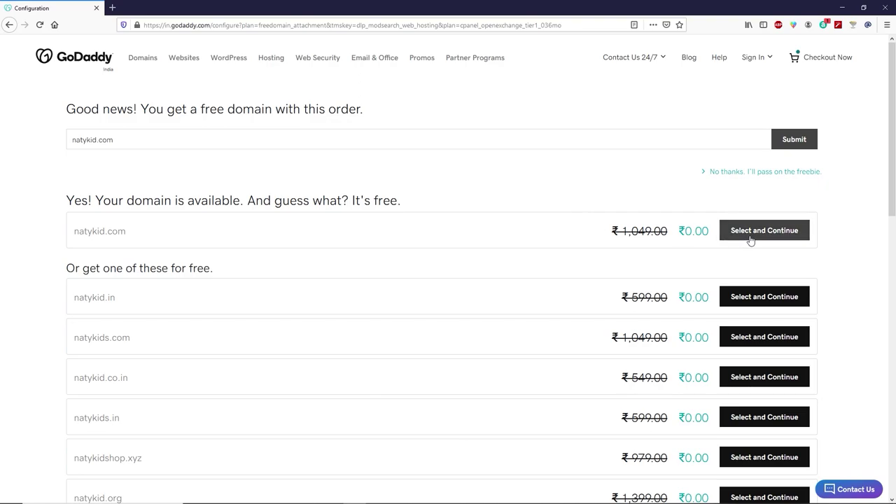
{"action": "left_click", "coordinate": [767, 235]}
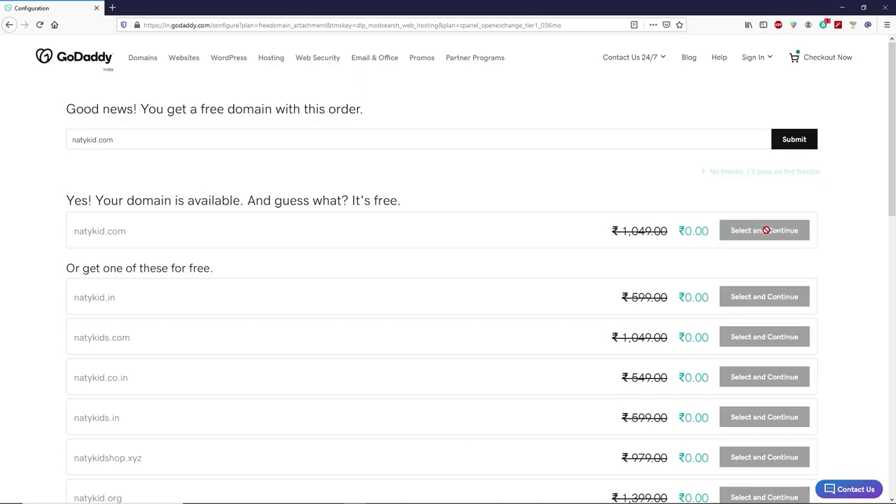
Change the hosting term to 12 Months (₹2,694.00) and proceed to checkout.
{"action": "left_click", "coordinate": [407, 191]}
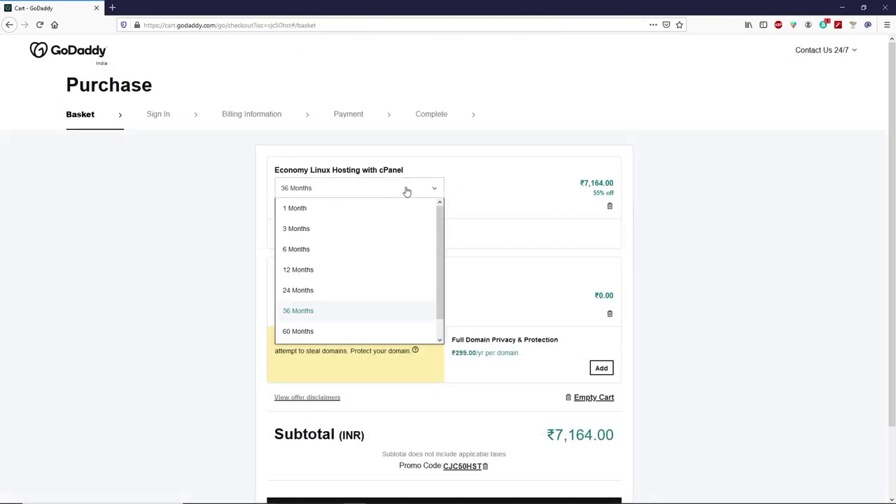
{"action": "left_click", "coordinate": [317, 270]}
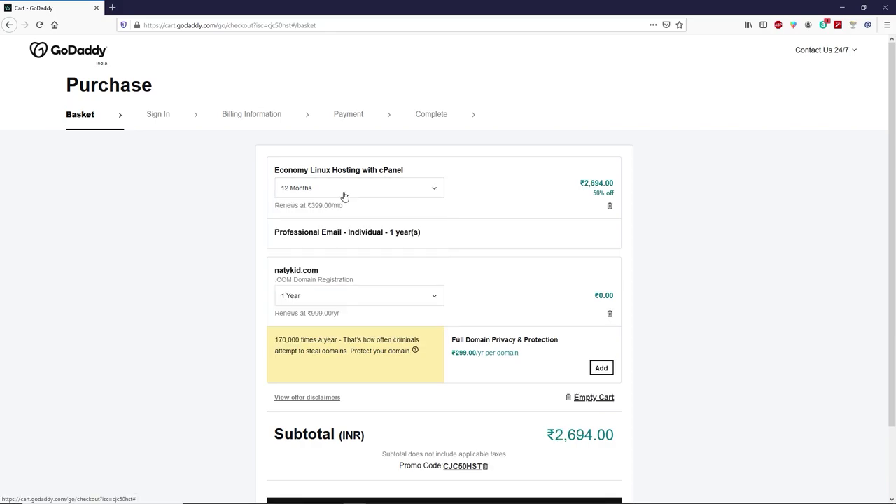
{"action": "scroll", "coordinate": [344, 196], "scroll_direction": "down", "scroll_amount": 3}
{"action": "left_click", "coordinate": [459, 430]}
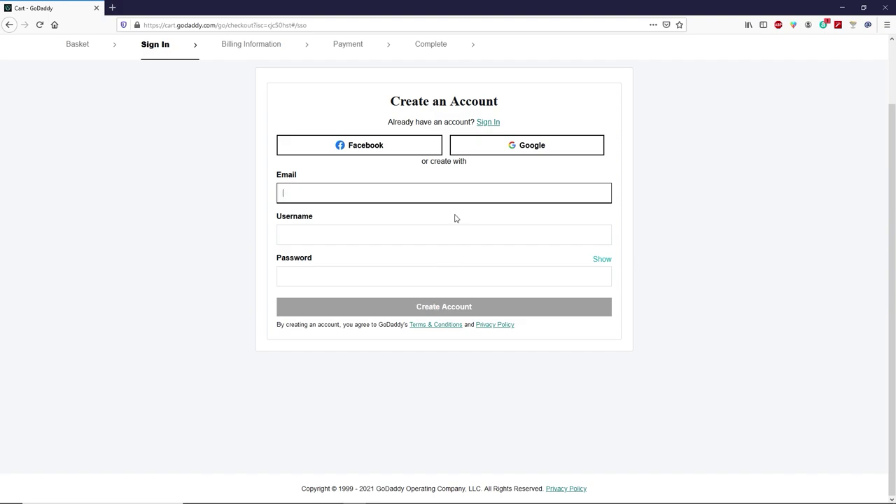
Sign in to the existing GoDaddy account and save the card payment details.
{"action": "left_click", "coordinate": [490, 127]}
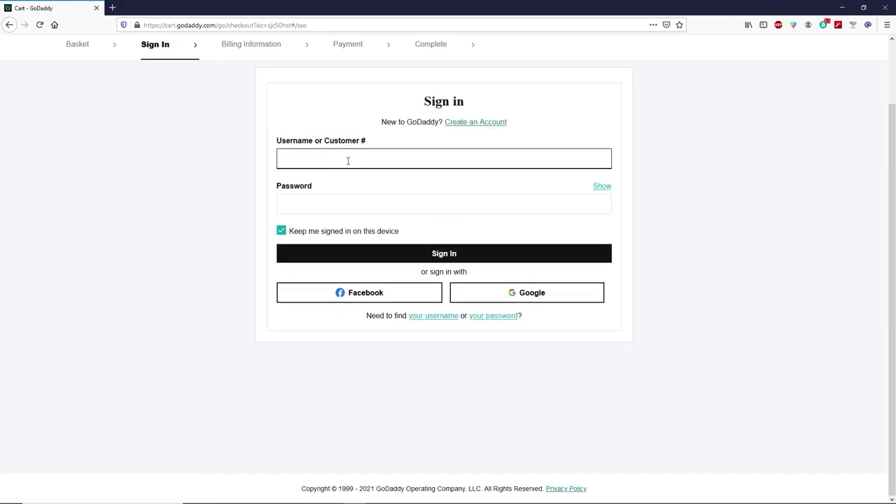
{"action": "left_click", "coordinate": [338, 246]}
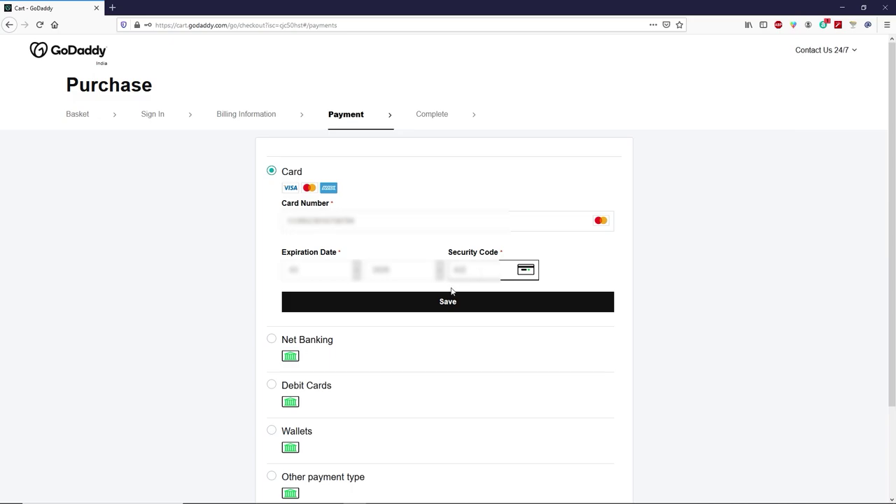
{"action": "left_click", "coordinate": [448, 302]}
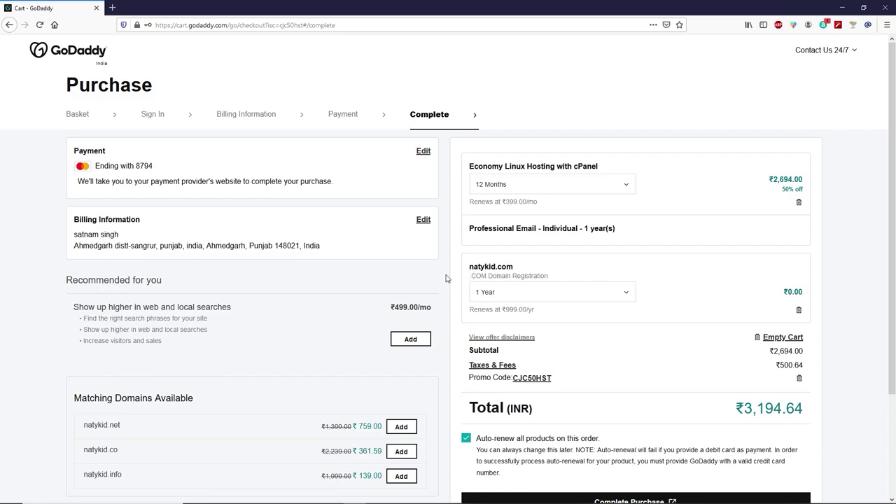
Place the ₹3,194.64 order, allowing cart.godaddy.com pop-ups and submitting the bank's one-time password.
{"action": "scroll", "coordinate": [449, 278], "scroll_direction": "down", "scroll_amount": 4}
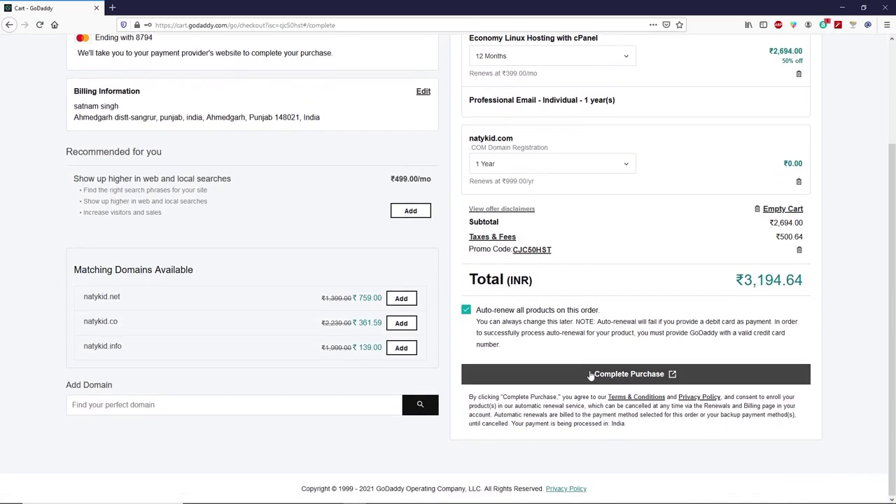
{"action": "left_click", "coordinate": [591, 376]}
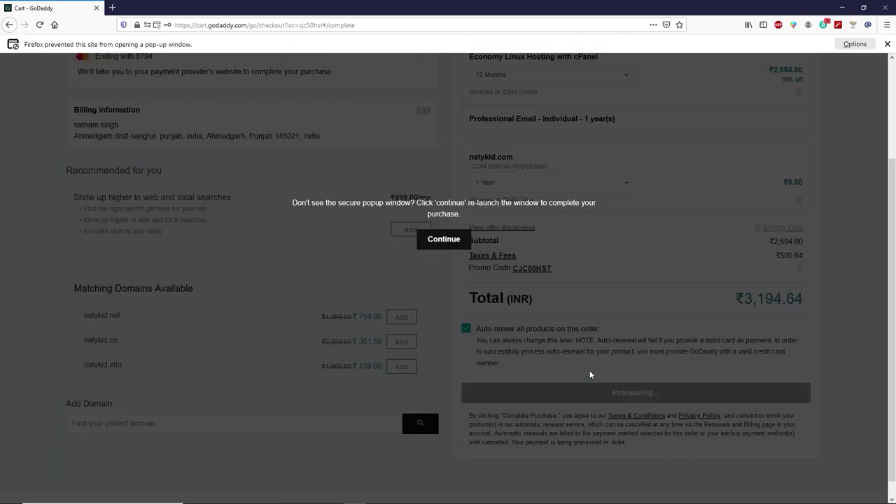
{"action": "left_click", "coordinate": [855, 44]}
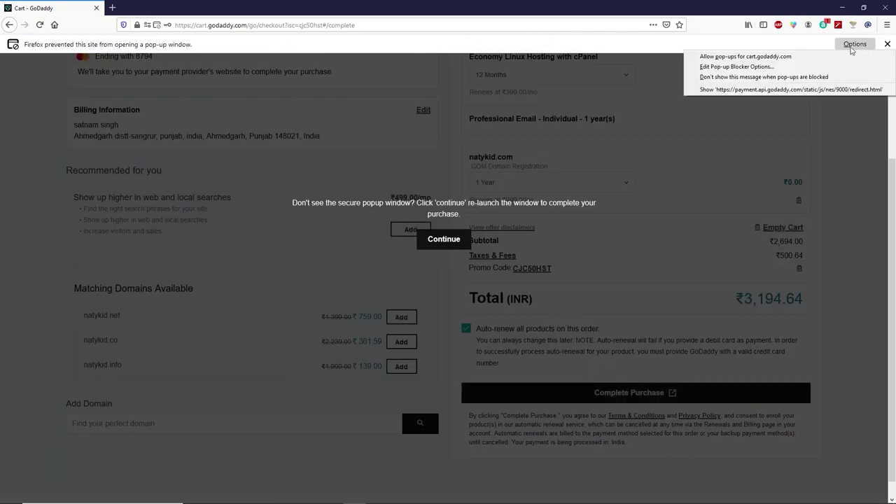
{"action": "left_click", "coordinate": [792, 58]}
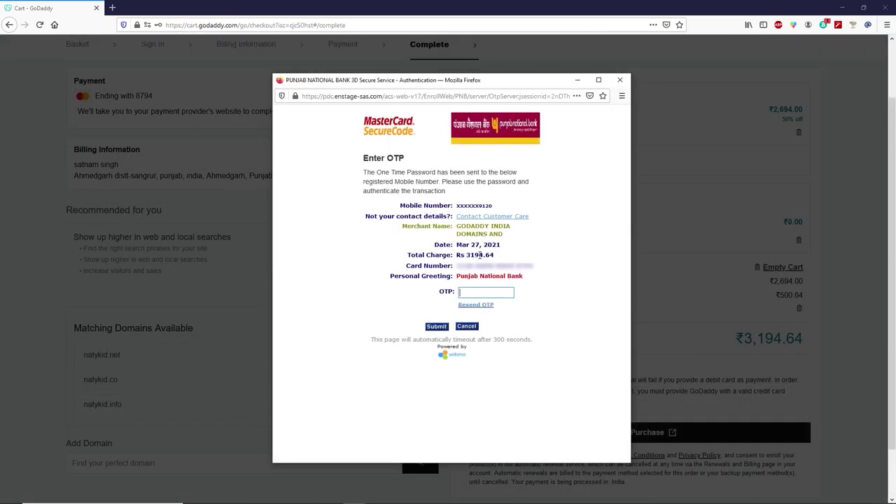
{"action": "key", "text": "ctrl+v"}
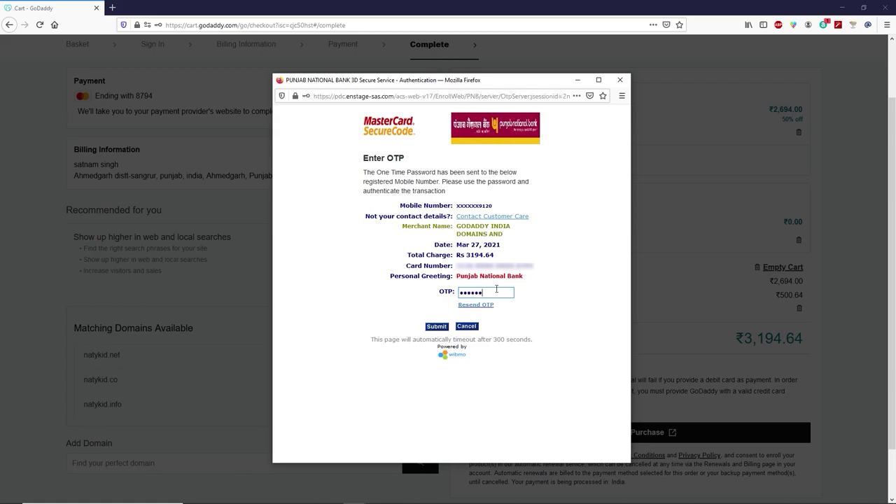
{"action": "left_click", "coordinate": [435, 327]}
{"action": "left_click", "coordinate": [416, 188]}
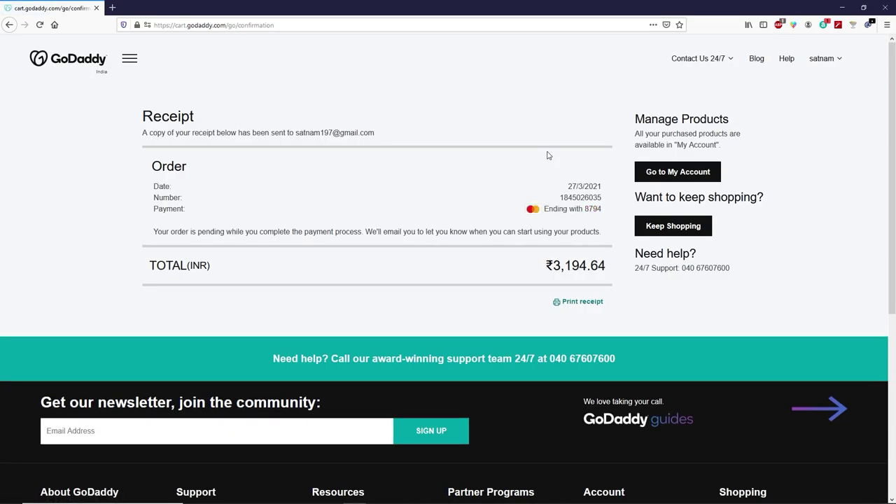
From the GoDaddy account's My Products, open Manage All for Web Hosting with cPanel.
{"action": "left_click", "coordinate": [694, 181]}
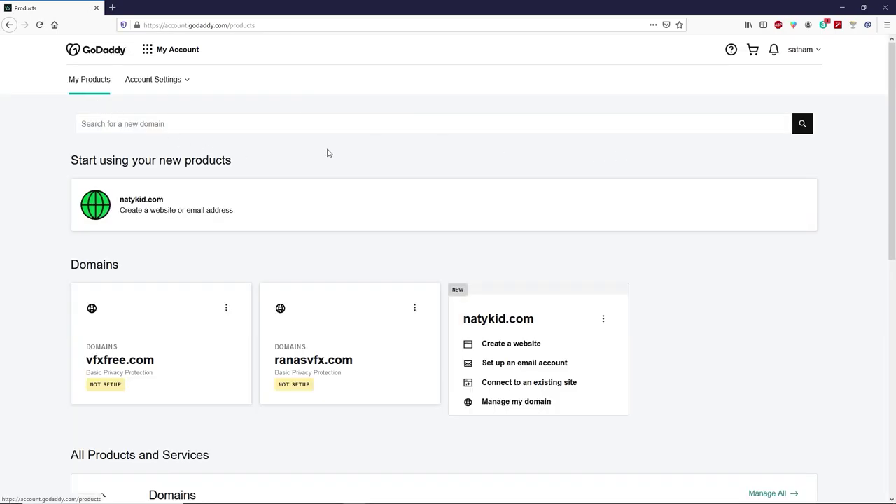
{"action": "left_click", "coordinate": [820, 52]}
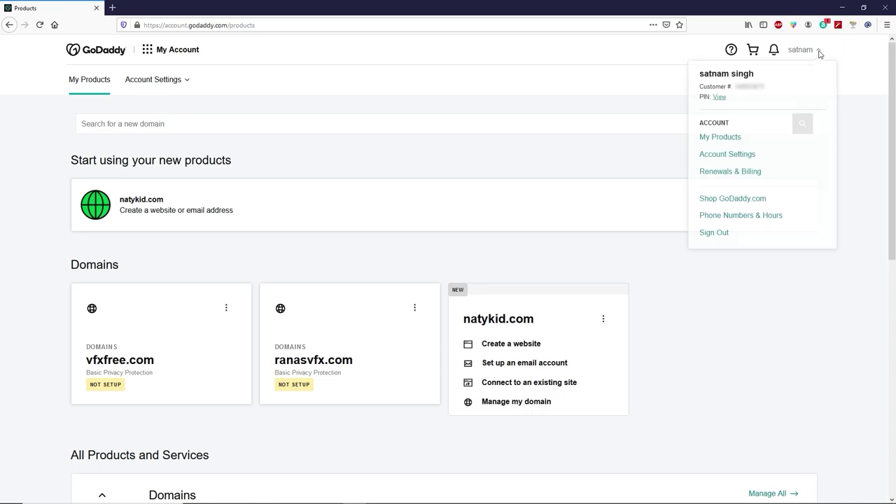
{"action": "left_click", "coordinate": [721, 139]}
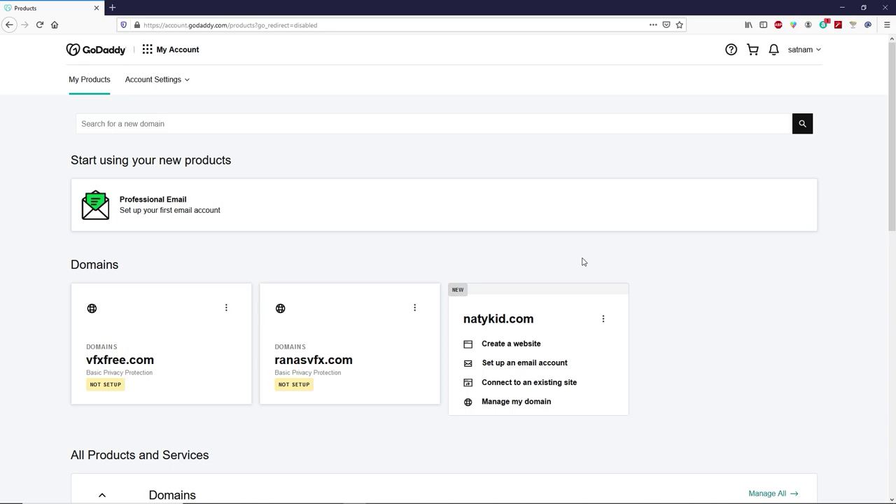
{"action": "scroll", "coordinate": [582, 262], "scroll_direction": "down", "scroll_amount": 5}
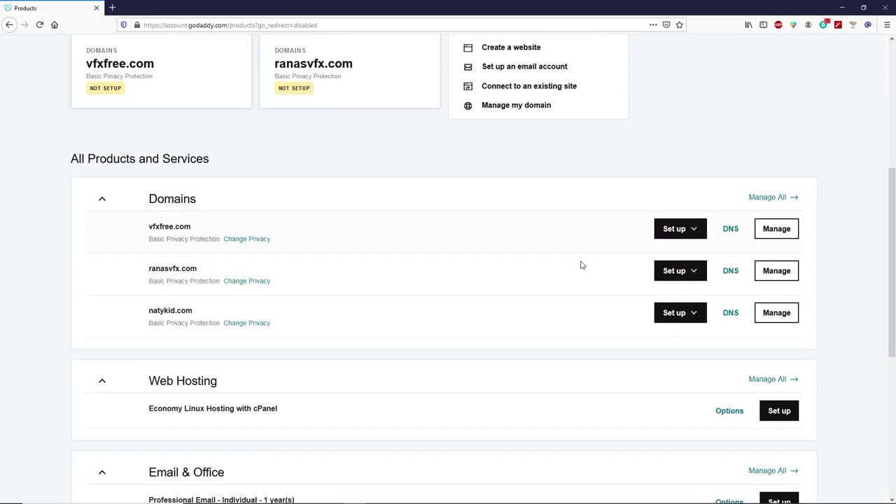
{"action": "scroll", "coordinate": [581, 264], "scroll_direction": "down", "scroll_amount": 1}
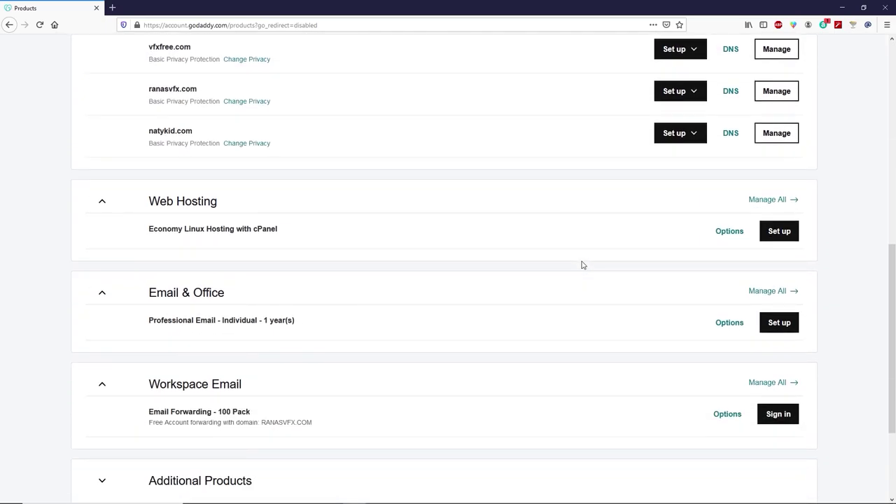
{"action": "left_click", "coordinate": [787, 203]}
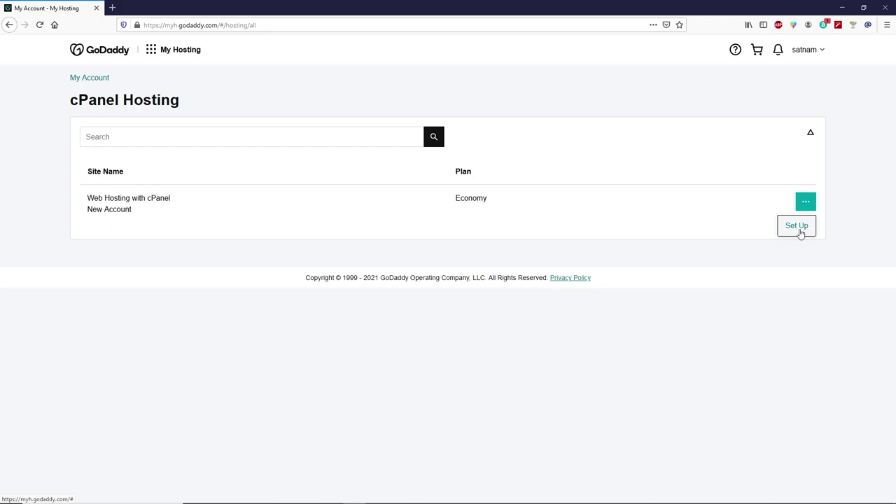
Set up cPanel hosting for natykid.com in the Asia data center with WordPress user 'natykid'.
{"action": "left_click", "coordinate": [801, 234]}
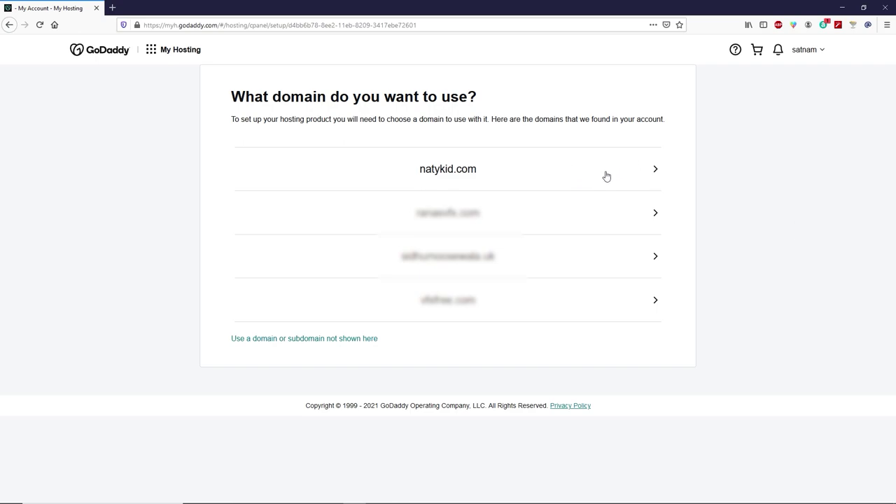
{"action": "left_click", "coordinate": [642, 175]}
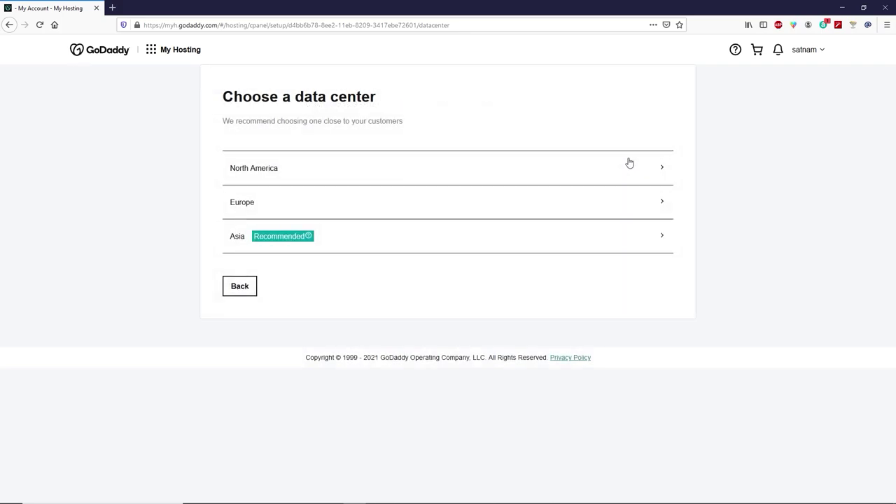
{"action": "left_click", "coordinate": [441, 244]}
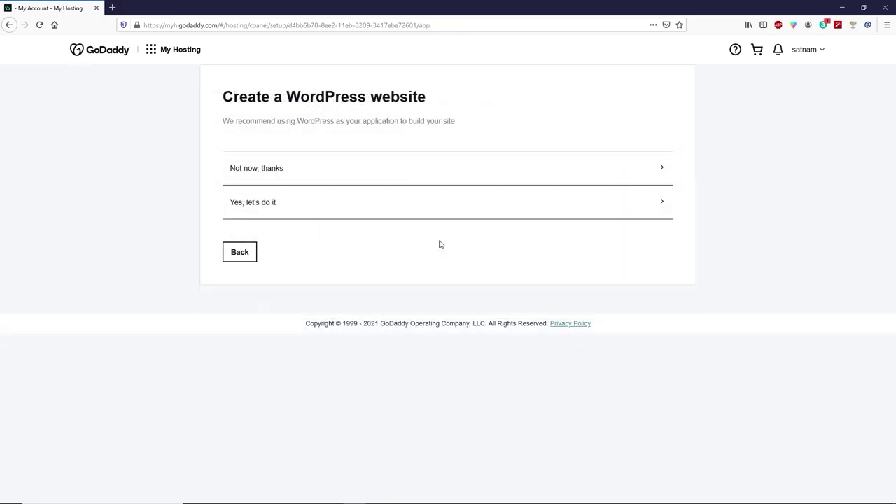
{"action": "left_click", "coordinate": [386, 208]}
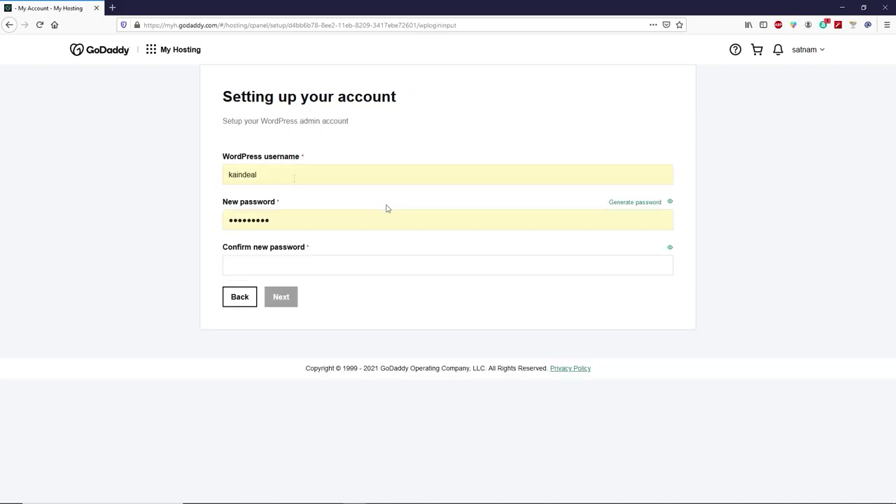
{"action": "left_click_drag", "start_coordinate": [275, 175], "coordinate": [208, 168]}
{"action": "type", "text": "natykid"}
{"action": "left_click", "coordinate": [279, 220]}
{"action": "left_click", "coordinate": [248, 262]}
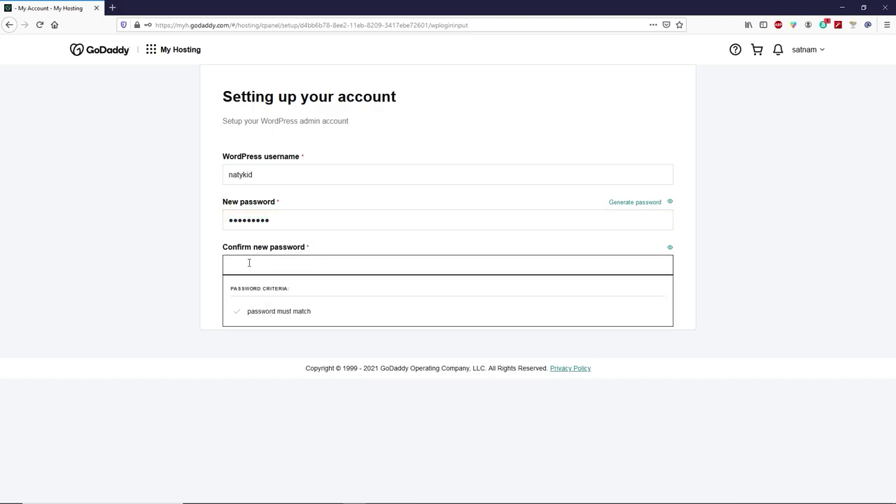
{"action": "left_click", "coordinate": [241, 293]}
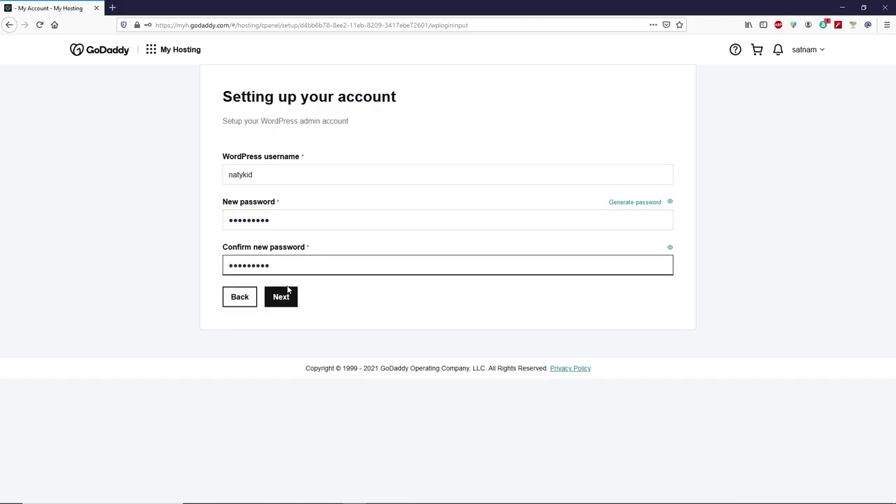
{"action": "left_click", "coordinate": [290, 298]}
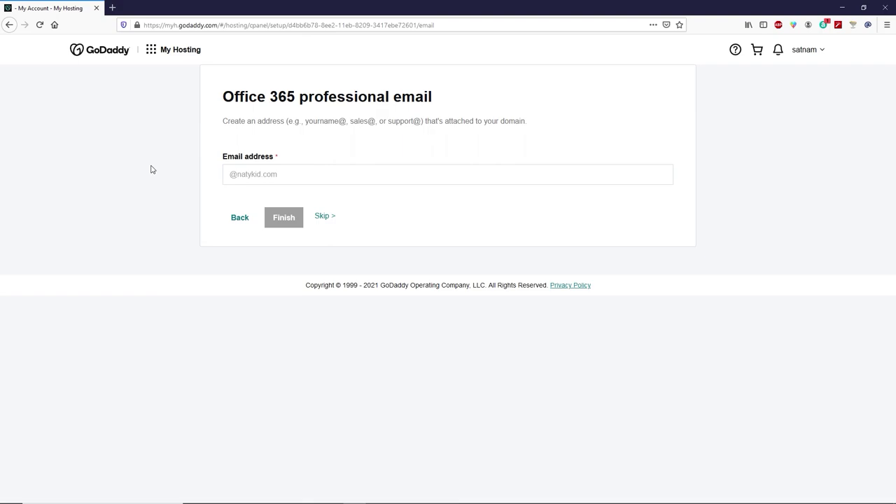
Enter 'info' as the email, finish onboarding, decline the improvement program, and open WordPress Admin.
{"action": "left_click", "coordinate": [233, 175]}
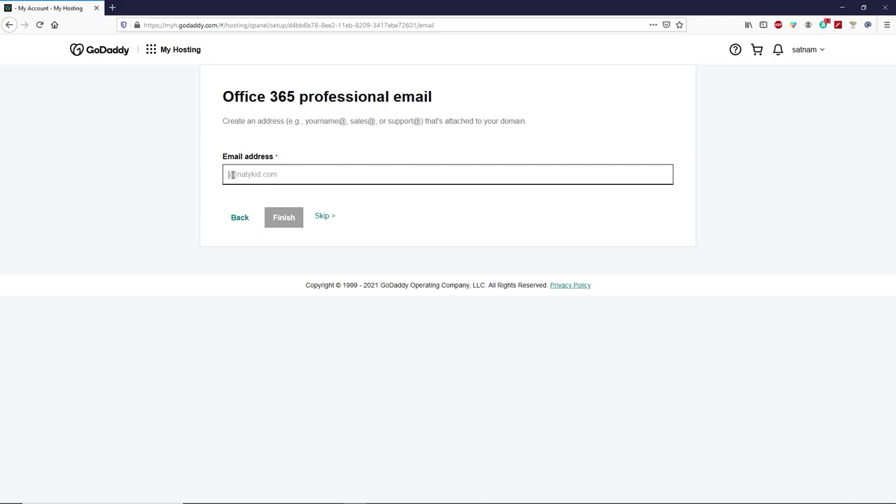
{"action": "type", "text": "info"}
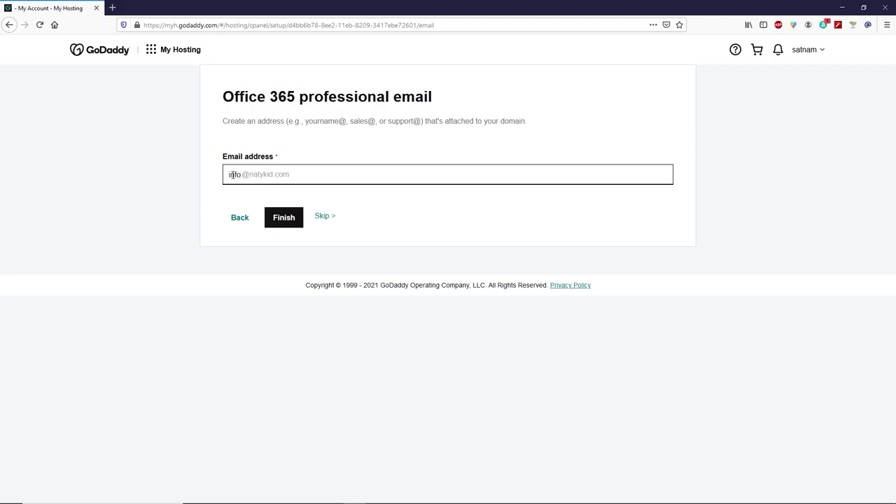
{"action": "left_click", "coordinate": [282, 217]}
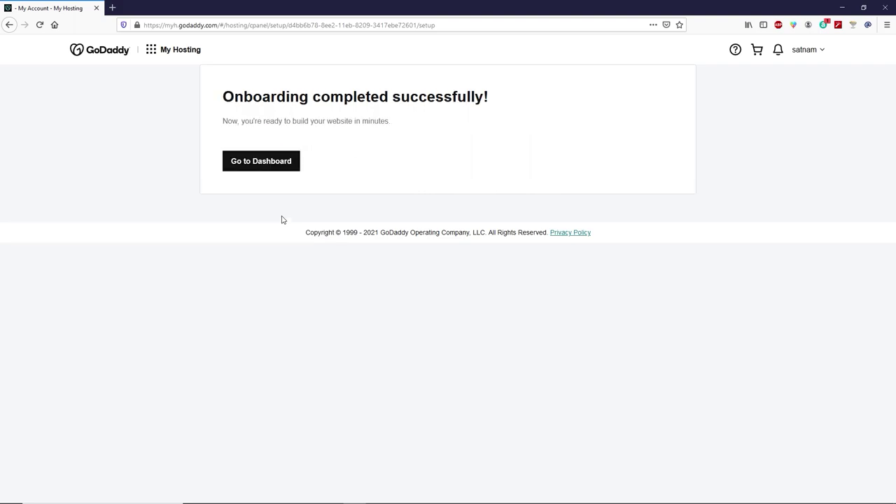
{"action": "left_click", "coordinate": [281, 169]}
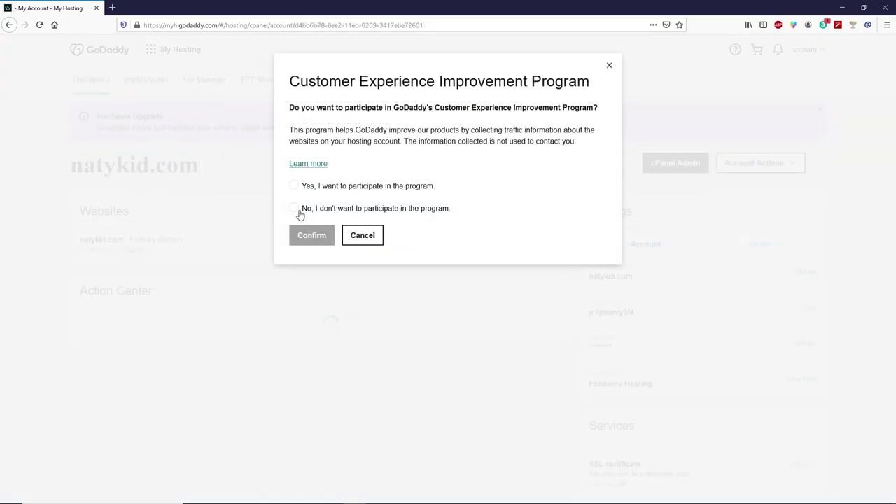
{"action": "left_click", "coordinate": [295, 208]}
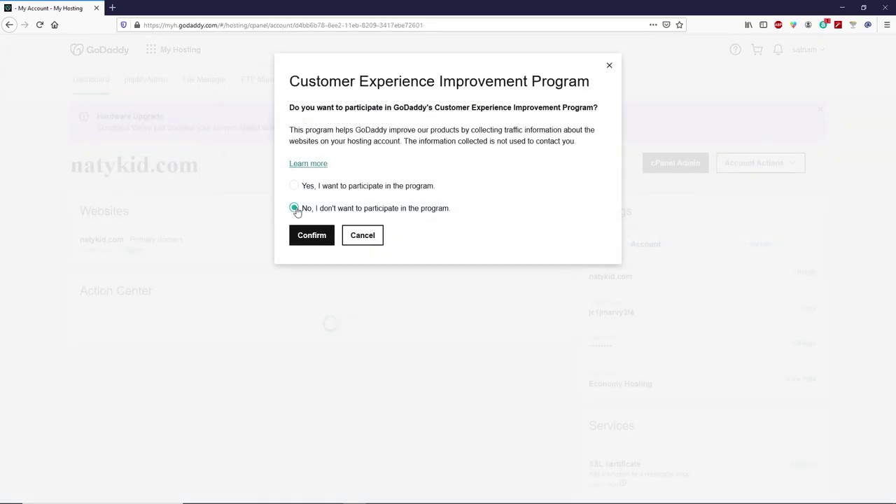
{"action": "left_click", "coordinate": [305, 238]}
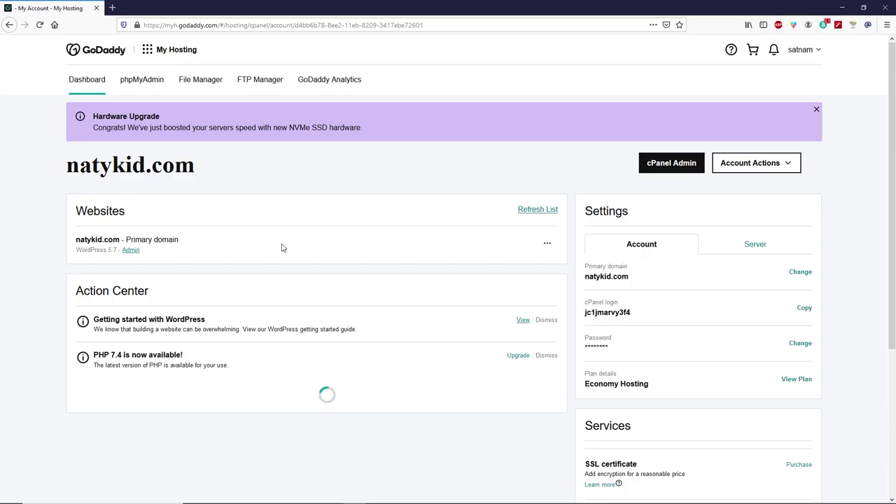
{"action": "left_click", "coordinate": [134, 251]}
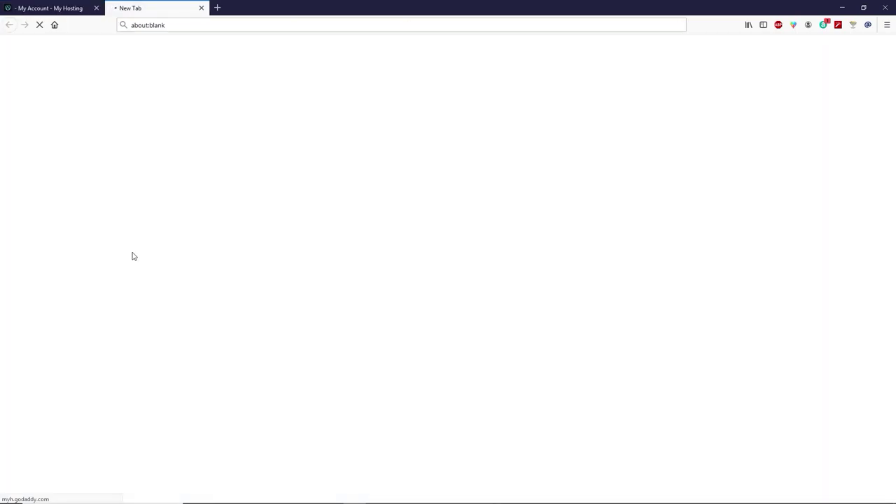
Choose default WordPress over the starter templates, confirm, and exit the survey without answering.
{"action": "scroll", "coordinate": [178, 250], "scroll_direction": "down", "scroll_amount": 4}
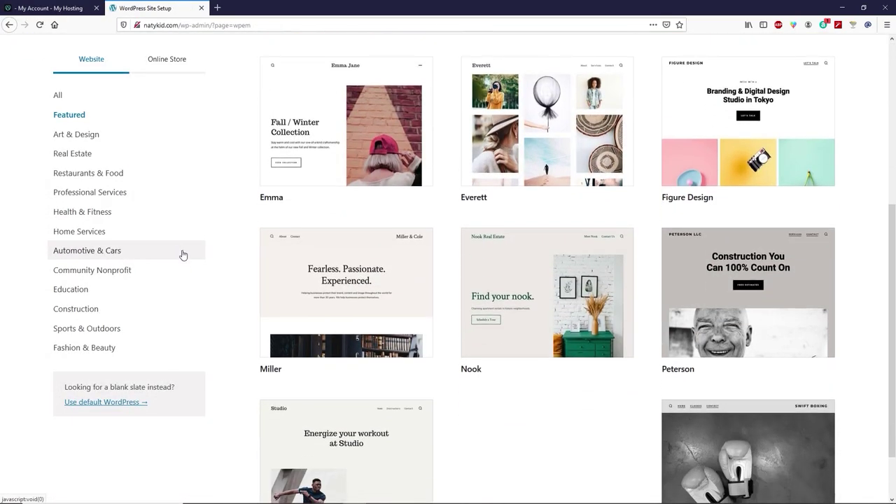
{"action": "left_click", "coordinate": [115, 403]}
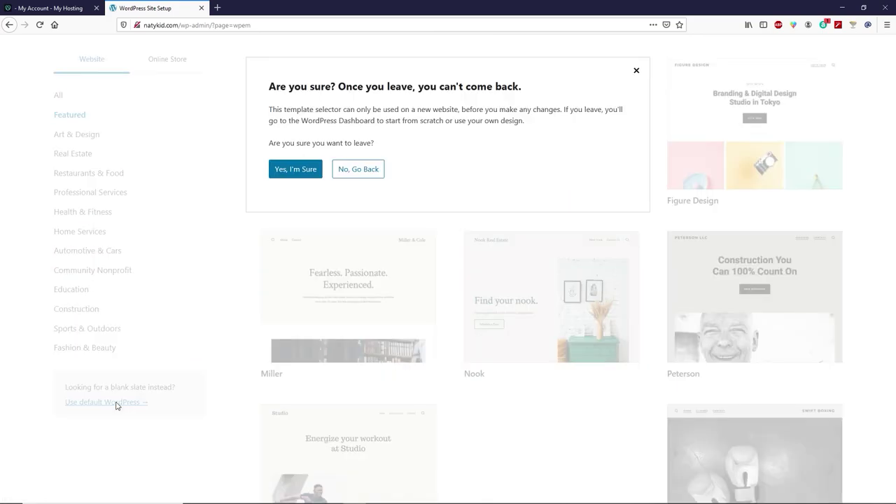
{"action": "left_click", "coordinate": [300, 175]}
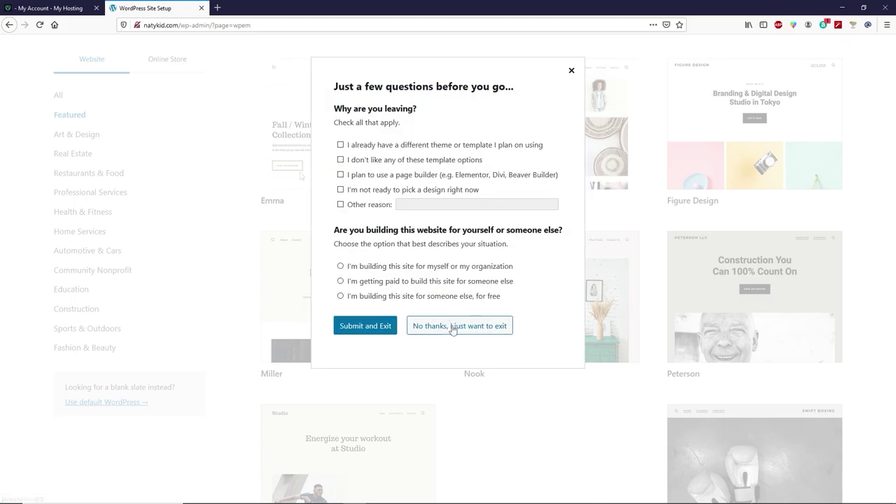
{"action": "left_click", "coordinate": [492, 333]}
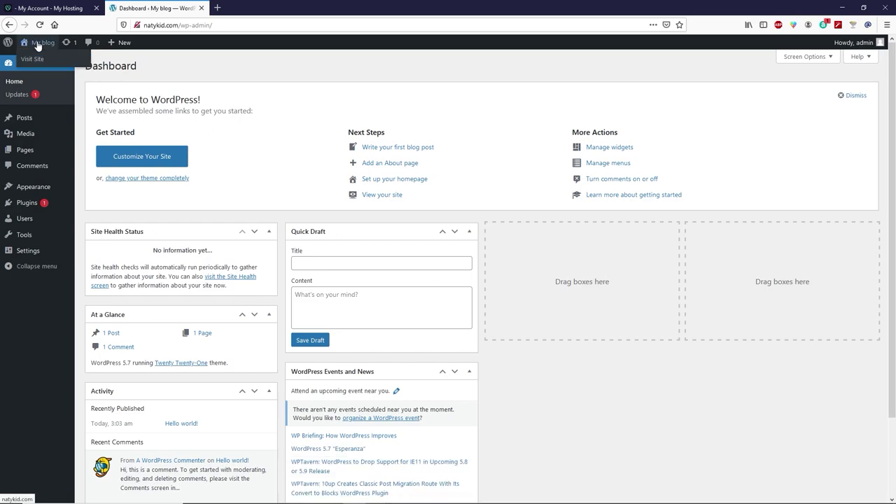
Preview the live natykid.com 'My blog' site in a new tab, then close it.
{"action": "right_click", "coordinate": [38, 61]}
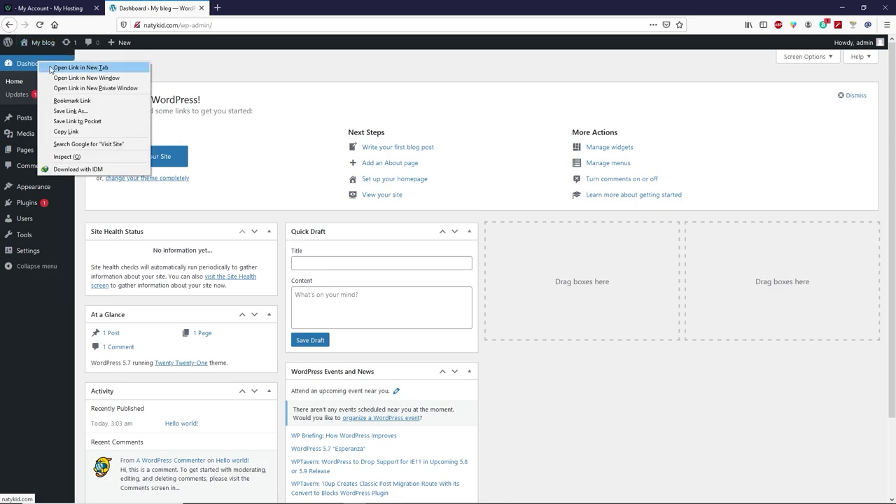
{"action": "left_click", "coordinate": [80, 67]}
{"action": "left_click", "coordinate": [259, 8]}
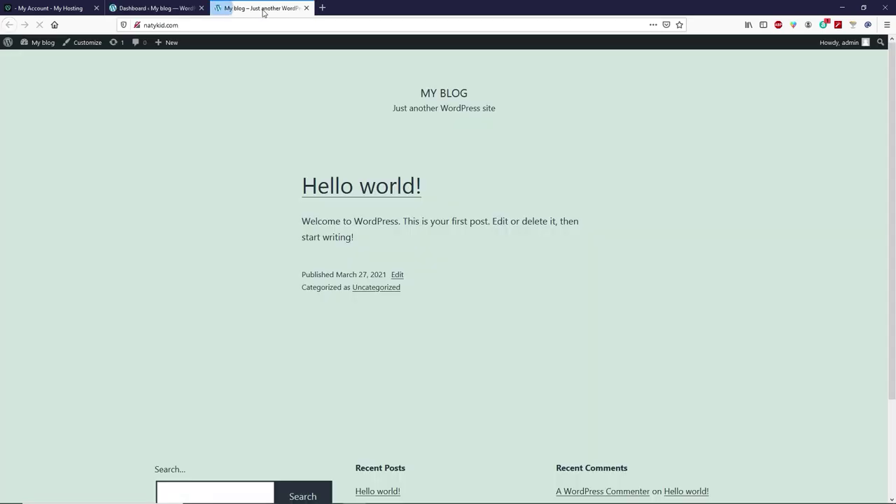
{"action": "scroll", "coordinate": [300, 183], "scroll_direction": "down", "scroll_amount": 3}
{"action": "scroll", "coordinate": [298, 179], "scroll_direction": "up", "scroll_amount": 3}
{"action": "left_click", "coordinate": [306, 8]}
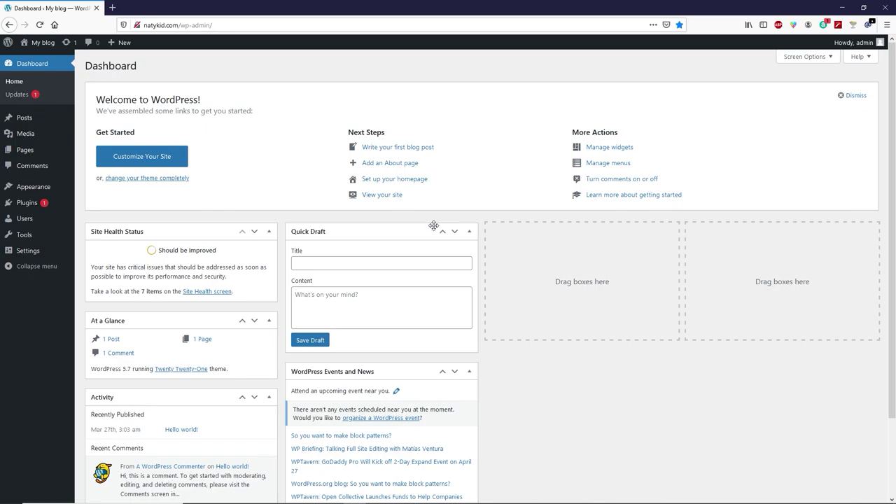
Reach cloudflare.com through a Google search and sign up with an email and password.
{"action": "left_click", "coordinate": [110, 10]}
{"action": "left_click", "coordinate": [55, 26]}
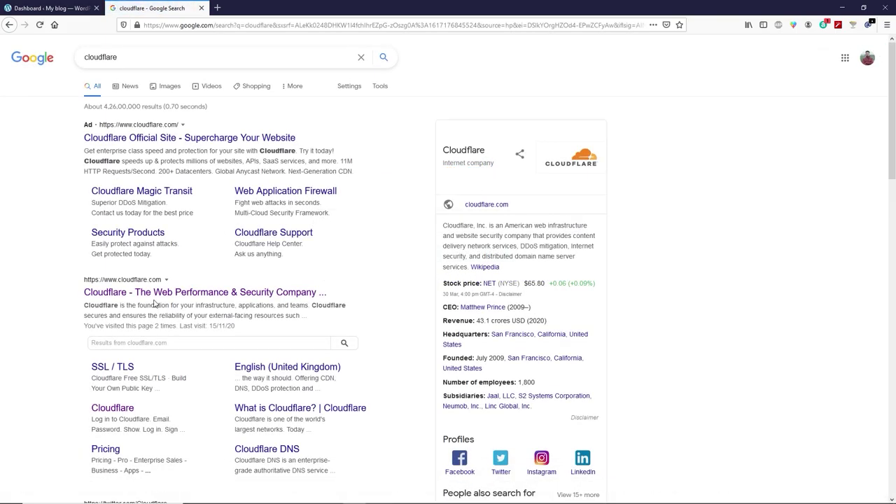
{"action": "left_click", "coordinate": [161, 293]}
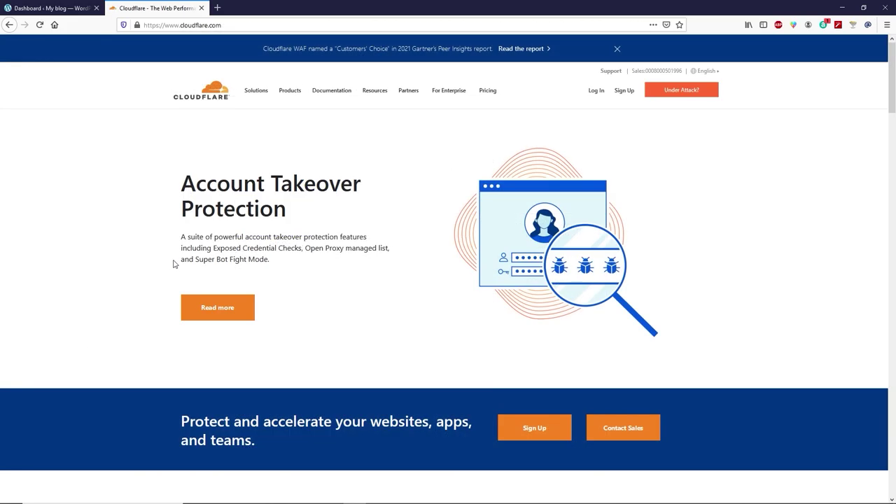
{"action": "left_click", "coordinate": [624, 91]}
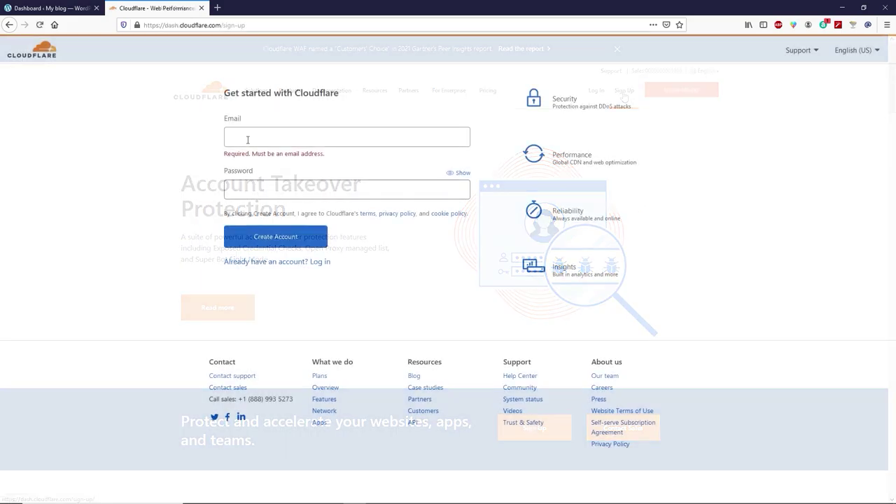
{"action": "left_click", "coordinate": [247, 140]}
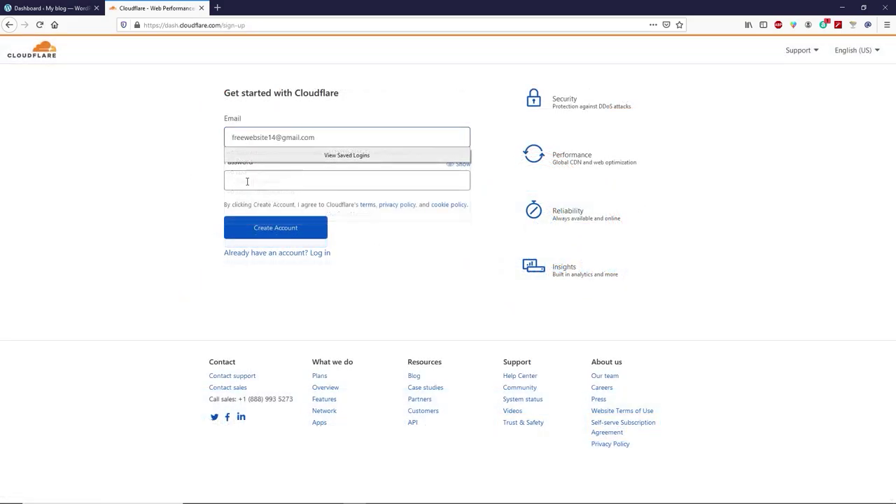
{"action": "left_click", "coordinate": [247, 181]}
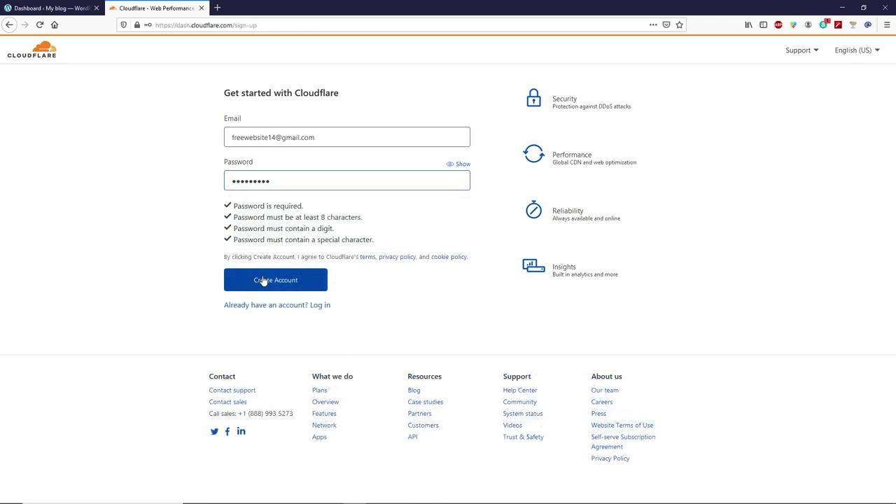
{"action": "left_click", "coordinate": [275, 283]}
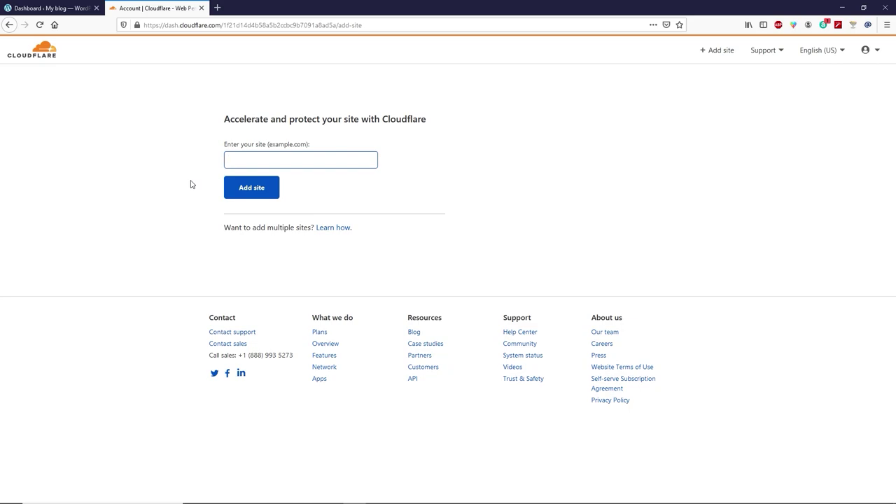
Verify the Cloudflare email through the Gmail link and continue to the empty dashboard.
{"action": "left_click", "coordinate": [217, 8]}
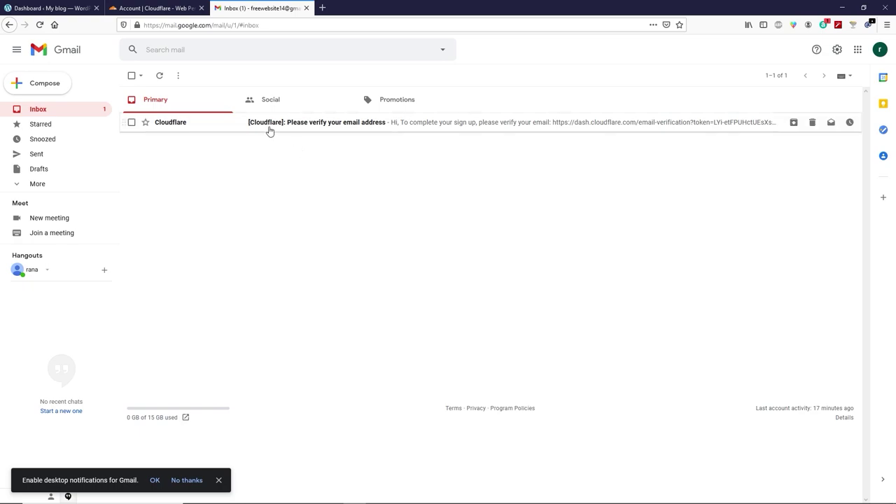
{"action": "left_click", "coordinate": [268, 129]}
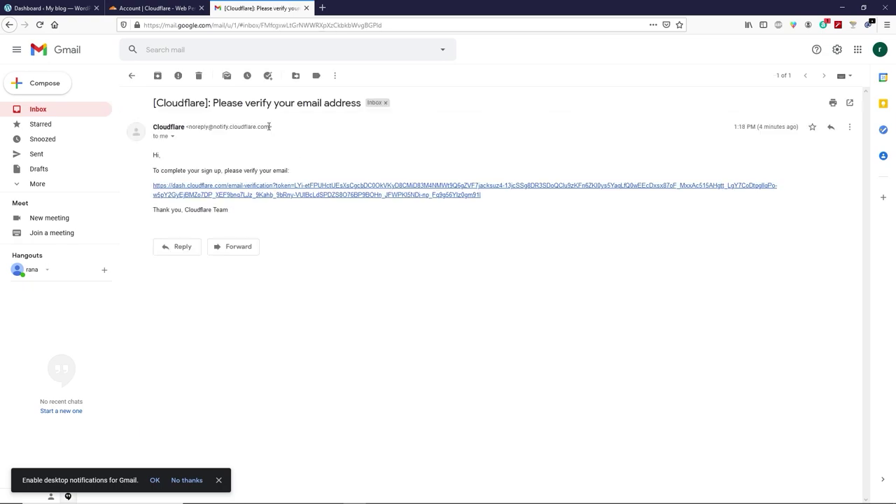
{"action": "left_click", "coordinate": [294, 197]}
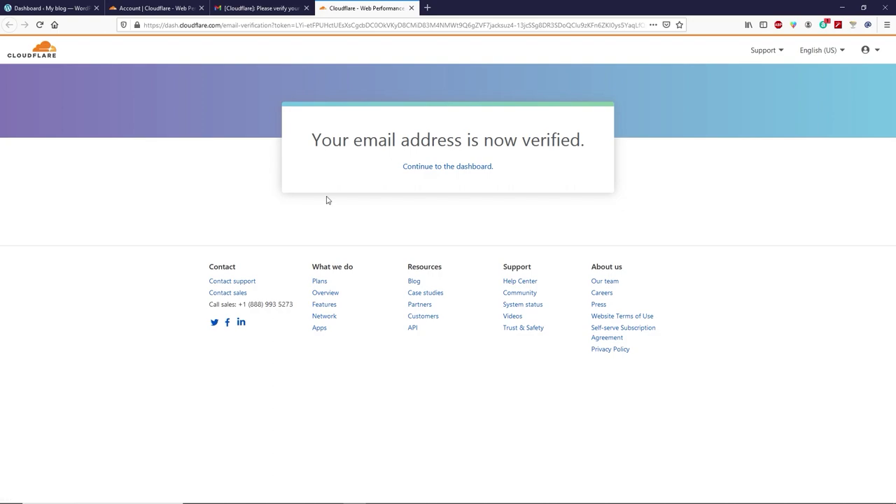
{"action": "left_click", "coordinate": [433, 168]}
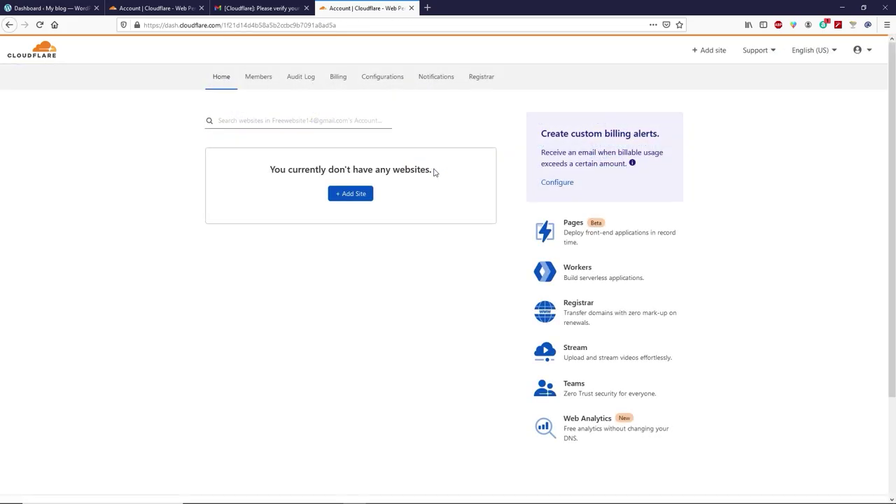
Log out of the new Cloudflare account and sign in with a saved existing account.
{"action": "left_click", "coordinate": [201, 7]}
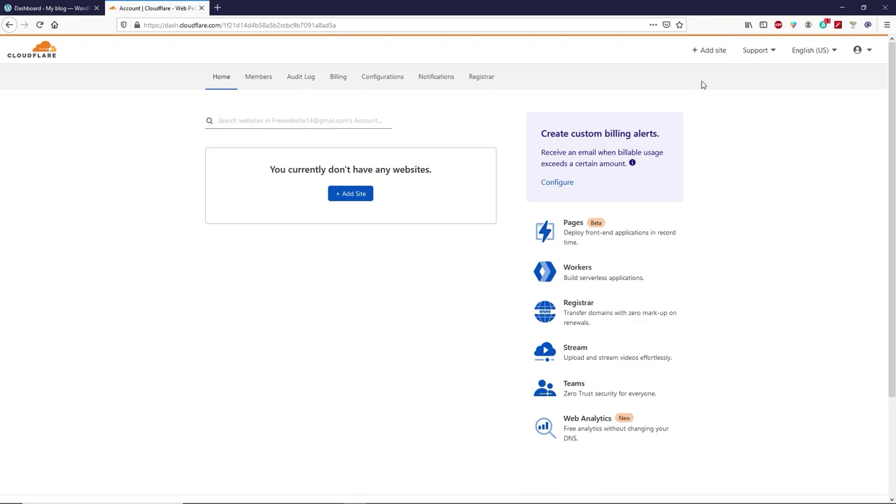
{"action": "left_click", "coordinate": [866, 52]}
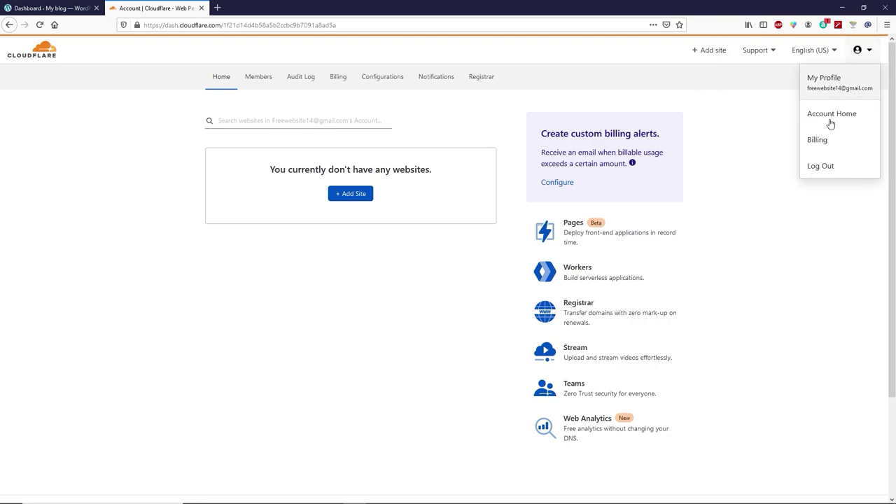
{"action": "left_click", "coordinate": [815, 163]}
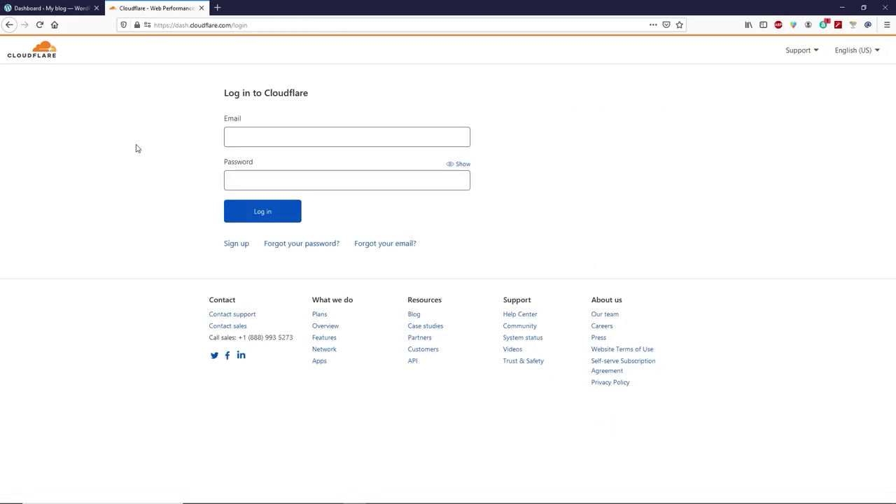
{"action": "left_click", "coordinate": [250, 137]}
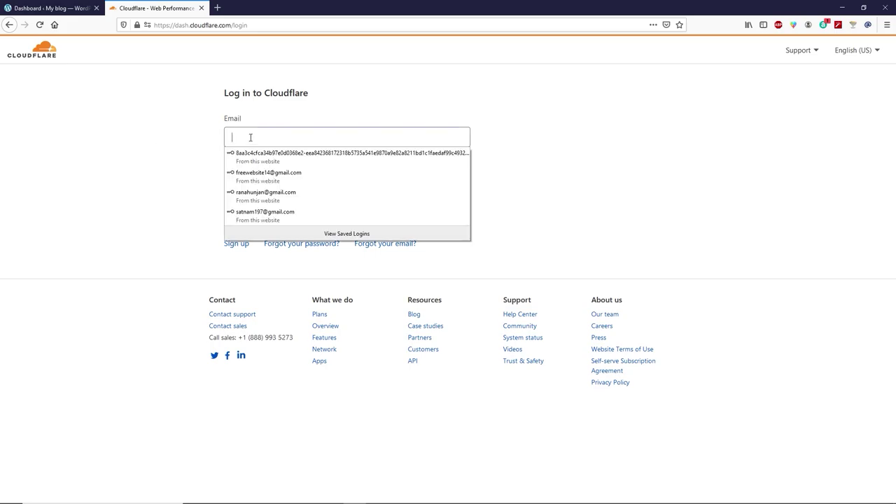
{"action": "left_click", "coordinate": [269, 212]}
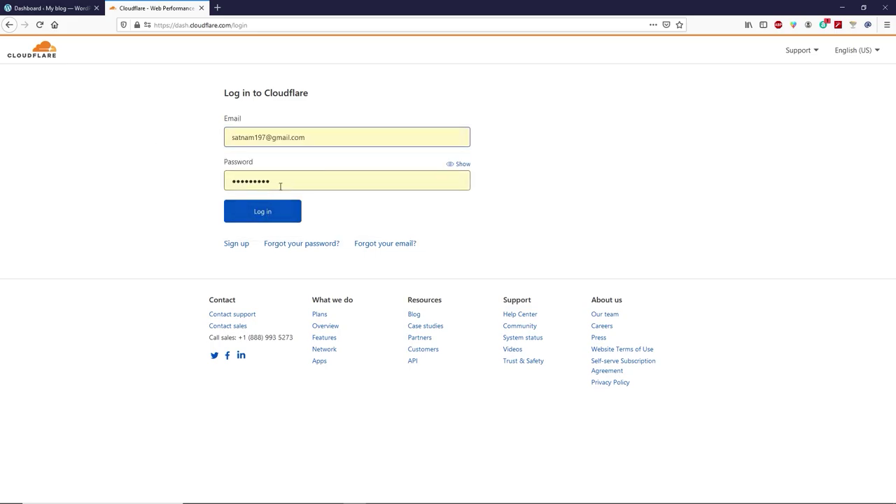
{"action": "left_click", "coordinate": [269, 210]}
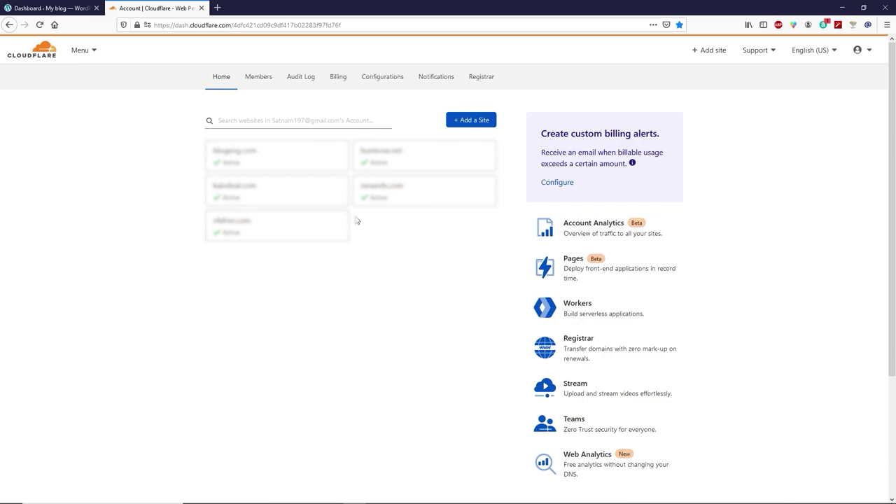
Add natykid.com to Cloudflare on the Free plan and accept its scanned DNS records.
{"action": "left_click", "coordinate": [709, 50]}
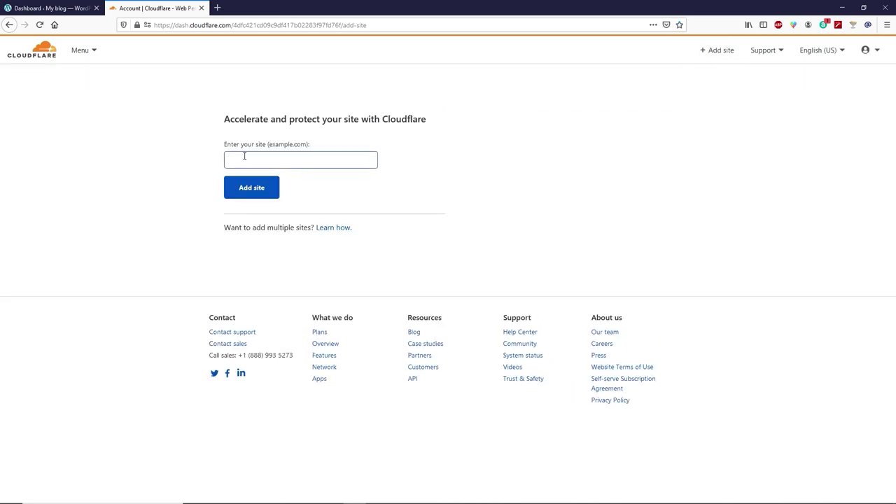
{"action": "type", "text": "natykid.com"}
{"action": "left_click", "coordinate": [259, 192]}
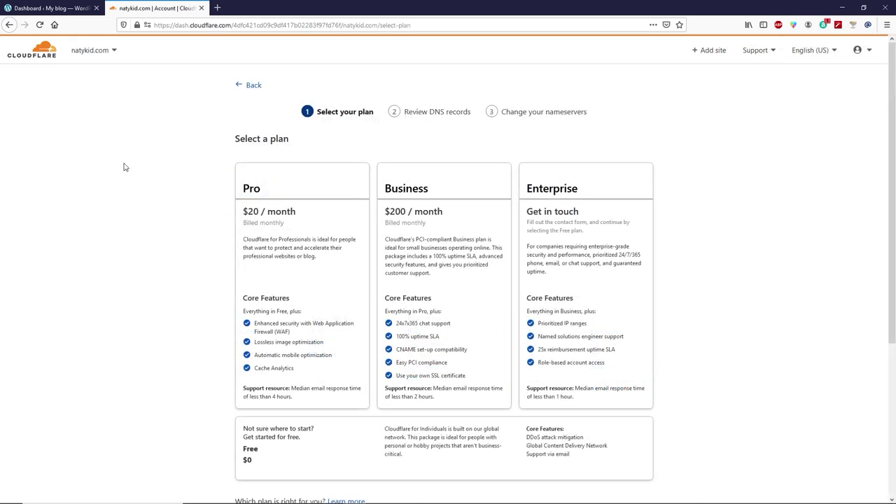
{"action": "scroll", "coordinate": [123, 166], "scroll_direction": "down", "scroll_amount": 3}
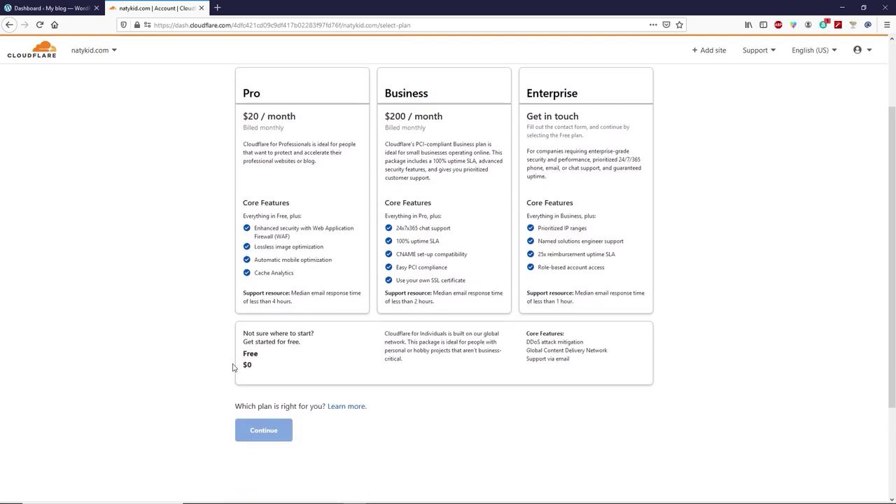
{"action": "left_click", "coordinate": [286, 365]}
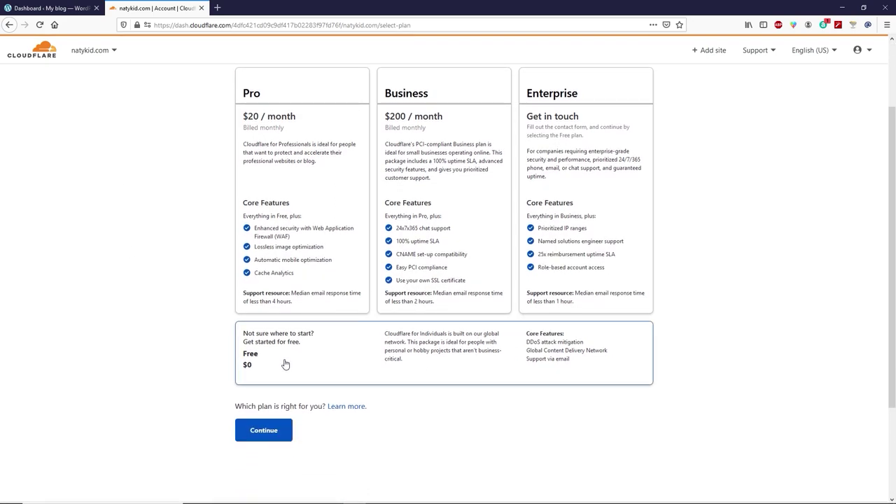
{"action": "left_click", "coordinate": [274, 430]}
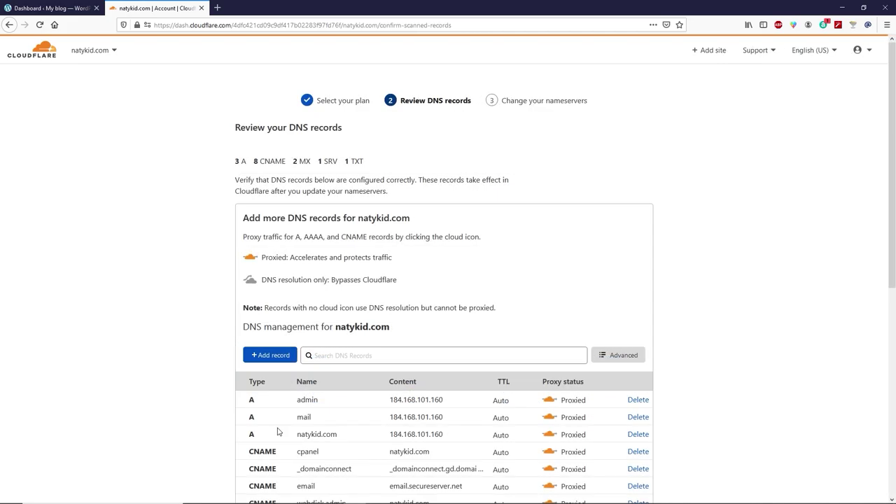
{"action": "scroll", "coordinate": [170, 357], "scroll_direction": "down", "scroll_amount": 5}
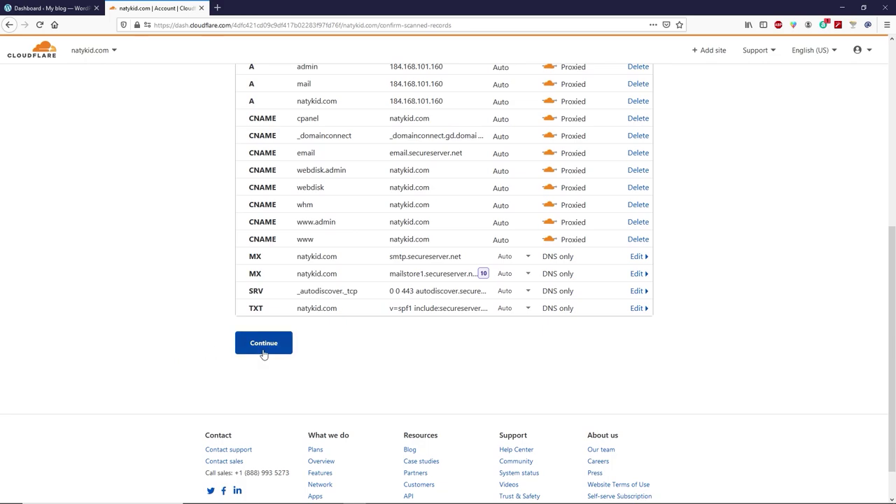
{"action": "left_click", "coordinate": [277, 348]}
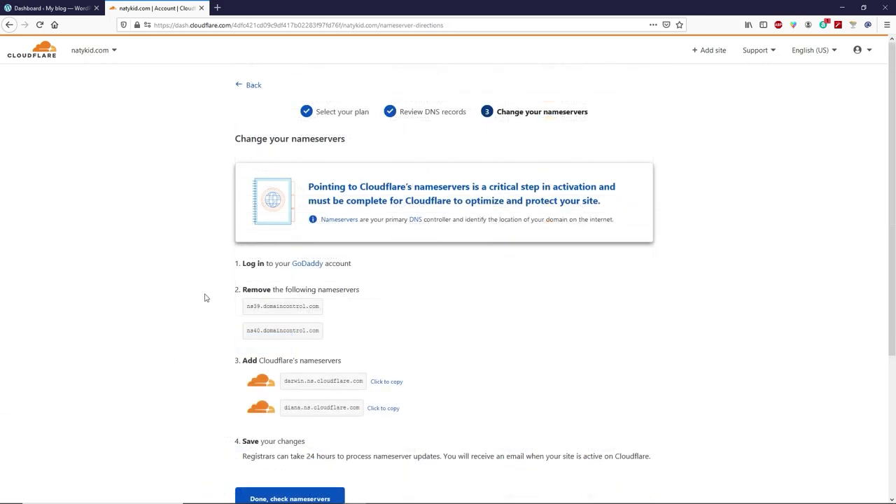
Compare old nameserver ns39.domaincontrol.com with darwin.ns.cloudflare.com, then copy the darwin nameserver.
{"action": "left_click_drag", "start_coordinate": [250, 307], "coordinate": [318, 305]}
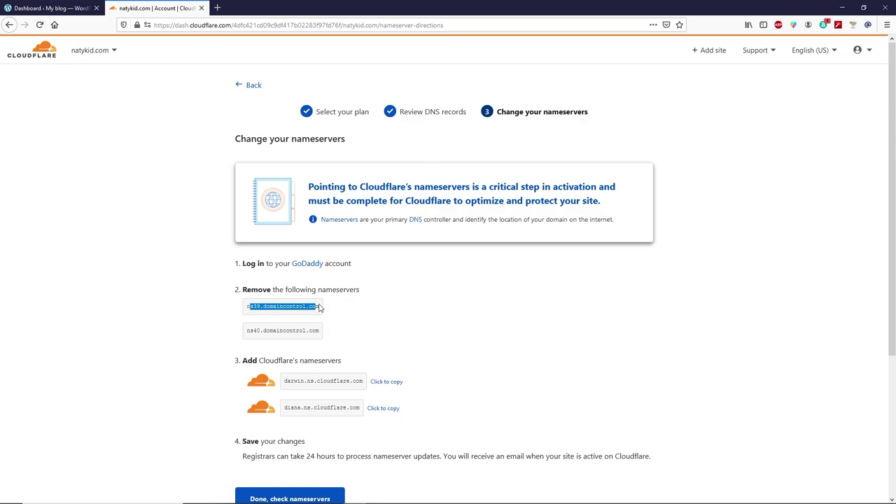
{"action": "left_click_drag", "start_coordinate": [321, 306], "coordinate": [244, 314]}
{"action": "double_click", "coordinate": [287, 381]}
{"action": "left_click_drag", "start_coordinate": [328, 381], "coordinate": [365, 385]}
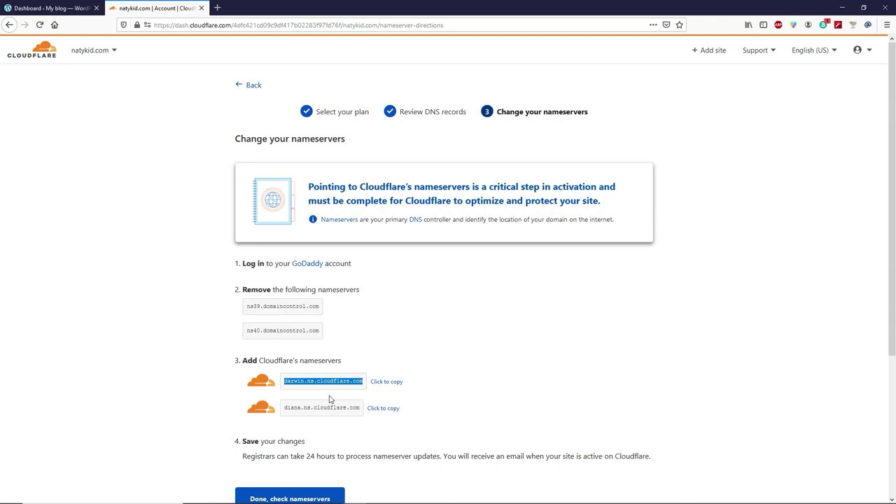
{"action": "left_click", "coordinate": [194, 384]}
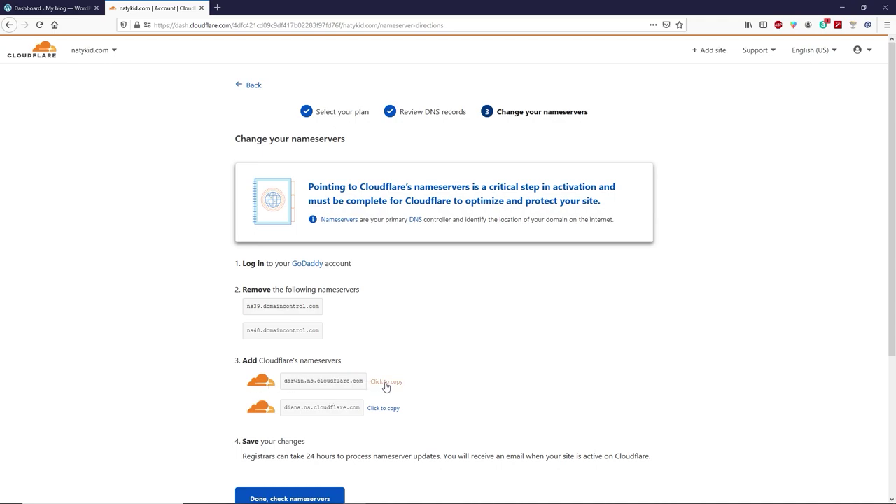
{"action": "left_click", "coordinate": [385, 385]}
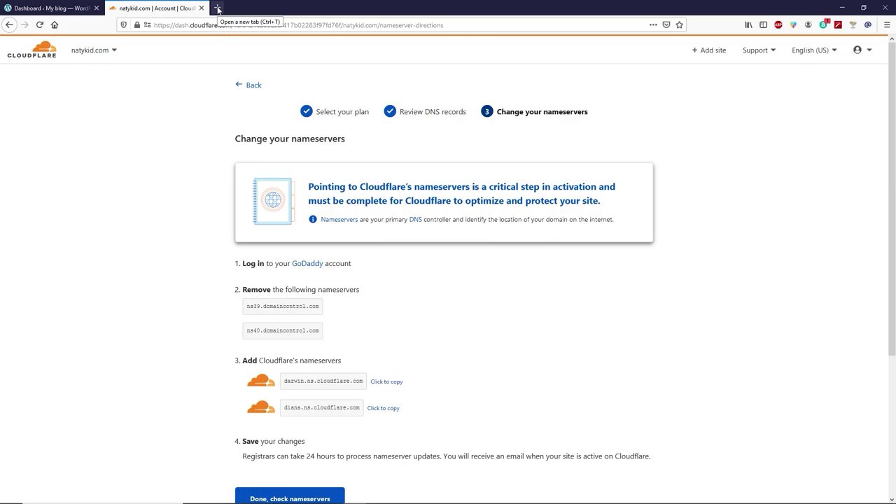
{"action": "left_click", "coordinate": [218, 8]}
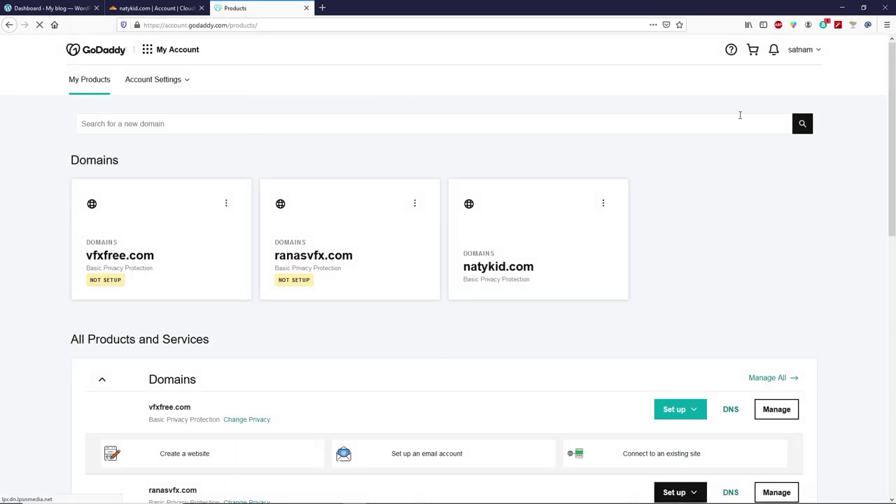
Open natykid.com's DNS management in GoDaddy and switch its nameservers to custom entries.
{"action": "left_click", "coordinate": [812, 50]}
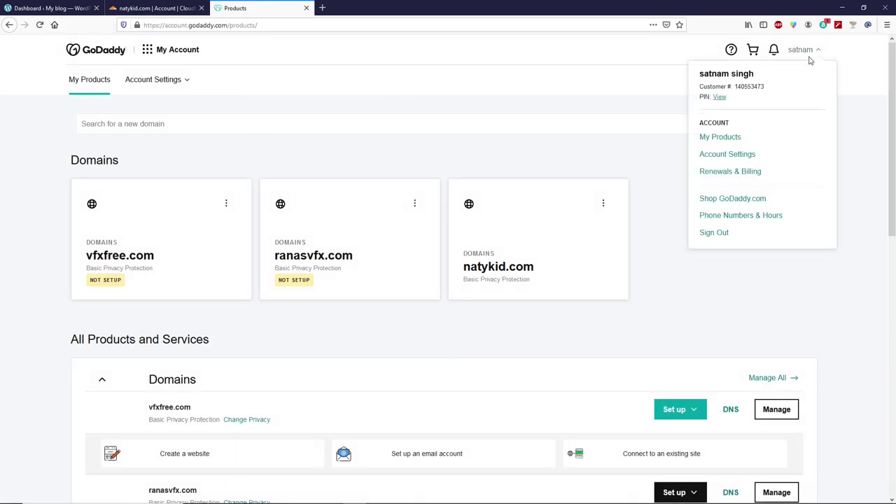
{"action": "left_click", "coordinate": [719, 137]}
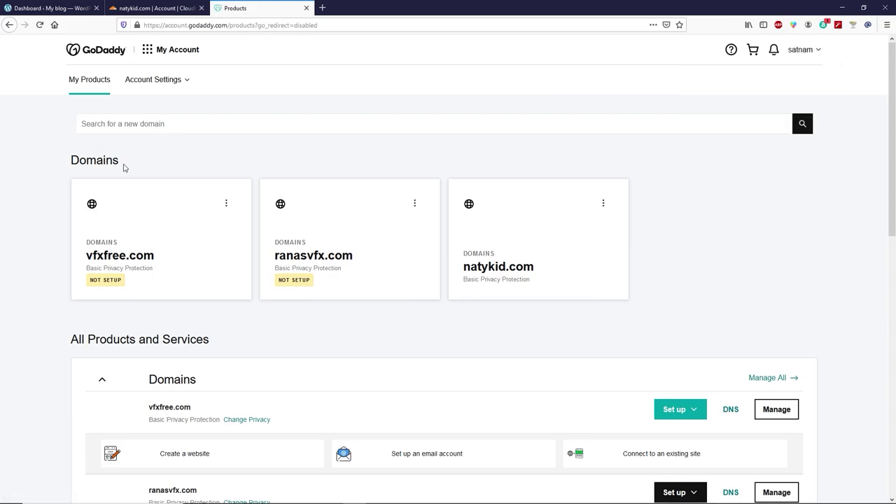
{"action": "left_click", "coordinate": [602, 203]}
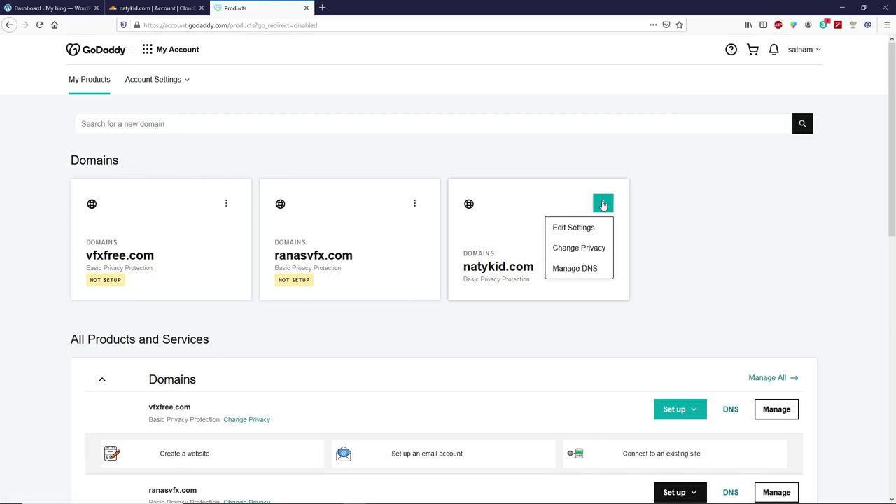
{"action": "left_click", "coordinate": [590, 270]}
{"action": "scroll", "coordinate": [511, 241], "scroll_direction": "down", "scroll_amount": 10}
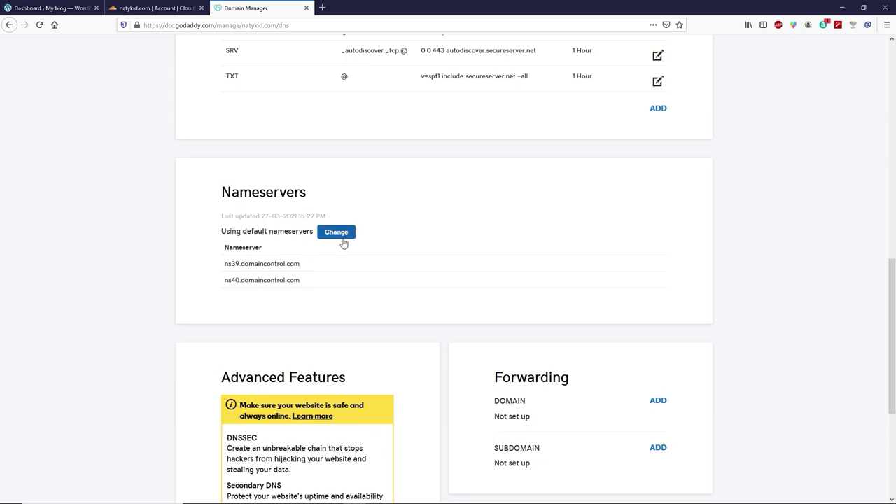
{"action": "left_click", "coordinate": [345, 241]}
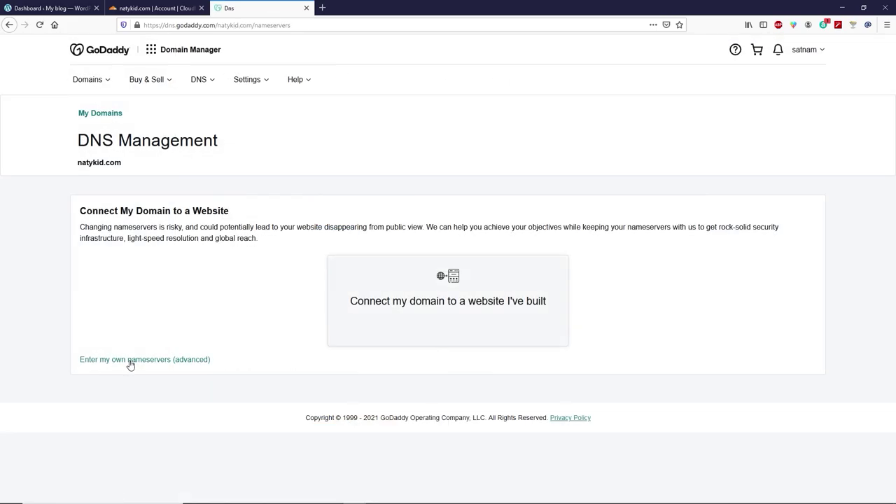
{"action": "left_click", "coordinate": [142, 363]}
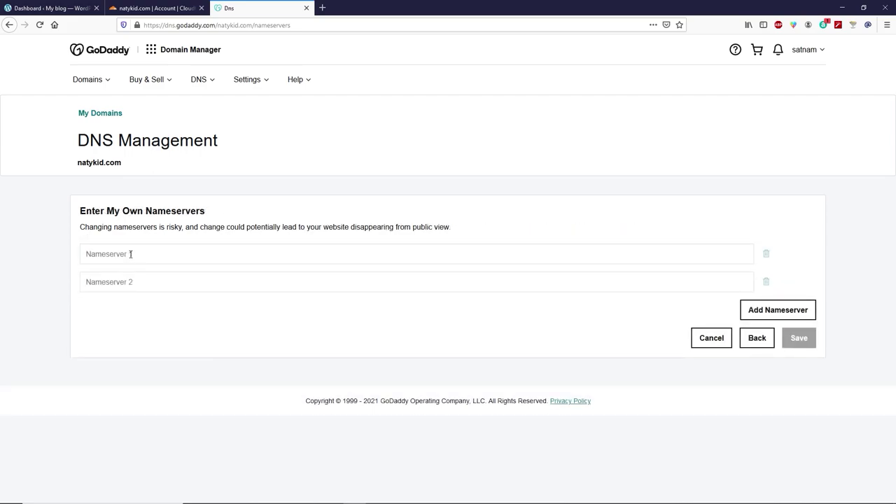
Paste darwin.ns.cloudflare.com and diana.ns.cloudflare.com as nameservers, save, consent, and confirm.
{"action": "left_click", "coordinate": [144, 253]}
{"action": "key", "text": "ctrl+v"}
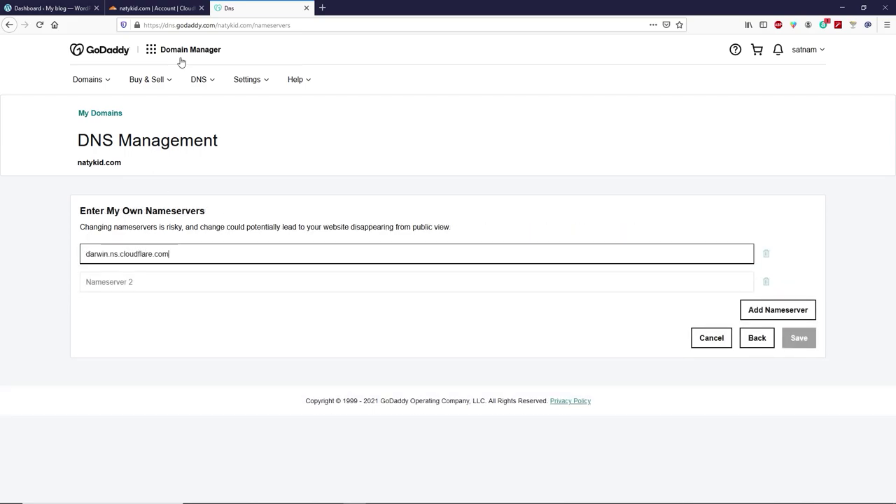
{"action": "left_click", "coordinate": [156, 7]}
{"action": "left_click", "coordinate": [385, 412]}
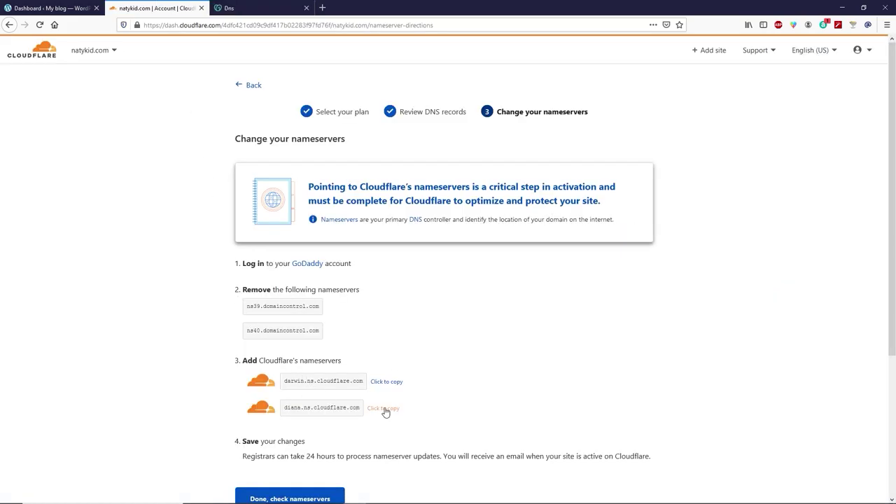
{"action": "left_click", "coordinate": [247, 10]}
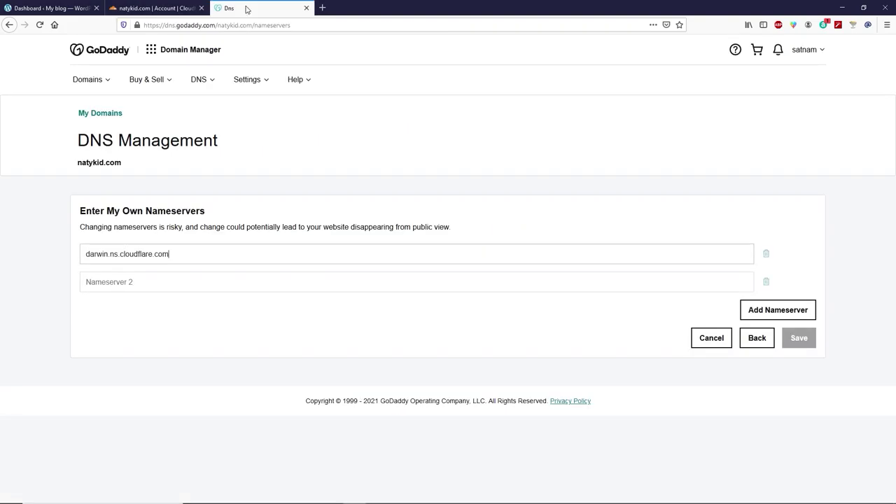
{"action": "left_click", "coordinate": [125, 282]}
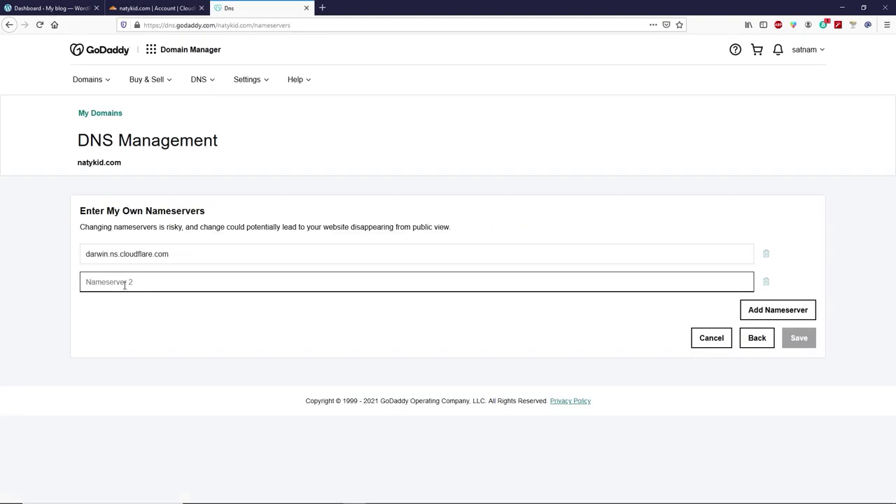
{"action": "key", "text": "ctrl+v"}
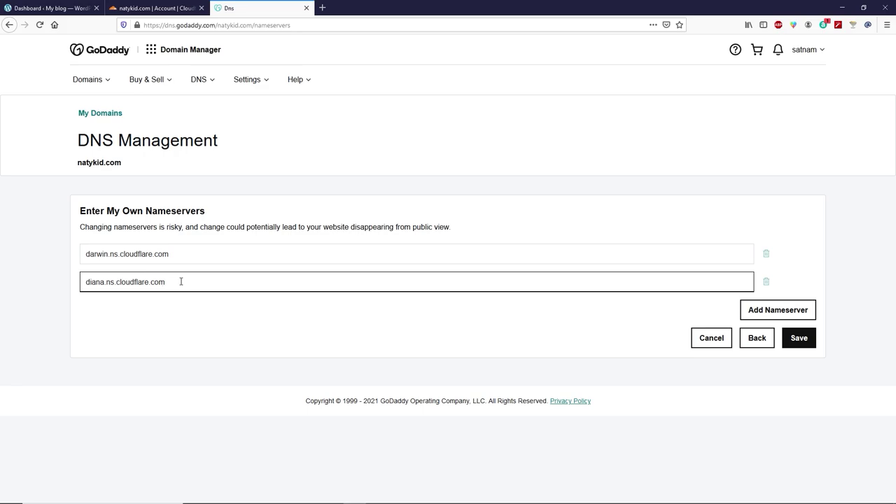
{"action": "left_click", "coordinate": [809, 344]}
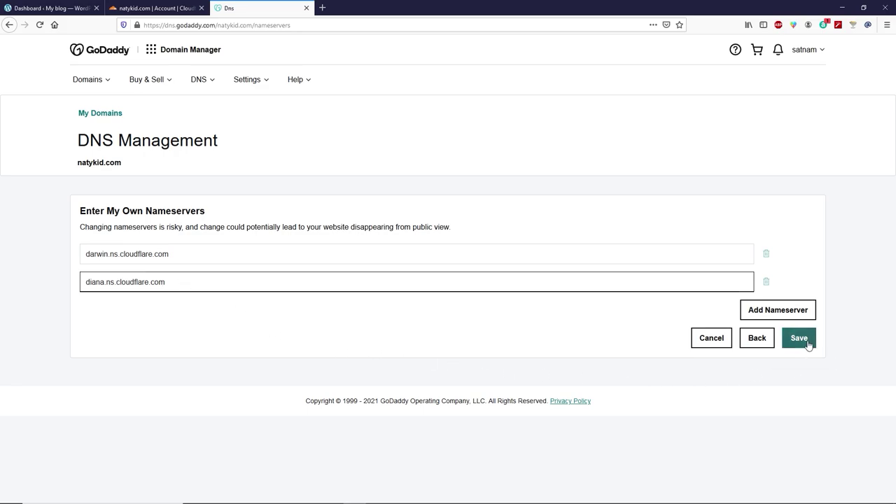
{"action": "left_click", "coordinate": [295, 164]}
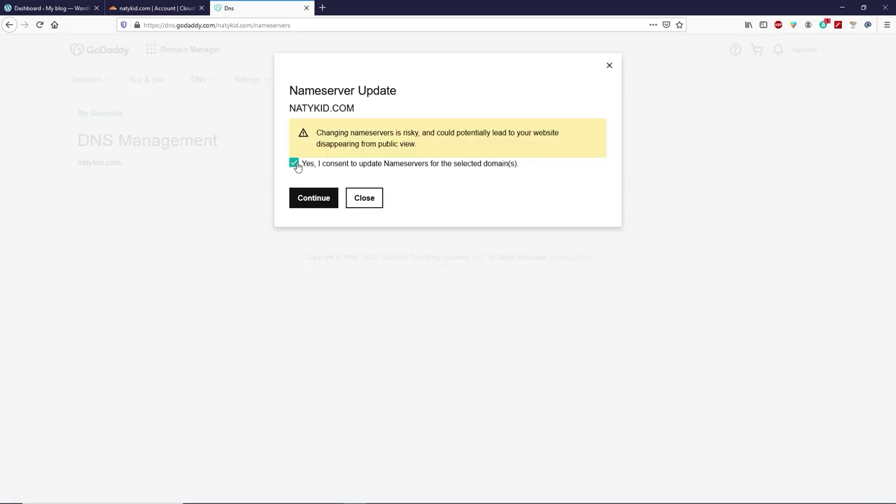
{"action": "left_click", "coordinate": [329, 203]}
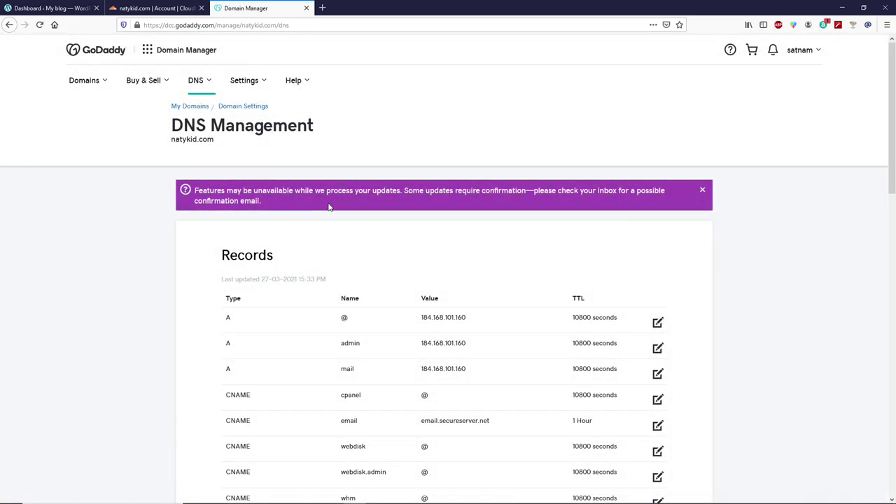
Confirm to Cloudflare that natykid.com's nameservers have been changed.
{"action": "left_click", "coordinate": [153, 9]}
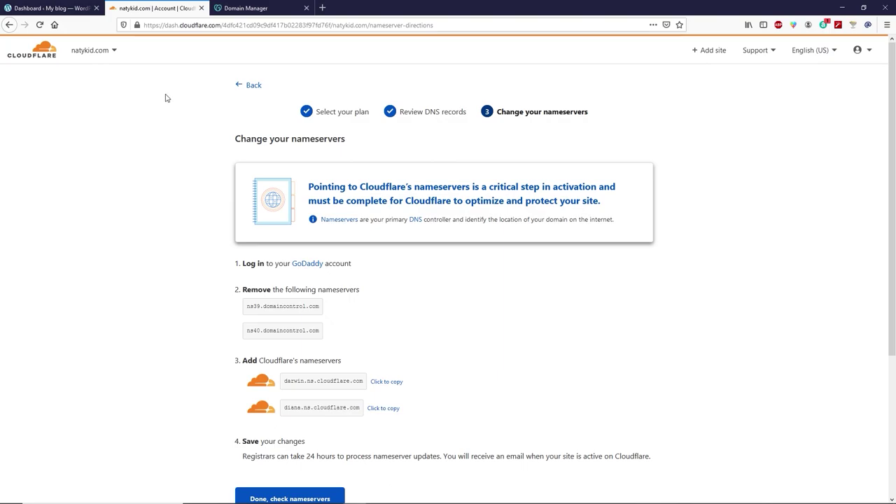
{"action": "scroll", "coordinate": [164, 133], "scroll_direction": "down", "scroll_amount": 2}
{"action": "scroll", "coordinate": [165, 136], "scroll_direction": "down", "scroll_amount": 3}
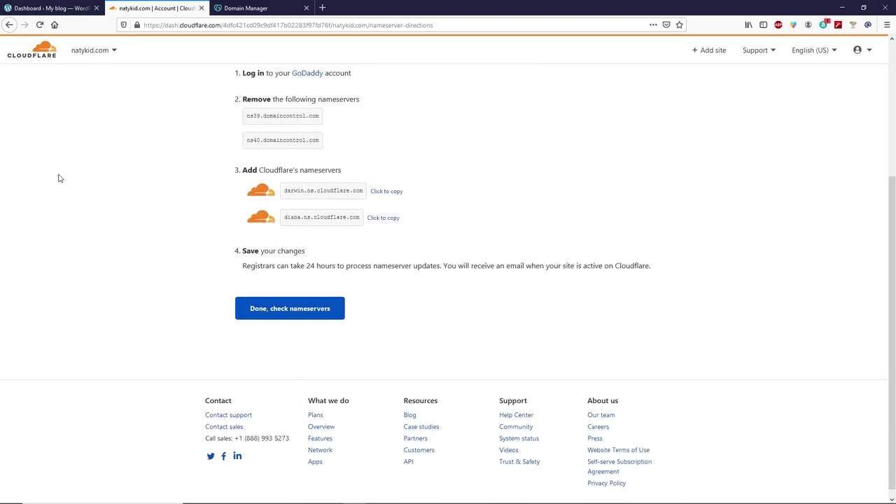
{"action": "left_click", "coordinate": [317, 311]}
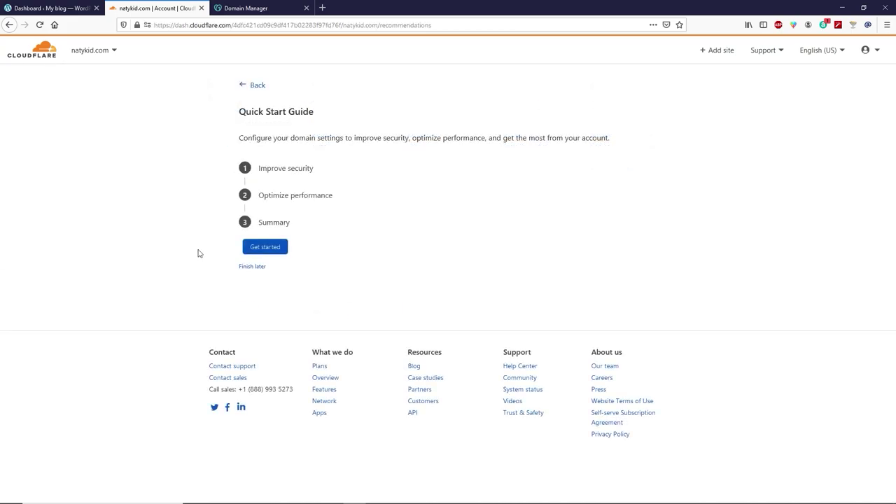
Complete the Quick Start Guide: Automatic HTTPS Rewrites, Always Use HTTPS on, Auto Minify none, Brotli on.
{"action": "left_click", "coordinate": [270, 248]}
{"action": "left_click", "coordinate": [272, 333]}
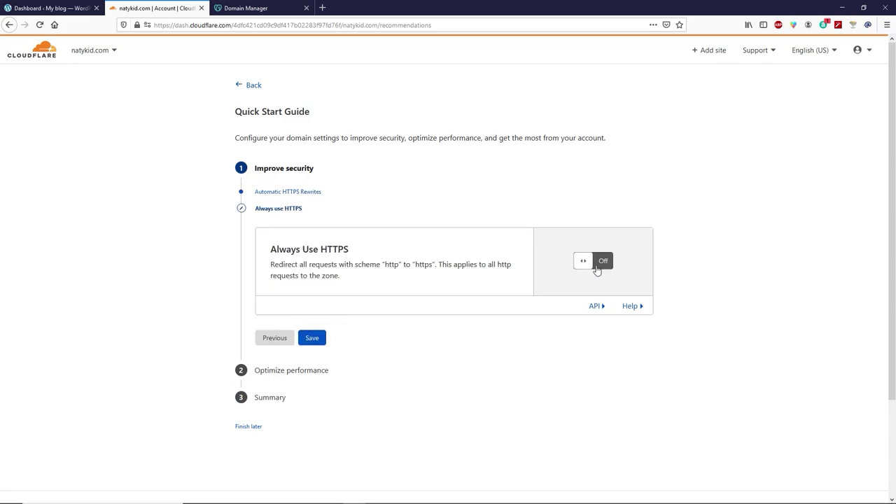
{"action": "left_click", "coordinate": [595, 270]}
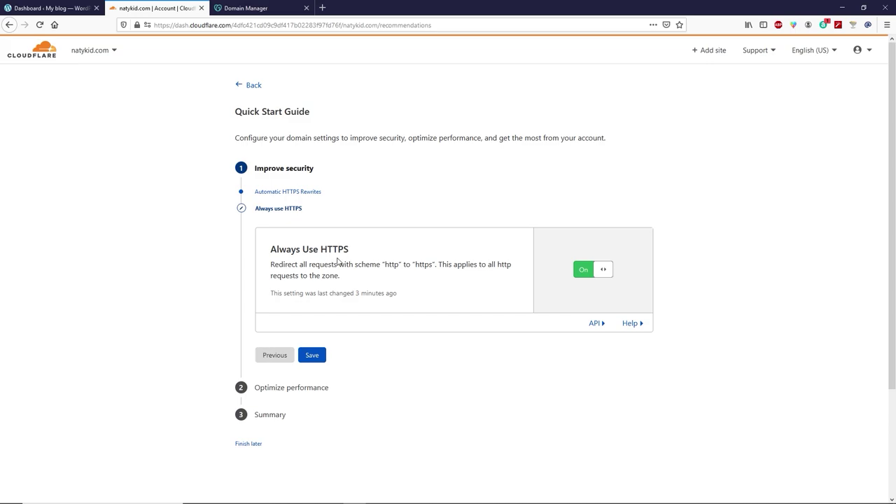
{"action": "left_click", "coordinate": [317, 360]}
{"action": "left_click", "coordinate": [317, 360]}
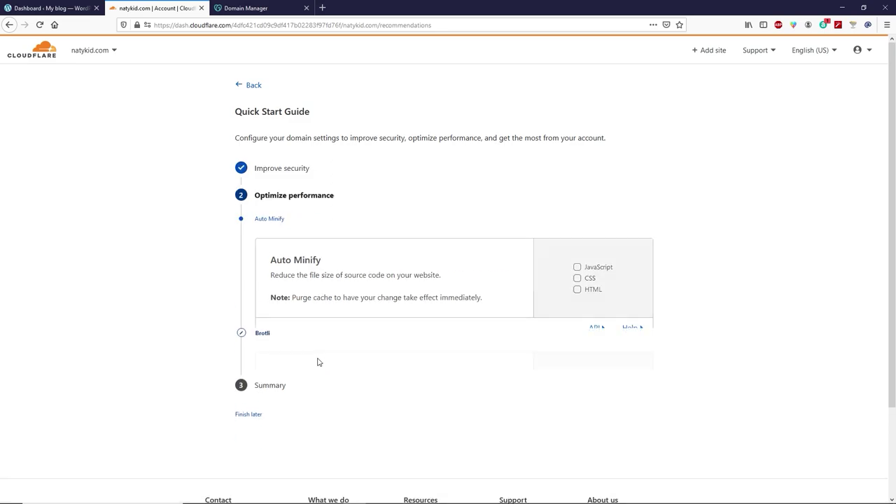
{"action": "left_click", "coordinate": [314, 369]}
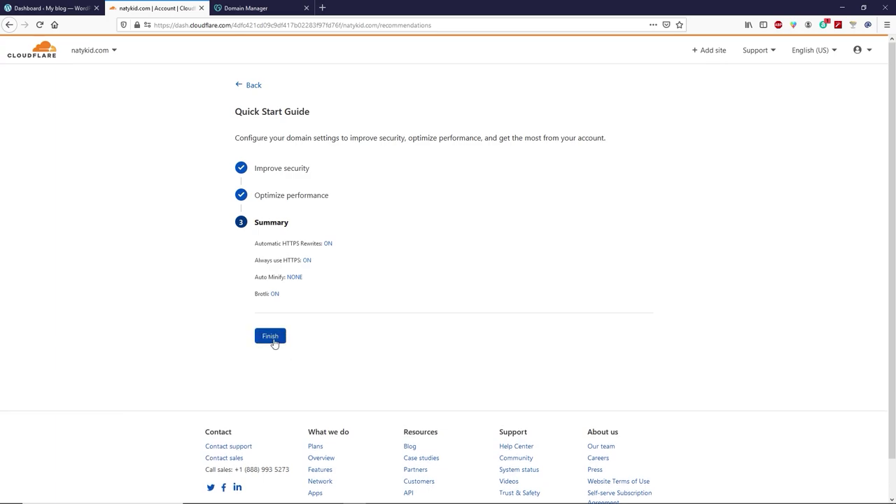
{"action": "left_click", "coordinate": [273, 341]}
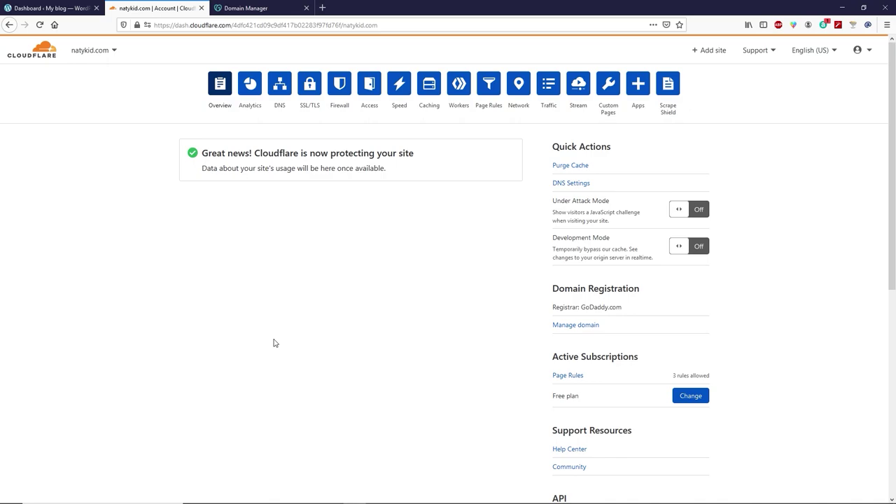
{"action": "left_click", "coordinate": [38, 6]}
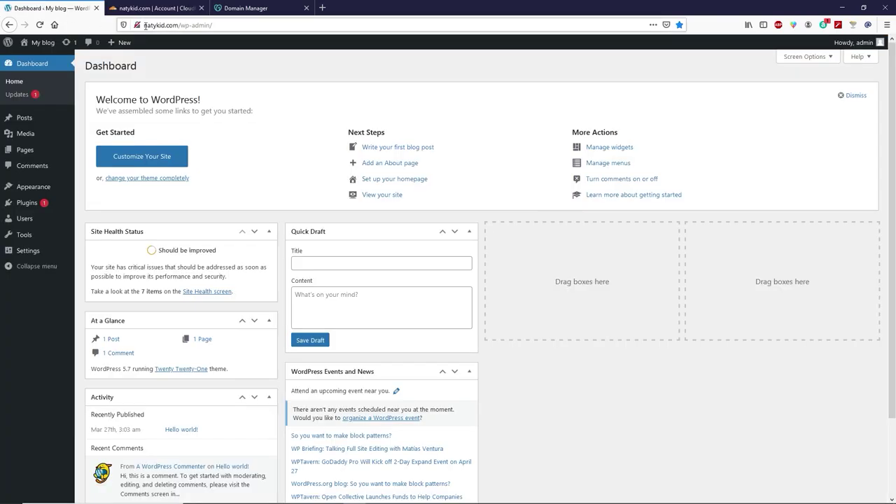
{"action": "left_click", "coordinate": [147, 25]}
{"action": "left_click", "coordinate": [177, 24]}
{"action": "key", "text": "Home"}
{"action": "type", "text": "http"}
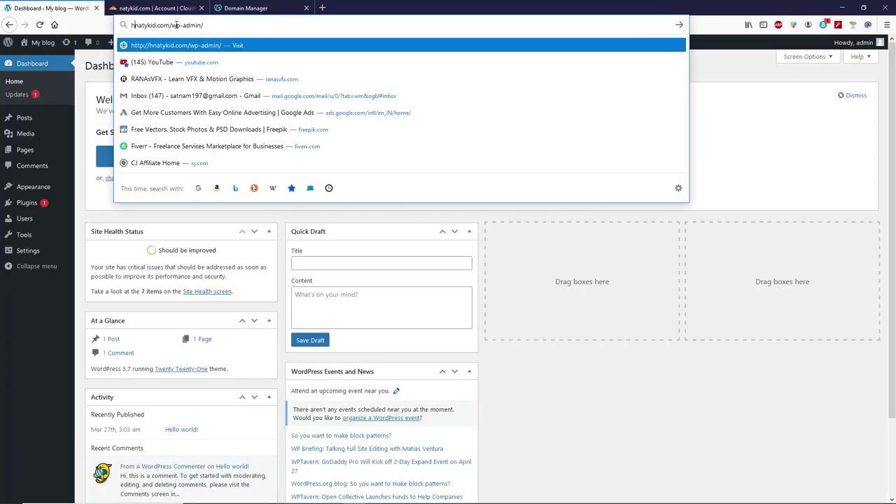
{"action": "type", "text": "s"}
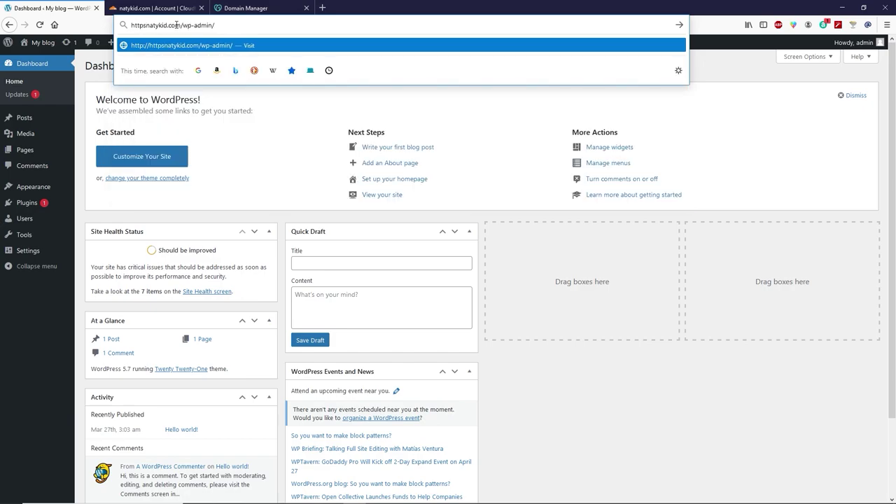
{"action": "type", "text": "://"}
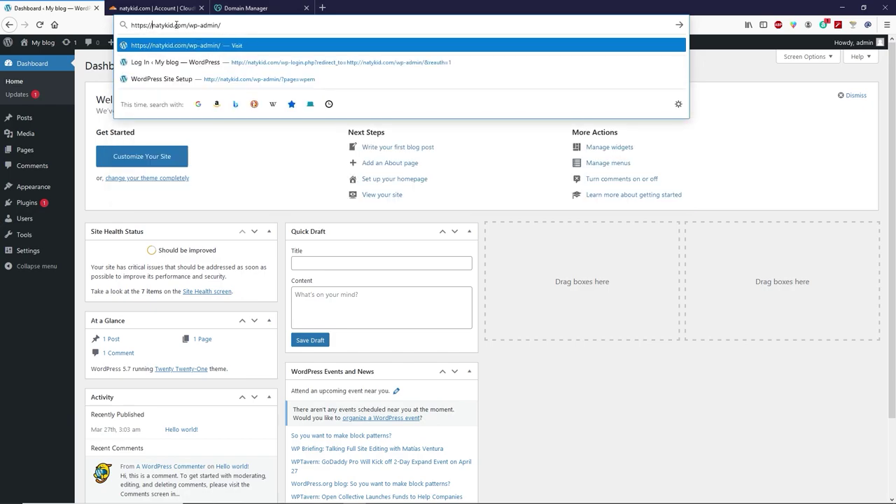
{"action": "key", "text": "Return"}
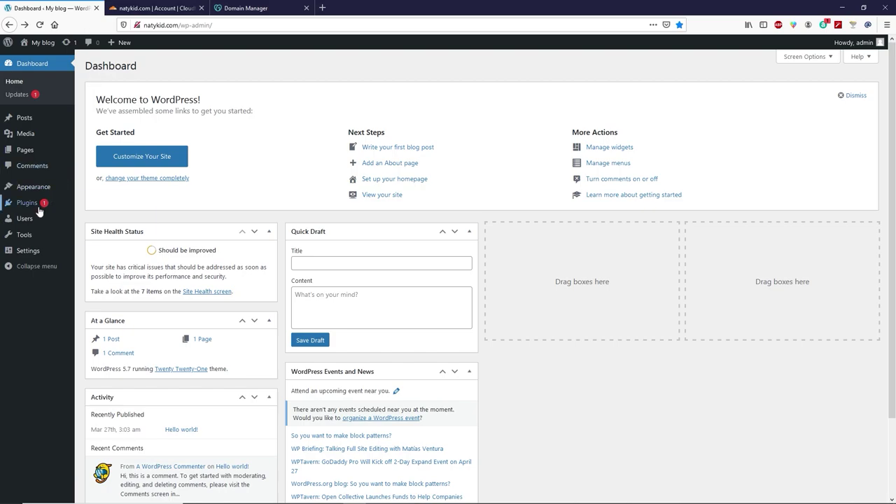
Install and activate the Really Simple SSL plugin found by searching 'simple ssl', then activate SSL.
{"action": "mouse_move", "coordinate": [40, 210]}
{"action": "left_click", "coordinate": [96, 217]}
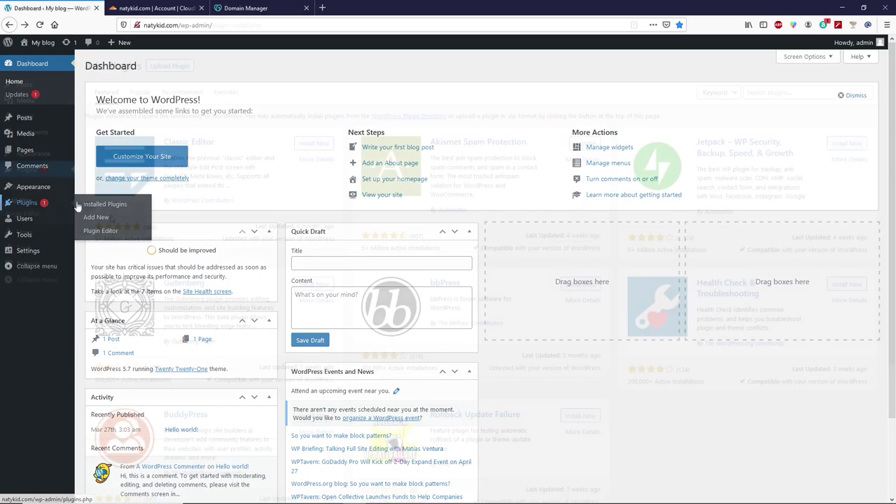
{"action": "left_click", "coordinate": [788, 93]}
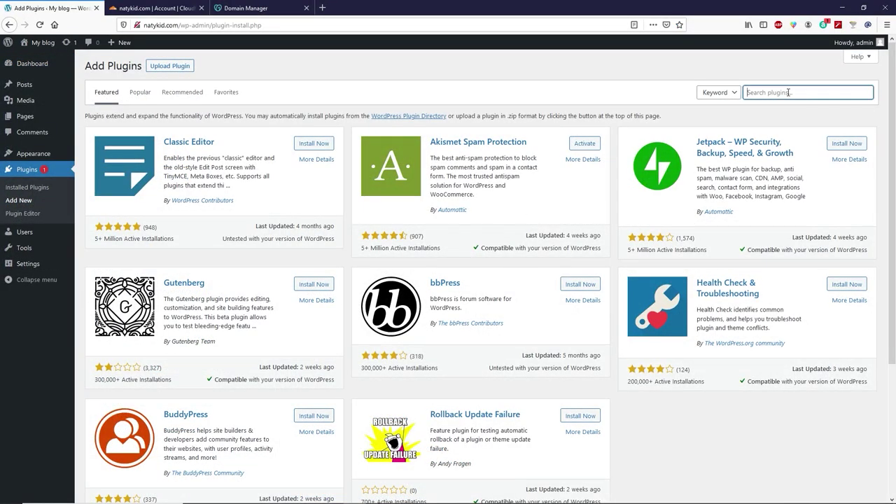
{"action": "type", "text": "simple ssl"}
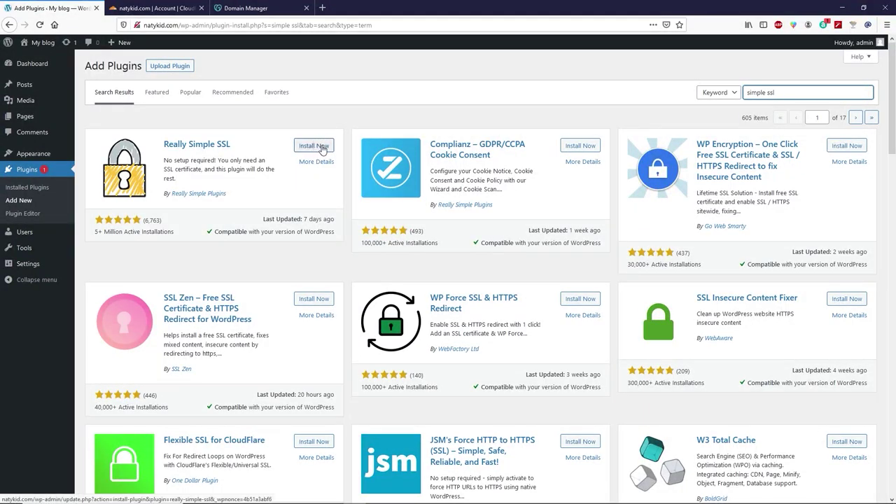
{"action": "left_click", "coordinate": [321, 149]}
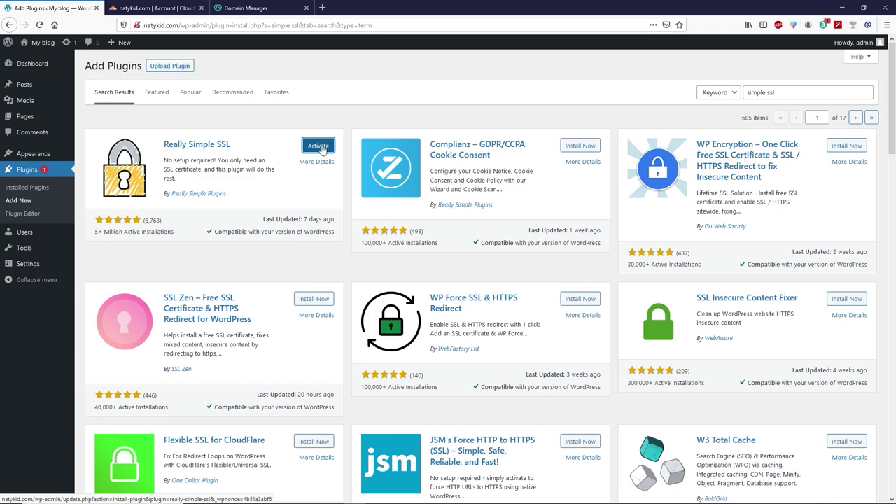
{"action": "left_click", "coordinate": [322, 149]}
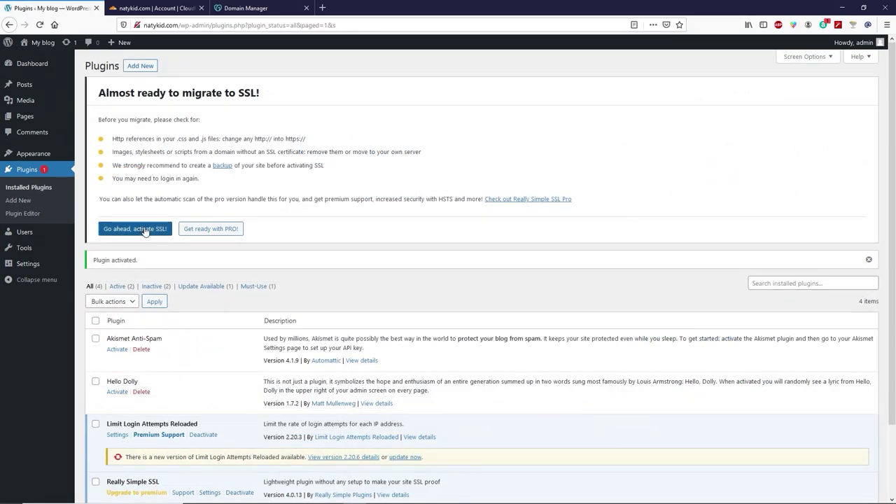
{"action": "left_click", "coordinate": [157, 234]}
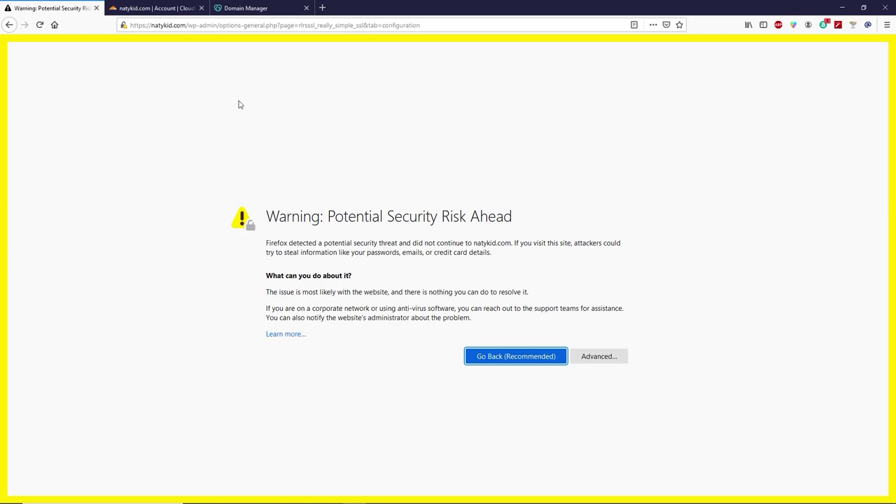
Check the site protection message on the Cloudflare overview.
{"action": "left_click", "coordinate": [156, 10]}
{"action": "left_click_drag", "start_coordinate": [255, 153], "coordinate": [413, 153]}
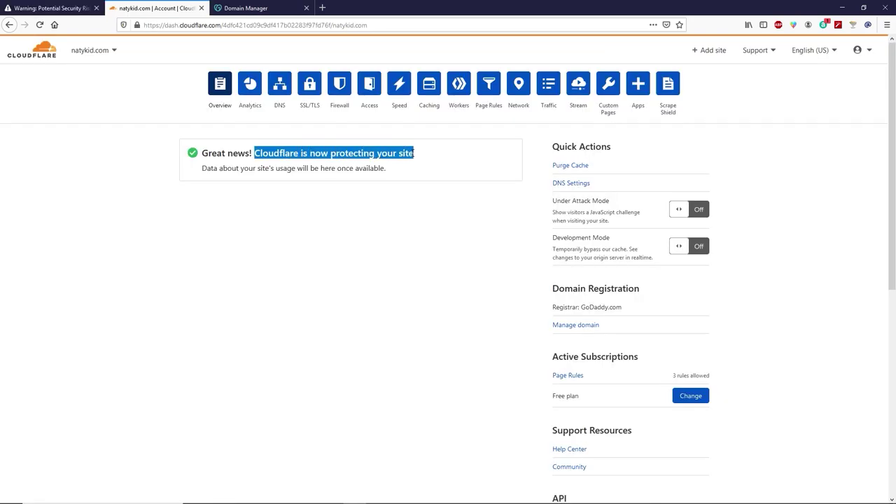
{"action": "left_click", "coordinate": [282, 150]}
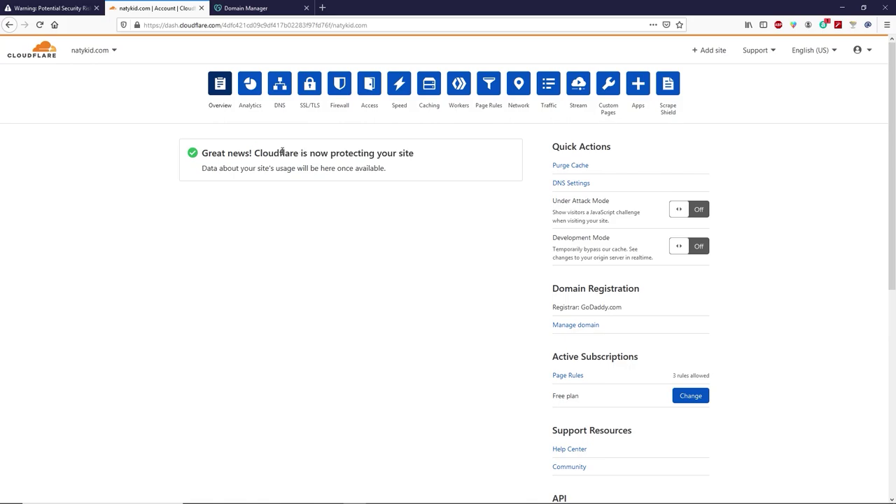
{"action": "left_click", "coordinate": [50, 8]}
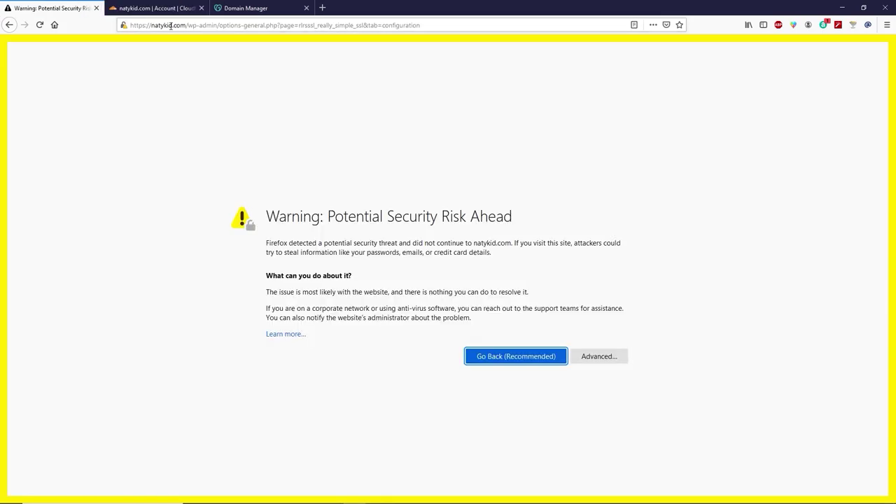
{"action": "left_click_drag", "start_coordinate": [187, 25], "coordinate": [131, 25]}
{"action": "key", "text": "ctrl+c"}
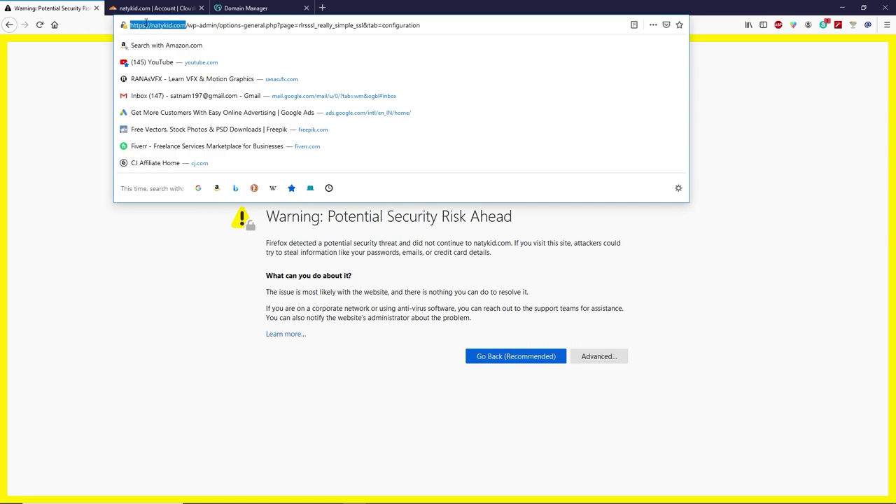
{"action": "right_click", "coordinate": [147, 22]}
{"action": "left_click", "coordinate": [177, 65]}
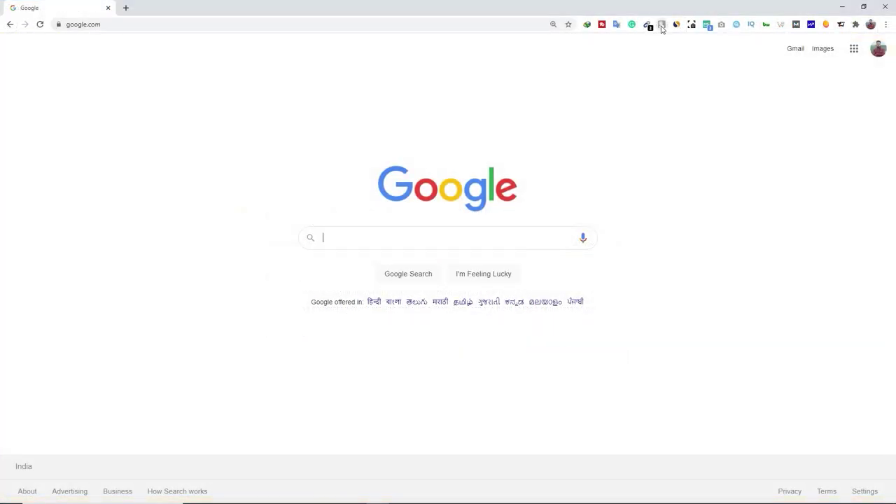
{"action": "left_click", "coordinate": [662, 25]}
{"action": "left_click", "coordinate": [587, 188]}
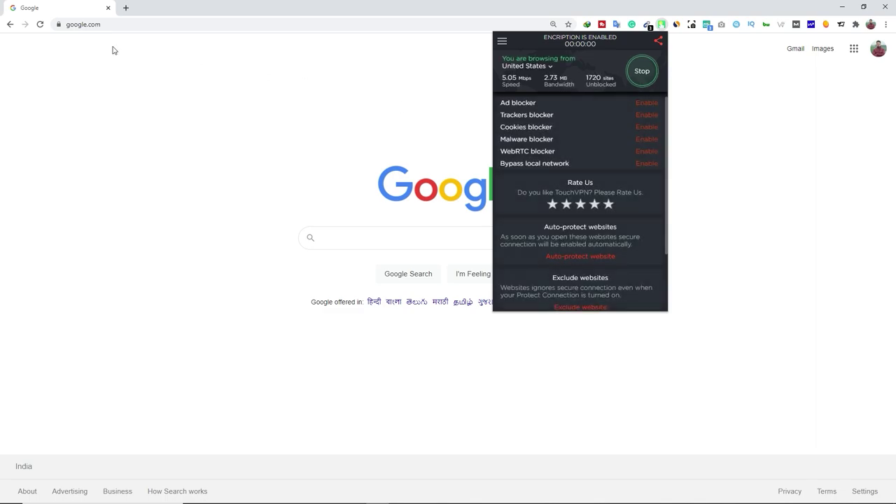
{"action": "left_click", "coordinate": [103, 24]}
{"action": "key", "text": "BackSpace"}
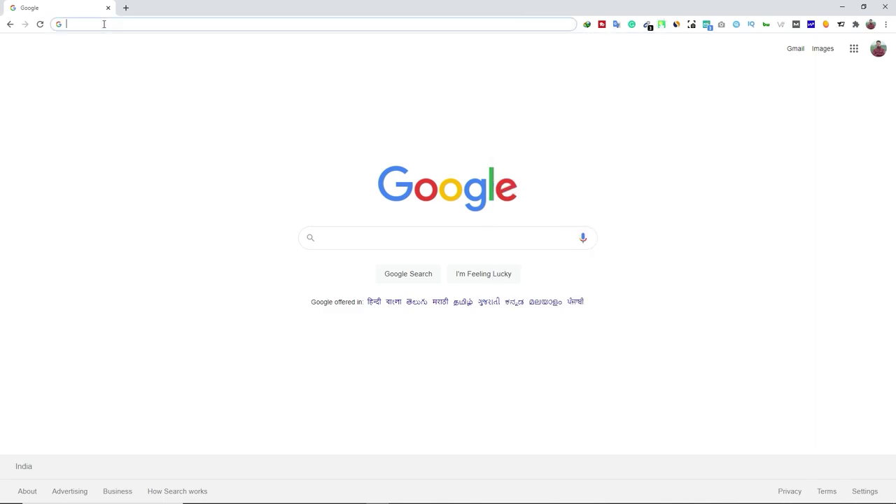
{"action": "key", "text": "ctrl+v"}
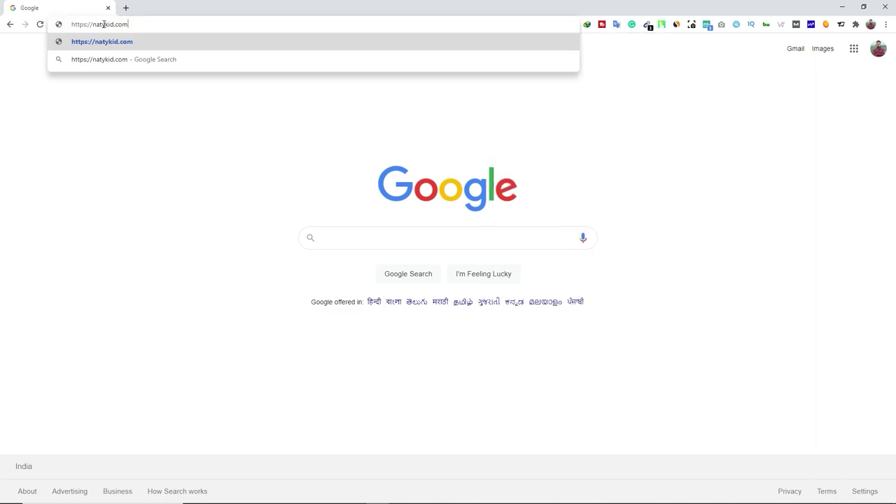
{"action": "key", "text": "Return"}
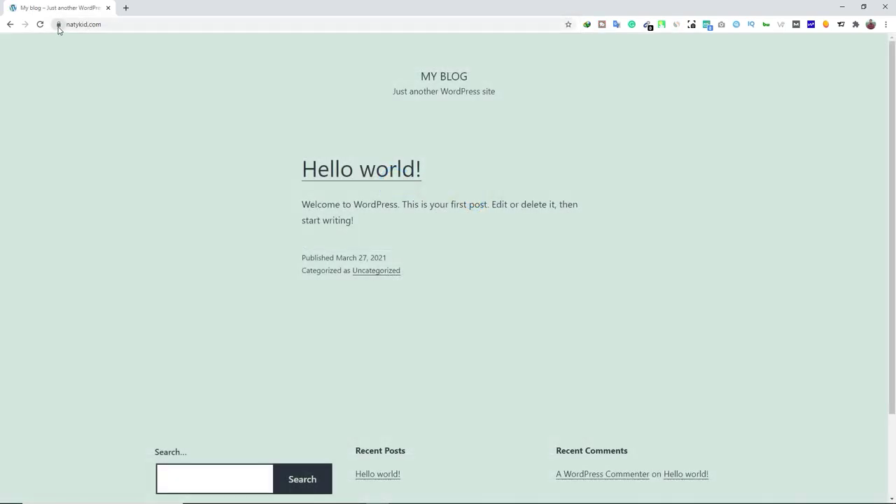
{"action": "left_click", "coordinate": [59, 25]}
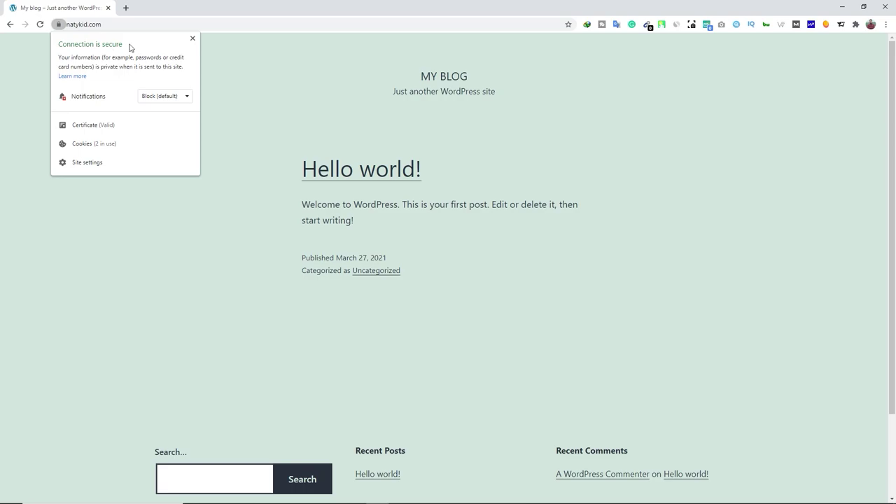
{"action": "left_click", "coordinate": [194, 39]}
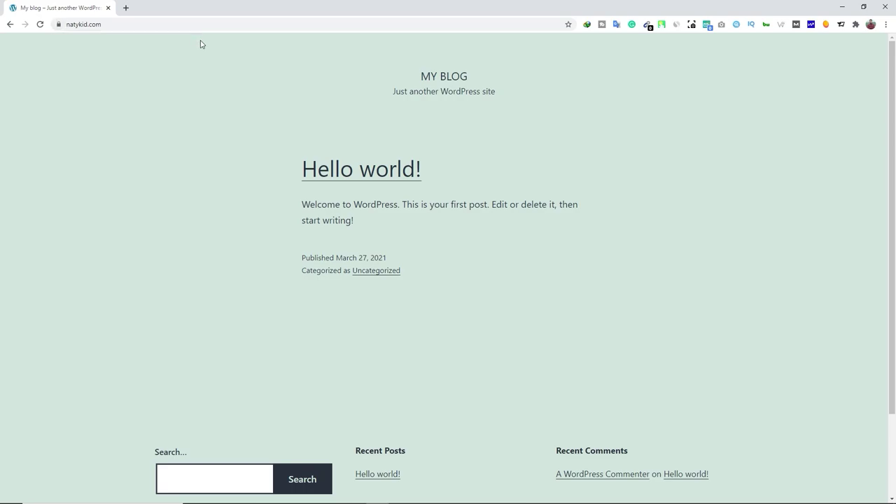
Disconnect TouchVPN and reload the site without the VPN.
{"action": "left_click", "coordinate": [662, 24]}
{"action": "left_click", "coordinate": [643, 72]}
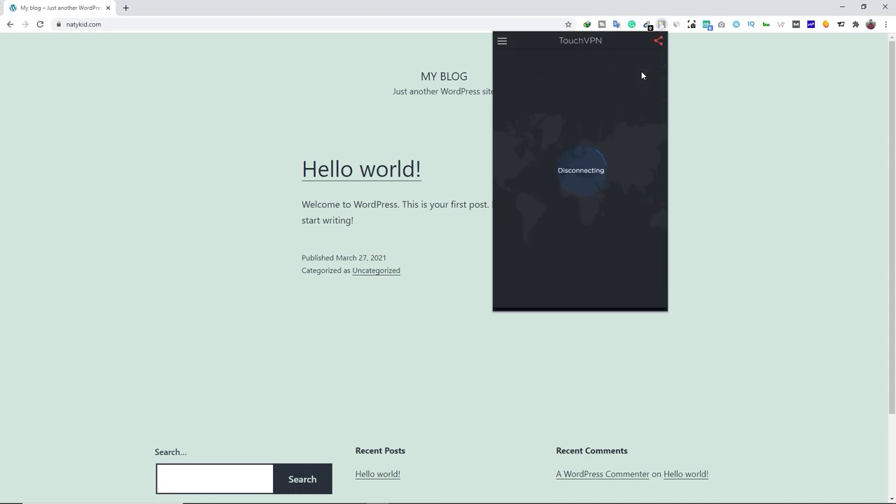
{"action": "left_click", "coordinate": [312, 72]}
{"action": "left_click", "coordinate": [40, 25]}
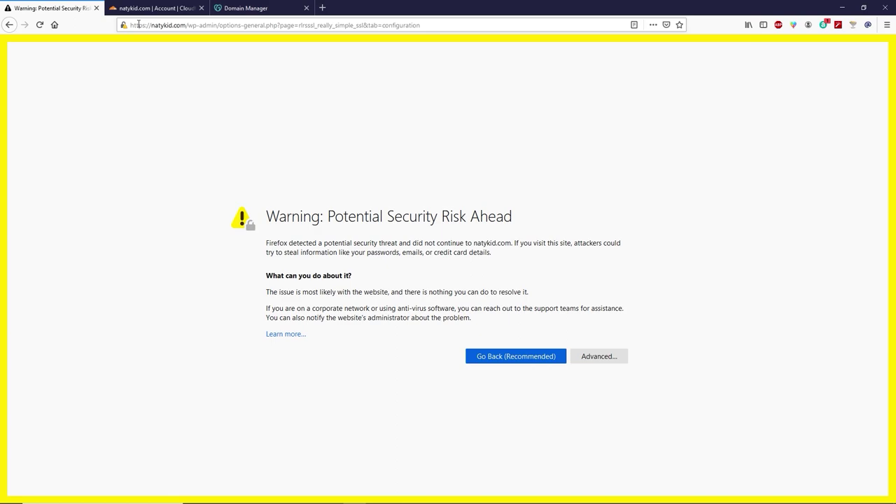
Load natykid.com/wp-admin, then return to Cloudflare's natykid.com overview.
{"action": "left_click", "coordinate": [143, 25]}
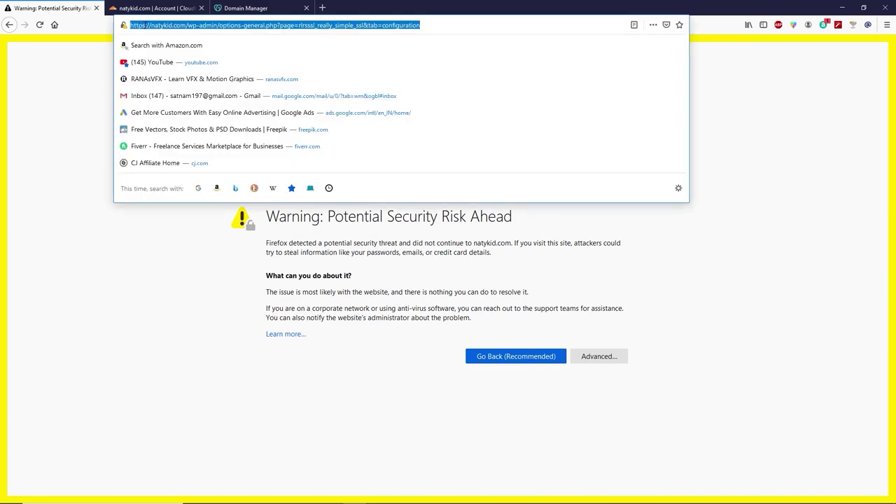
{"action": "left_click", "coordinate": [189, 25]}
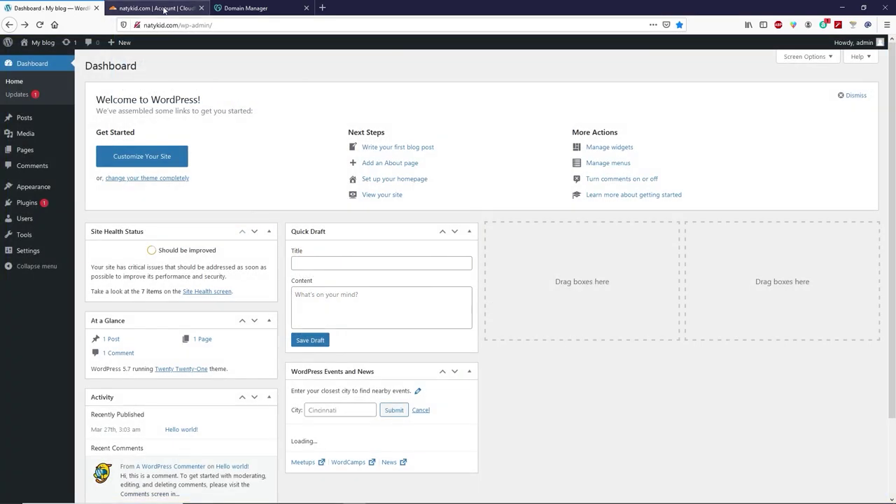
{"action": "left_click", "coordinate": [166, 8]}
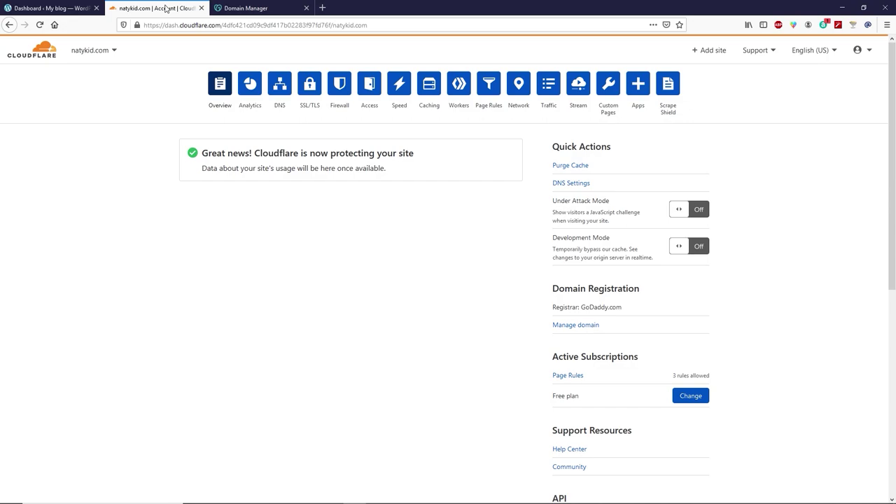
Set SSL/TLS encryption to Full and generate a 15-year origin certificate, copying its text.
{"action": "left_click", "coordinate": [309, 85]}
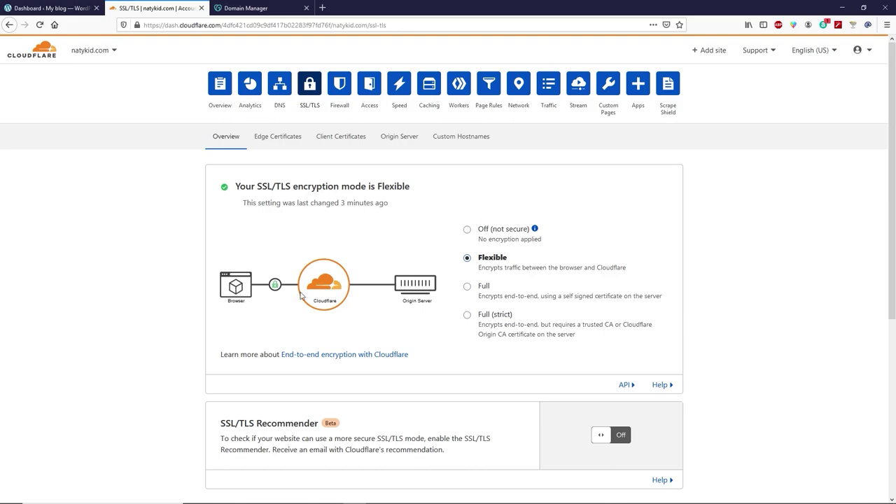
{"action": "left_click", "coordinate": [468, 288]}
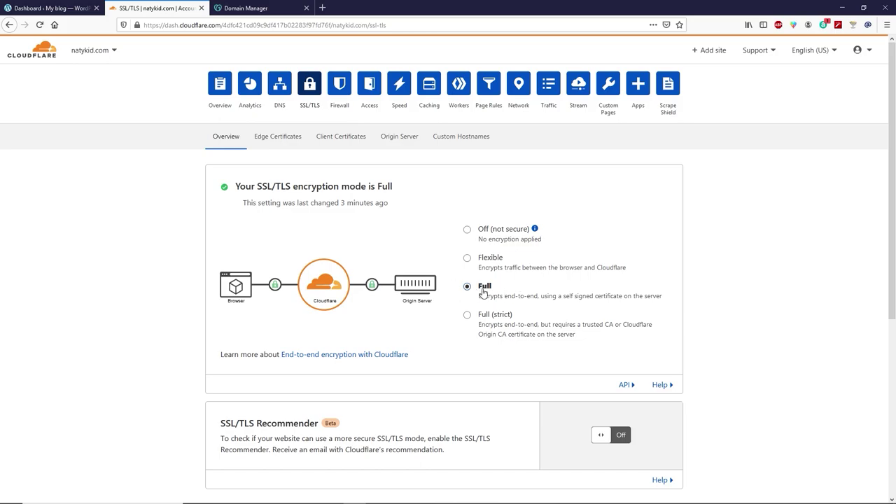
{"action": "left_click", "coordinate": [401, 140]}
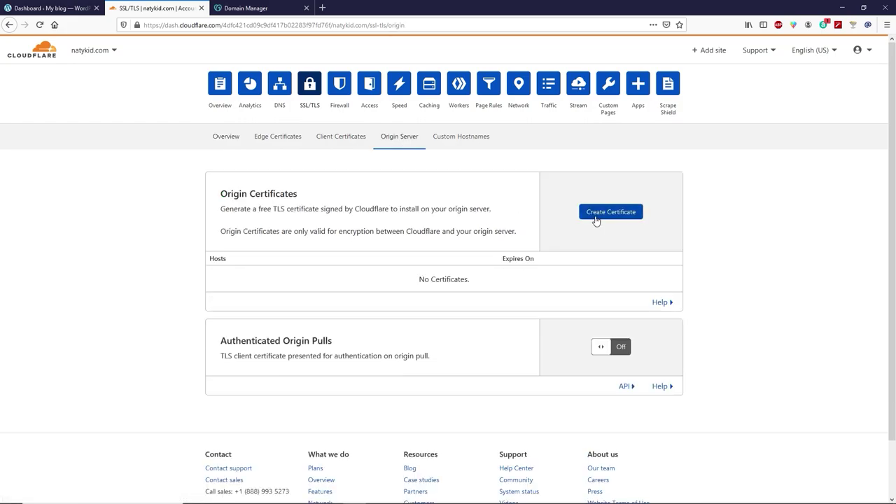
{"action": "left_click", "coordinate": [593, 217]}
{"action": "scroll", "coordinate": [602, 220], "scroll_direction": "down", "scroll_amount": 3}
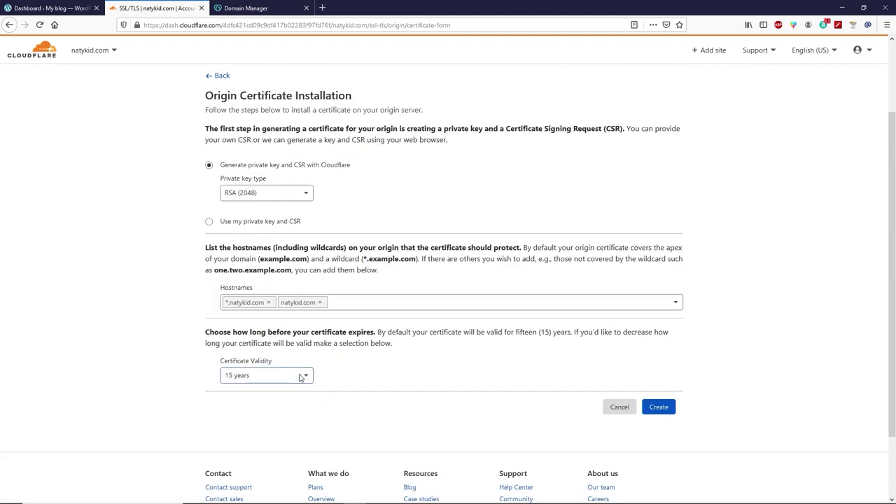
{"action": "left_click", "coordinate": [304, 376]}
{"action": "scroll", "coordinate": [287, 406], "scroll_direction": "down", "scroll_amount": 5}
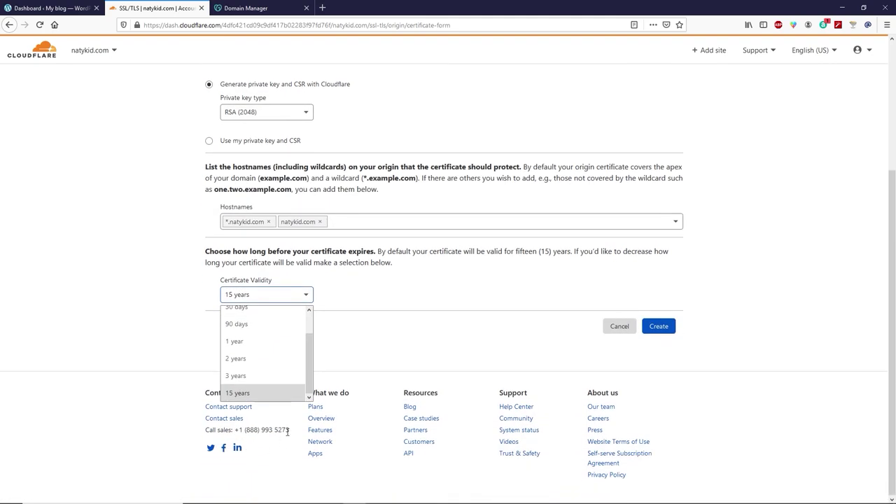
{"action": "left_click", "coordinate": [358, 342]}
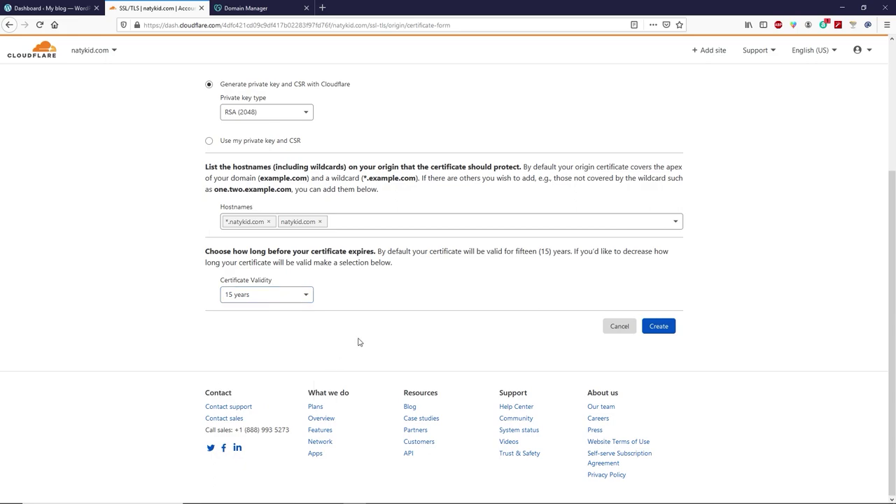
{"action": "scroll", "coordinate": [276, 398], "scroll_direction": "up", "scroll_amount": 3}
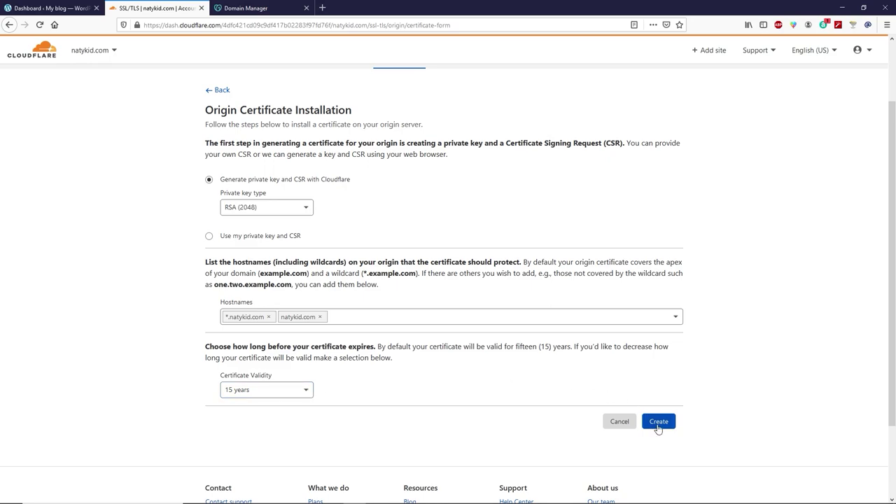
{"action": "left_click", "coordinate": [661, 428]}
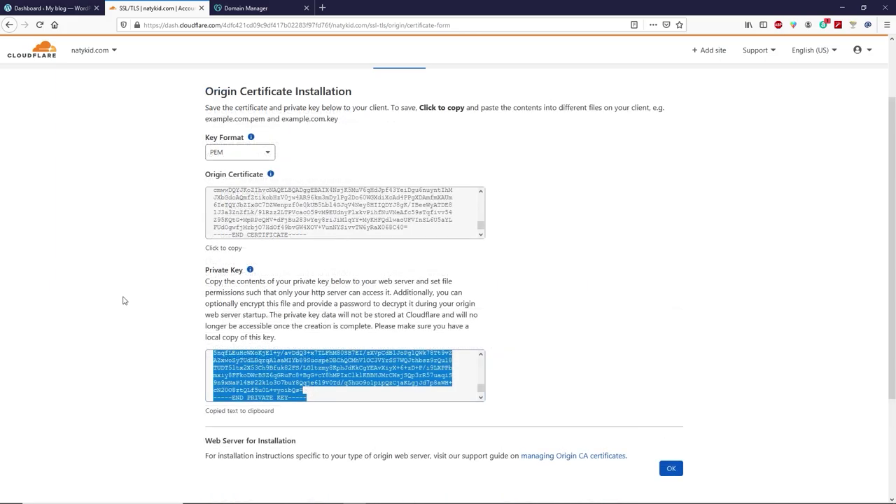
{"action": "left_click", "coordinate": [245, 223]}
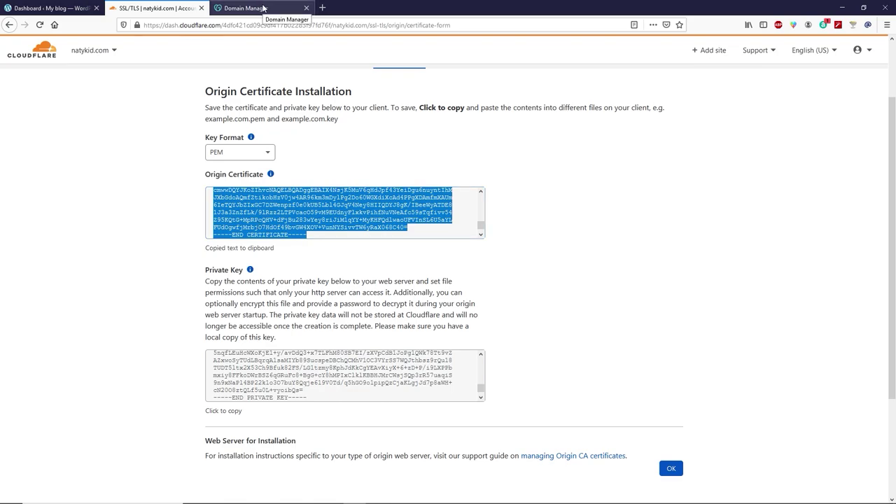
Go through GoDaddy's My Products to the natykid.com Web Hosting plan and open cPanel Admin.
{"action": "left_click", "coordinate": [264, 9]}
{"action": "left_click", "coordinate": [817, 50]}
{"action": "left_click", "coordinate": [720, 140]}
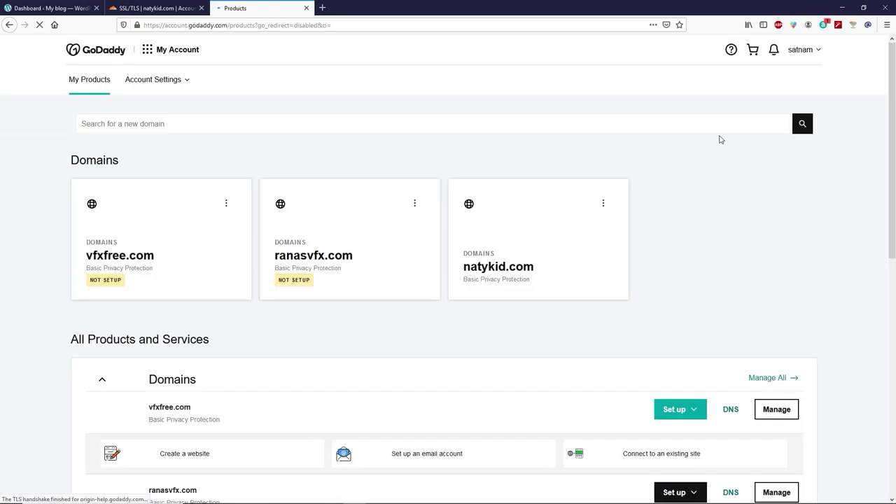
{"action": "scroll", "coordinate": [549, 165], "scroll_direction": "down", "scroll_amount": 5}
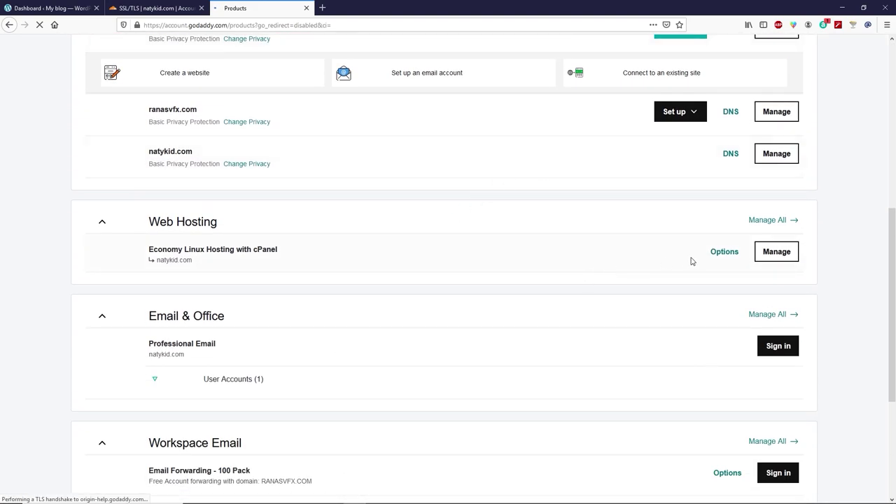
{"action": "left_click", "coordinate": [782, 256]}
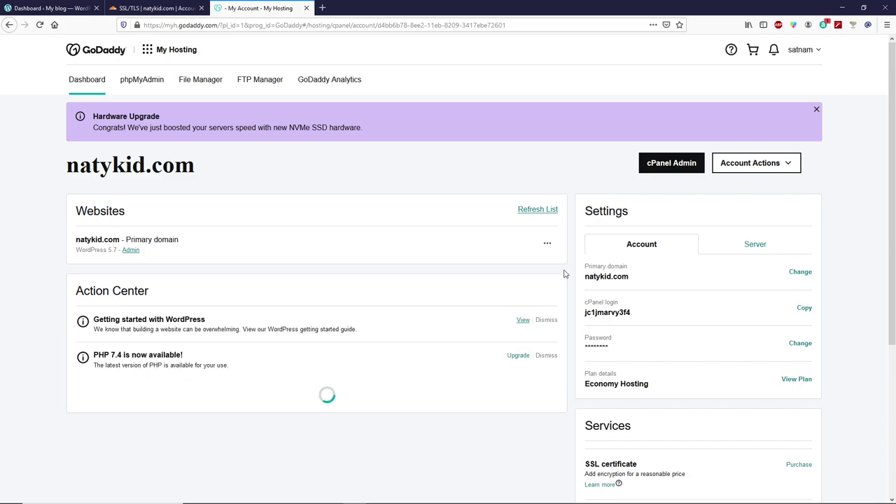
{"action": "left_click", "coordinate": [678, 171]}
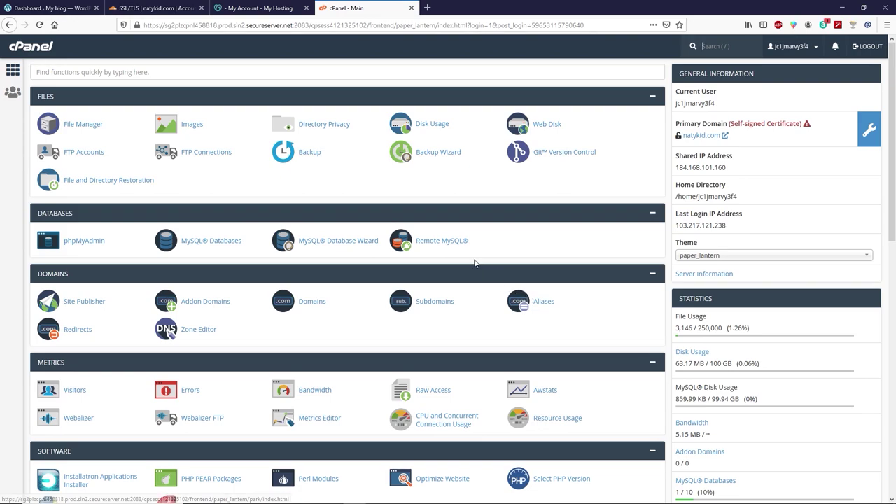
Open SSL/TLS > Manage SSL sites and choose natykid.com in the Domain dropdown.
{"action": "scroll", "coordinate": [475, 263], "scroll_direction": "down", "scroll_amount": 2}
{"action": "scroll", "coordinate": [474, 263], "scroll_direction": "down", "scroll_amount": 2}
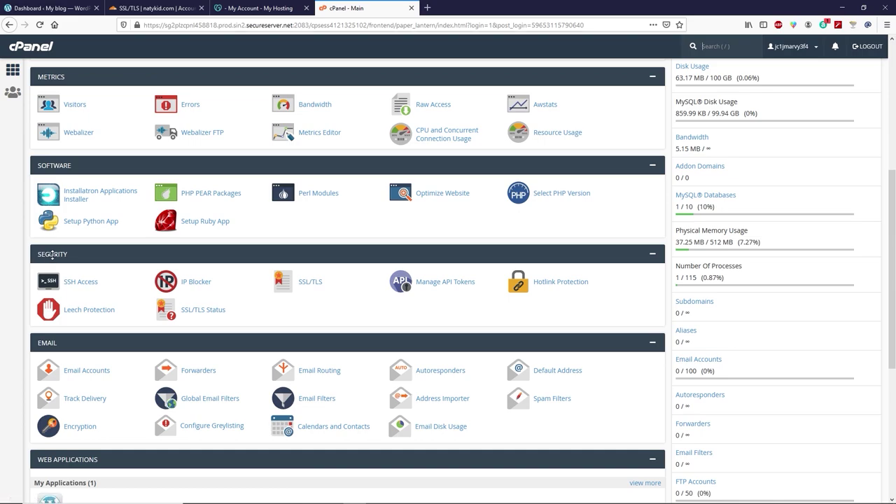
{"action": "left_click", "coordinate": [311, 281]}
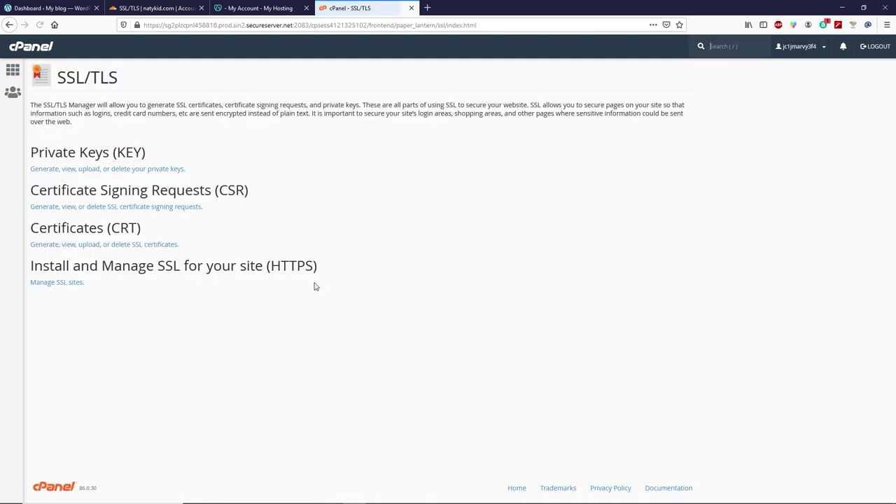
{"action": "left_click", "coordinate": [70, 287]}
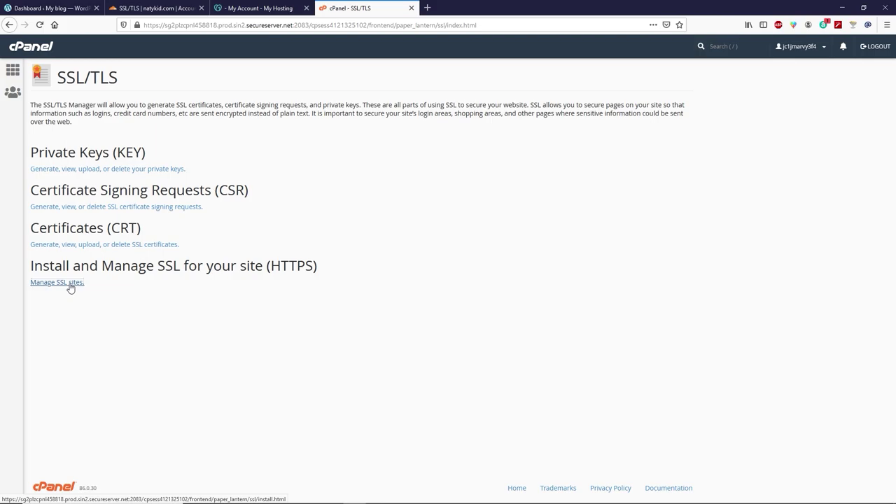
{"action": "scroll", "coordinate": [42, 273], "scroll_direction": "down", "scroll_amount": 5}
{"action": "scroll", "coordinate": [33, 264], "scroll_direction": "down", "scroll_amount": 3}
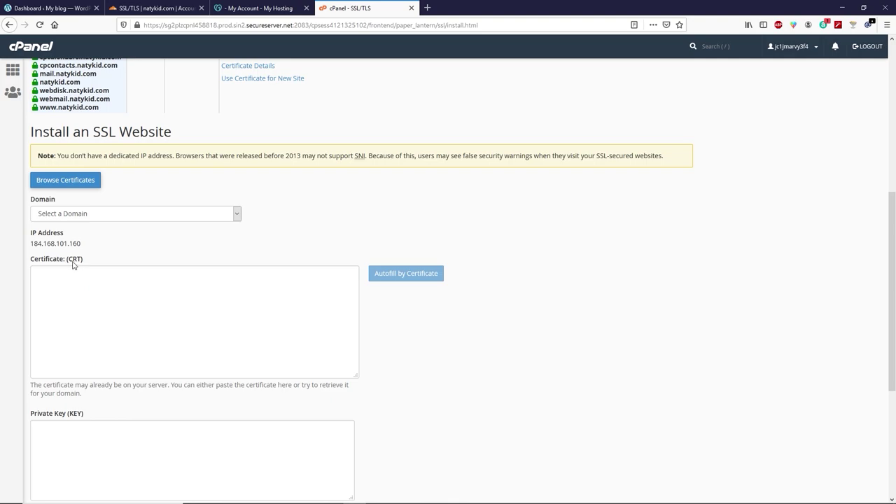
{"action": "left_click", "coordinate": [63, 215]}
{"action": "left_click", "coordinate": [59, 241]}
{"action": "left_click", "coordinate": [92, 308]}
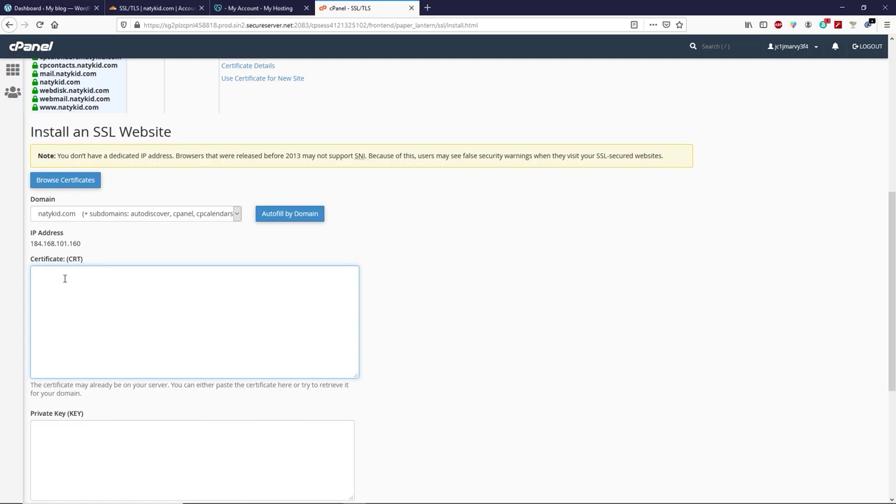
Copy the Cloudflare origin certificate and paste it into cPanel's Certificate box.
{"action": "left_click", "coordinate": [147, 7]}
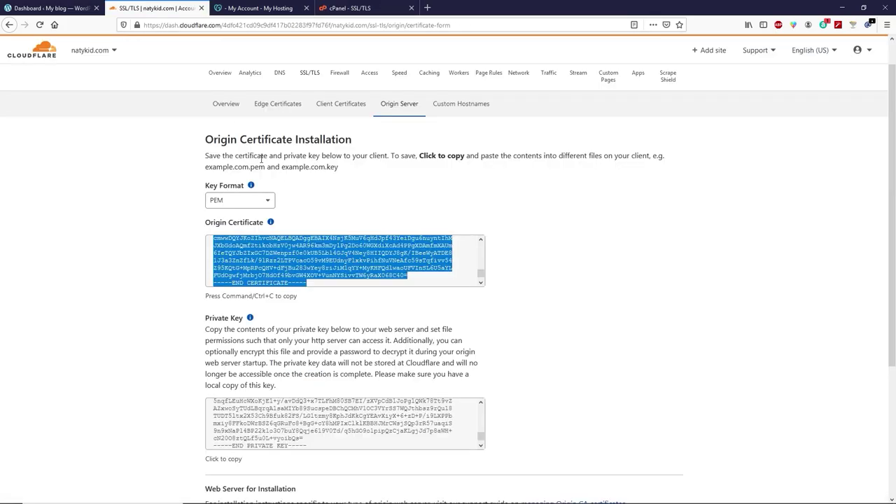
{"action": "right_click", "coordinate": [259, 269]}
{"action": "left_click", "coordinate": [287, 312]}
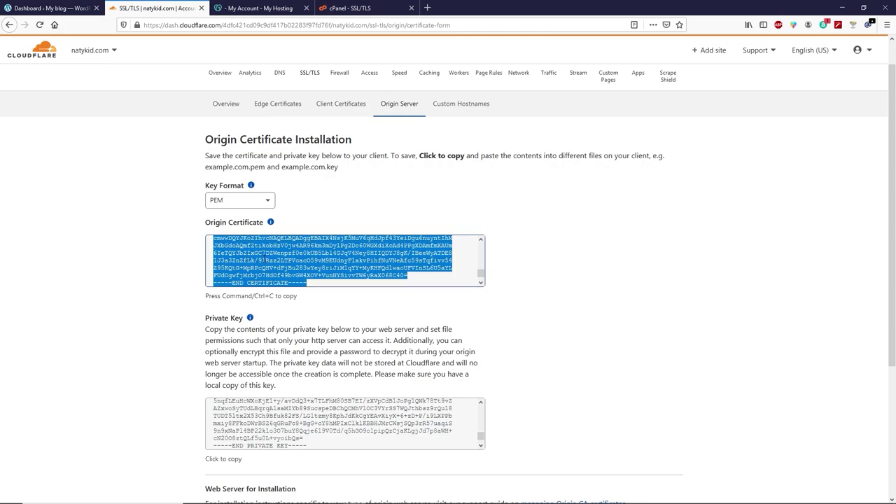
{"action": "left_click", "coordinate": [348, 8]}
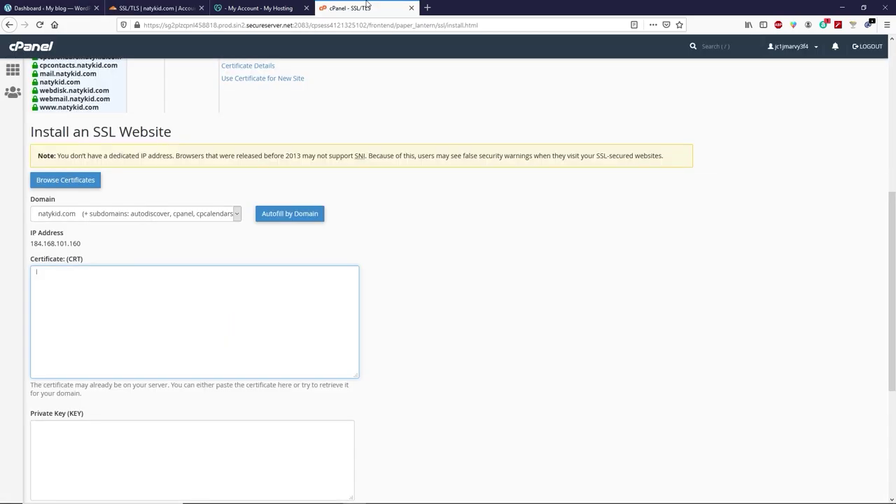
{"action": "key", "text": "ctrl+v"}
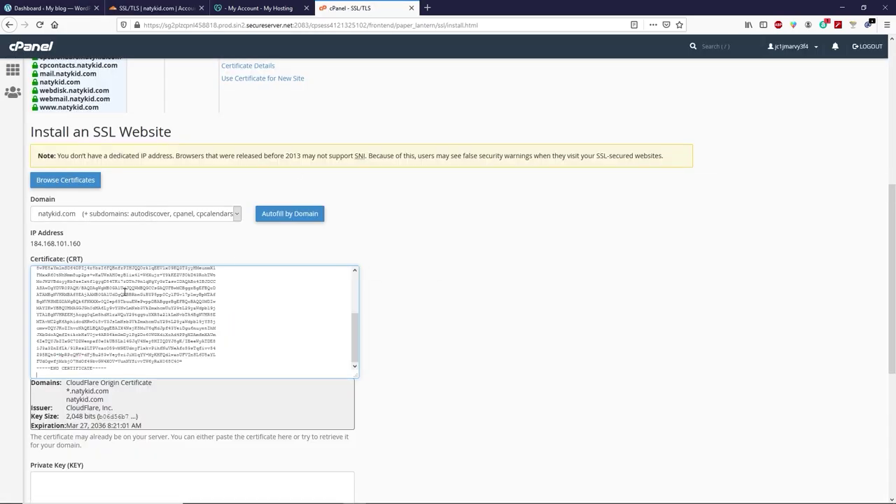
{"action": "scroll", "coordinate": [125, 292], "scroll_direction": "down", "scroll_amount": 6}
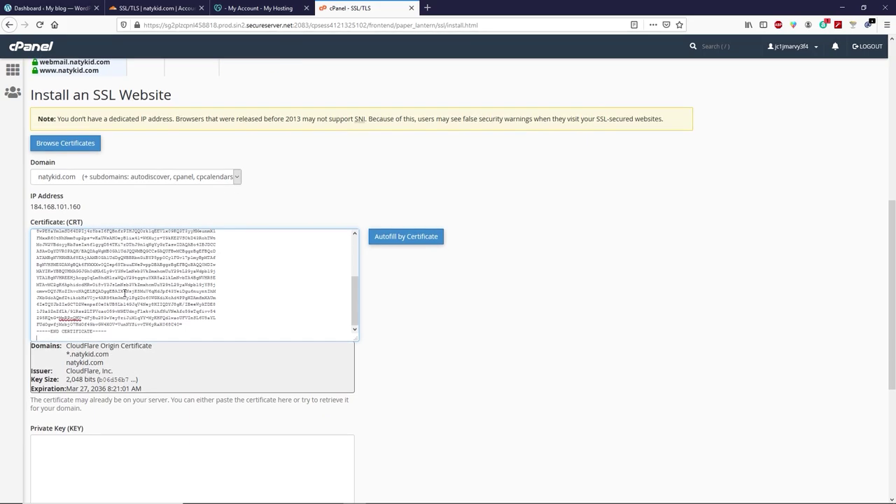
{"action": "left_click", "coordinate": [91, 260]}
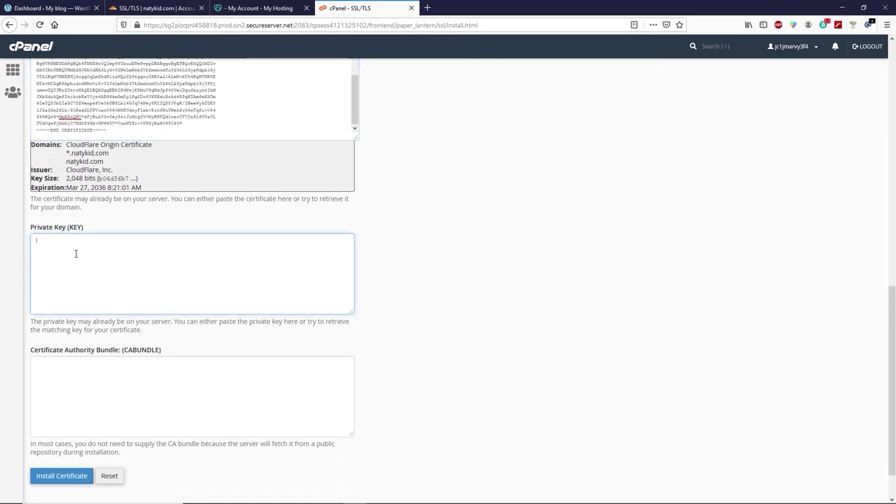
Copy the private key from Cloudflare and paste it into cPanel's Private Key field.
{"action": "left_click", "coordinate": [154, 7]}
{"action": "scroll", "coordinate": [250, 308], "scroll_direction": "down", "scroll_amount": 3}
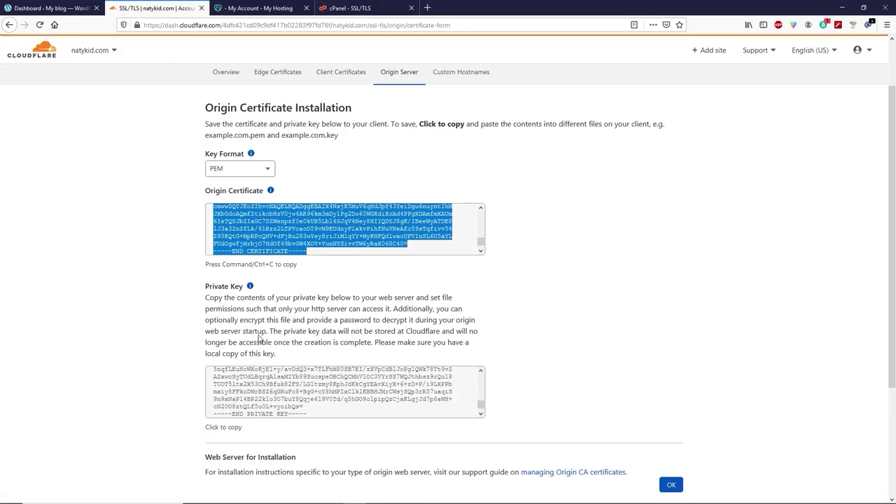
{"action": "left_click", "coordinate": [224, 363]}
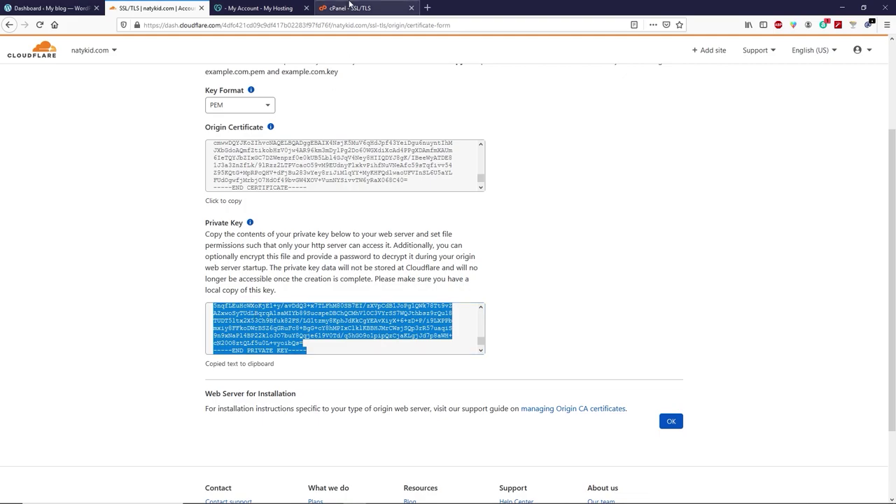
{"action": "left_click", "coordinate": [351, 8]}
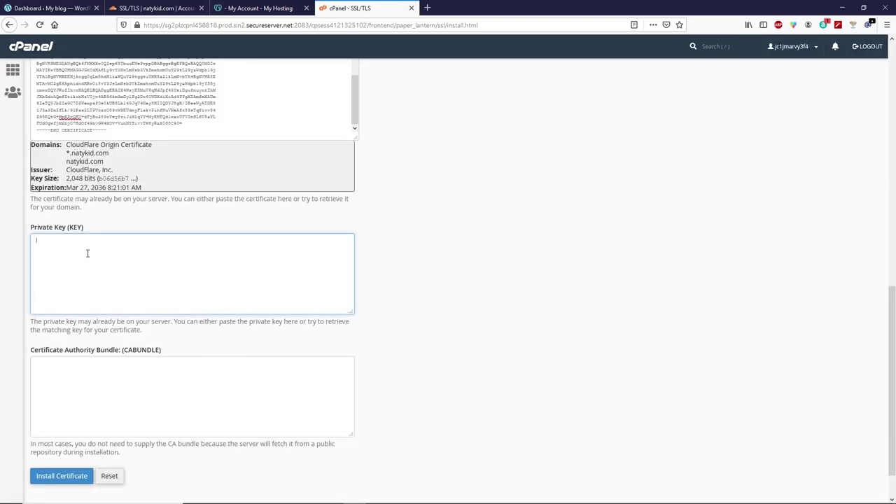
{"action": "key", "text": "ctrl+v"}
{"action": "scroll", "coordinate": [88, 253], "scroll_direction": "down", "scroll_amount": 2}
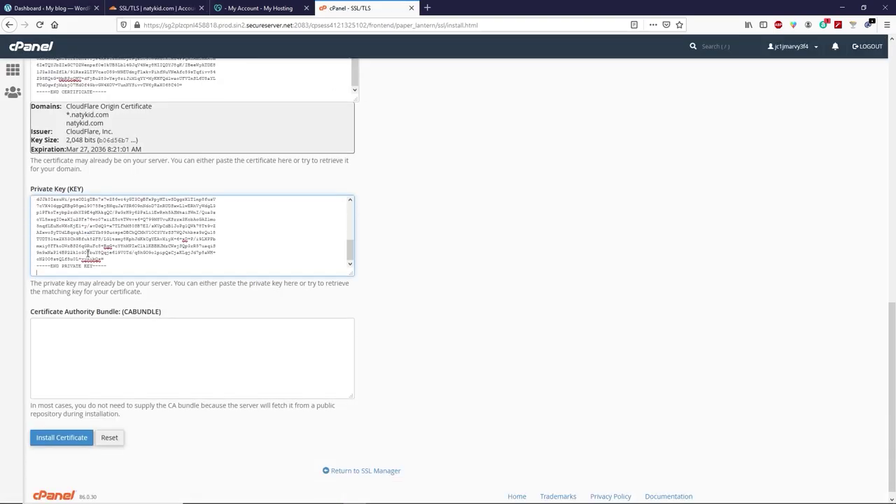
{"action": "left_click", "coordinate": [59, 323]}
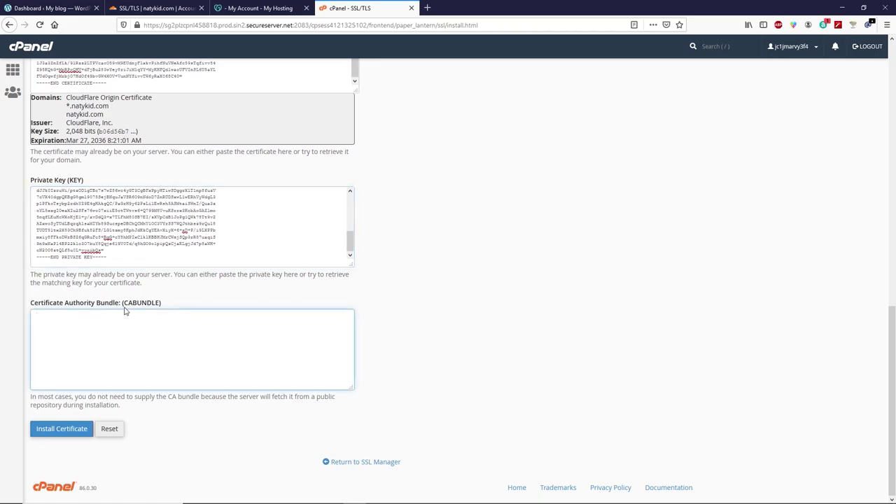
Open the Cloudflare Origin CA support article and expand the 'Cloudflare Origin CA — RSA Root' certificate.
{"action": "key", "text": "ctrl+n"}
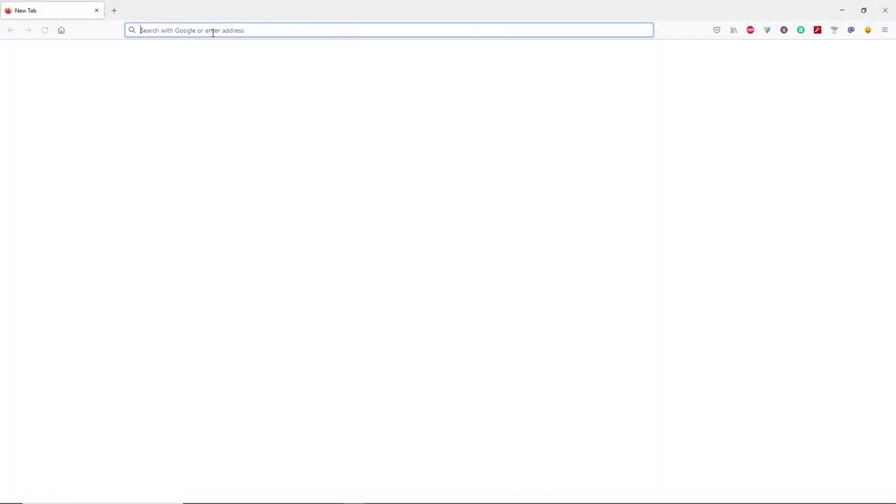
{"action": "key", "text": "ctrl+v"}
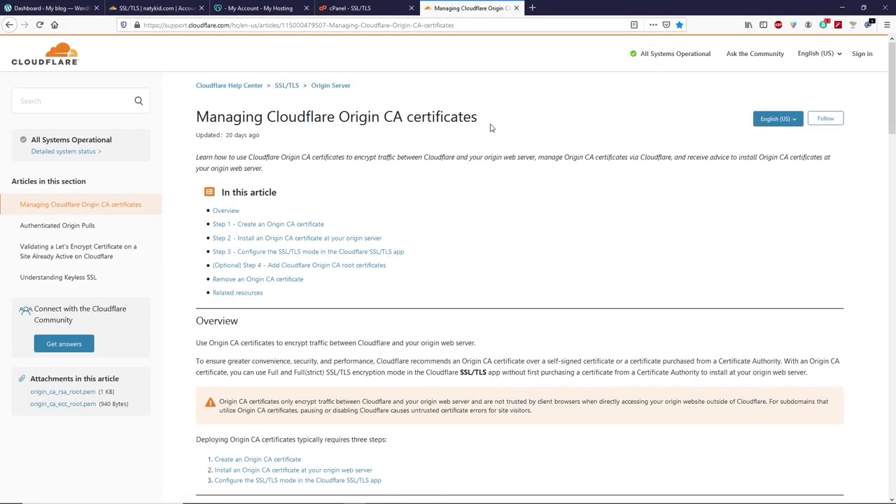
{"action": "scroll", "coordinate": [474, 156], "scroll_direction": "down", "scroll_amount": 5}
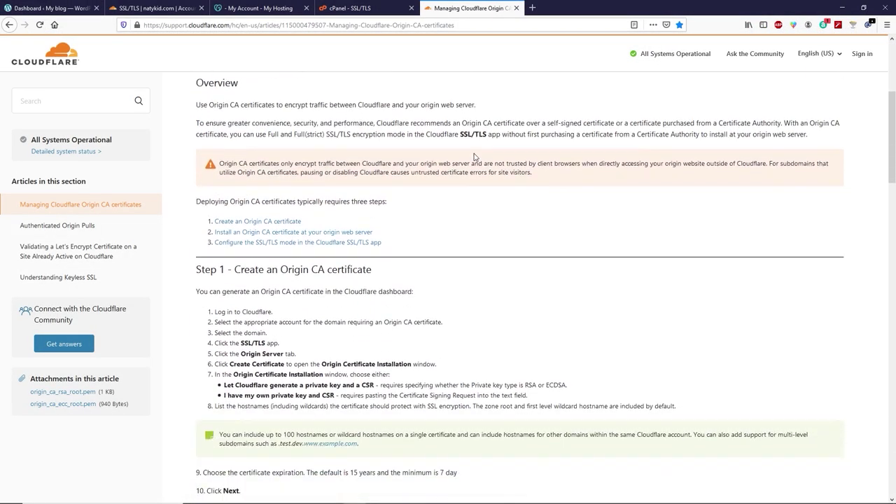
{"action": "scroll", "coordinate": [474, 156], "scroll_direction": "down", "scroll_amount": 13}
{"action": "scroll", "coordinate": [471, 157], "scroll_direction": "down", "scroll_amount": 4}
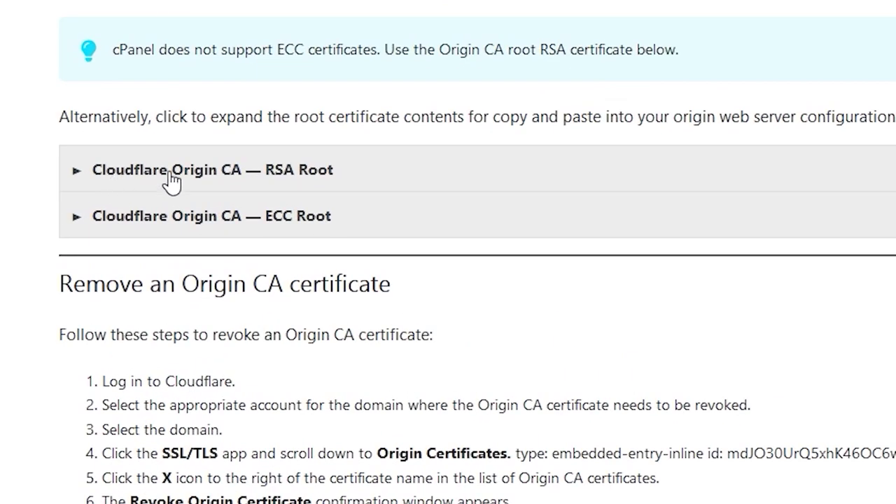
{"action": "left_click", "coordinate": [308, 185]}
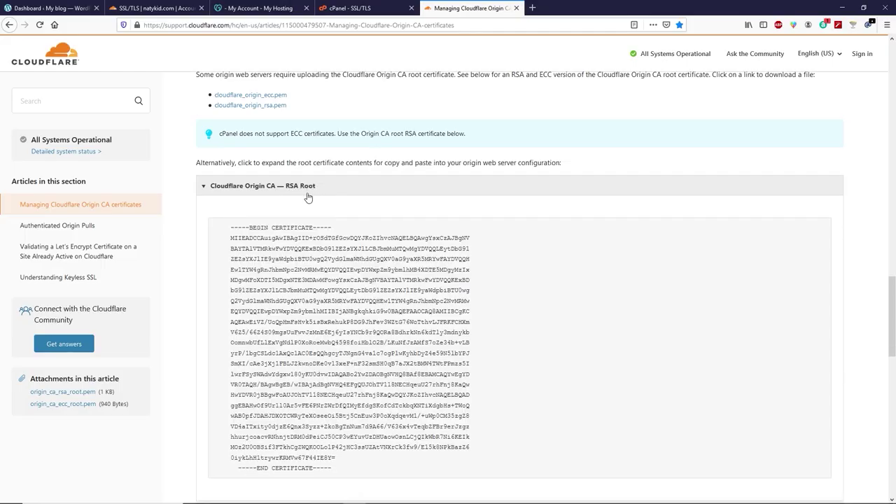
Copy the full RSA Root certificate text and return to the cPanel install page.
{"action": "scroll", "coordinate": [343, 360], "scroll_direction": "down", "scroll_amount": 3}
{"action": "left_click_drag", "start_coordinate": [343, 383], "coordinate": [227, 138]}
{"action": "right_click", "coordinate": [247, 140]}
{"action": "left_click", "coordinate": [261, 145]}
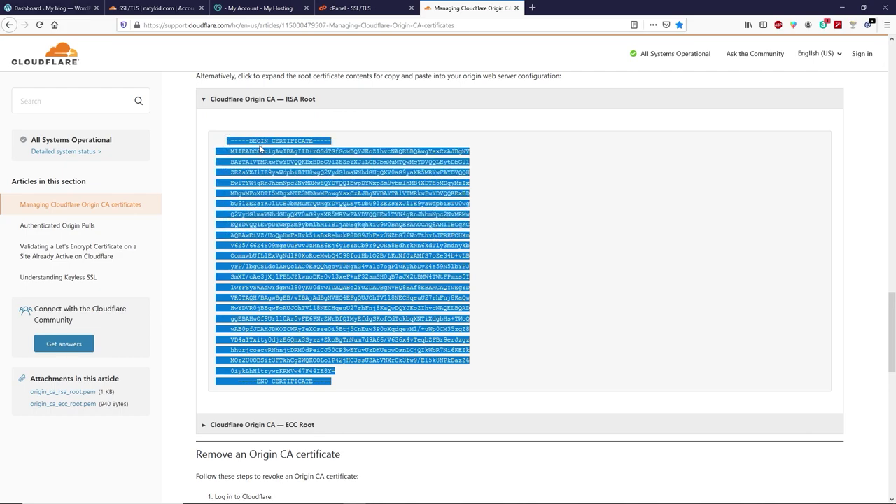
{"action": "left_click", "coordinate": [357, 12]}
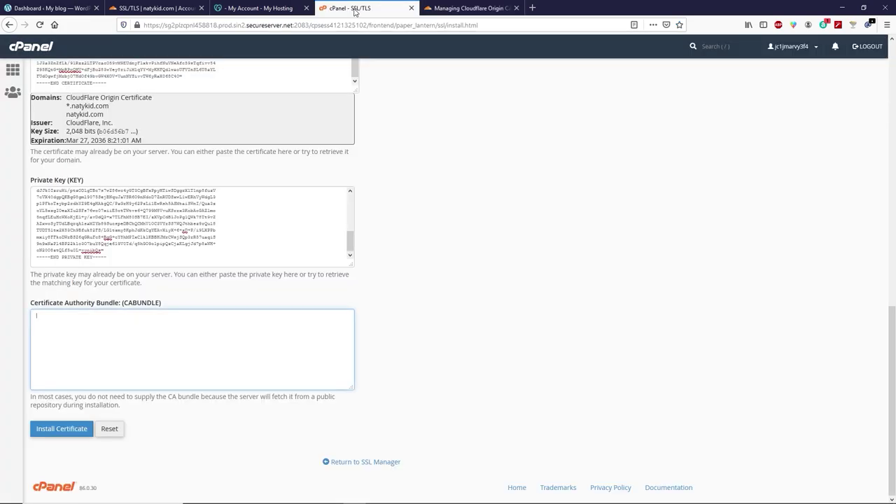
Paste the RSA Root certificate as the CABUNDLE and install the certificate for natykid.com.
{"action": "left_click", "coordinate": [88, 331]}
{"action": "key", "text": "ctrl+v"}
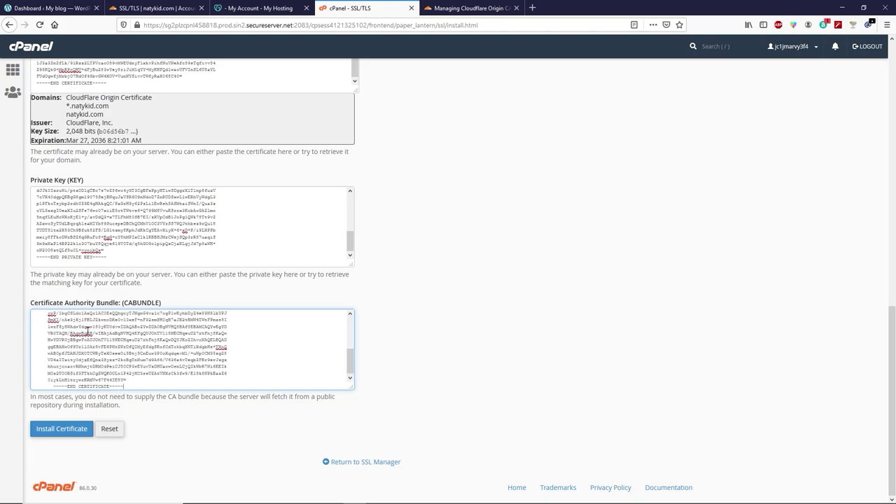
{"action": "left_click", "coordinate": [60, 430]}
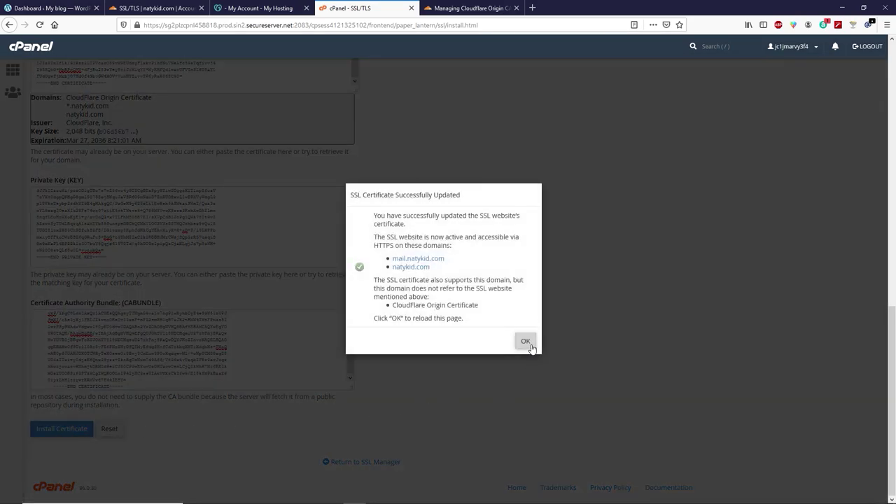
{"action": "left_click", "coordinate": [530, 347]}
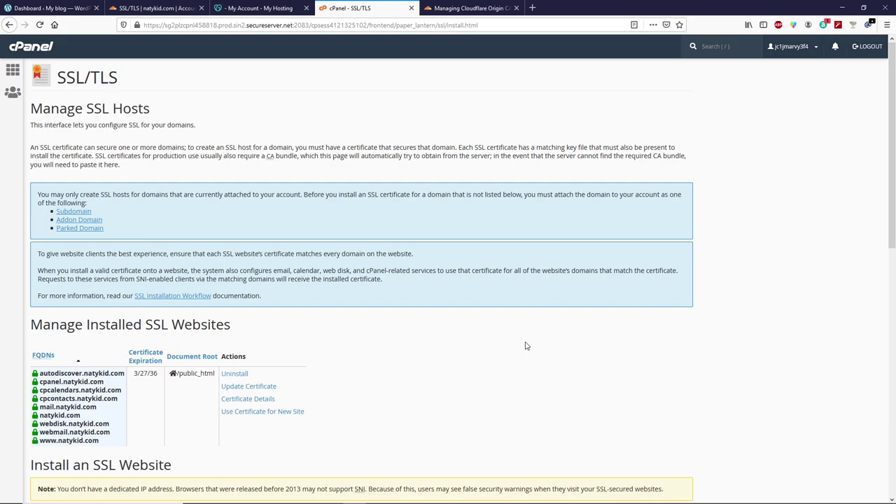
From the WordPress tab's login page, edit the address to load natykid.com.
{"action": "left_click", "coordinate": [55, 10]}
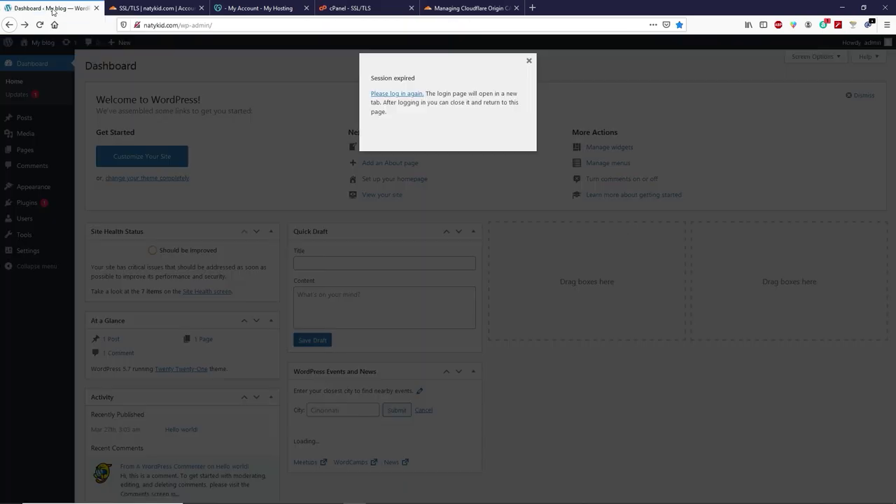
{"action": "left_click", "coordinate": [398, 94]}
{"action": "left_click", "coordinate": [141, 25]}
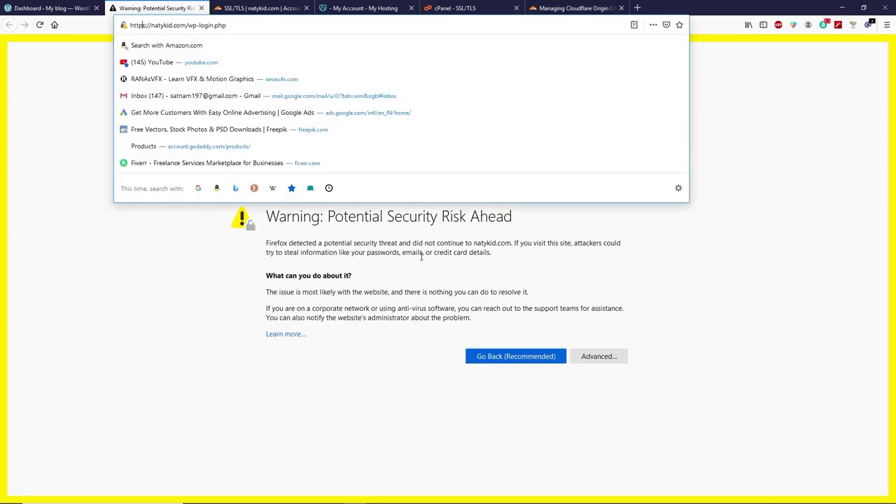
{"action": "key", "text": "BackSpace"}
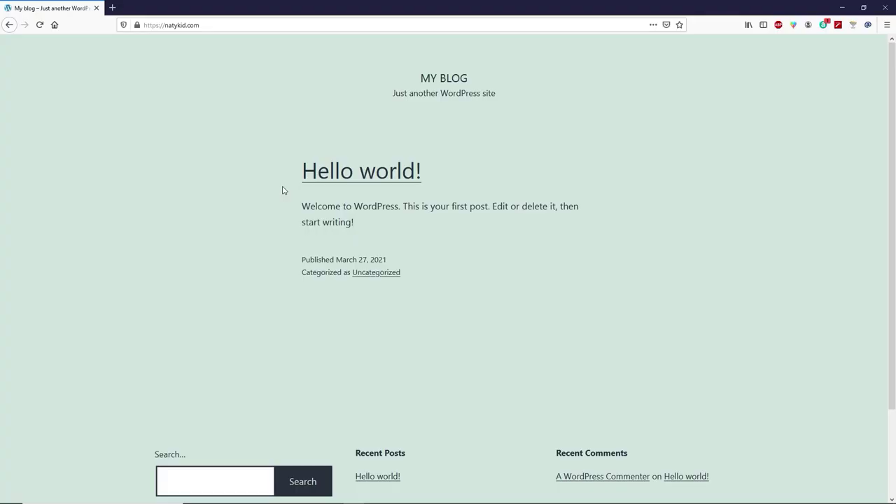
Confirm the site reports a secure connection, reload natykid.com, and verify it again.
{"action": "mouse_move", "coordinate": [137, 31]}
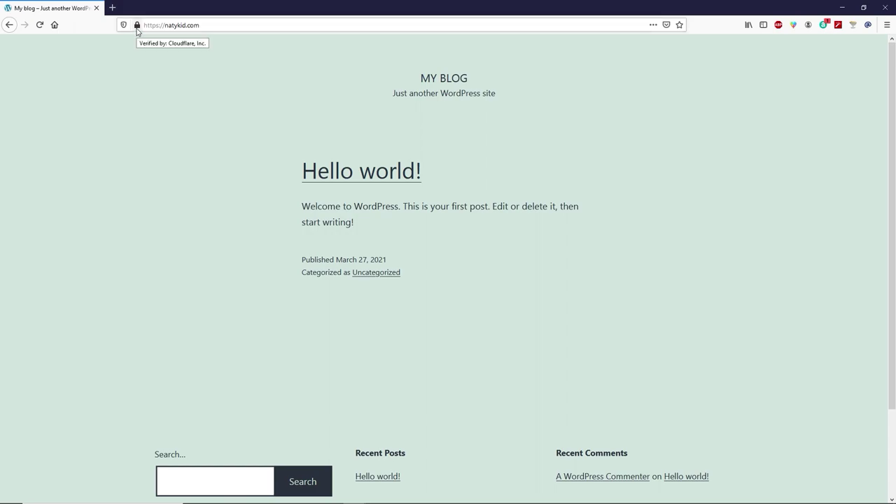
{"action": "left_click", "coordinate": [137, 28]}
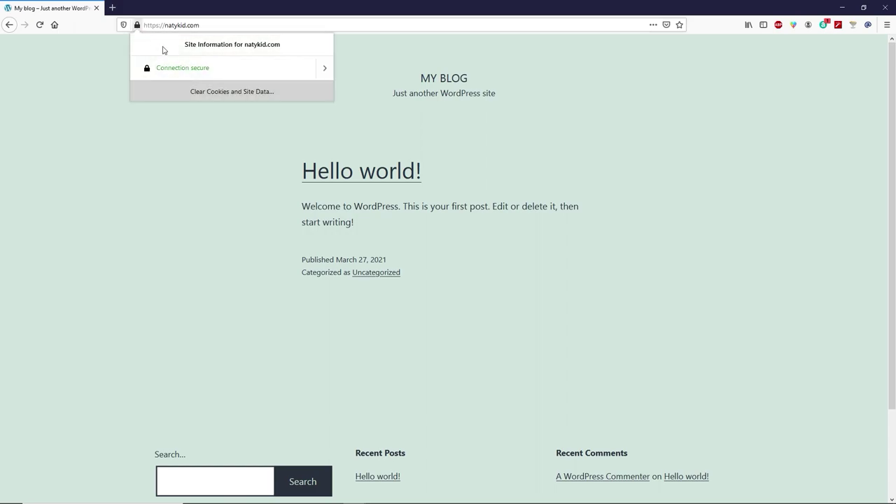
{"action": "left_click", "coordinate": [114, 48]}
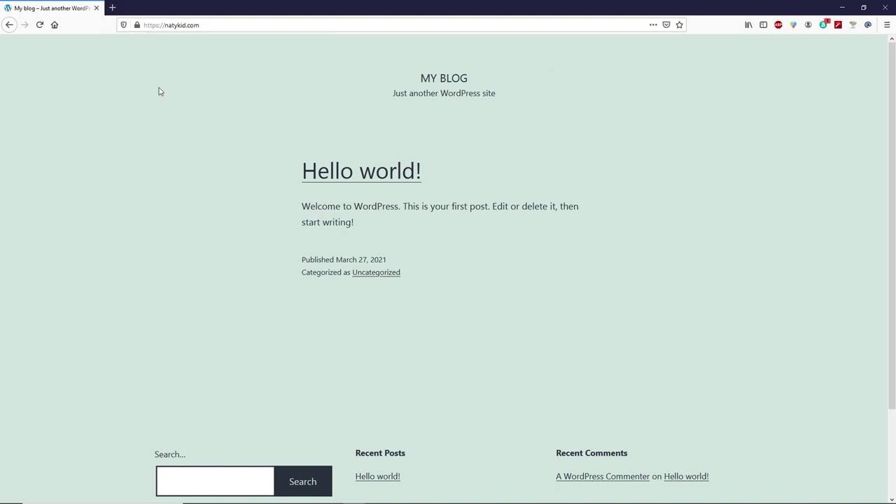
{"action": "left_click", "coordinate": [40, 26]}
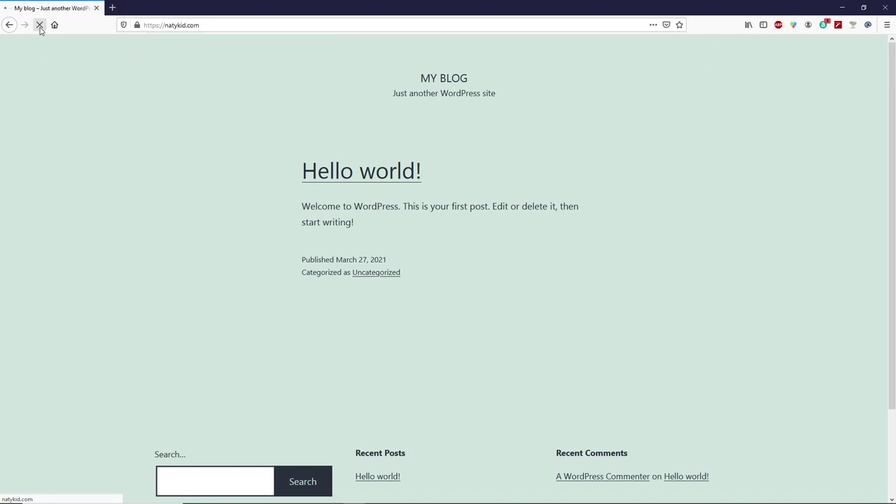
{"action": "left_click", "coordinate": [139, 28]}
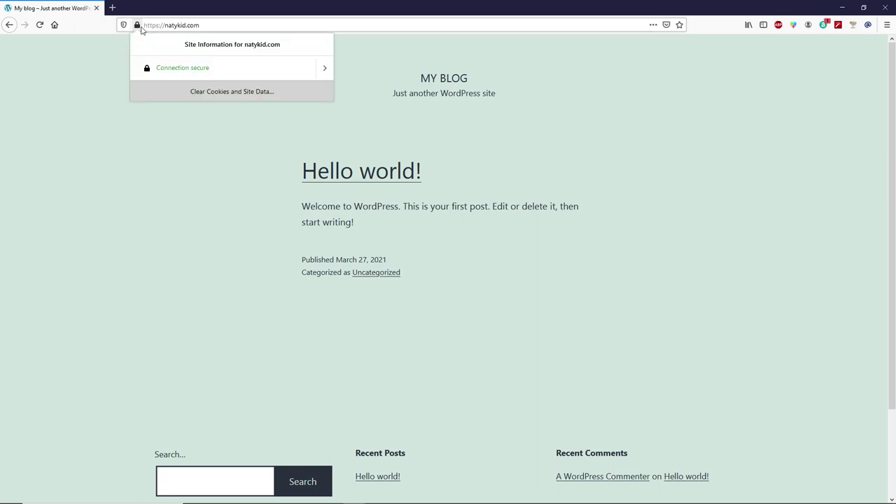
{"action": "left_click", "coordinate": [109, 65]}
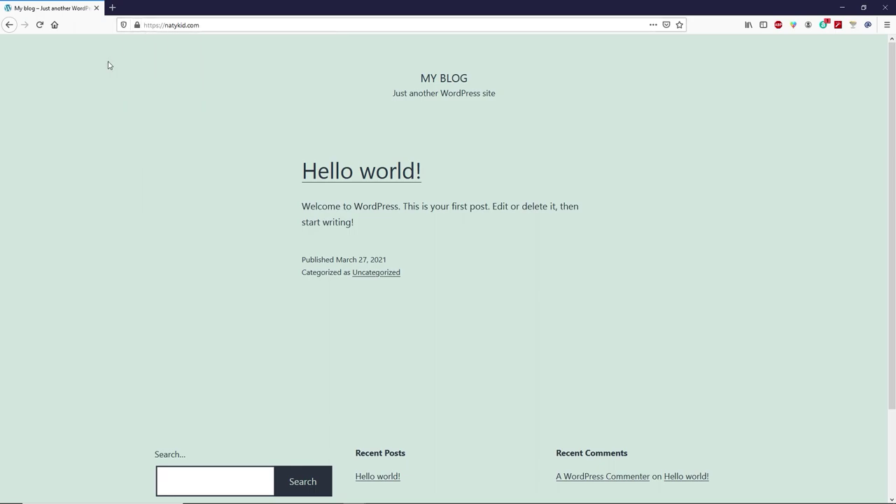
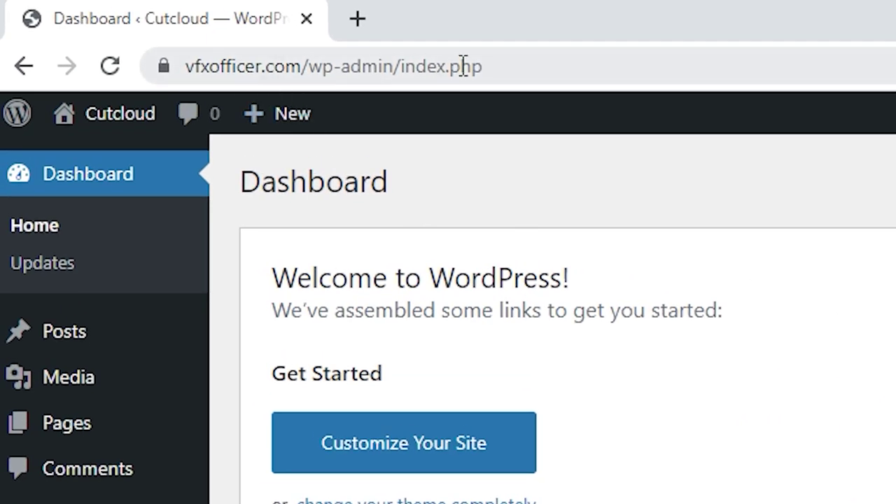
Load the pasted ranasvfx.com/crocoblock referral link in a new browser tab.
{"action": "left_click", "coordinate": [502, 63]}
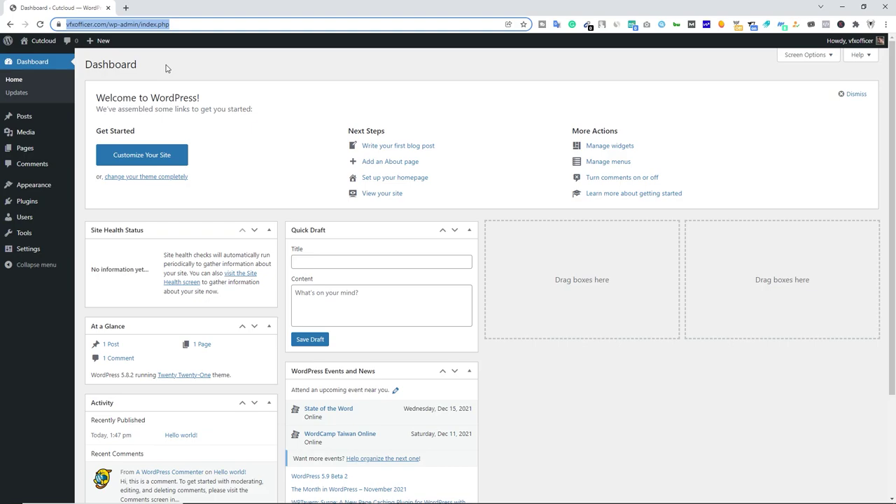
{"action": "left_click", "coordinate": [126, 8]}
{"action": "left_click", "coordinate": [203, 24]}
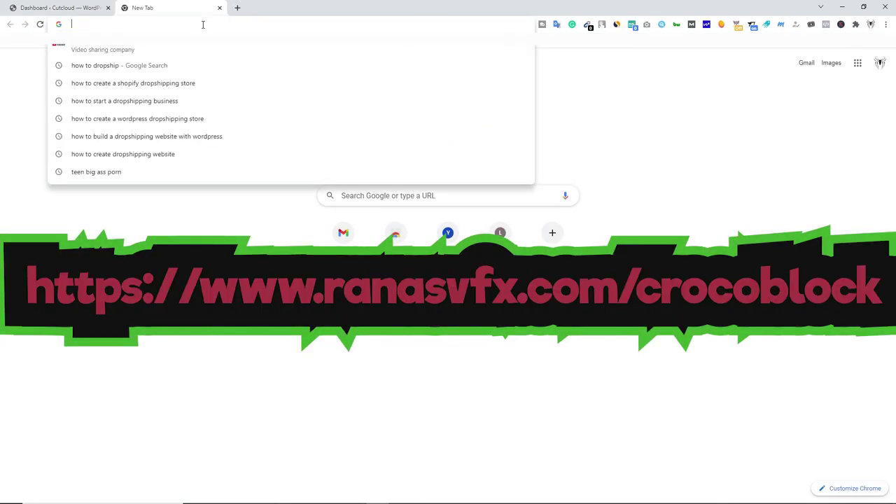
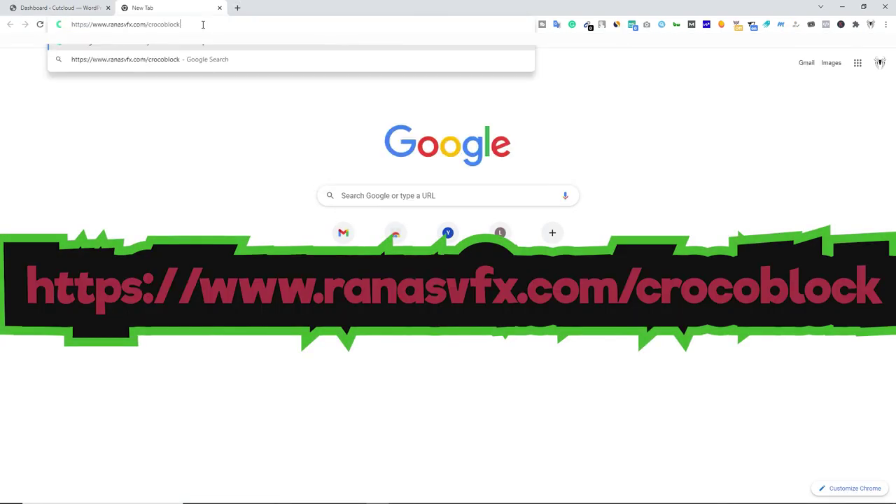
{"action": "key", "text": "Return"}
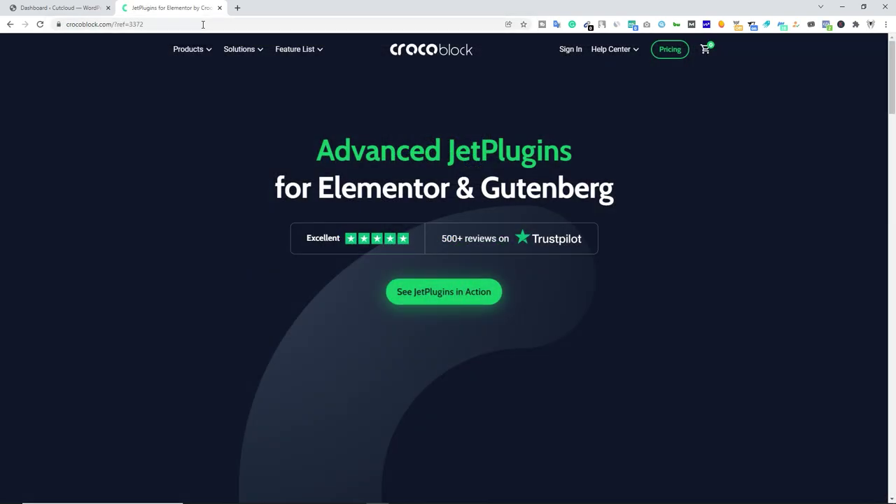
Go to the Crocoblock Pricing page listing the subscription plans.
{"action": "left_click_drag", "start_coordinate": [316, 150], "coordinate": [575, 159]}
{"action": "left_click_drag", "start_coordinate": [317, 188], "coordinate": [605, 191]}
{"action": "mouse_move", "coordinate": [187, 59]}
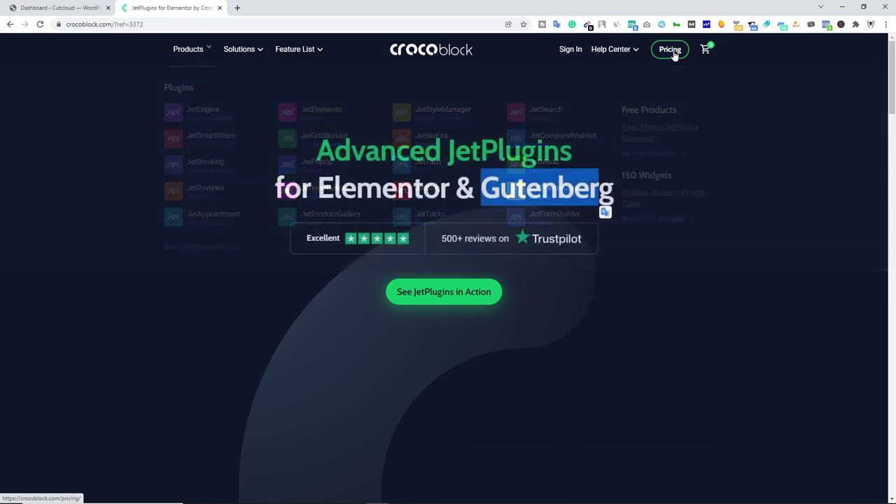
{"action": "left_click", "coordinate": [672, 51]}
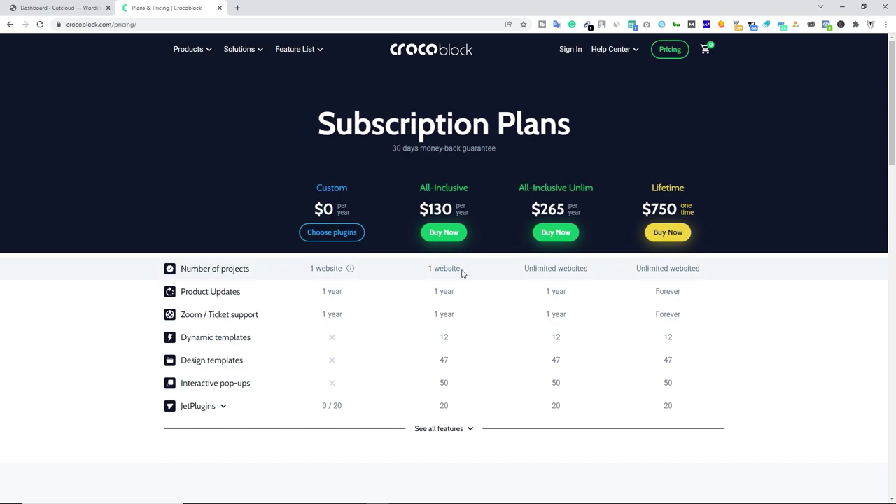
{"action": "left_click_drag", "start_coordinate": [466, 269], "coordinate": [425, 268]}
{"action": "left_click_drag", "start_coordinate": [524, 268], "coordinate": [594, 272]}
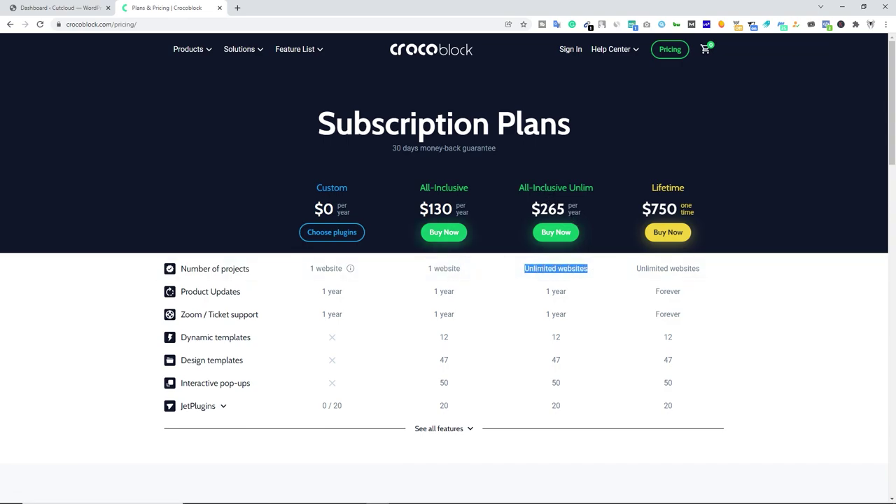
{"action": "left_click", "coordinate": [638, 269]}
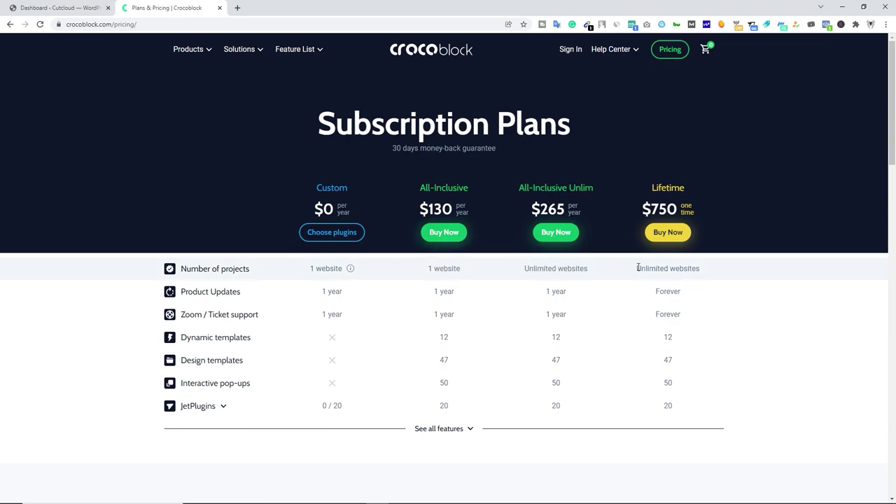
{"action": "left_click_drag", "start_coordinate": [638, 268], "coordinate": [700, 270]}
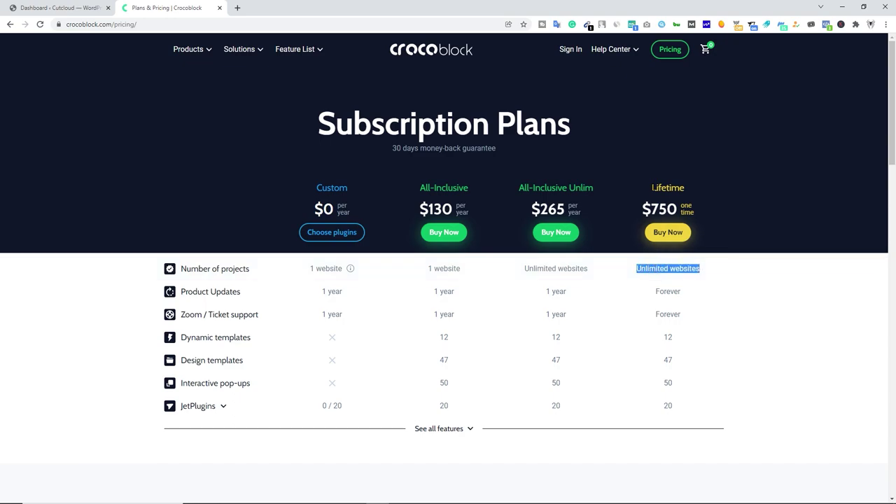
{"action": "left_click_drag", "start_coordinate": [653, 187], "coordinate": [685, 189]}
{"action": "left_click_drag", "start_coordinate": [642, 208], "coordinate": [694, 212]}
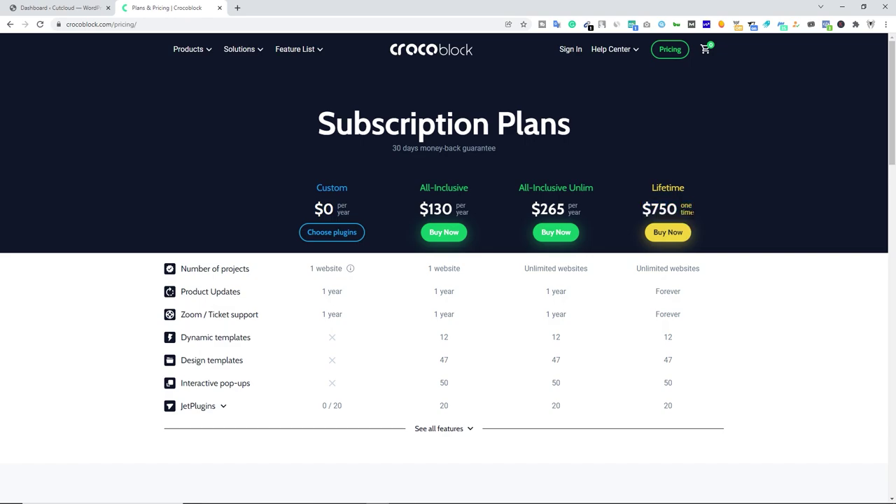
{"action": "left_click", "coordinate": [674, 238]}
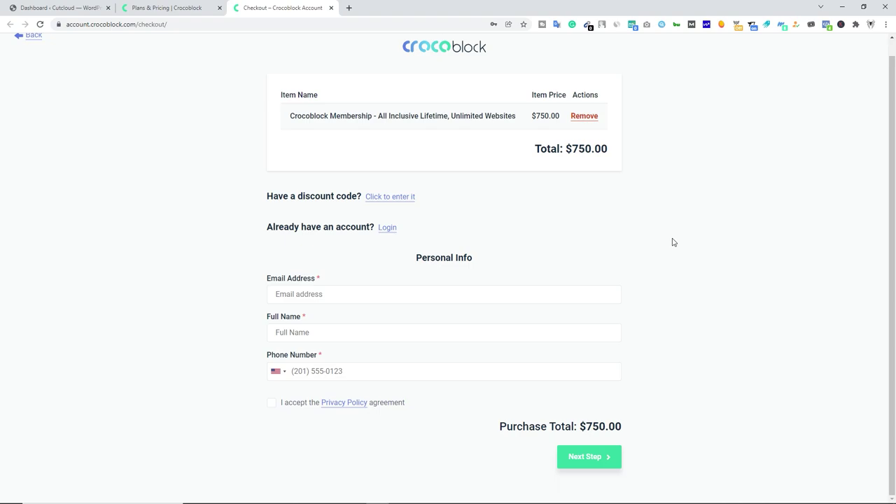
{"action": "left_click", "coordinate": [332, 8]}
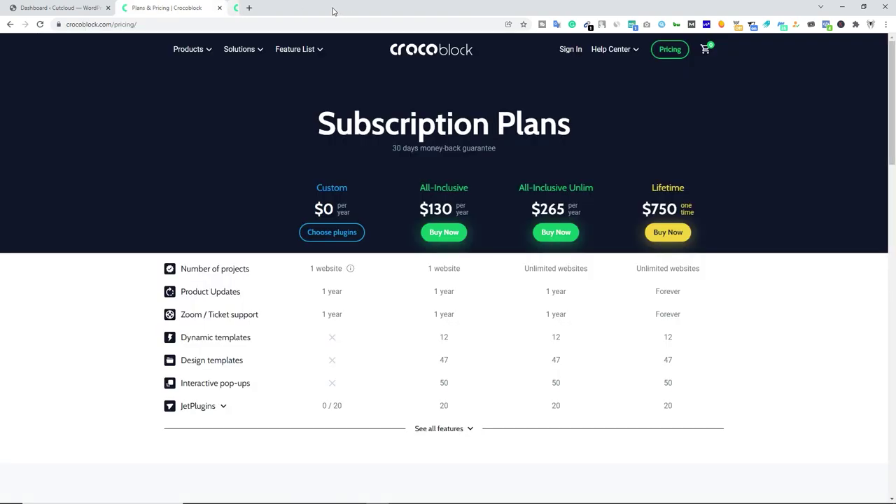
Log into the Crocoblock account with saved credentials and browse its downloads page.
{"action": "left_click", "coordinate": [572, 52]}
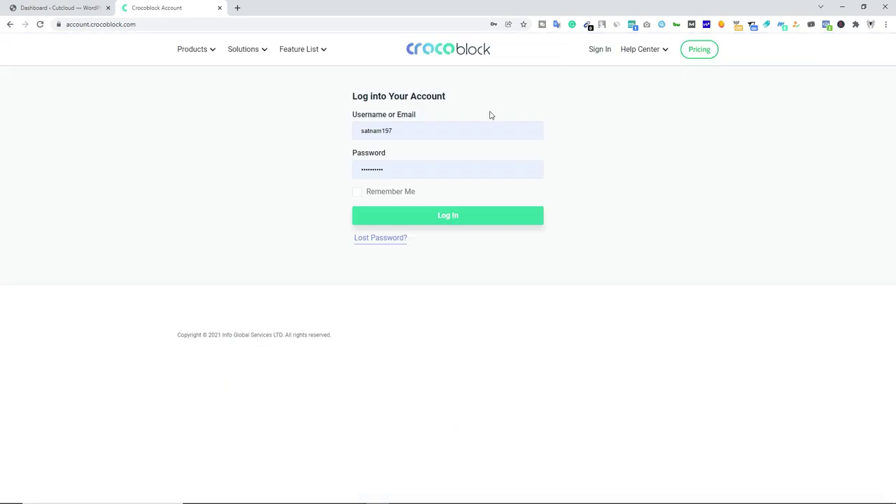
{"action": "left_click", "coordinate": [460, 224]}
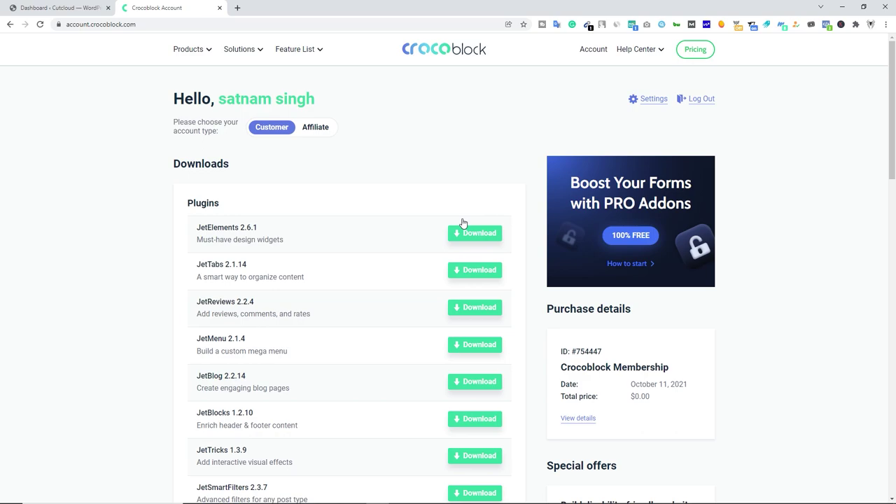
{"action": "scroll", "coordinate": [206, 206], "scroll_direction": "down", "scroll_amount": 5}
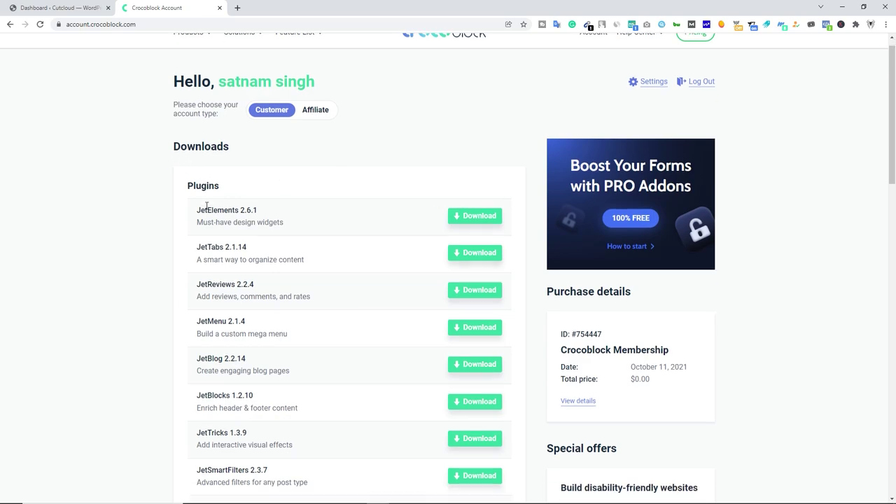
{"action": "scroll", "coordinate": [206, 206], "scroll_direction": "down", "scroll_amount": 8}
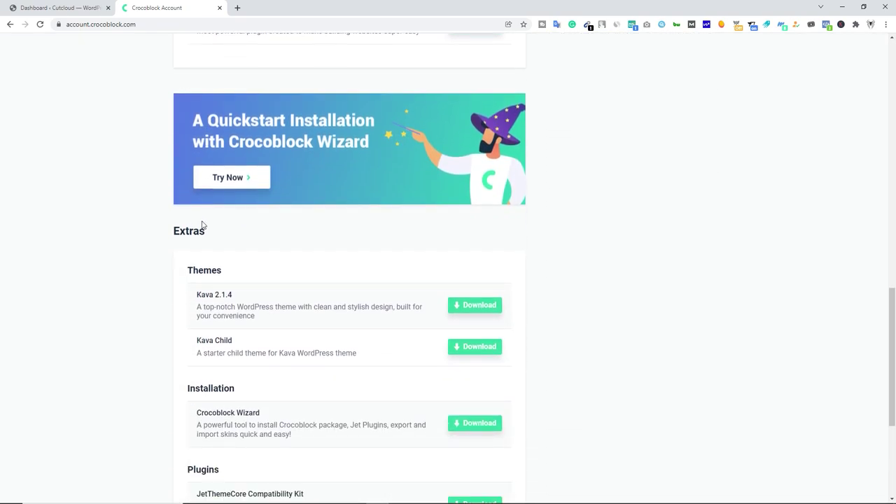
{"action": "left_click_drag", "start_coordinate": [180, 231], "coordinate": [207, 235]}
{"action": "scroll", "coordinate": [208, 266], "scroll_direction": "down", "scroll_amount": 2}
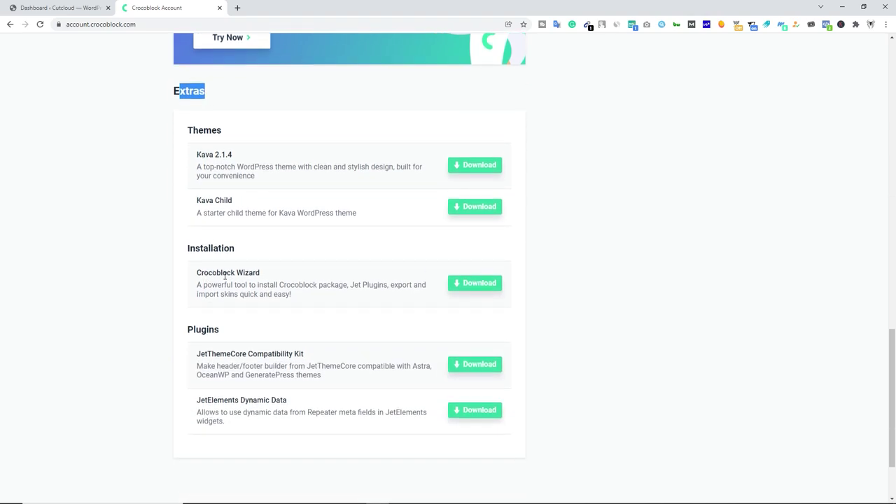
{"action": "scroll", "coordinate": [249, 281], "scroll_direction": "down", "scroll_amount": 2}
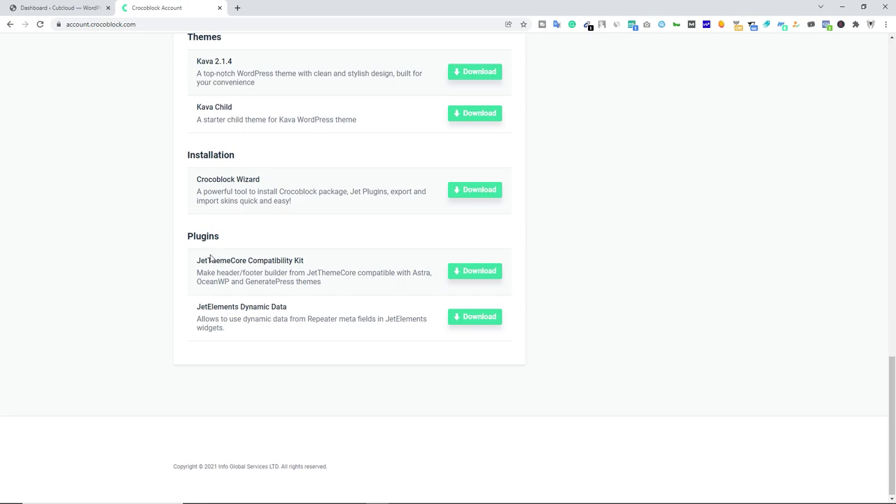
{"action": "scroll", "coordinate": [260, 306], "scroll_direction": "up", "scroll_amount": 15}
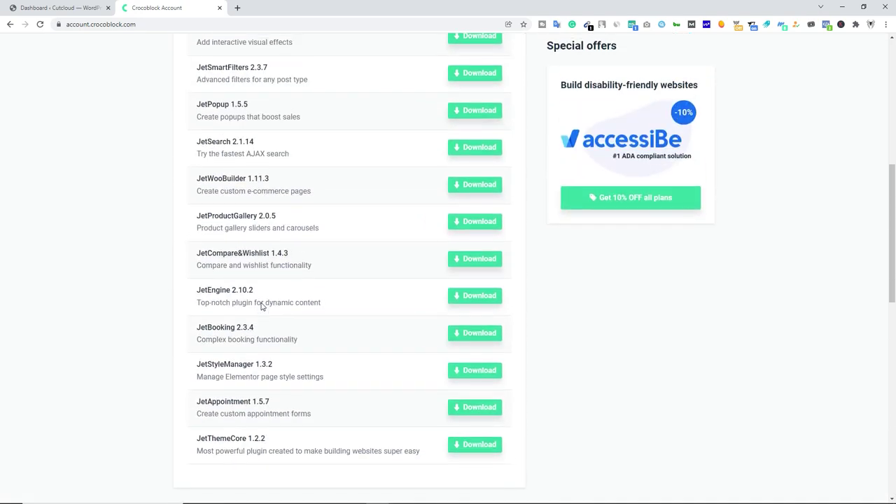
{"action": "scroll", "coordinate": [260, 306], "scroll_direction": "up", "scroll_amount": 1}
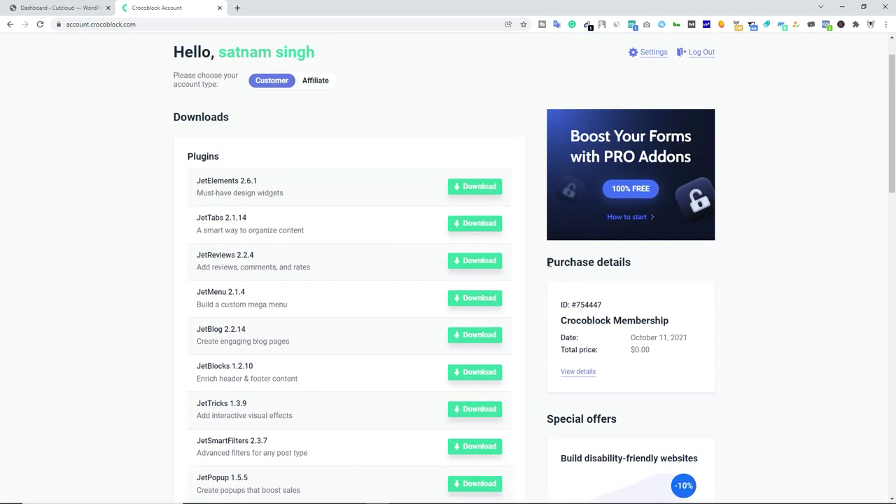
{"action": "left_click_drag", "start_coordinate": [548, 262], "coordinate": [638, 269]}
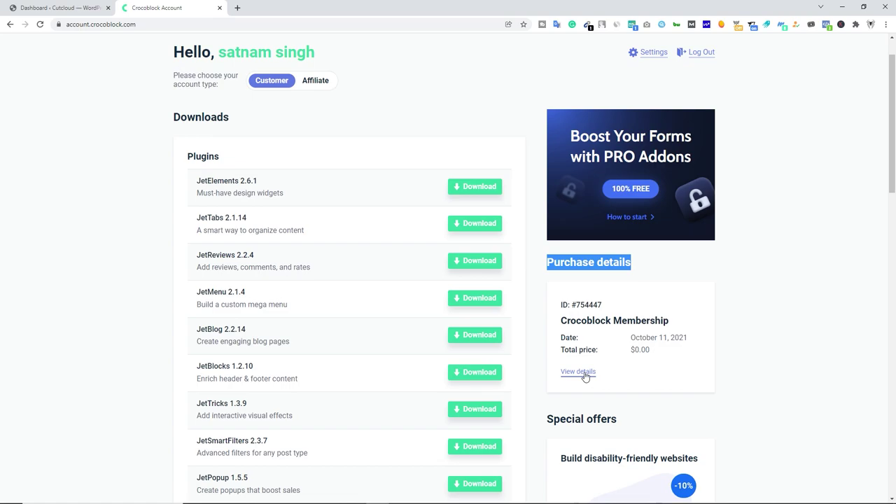
Download the Kava 2.1.4 theme zip from Extras and return to the Cutcloud dashboard.
{"action": "scroll", "coordinate": [264, 316], "scroll_direction": "down", "scroll_amount": 10}
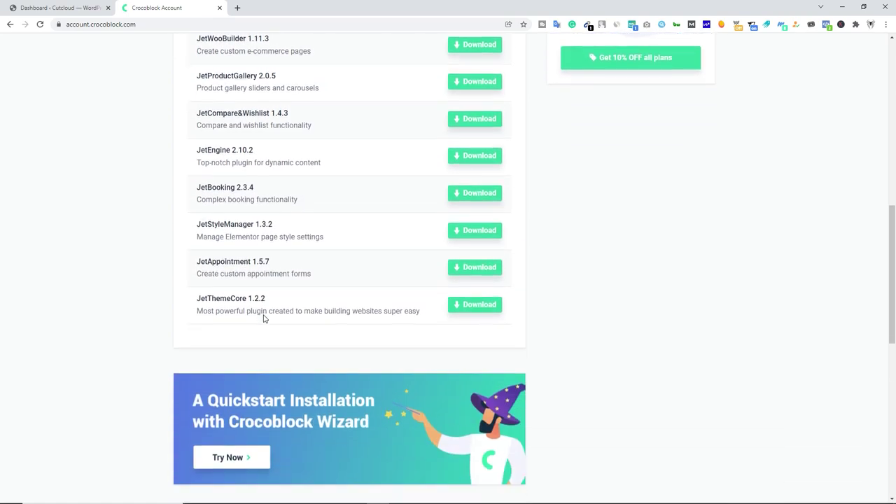
{"action": "scroll", "coordinate": [264, 319], "scroll_direction": "down", "scroll_amount": 2}
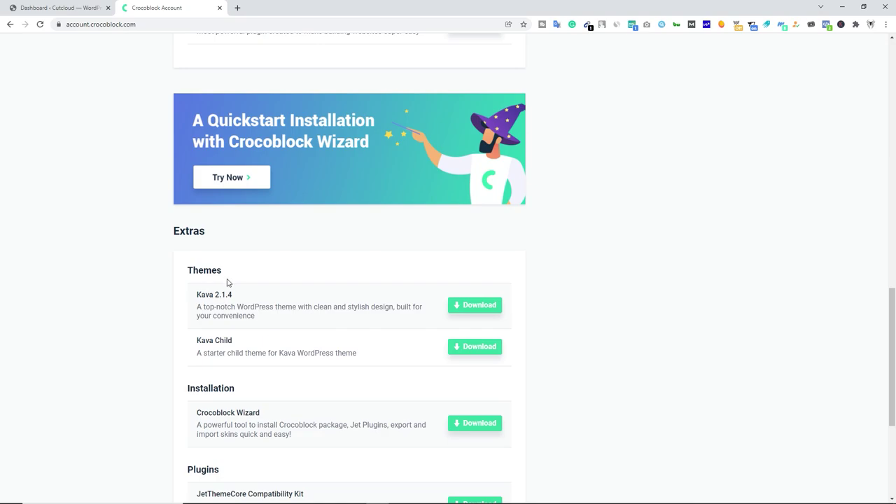
{"action": "left_click", "coordinate": [483, 310]}
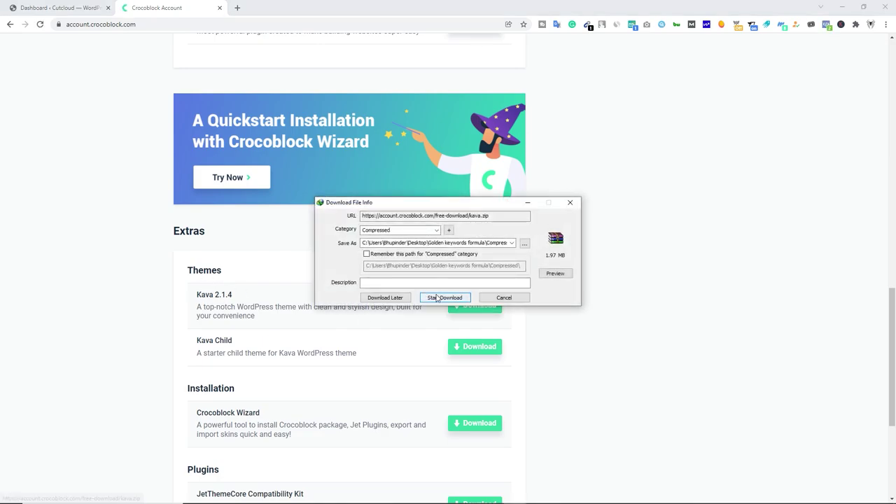
{"action": "left_click", "coordinate": [441, 297]}
{"action": "scroll", "coordinate": [312, 323], "scroll_direction": "down", "scroll_amount": 2}
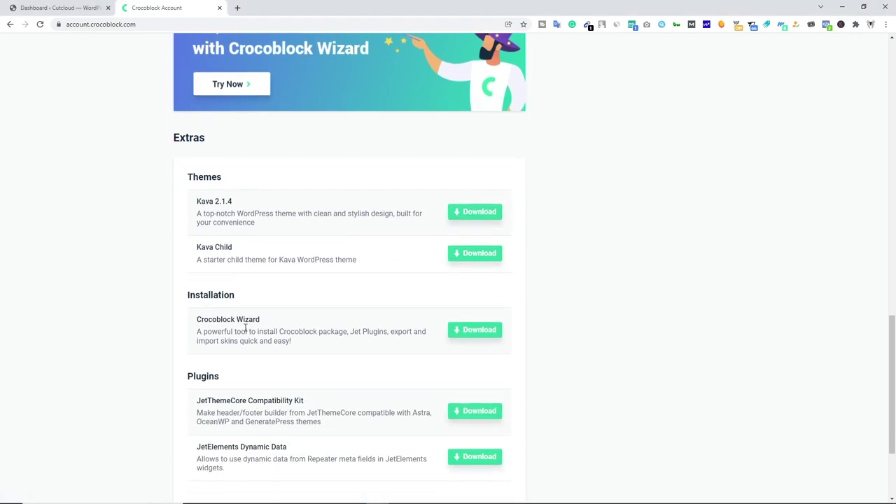
{"action": "left_click_drag", "start_coordinate": [201, 318], "coordinate": [261, 323]}
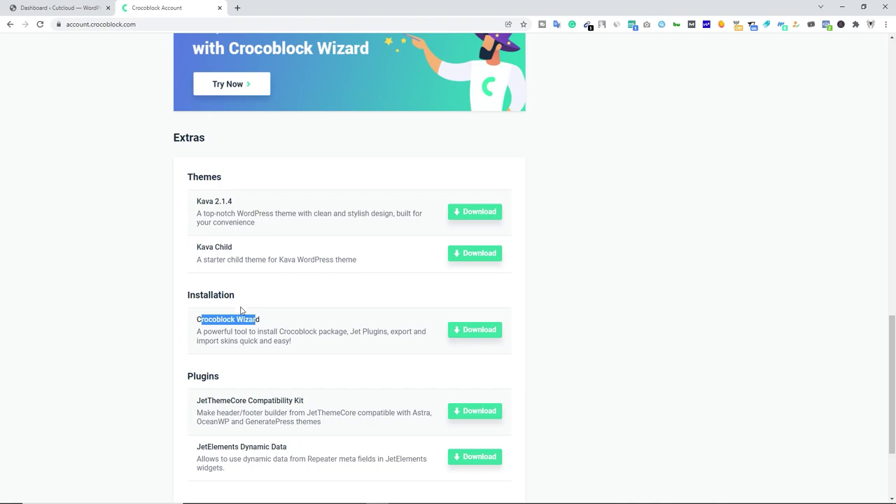
{"action": "left_click", "coordinate": [67, 14]}
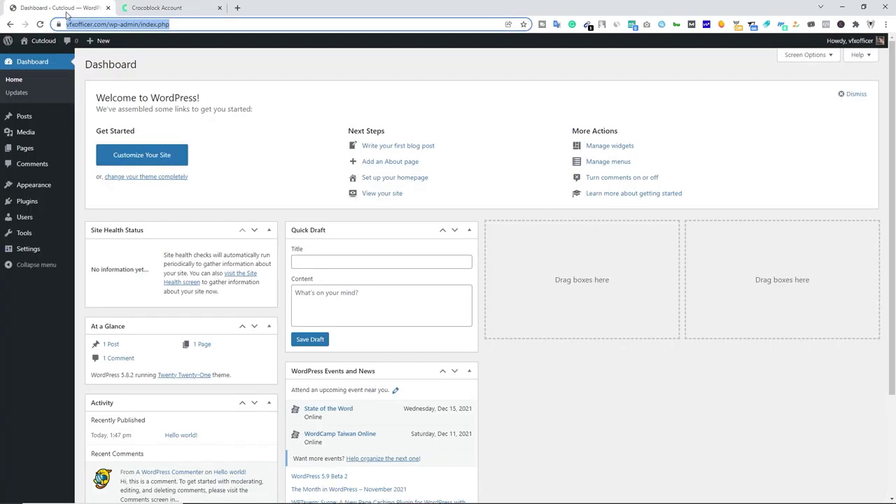
Open the theme upload area under Appearance > Themes > Add New.
{"action": "left_click", "coordinate": [143, 74]}
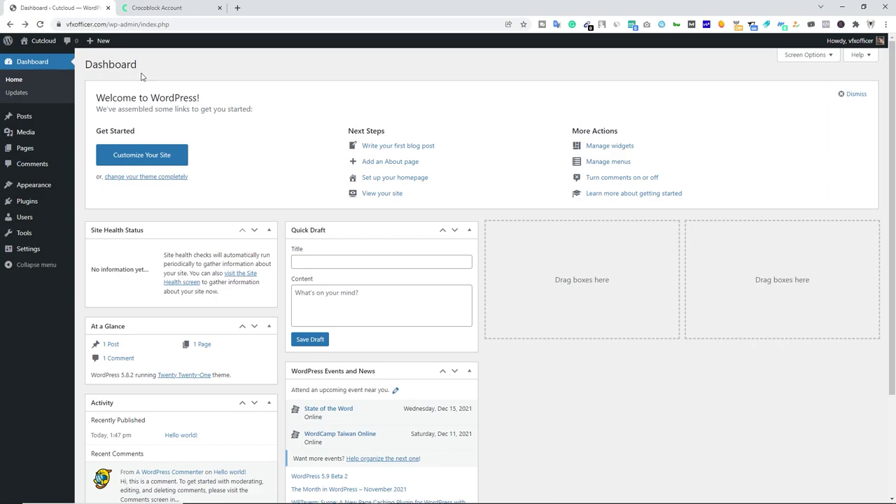
{"action": "mouse_move", "coordinate": [45, 184]}
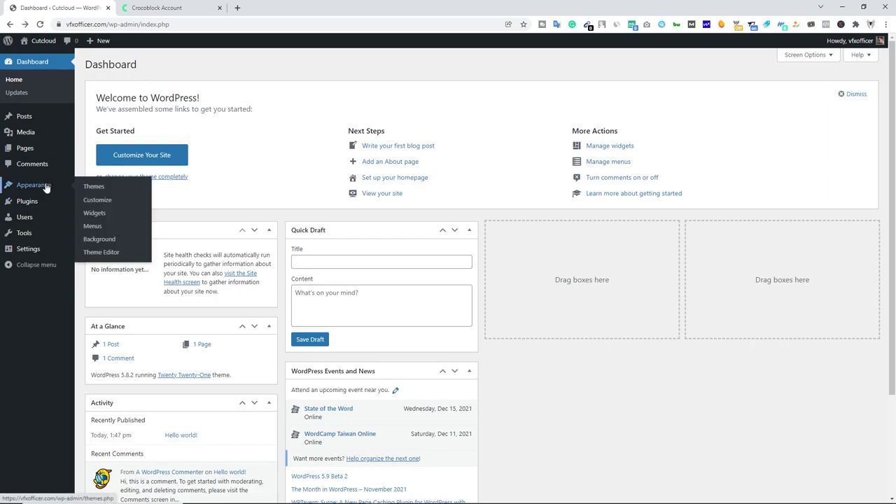
{"action": "left_click", "coordinate": [98, 187]}
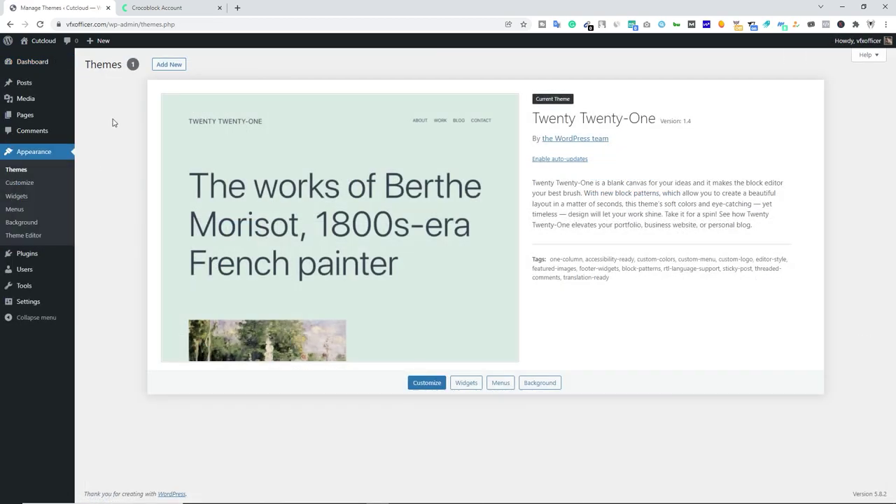
{"action": "left_click", "coordinate": [161, 67]}
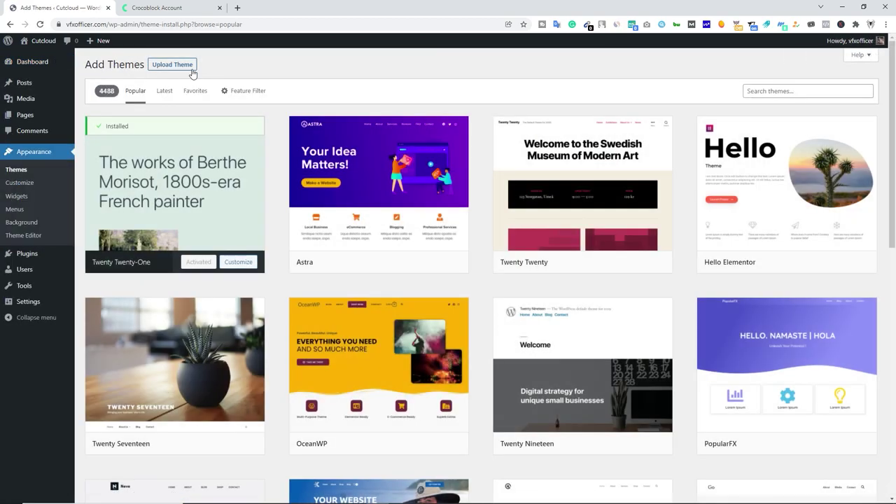
{"action": "left_click", "coordinate": [186, 67]}
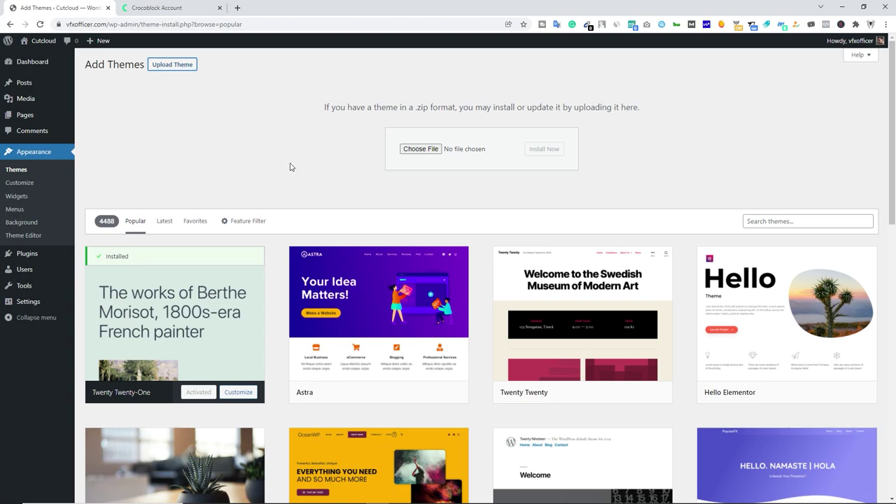
Install the Kava theme from kava.zip and activate it.
{"action": "left_click", "coordinate": [418, 147]}
{"action": "left_click", "coordinate": [693, 170]}
{"action": "left_click_drag", "start_coordinate": [693, 171], "coordinate": [435, 153]}
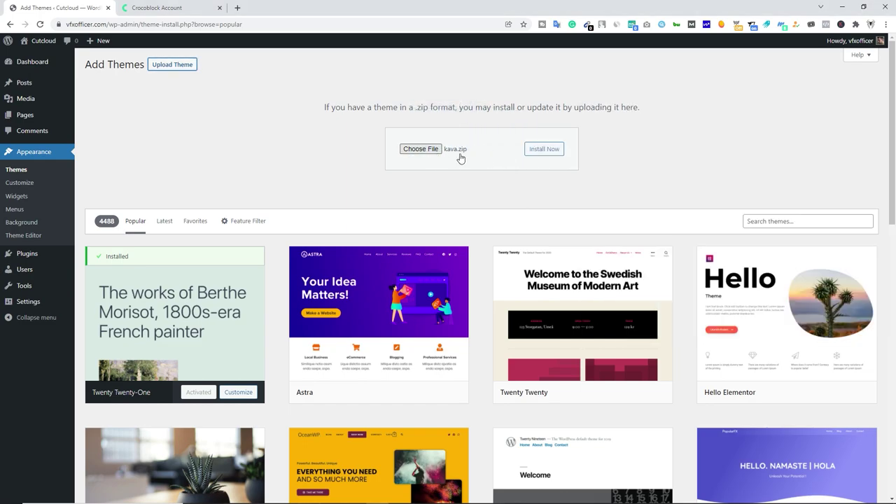
{"action": "left_click", "coordinate": [543, 150]}
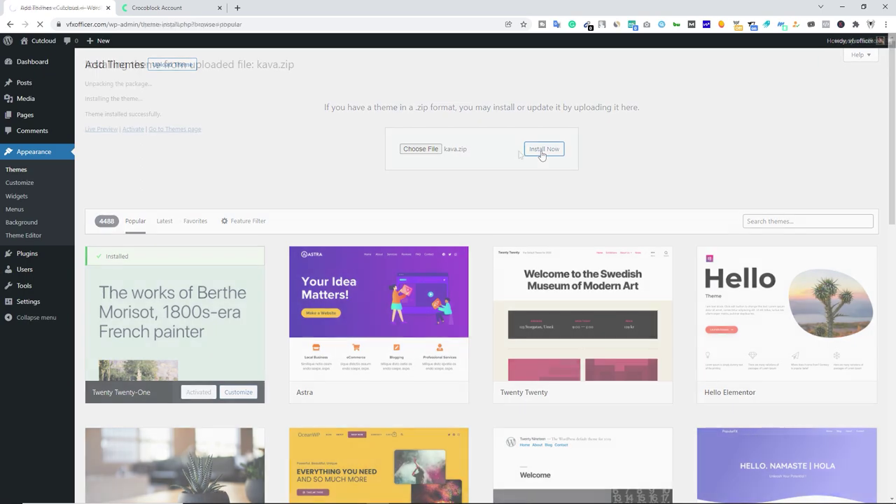
{"action": "left_click", "coordinate": [133, 129]}
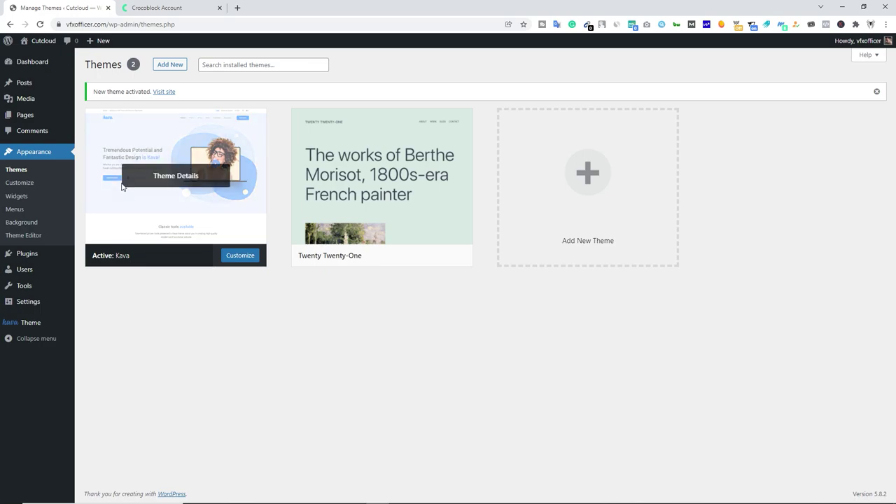
{"action": "mouse_move", "coordinate": [33, 258]}
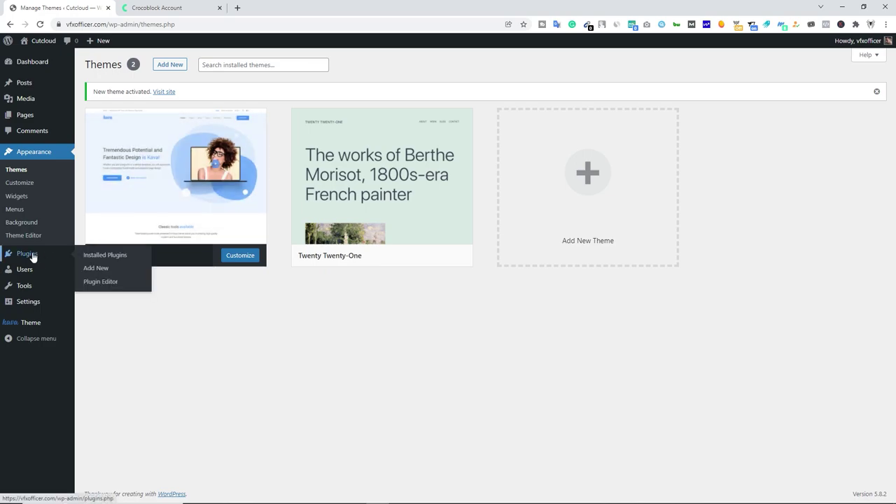
{"action": "left_click", "coordinate": [98, 269]}
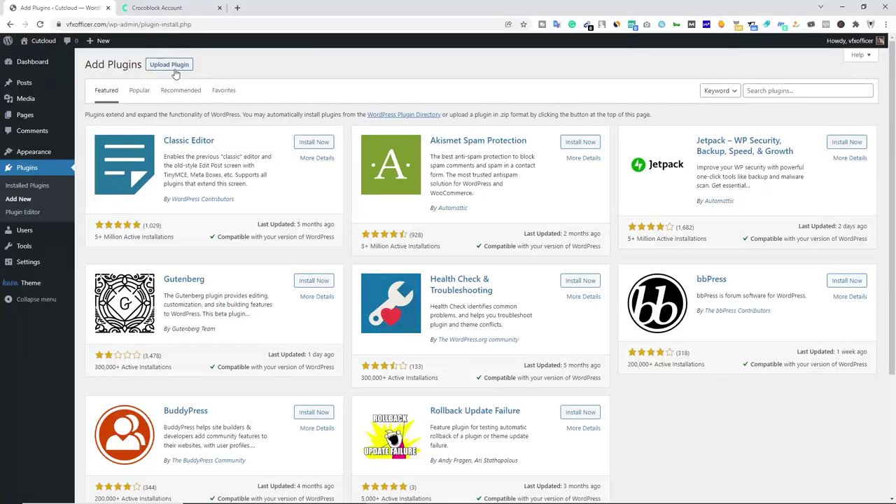
Upload and install crocoblock-wizard.zip as a plugin, then launch its wizard.
{"action": "left_click", "coordinate": [175, 68]}
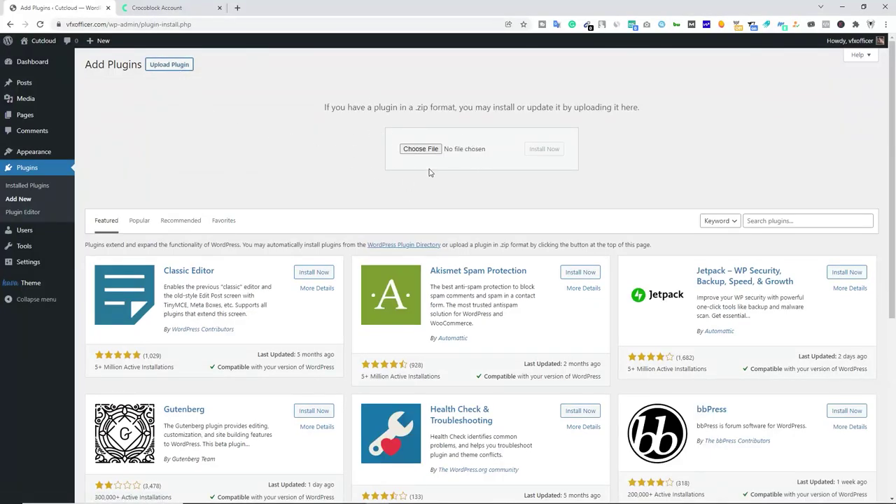
{"action": "key", "text": "alt+Tab"}
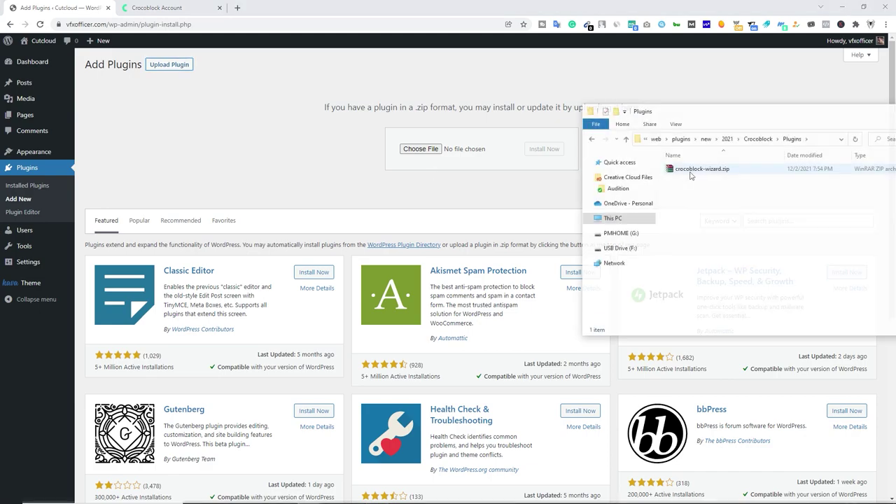
{"action": "left_click_drag", "start_coordinate": [701, 169], "coordinate": [434, 150]}
{"action": "left_click", "coordinate": [551, 151]}
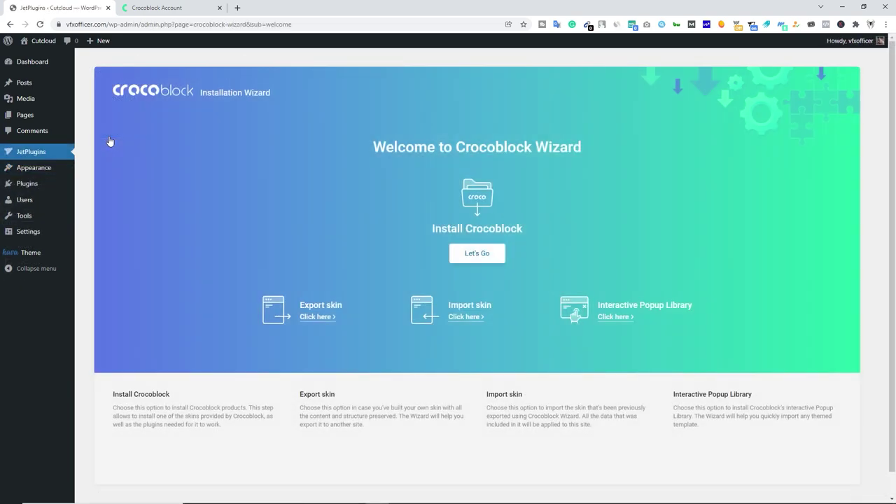
{"action": "left_click", "coordinate": [478, 256]}
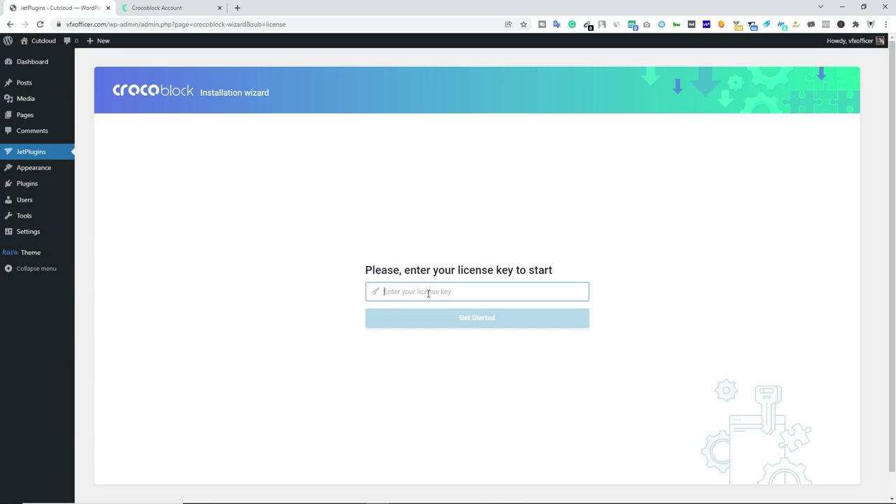
Copy the membership license key from the Crocoblock account's purchase details.
{"action": "left_click", "coordinate": [158, 12]}
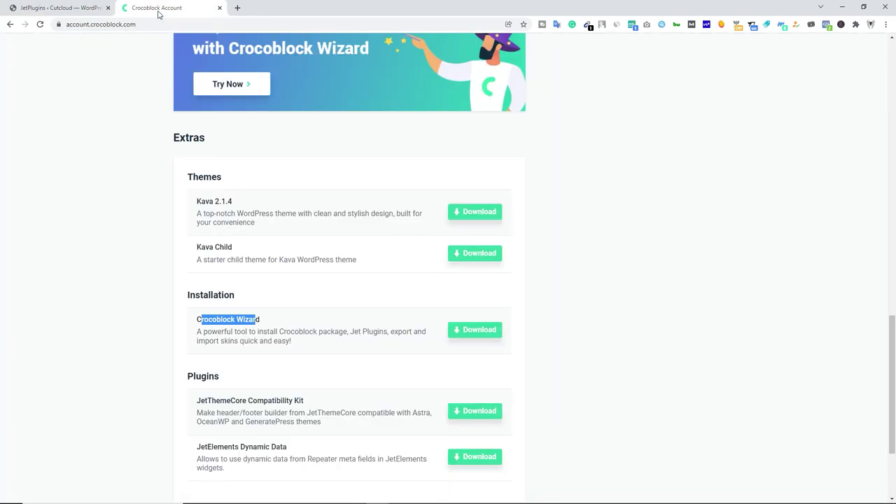
{"action": "scroll", "coordinate": [422, 290], "scroll_direction": "up", "scroll_amount": 10}
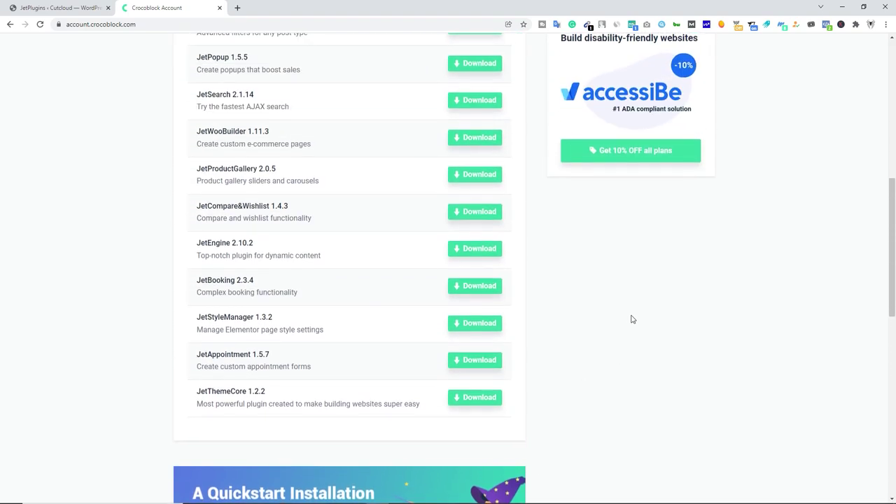
{"action": "scroll", "coordinate": [631, 320], "scroll_direction": "up", "scroll_amount": 2}
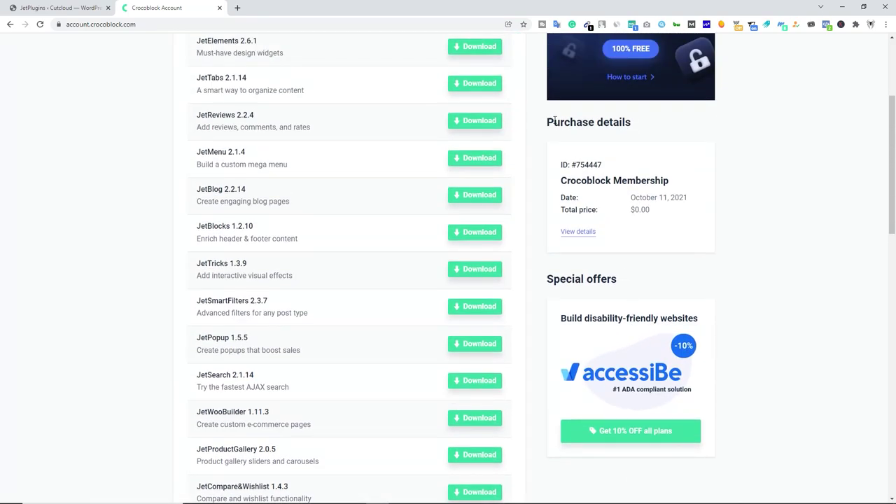
{"action": "left_click", "coordinate": [580, 238]}
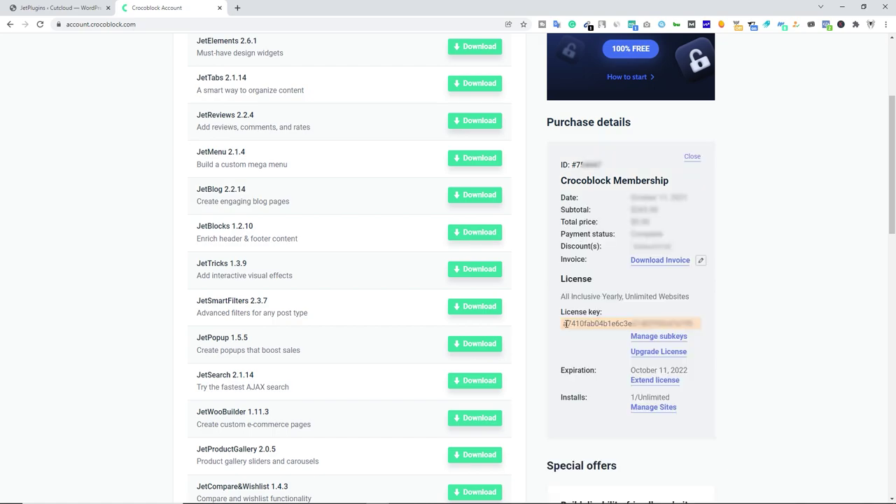
{"action": "left_click_drag", "start_coordinate": [563, 324], "coordinate": [698, 332]}
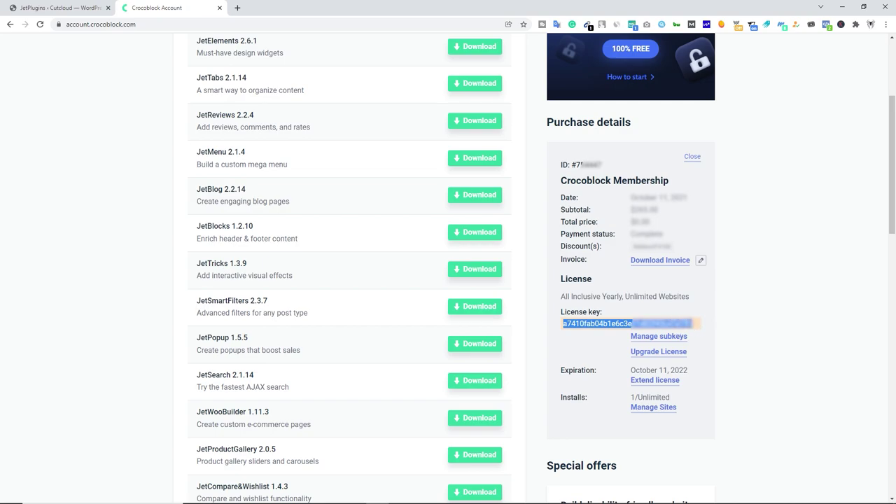
{"action": "left_click", "coordinate": [75, 4]}
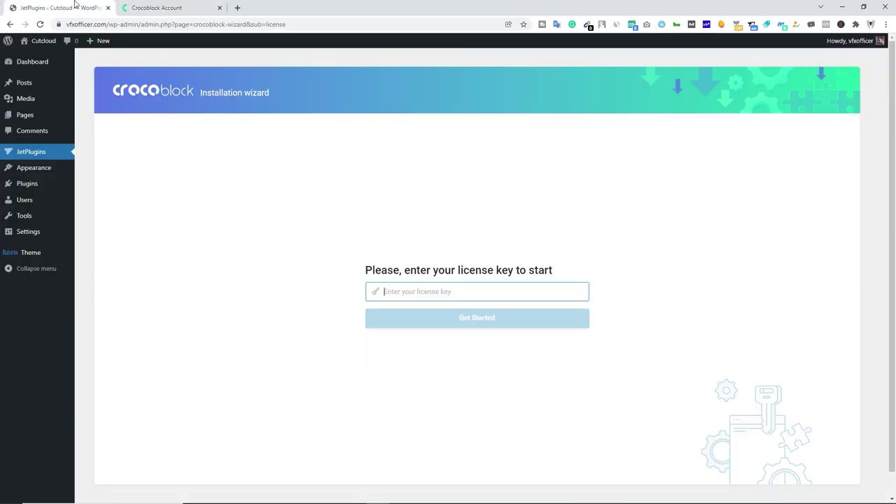
Enter the license key, choose full Crocoblock installation, and install Kava with its child theme.
{"action": "key", "text": "ctrl+v"}
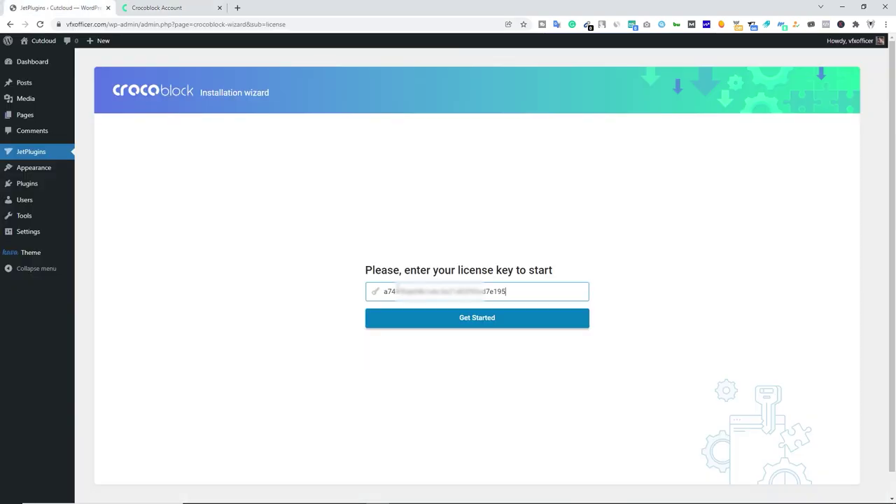
{"action": "left_click", "coordinate": [435, 323]}
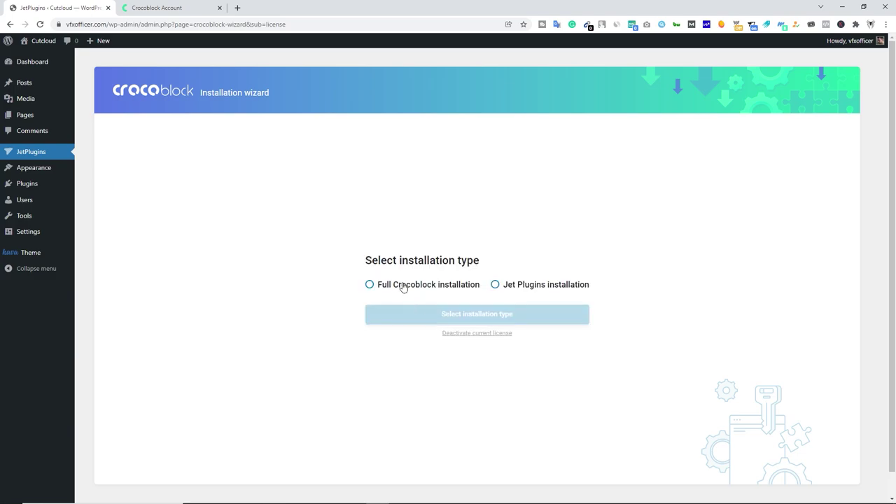
{"action": "left_click", "coordinate": [421, 290]}
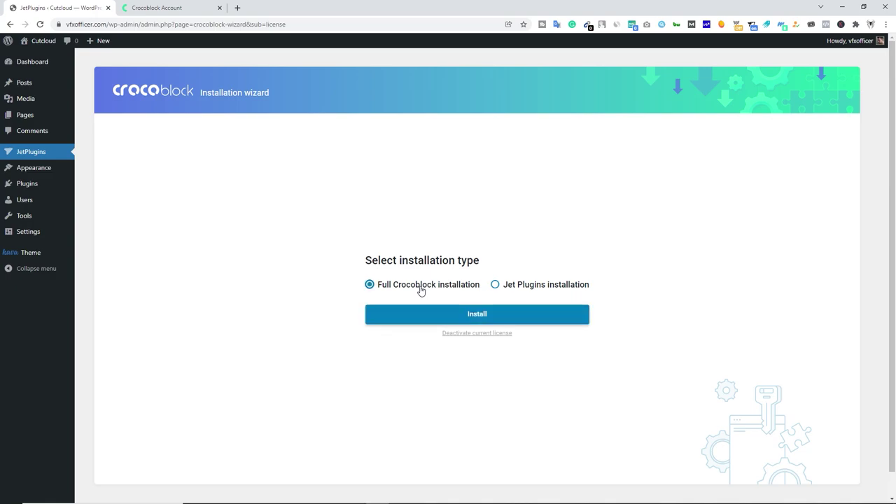
{"action": "left_click", "coordinate": [464, 319]}
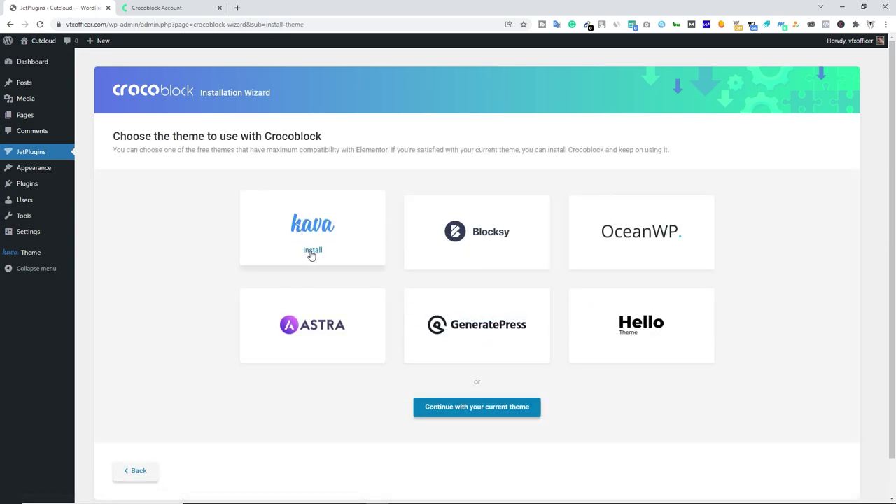
{"action": "left_click", "coordinate": [311, 254]}
{"action": "left_click", "coordinate": [180, 269]}
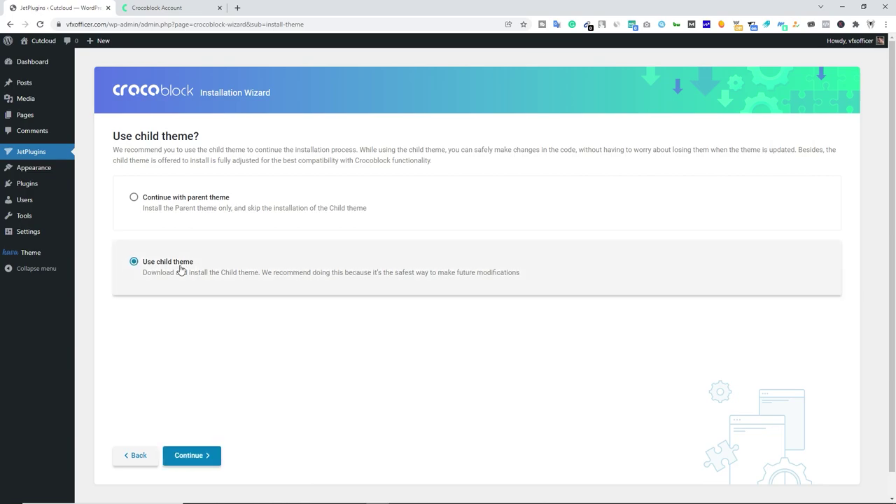
{"action": "left_click", "coordinate": [203, 456]}
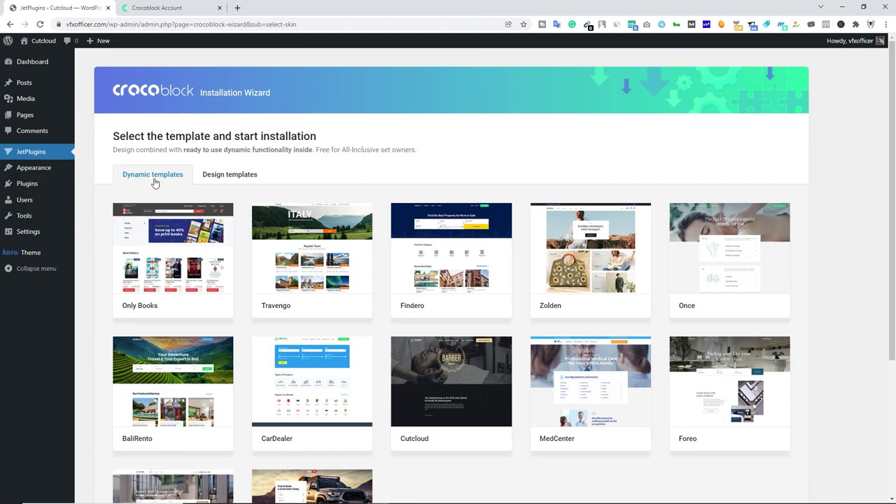
Install the Cutcloud template with its required plugins and appended demo content.
{"action": "mouse_move", "coordinate": [422, 396]}
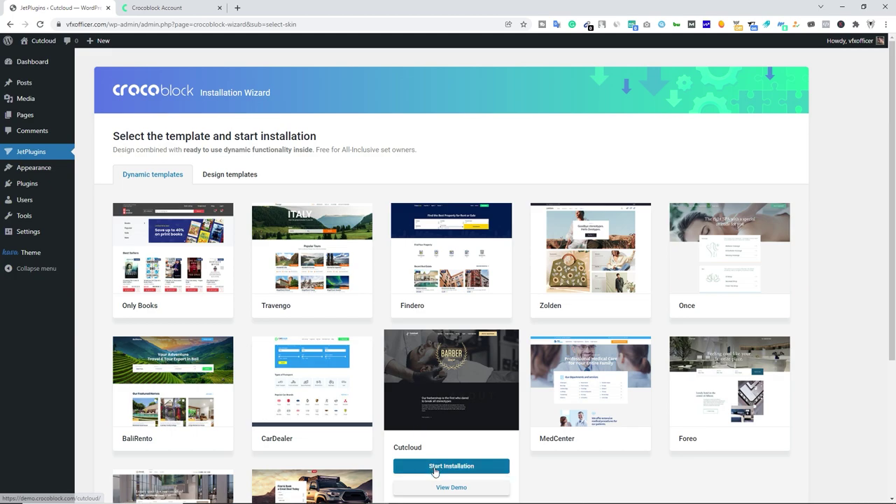
{"action": "left_click", "coordinate": [478, 474]}
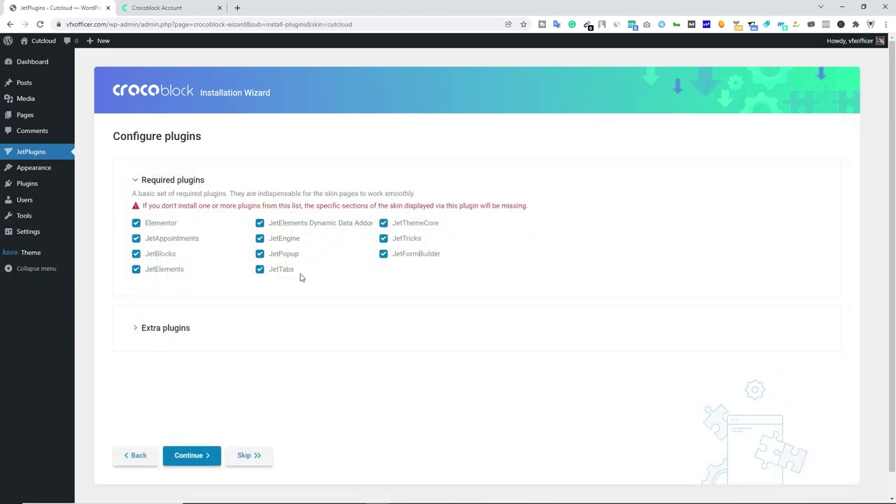
{"action": "left_click", "coordinate": [199, 455]}
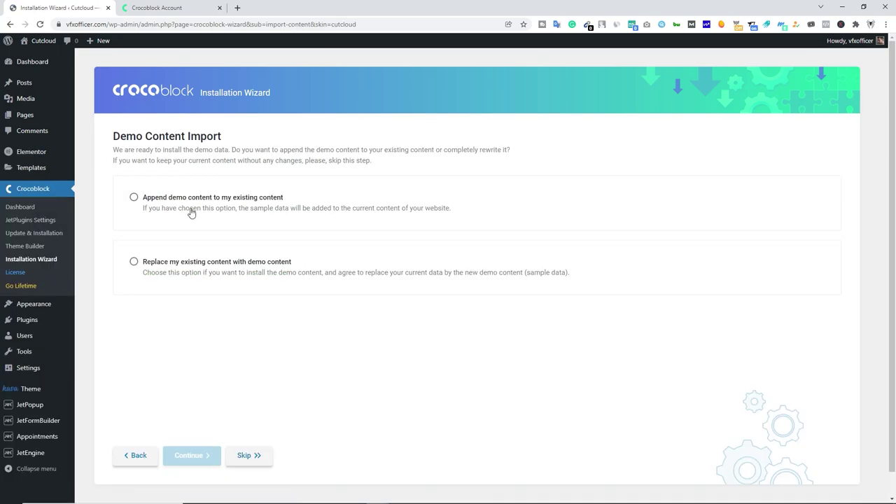
{"action": "left_click", "coordinate": [191, 211]}
{"action": "left_click", "coordinate": [197, 456]}
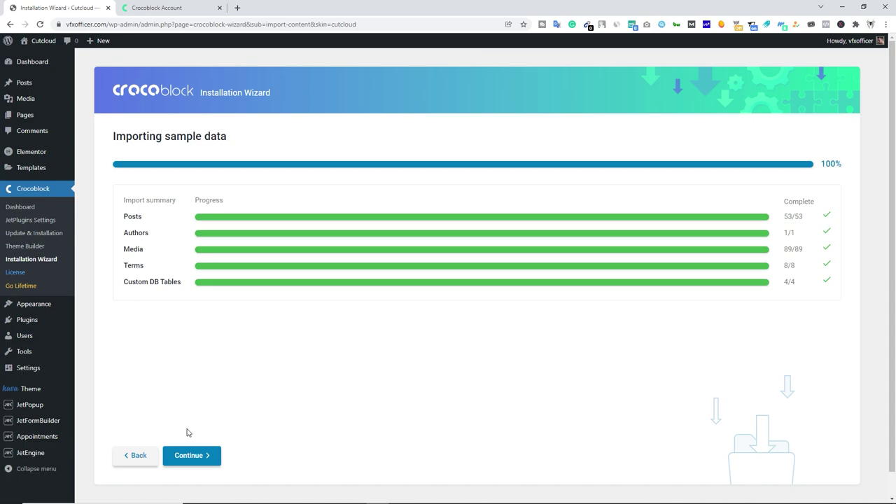
{"action": "left_click", "coordinate": [202, 456]}
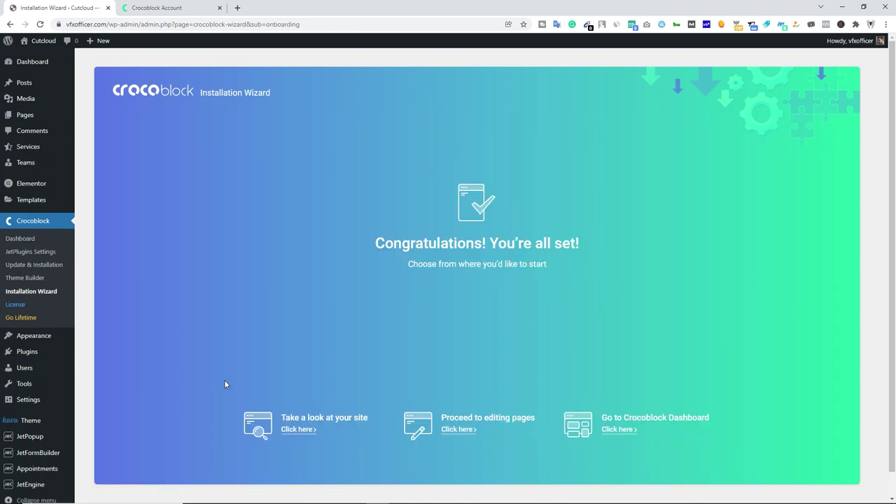
{"action": "left_click", "coordinate": [31, 67]}
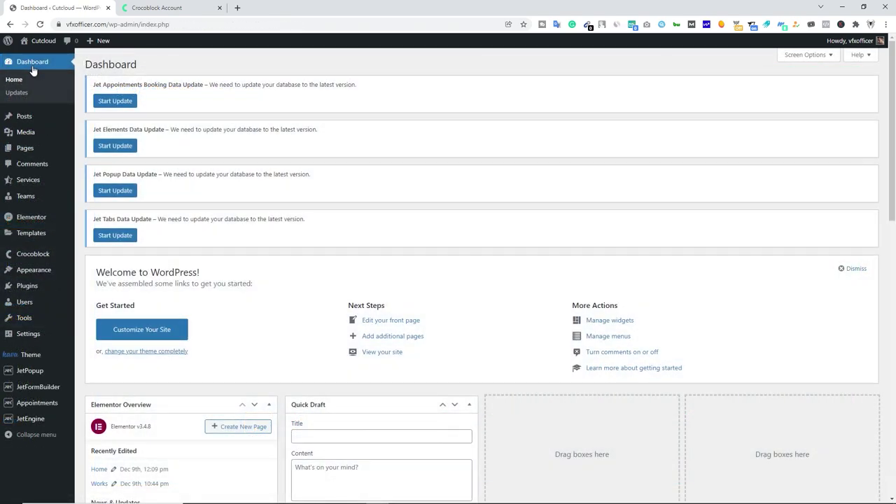
Run the database updates for Jet Appointments, Jet Elements, Jet Popup and Jet Tabs.
{"action": "left_click", "coordinate": [115, 104]}
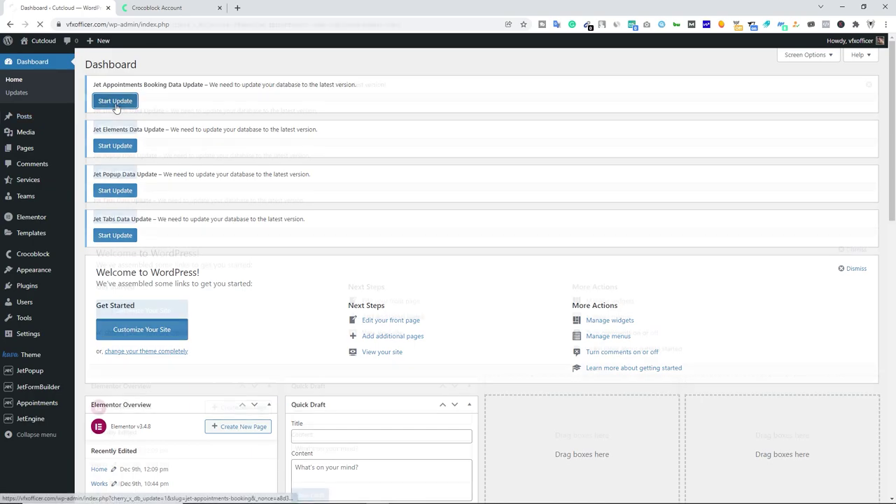
{"action": "left_click", "coordinate": [116, 130]}
{"action": "left_click", "coordinate": [115, 131]}
{"action": "left_click", "coordinate": [114, 127]}
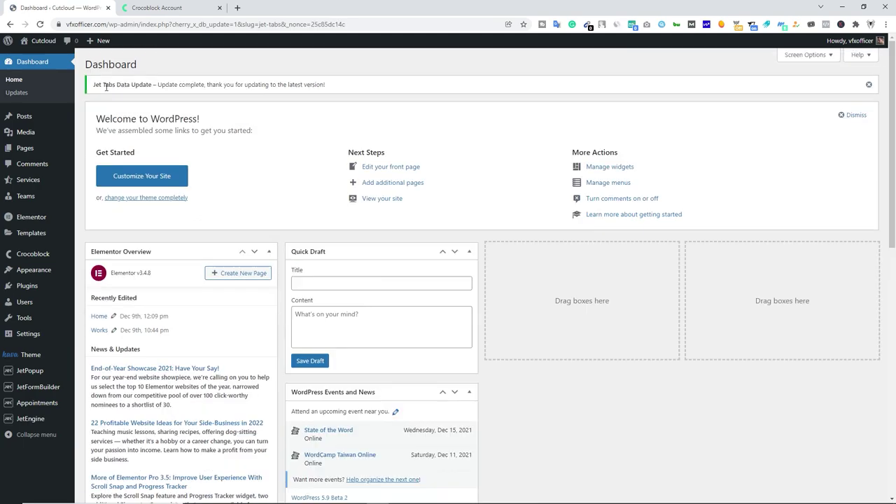
Open the live Cutcloud site in a new browser tab.
{"action": "mouse_move", "coordinate": [39, 42]}
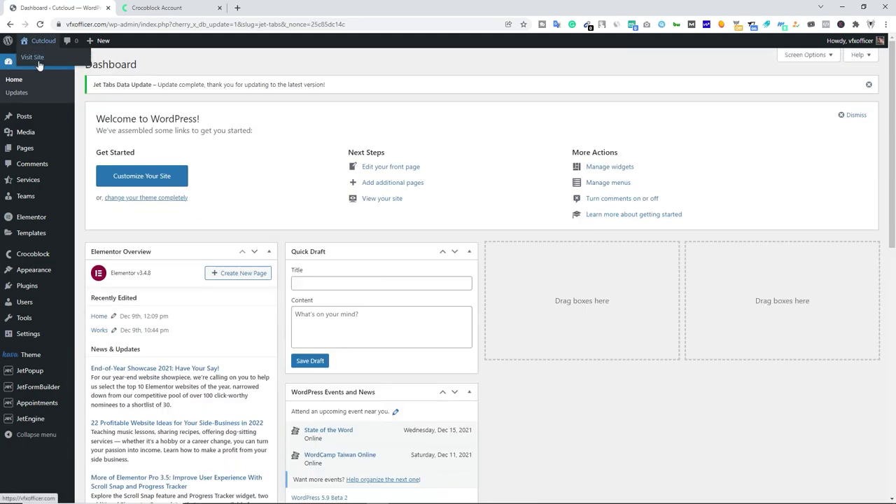
{"action": "right_click", "coordinate": [37, 63]}
{"action": "left_click", "coordinate": [77, 67]}
{"action": "left_click", "coordinate": [172, 8]}
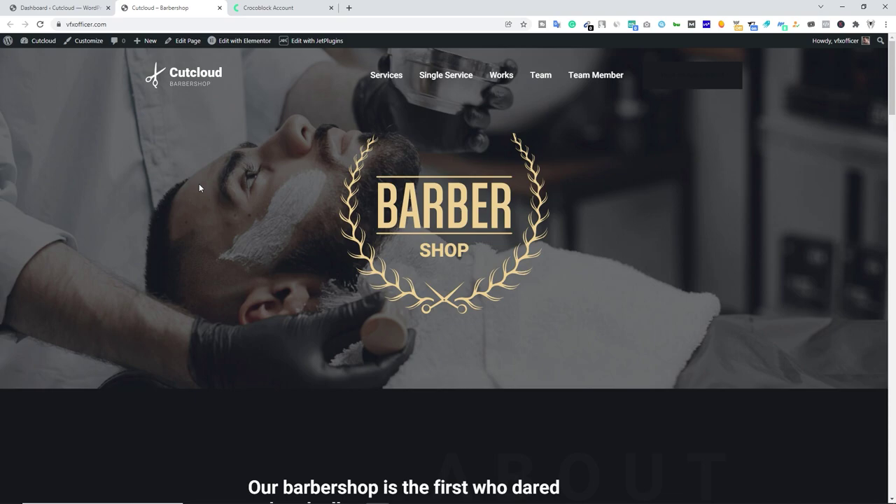
Preview the Cutcloud homepage and its Book an Appointment panel, then return to the dashboard.
{"action": "left_click_drag", "start_coordinate": [486, 210], "coordinate": [468, 233]}
{"action": "scroll", "coordinate": [430, 221], "scroll_direction": "down", "scroll_amount": 15}
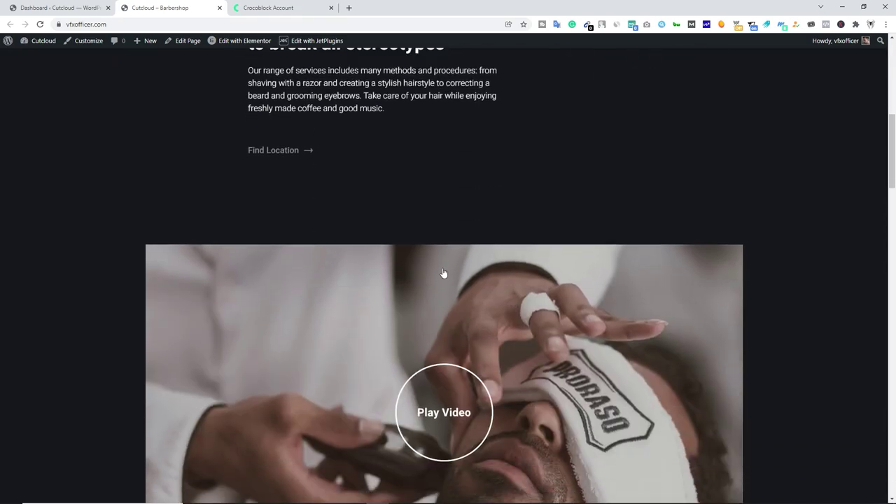
{"action": "scroll", "coordinate": [426, 280], "scroll_direction": "down", "scroll_amount": 12}
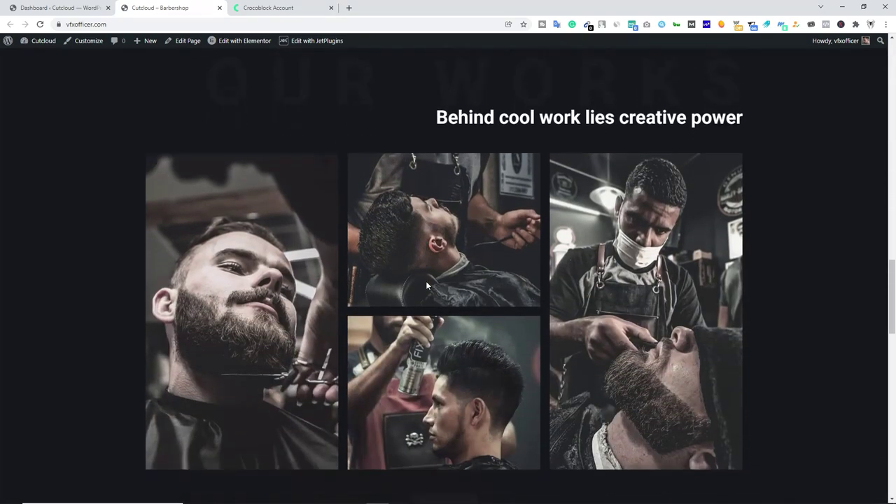
{"action": "scroll", "coordinate": [421, 289], "scroll_direction": "down", "scroll_amount": 5}
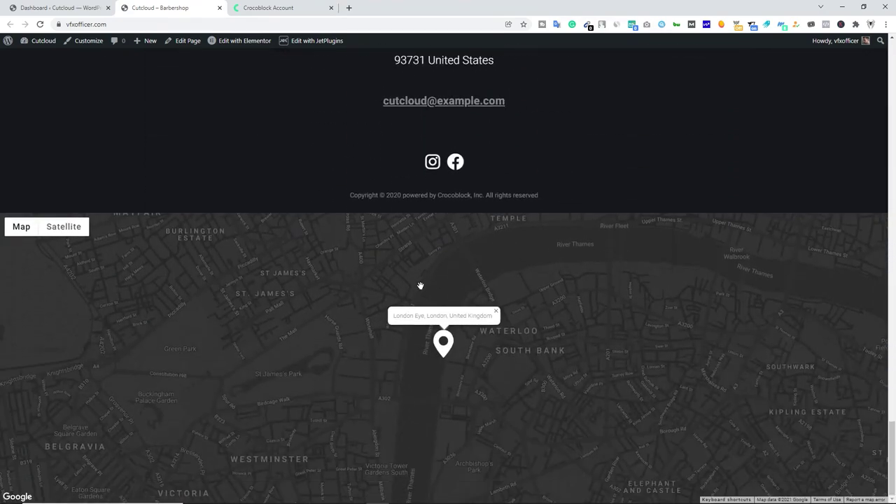
{"action": "scroll", "coordinate": [582, 324], "scroll_direction": "up", "scroll_amount": 15}
{"action": "scroll", "coordinate": [651, 329], "scroll_direction": "up", "scroll_amount": 15}
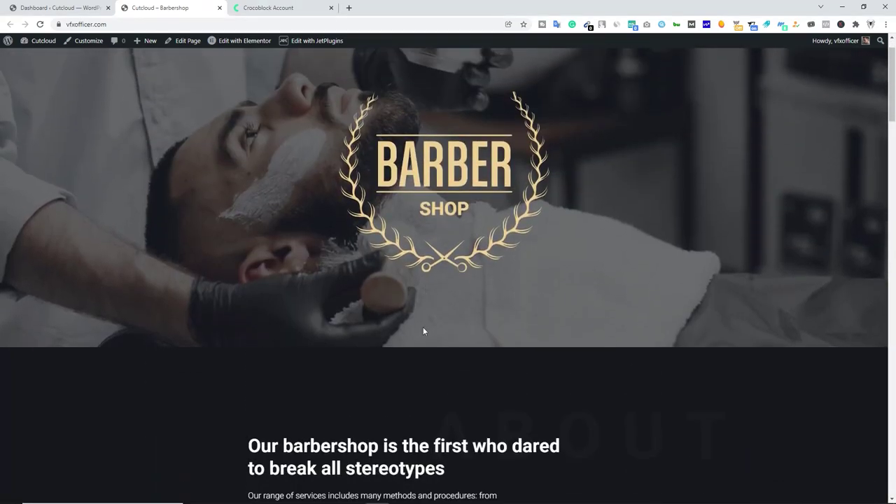
{"action": "scroll", "coordinate": [424, 331], "scroll_direction": "down", "scroll_amount": 12}
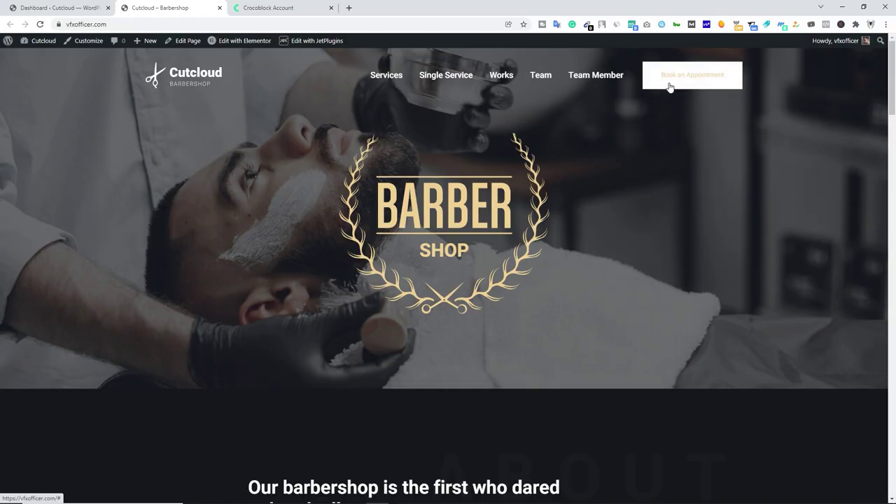
{"action": "left_click", "coordinate": [670, 87]}
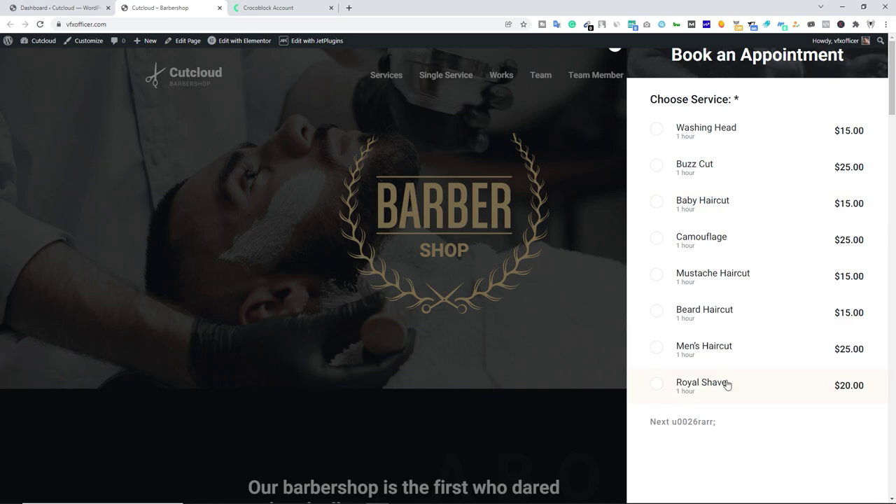
{"action": "left_click", "coordinate": [554, 325]}
{"action": "left_click", "coordinate": [52, 10]}
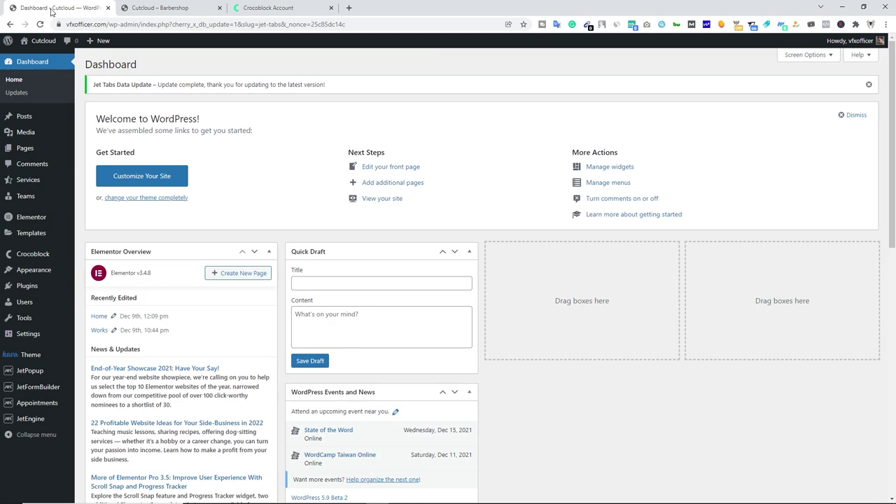
Set the site title to Barbershop and the timezone to UTC+5:30, and save.
{"action": "mouse_move", "coordinate": [31, 338]}
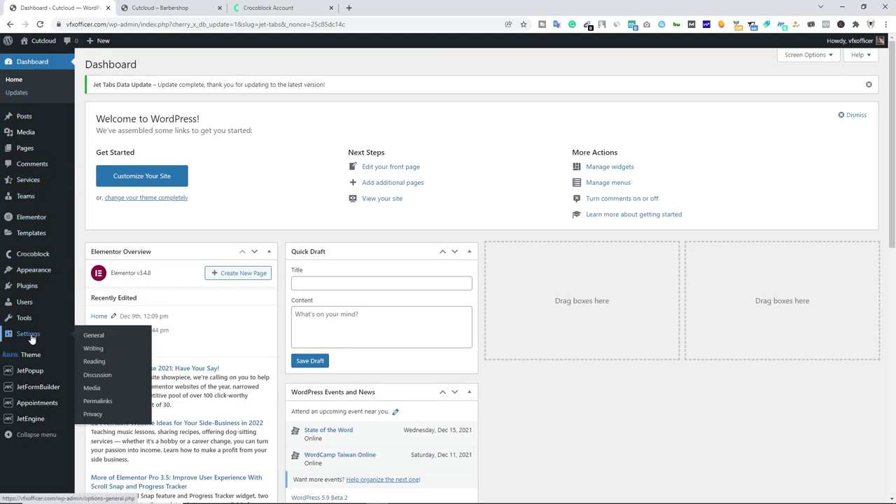
{"action": "left_click", "coordinate": [102, 339]}
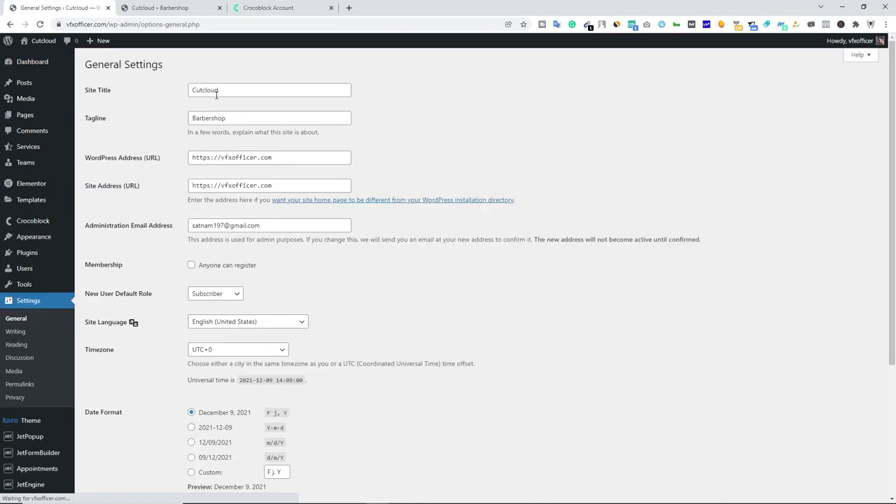
{"action": "key", "text": "ctrl+a"}
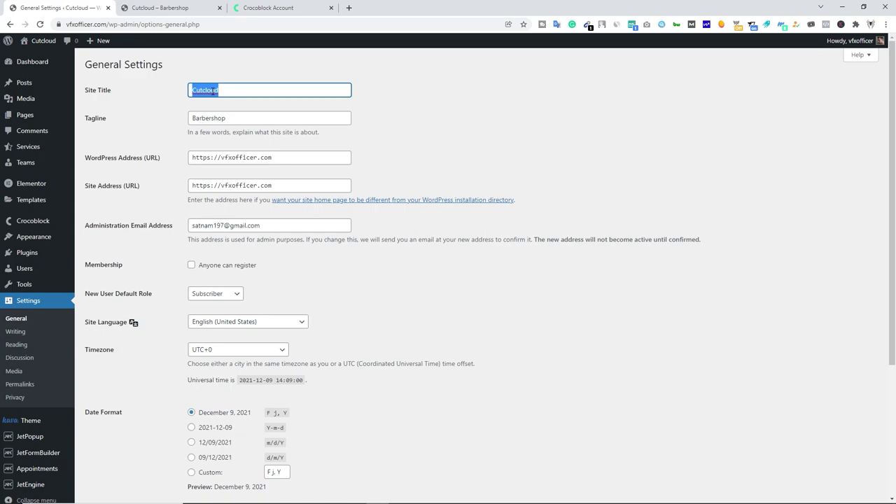
{"action": "type", "text": "Barbershop"}
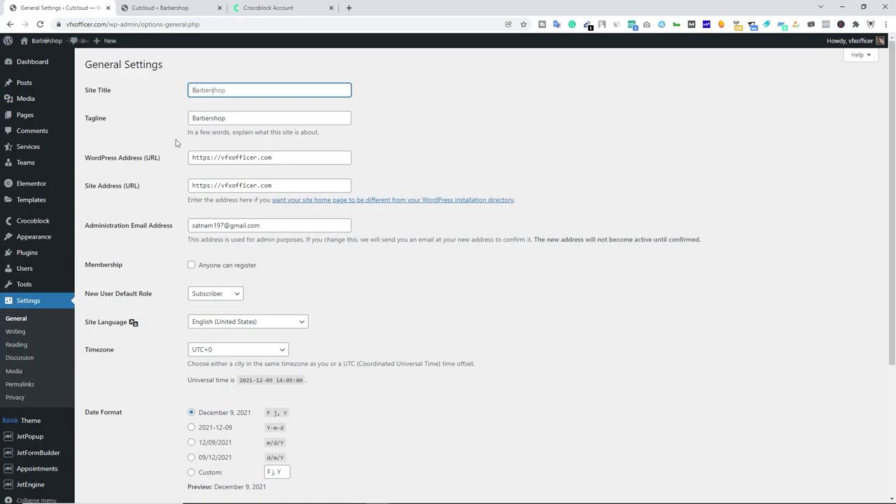
{"action": "scroll", "coordinate": [155, 164], "scroll_direction": "down", "scroll_amount": 3}
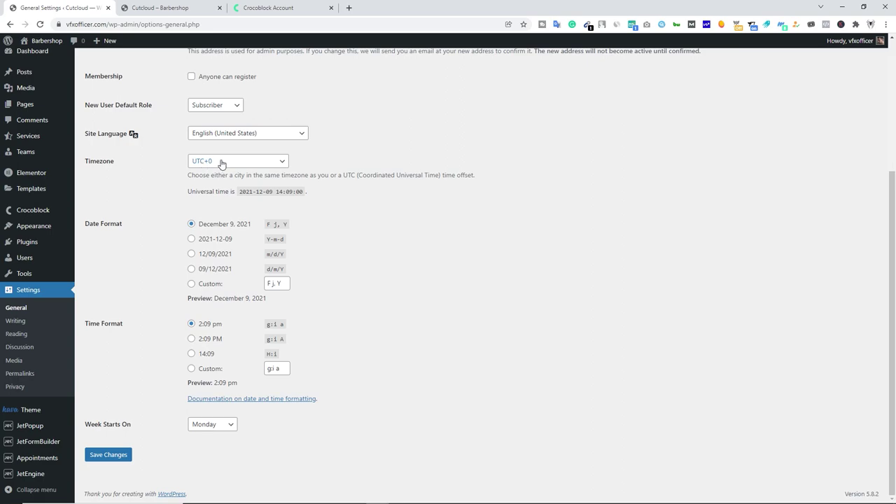
{"action": "left_click", "coordinate": [221, 163]}
{"action": "left_click", "coordinate": [238, 350]}
{"action": "left_click", "coordinate": [112, 456]}
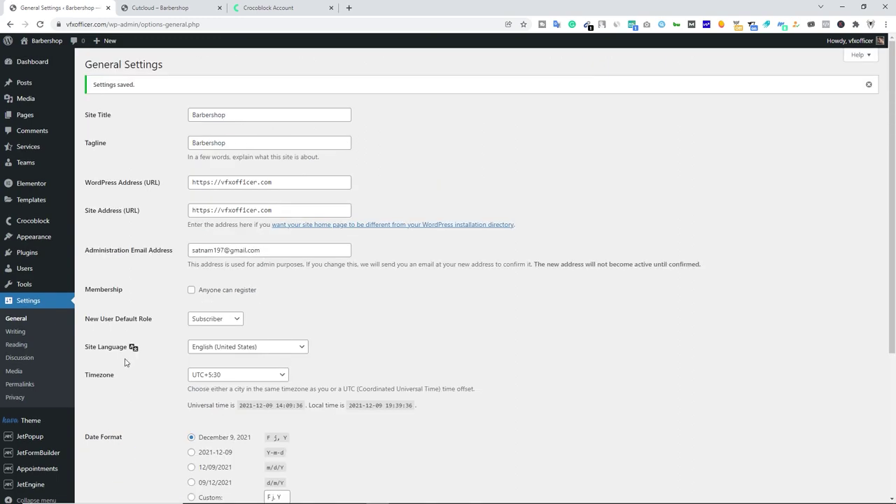
Enable Anyone can register and save the general settings.
{"action": "left_click", "coordinate": [191, 290]}
{"action": "scroll", "coordinate": [121, 342], "scroll_direction": "down", "scroll_amount": 1}
{"action": "scroll", "coordinate": [122, 341], "scroll_direction": "down", "scroll_amount": 3}
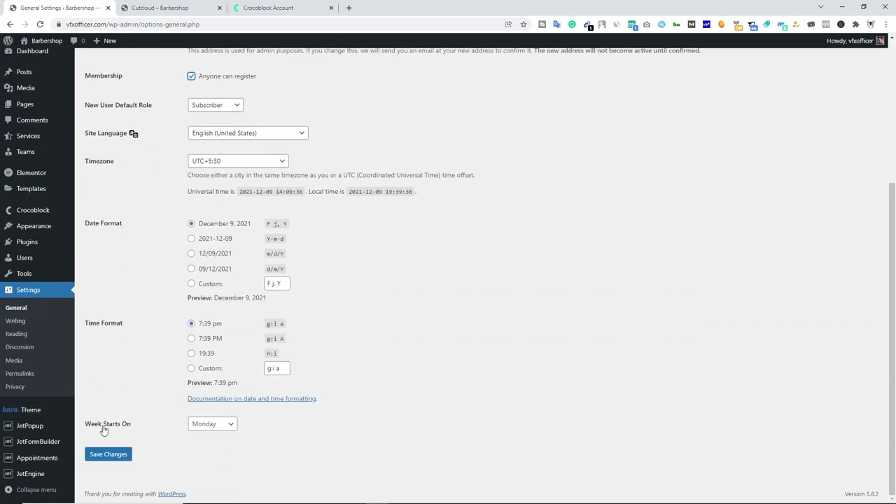
{"action": "left_click", "coordinate": [107, 454]}
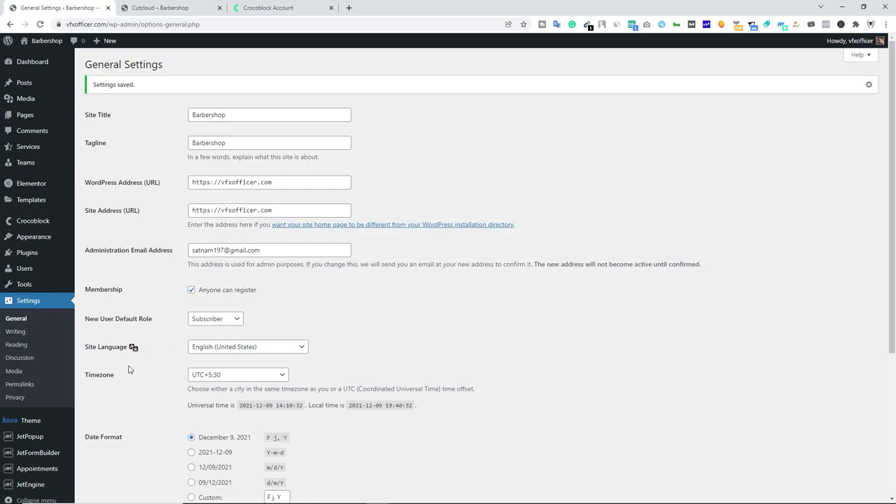
{"action": "left_click", "coordinate": [36, 387]}
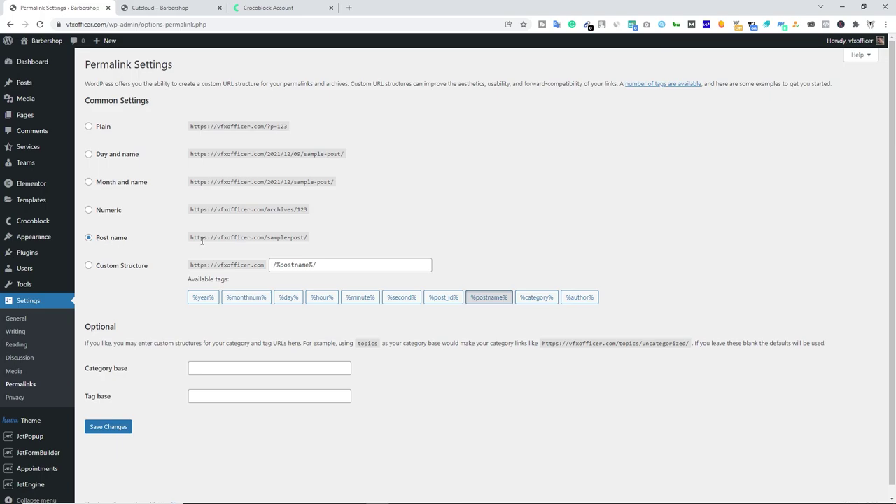
Keep Post name permalinks, glance at the Crocoblock Account tab, and return to the Cutcloud site tab.
{"action": "left_click", "coordinate": [98, 239]}
{"action": "left_click", "coordinate": [168, 7]}
{"action": "left_click", "coordinate": [301, 8]}
{"action": "scroll", "coordinate": [319, 210], "scroll_direction": "up", "scroll_amount": 3}
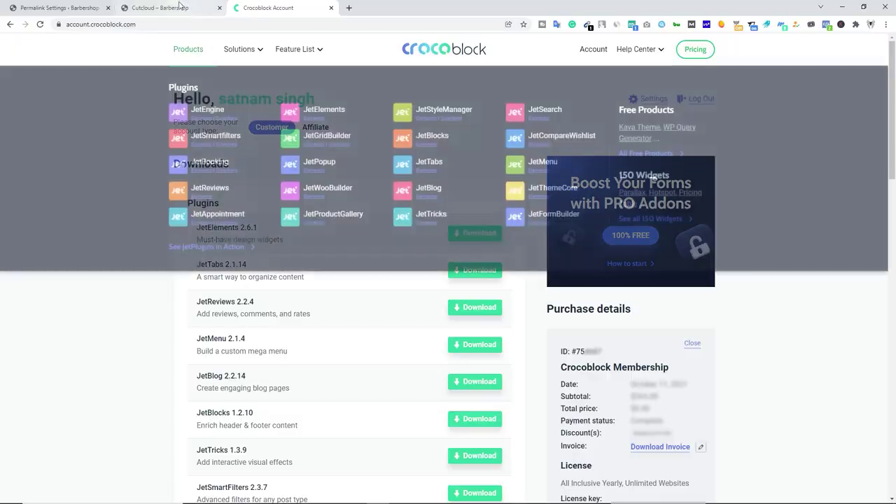
{"action": "left_click", "coordinate": [168, 7]}
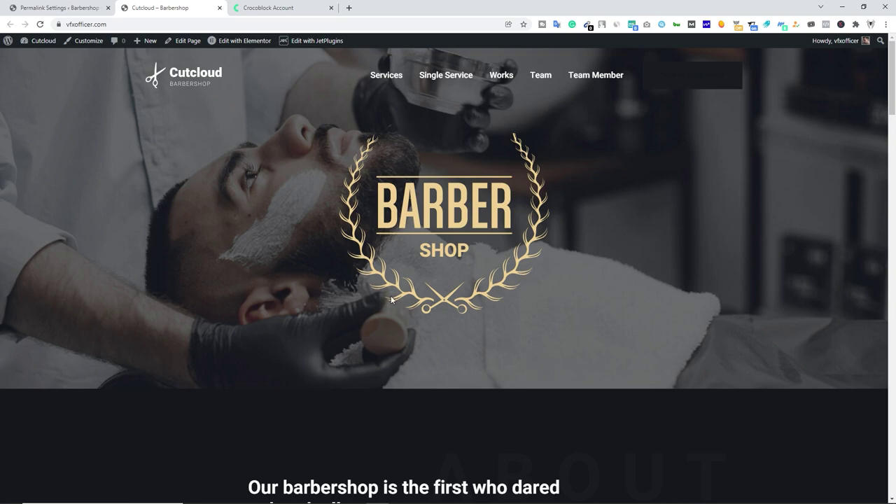
Preview the site's Services page and scroll through its post grid.
{"action": "left_click", "coordinate": [388, 84]}
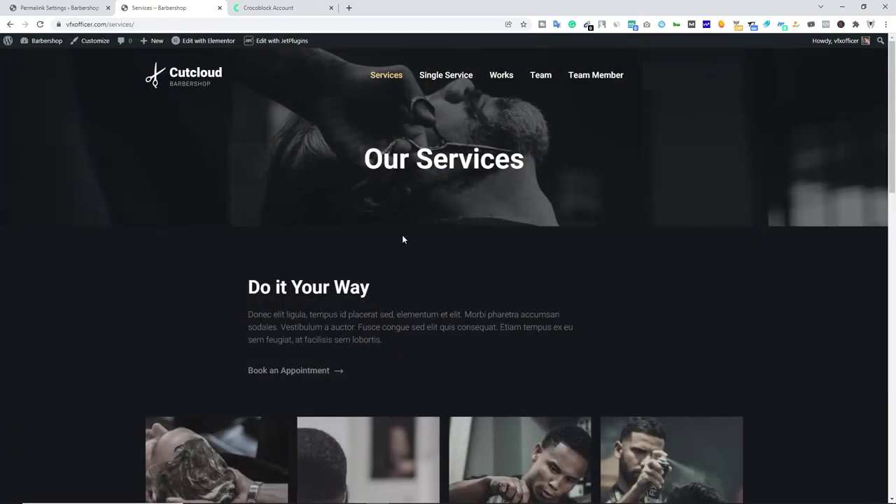
{"action": "scroll", "coordinate": [407, 235], "scroll_direction": "down", "scroll_amount": 5}
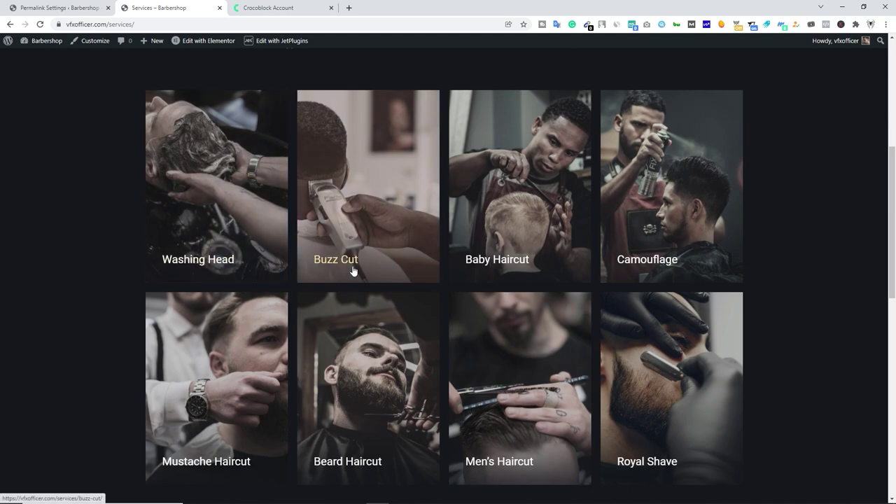
{"action": "scroll", "coordinate": [518, 328], "scroll_direction": "down", "scroll_amount": 2}
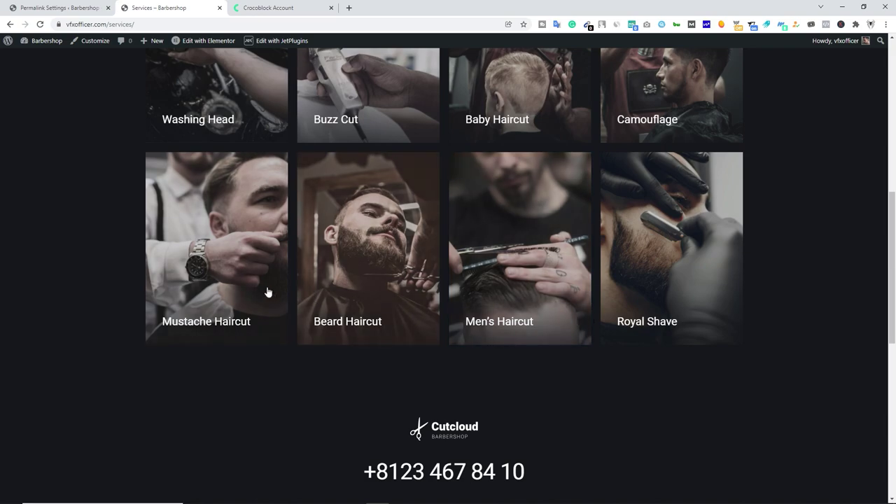
{"action": "scroll", "coordinate": [579, 300], "scroll_direction": "up", "scroll_amount": 3}
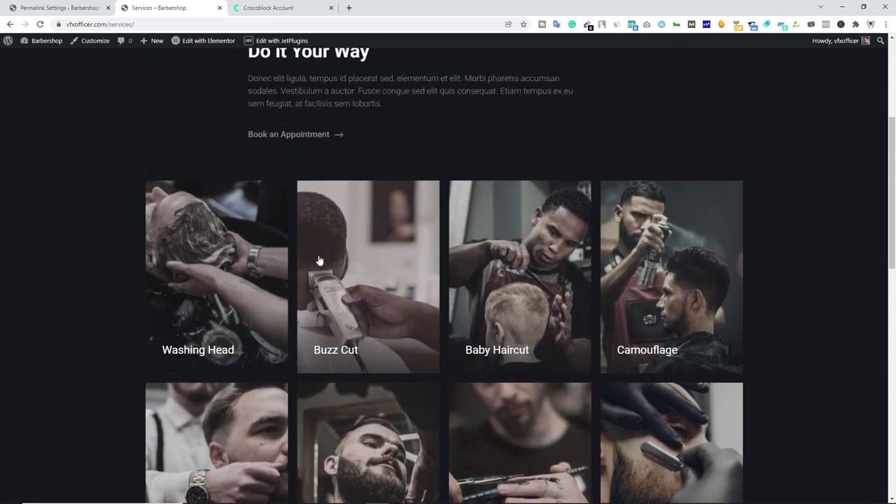
{"action": "scroll", "coordinate": [380, 284], "scroll_direction": "down", "scroll_amount": 1}
{"action": "scroll", "coordinate": [381, 284], "scroll_direction": "up", "scroll_amount": 2}
{"action": "scroll", "coordinate": [380, 284], "scroll_direction": "up", "scroll_amount": 3}
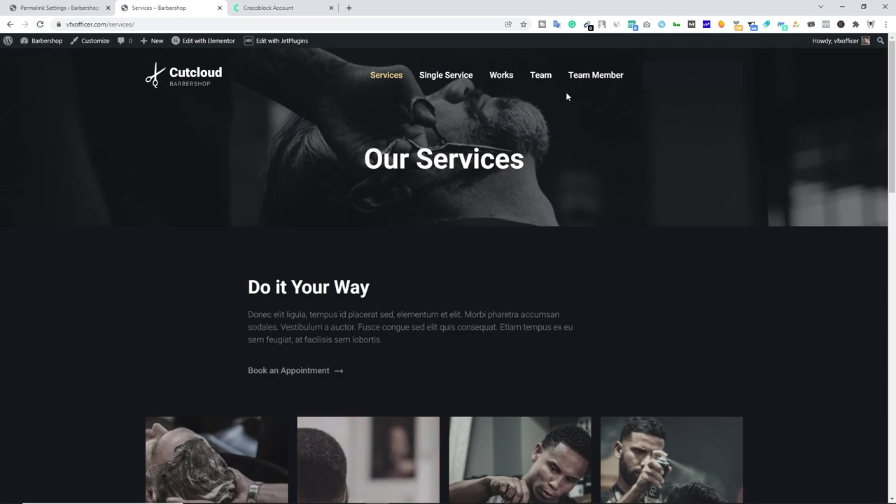
Browse the Team page's barber profile cards and open the first member's profile.
{"action": "left_click", "coordinate": [544, 77]}
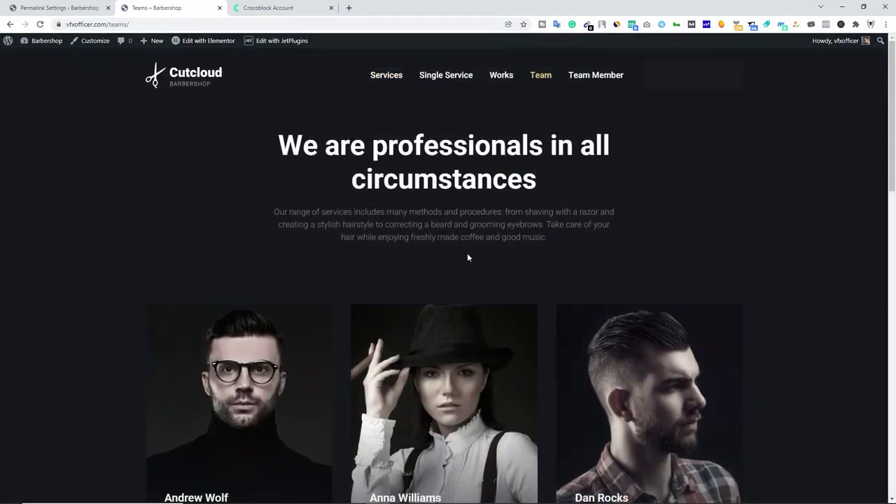
{"action": "scroll", "coordinate": [306, 236], "scroll_direction": "down", "scroll_amount": 4}
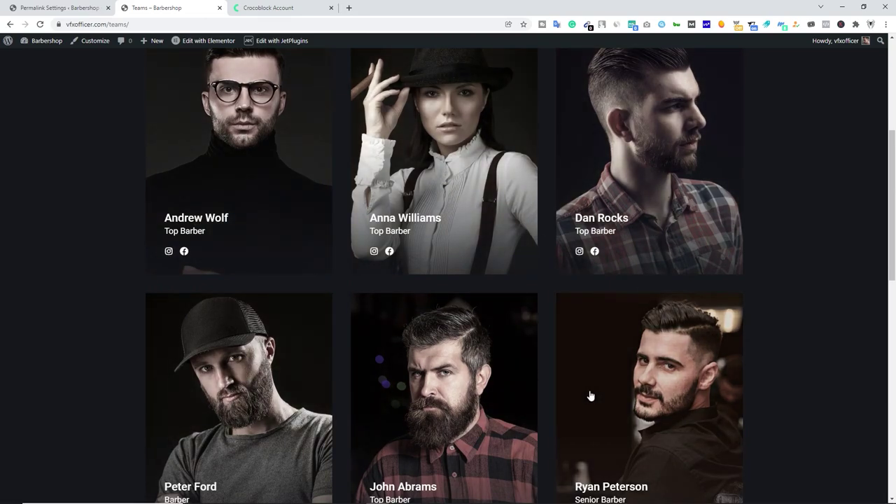
{"action": "scroll", "coordinate": [590, 397], "scroll_direction": "down", "scroll_amount": 2}
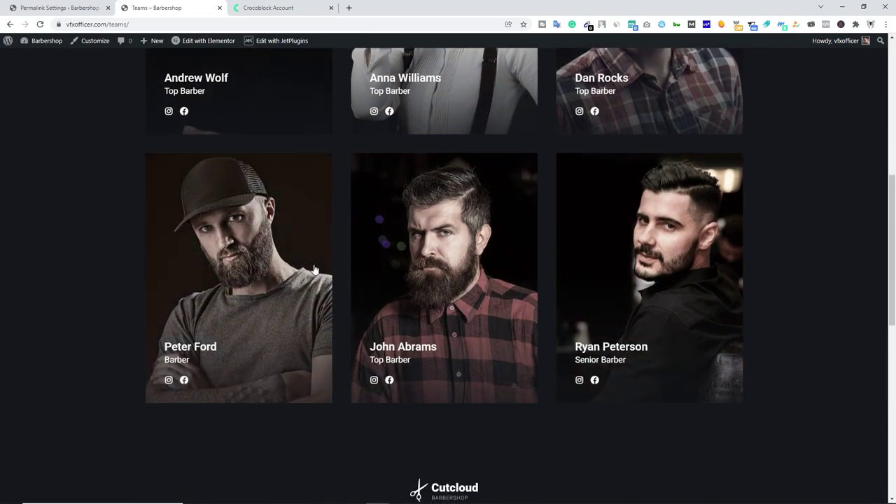
{"action": "scroll", "coordinate": [252, 150], "scroll_direction": "up", "scroll_amount": 2}
{"action": "scroll", "coordinate": [282, 236], "scroll_direction": "up", "scroll_amount": 1}
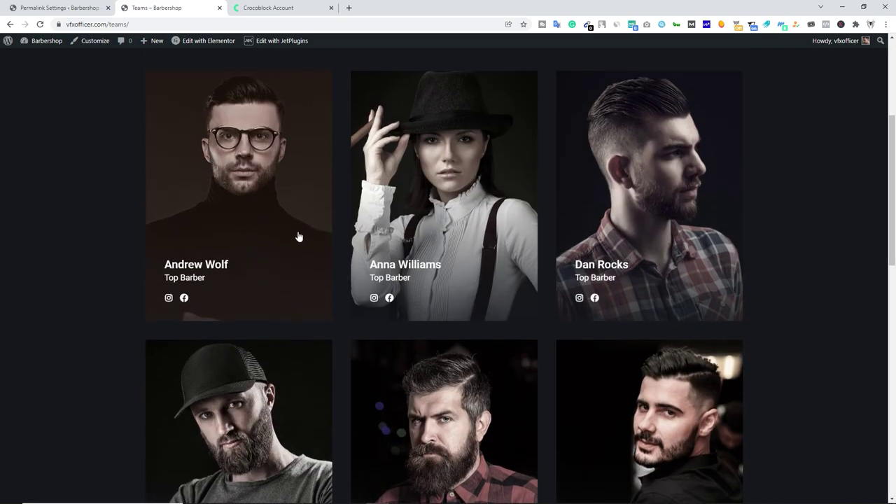
{"action": "left_click", "coordinate": [242, 195]}
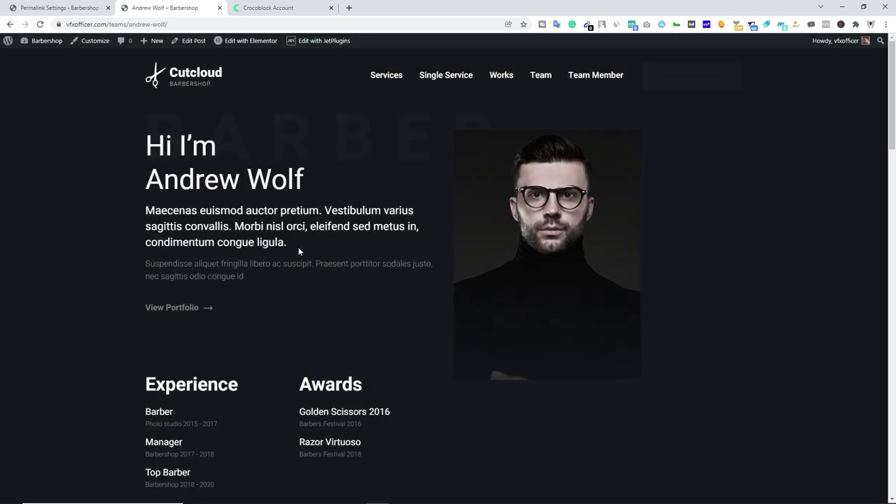
Read through the team member profile's intro, Experience and Awards text.
{"action": "left_click_drag", "start_coordinate": [288, 249], "coordinate": [145, 210]}
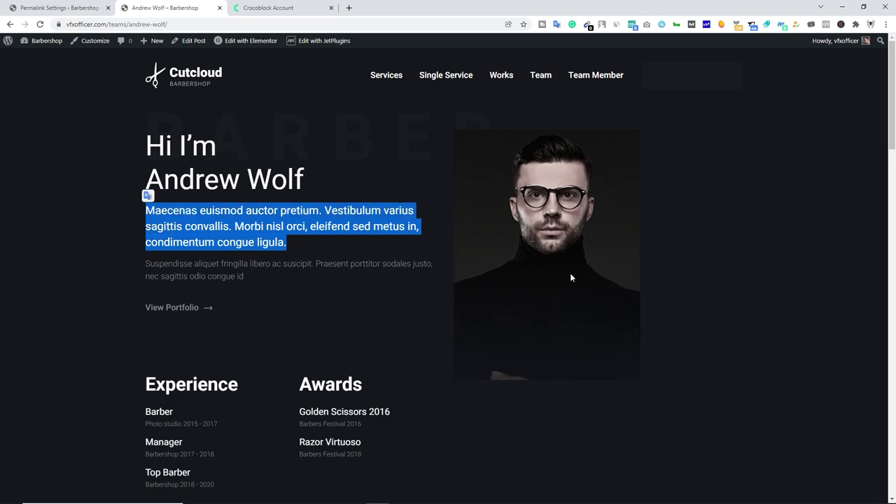
{"action": "scroll", "coordinate": [277, 255], "scroll_direction": "down", "scroll_amount": 2}
{"action": "left_click_drag", "start_coordinate": [146, 244], "coordinate": [238, 245]}
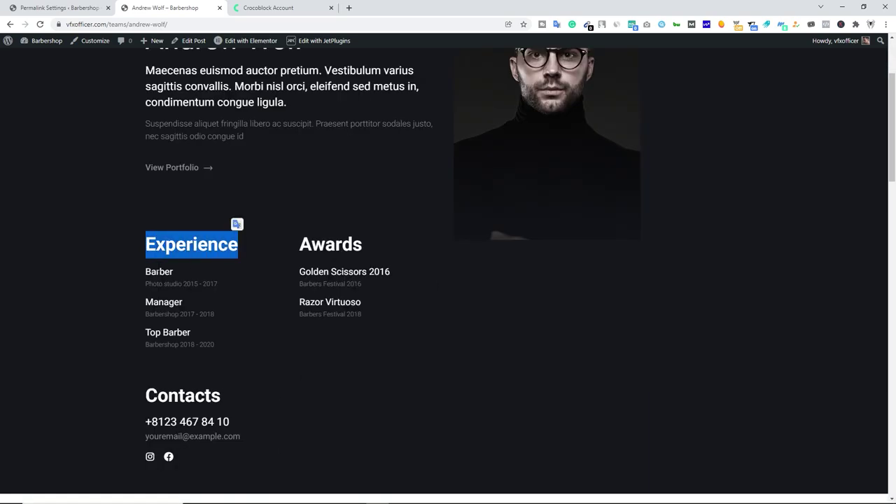
{"action": "left_click_drag", "start_coordinate": [298, 250], "coordinate": [362, 255]}
{"action": "scroll", "coordinate": [362, 259], "scroll_direction": "down", "scroll_amount": 2}
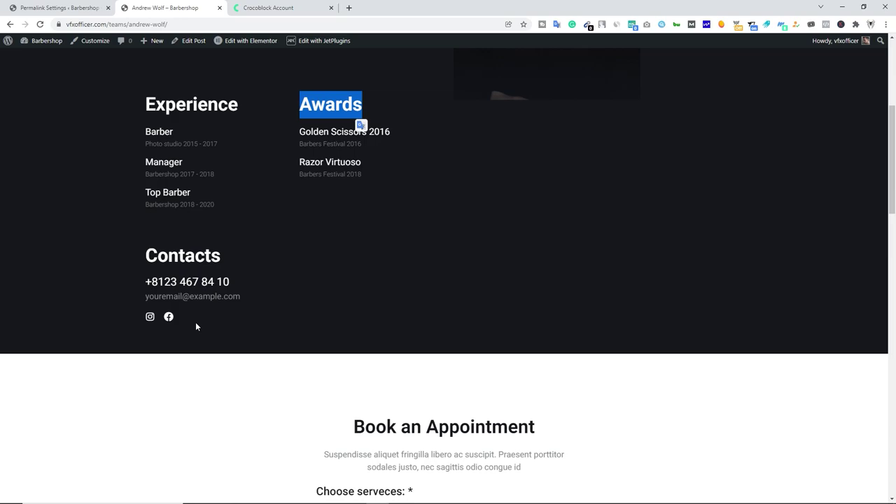
{"action": "left_click", "coordinate": [255, 323]}
{"action": "scroll", "coordinate": [332, 304], "scroll_direction": "down", "scroll_amount": 4}
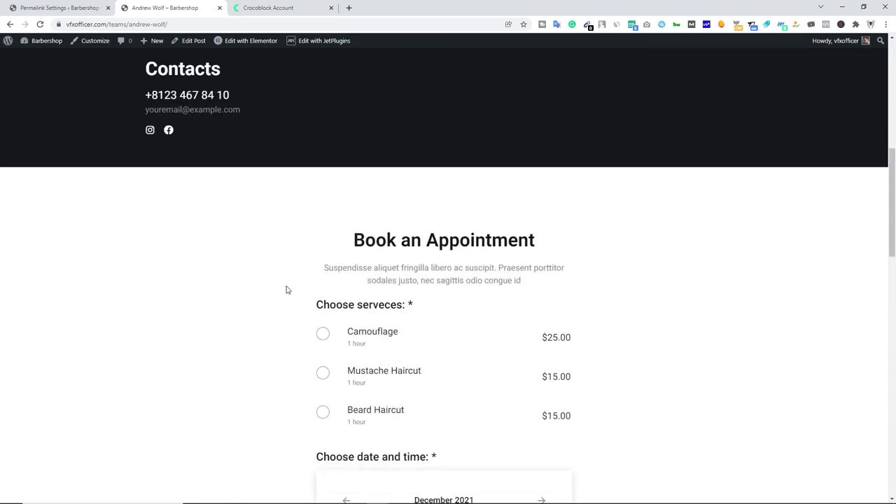
{"action": "left_click_drag", "start_coordinate": [353, 147], "coordinate": [528, 168]}
{"action": "scroll", "coordinate": [530, 145], "scroll_direction": "down", "scroll_amount": 1}
{"action": "left_click", "coordinate": [530, 144]}
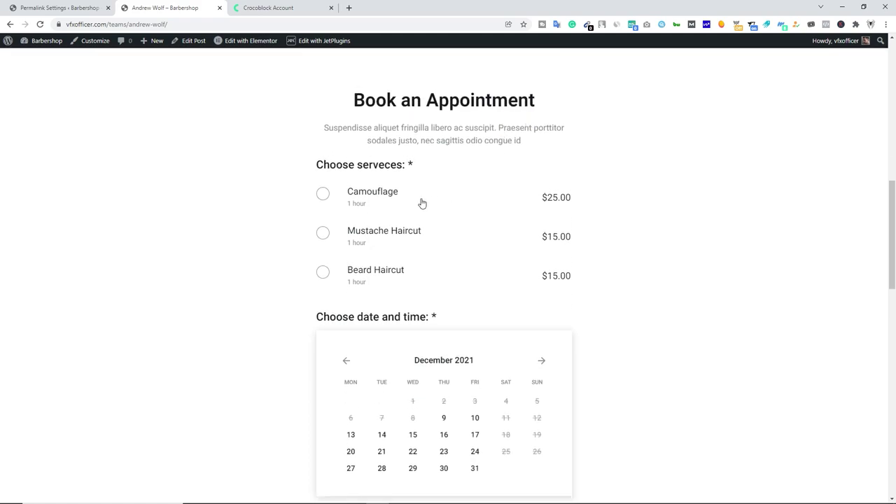
Book Camouflage on Friday December 24 in the 15:00-16:00 slot.
{"action": "left_click", "coordinate": [371, 196]}
{"action": "scroll", "coordinate": [409, 201], "scroll_direction": "down", "scroll_amount": 2}
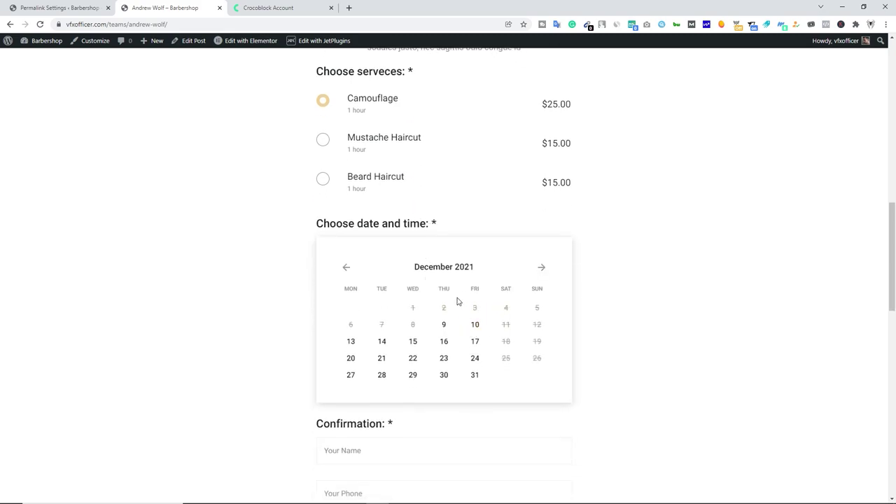
{"action": "left_click", "coordinate": [475, 360]}
{"action": "scroll", "coordinate": [493, 358], "scroll_direction": "down", "scroll_amount": 3}
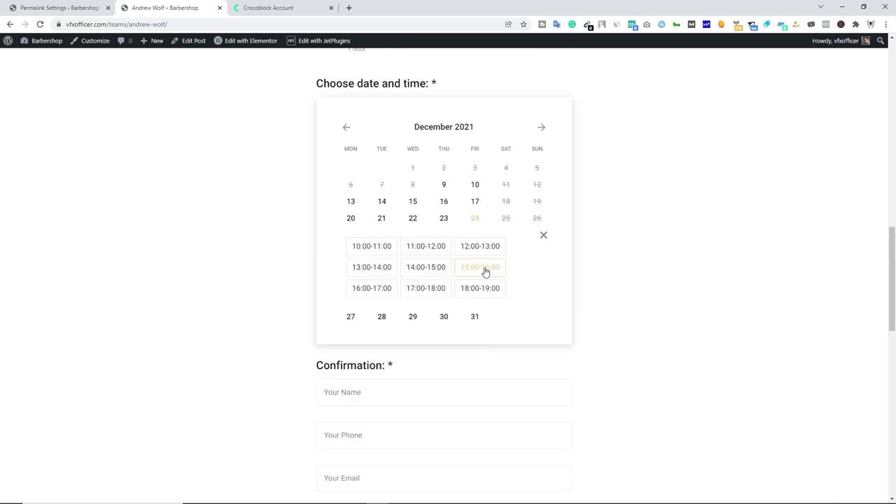
{"action": "left_click", "coordinate": [485, 273]}
{"action": "scroll", "coordinate": [390, 254], "scroll_direction": "down", "scroll_amount": 3}
Step through the Your Name, Your Phone and Your Email fields, then open the Team Member page.
{"action": "left_click", "coordinate": [365, 206]}
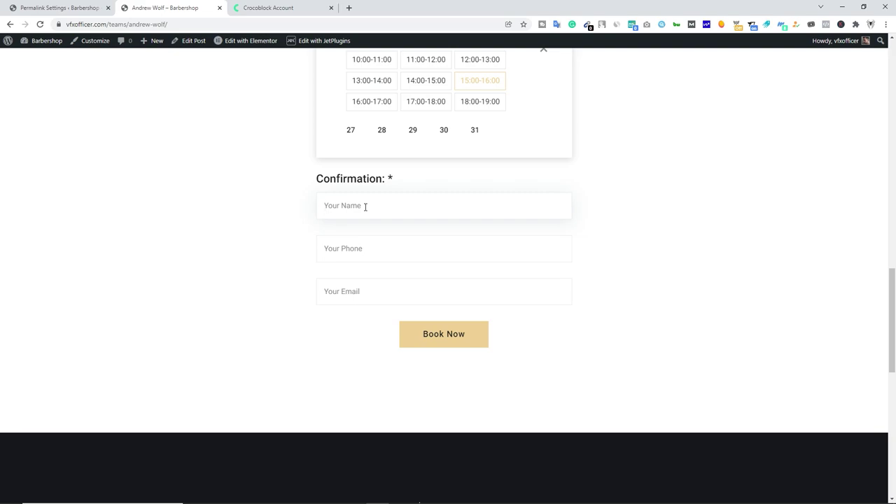
{"action": "left_click", "coordinate": [360, 248]}
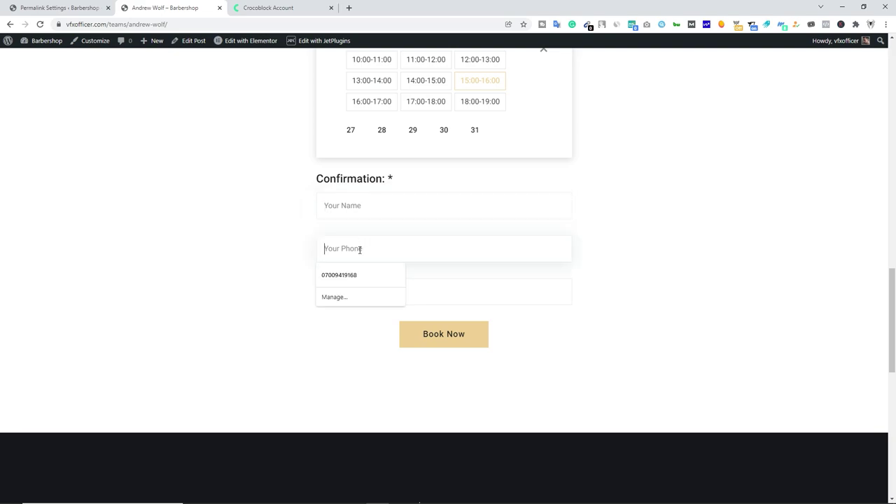
{"action": "left_click", "coordinate": [439, 294]}
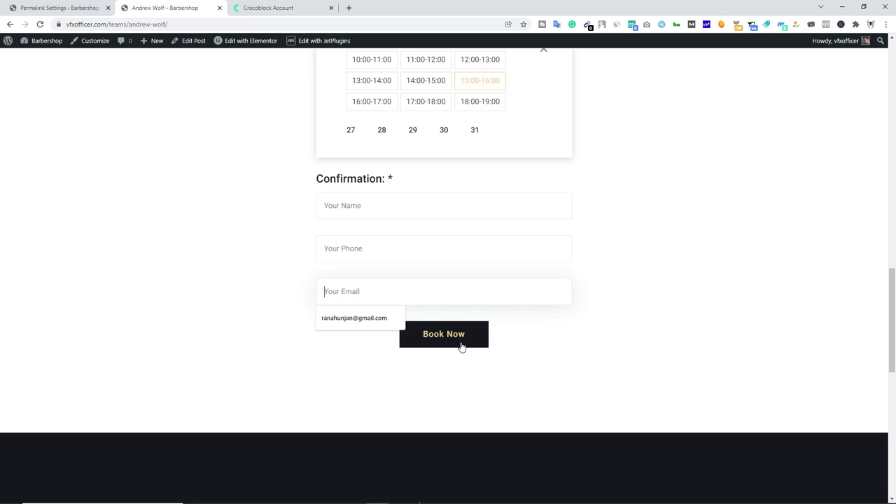
{"action": "scroll", "coordinate": [238, 271], "scroll_direction": "up", "scroll_amount": 10}
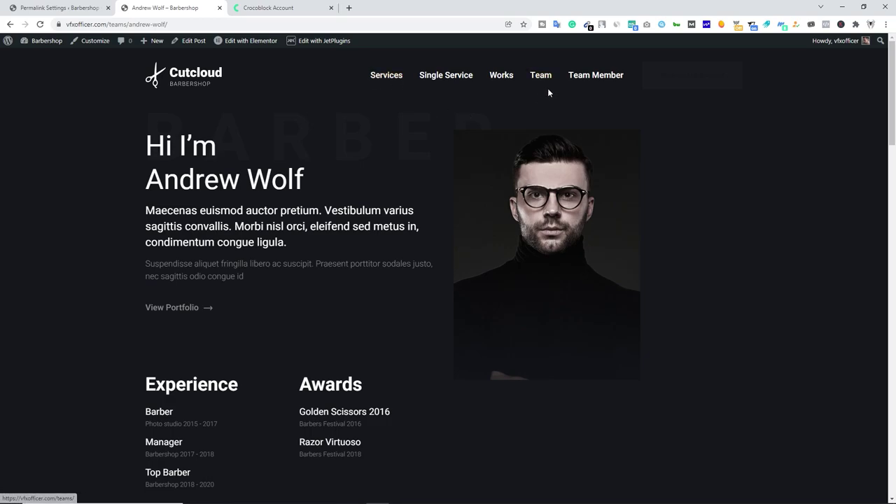
{"action": "left_click", "coordinate": [602, 83]}
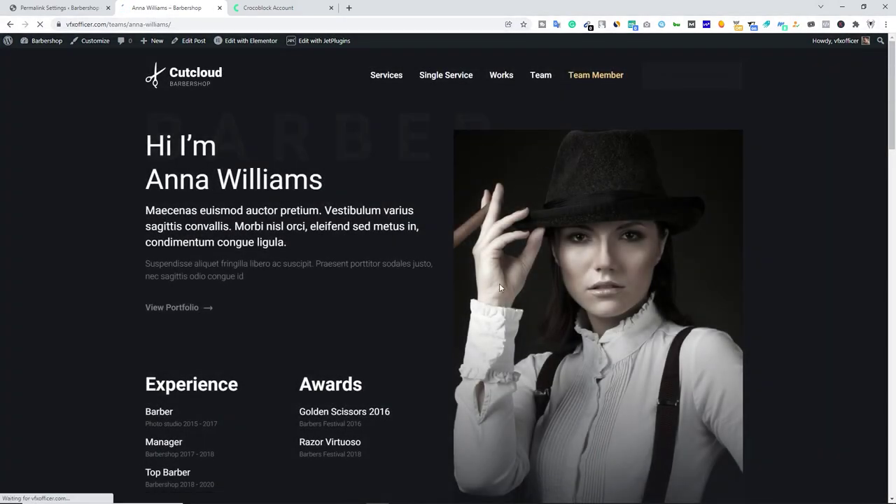
Review the second team member's profile and highlight her name, then go to Single Service.
{"action": "scroll", "coordinate": [536, 275], "scroll_direction": "down", "scroll_amount": 2}
{"action": "scroll", "coordinate": [455, 297], "scroll_direction": "down", "scroll_amount": 3}
{"action": "scroll", "coordinate": [490, 302], "scroll_direction": "up", "scroll_amount": 5}
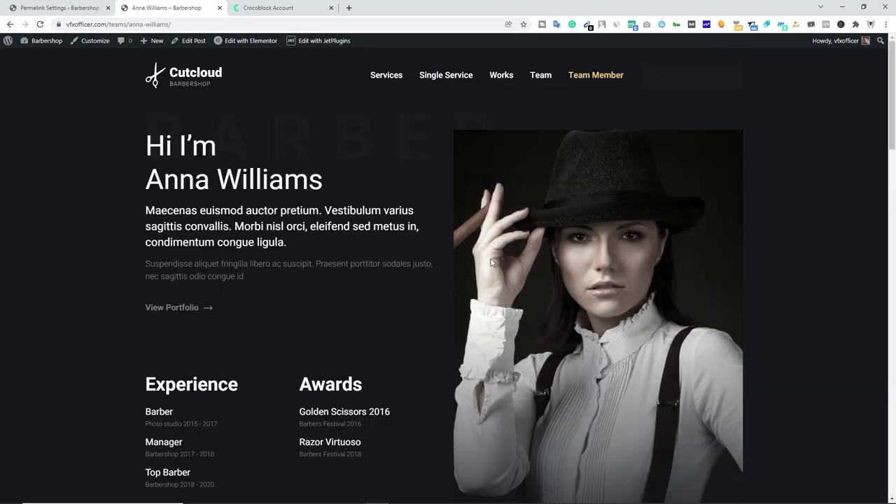
{"action": "left_click_drag", "start_coordinate": [146, 180], "coordinate": [309, 179]}
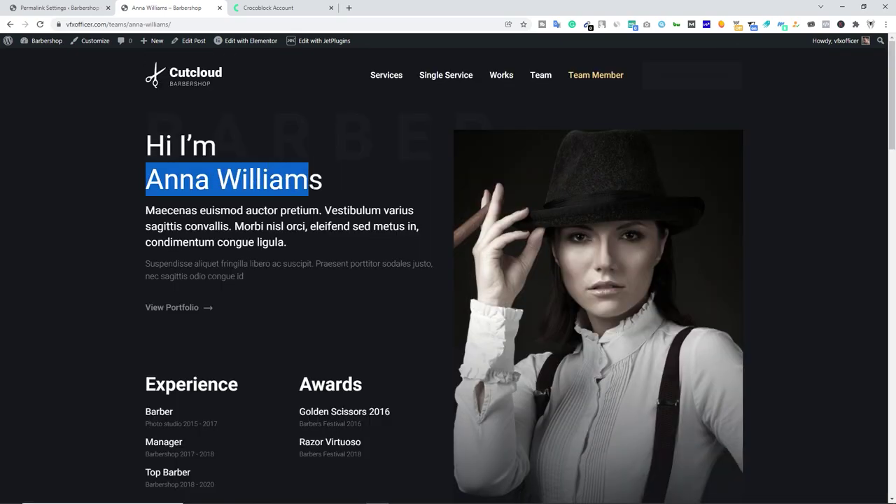
{"action": "left_click", "coordinate": [607, 318]}
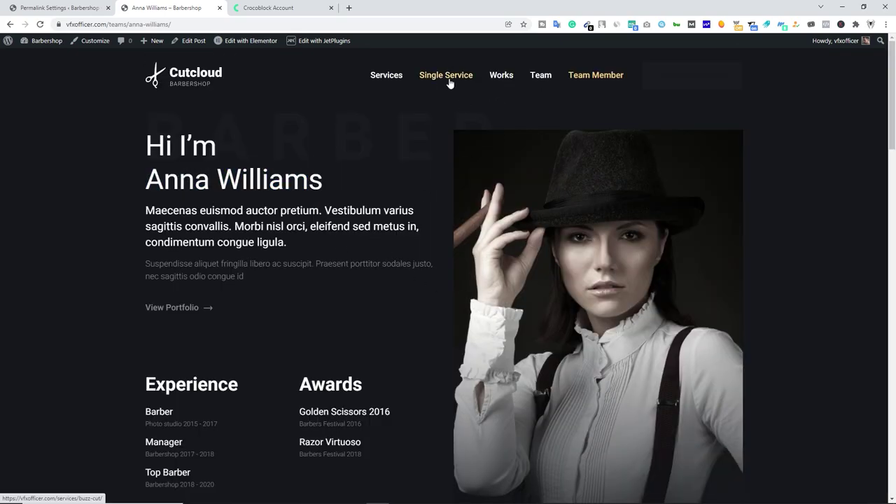
{"action": "left_click", "coordinate": [451, 80]}
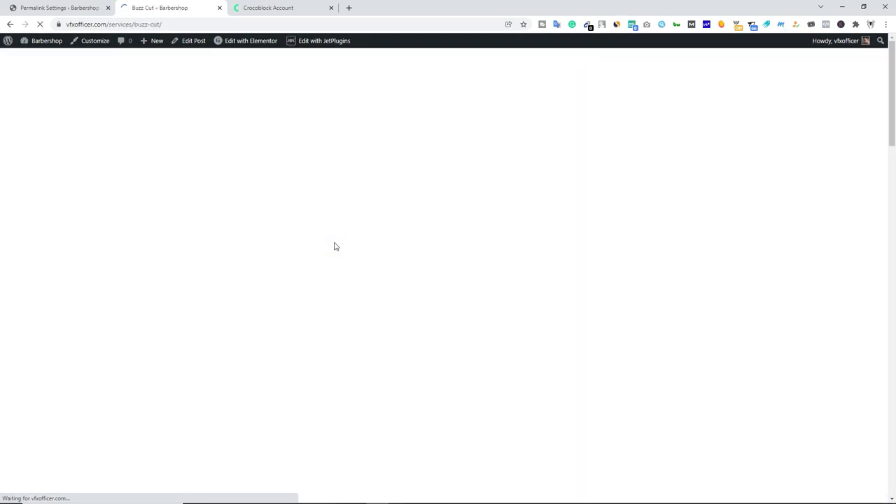
Highlight the Buzz Cut heading and its $25.00, 1h and Sharp Blade details.
{"action": "scroll", "coordinate": [343, 258], "scroll_direction": "down", "scroll_amount": 2}
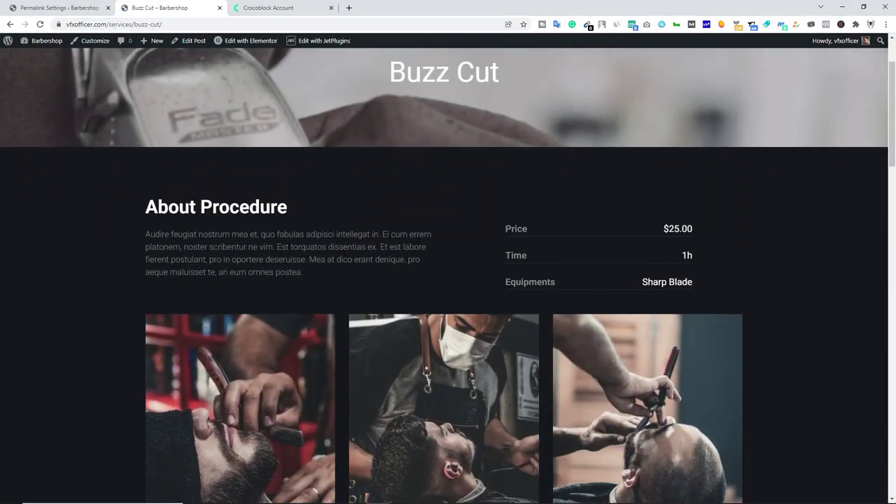
{"action": "scroll", "coordinate": [371, 273], "scroll_direction": "down", "scroll_amount": 3}
{"action": "scroll", "coordinate": [420, 203], "scroll_direction": "up", "scroll_amount": 5}
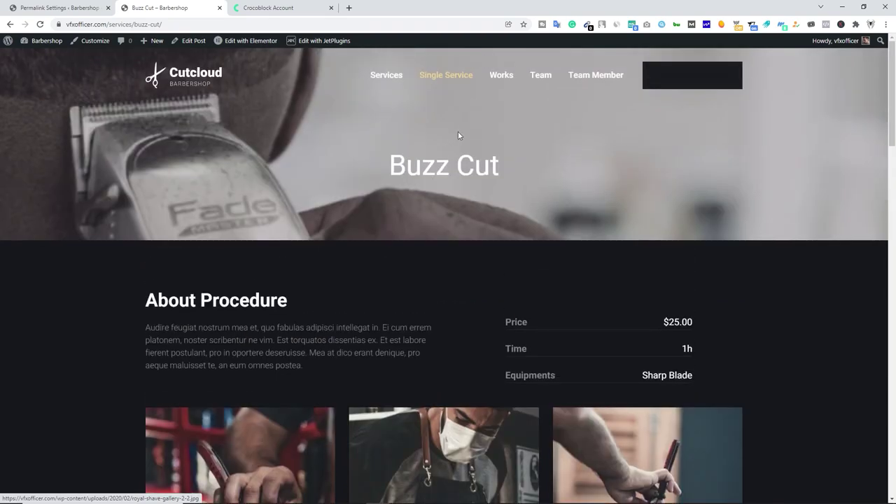
{"action": "left_click_drag", "start_coordinate": [395, 162], "coordinate": [508, 170]}
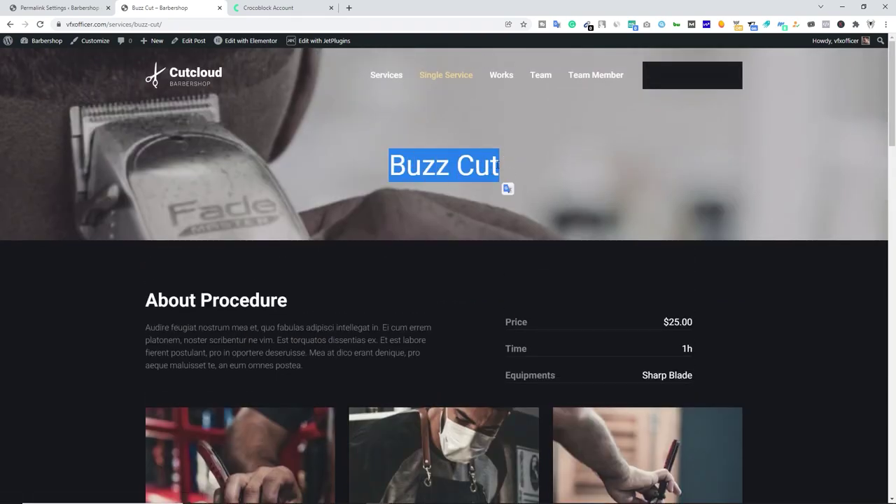
{"action": "left_click", "coordinate": [435, 162]}
{"action": "scroll", "coordinate": [371, 326], "scroll_direction": "down", "scroll_amount": 3}
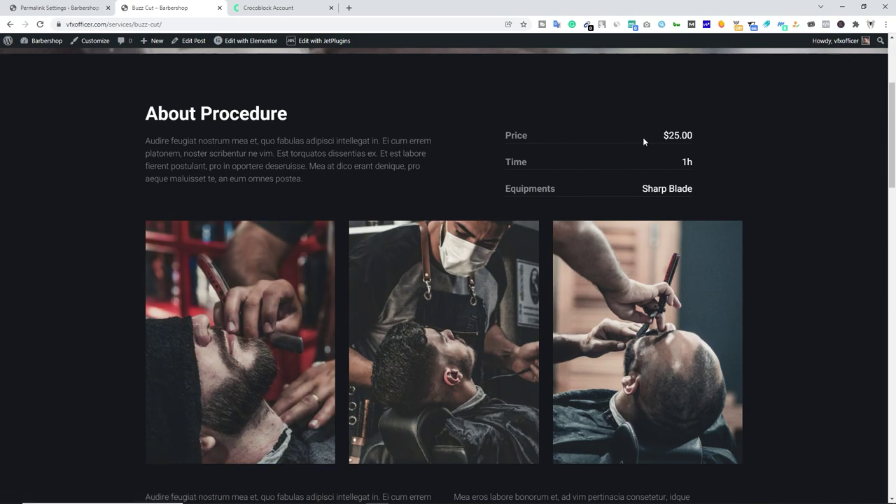
{"action": "left_click_drag", "start_coordinate": [662, 135], "coordinate": [694, 136]}
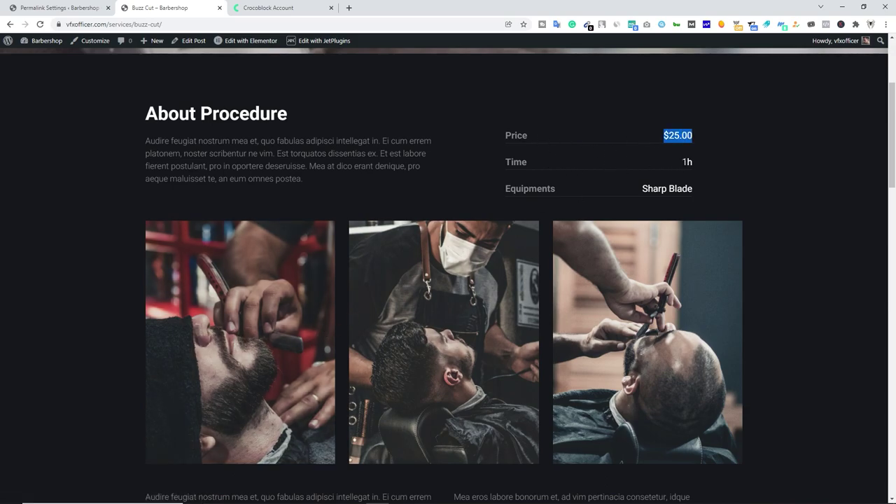
{"action": "double_click", "coordinate": [699, 163]}
{"action": "left_click_drag", "start_coordinate": [641, 193], "coordinate": [694, 192]}
{"action": "left_click", "coordinate": [592, 200]}
{"action": "left_click_drag", "start_coordinate": [161, 141], "coordinate": [308, 181]}
{"action": "key", "text": "ctrl+c"}
{"action": "left_click", "coordinate": [335, 185]}
Open the booking form's barber dropdown and scroll back to the top of the page.
{"action": "scroll", "coordinate": [75, 246], "scroll_direction": "down", "scroll_amount": 5}
{"action": "scroll", "coordinate": [78, 250], "scroll_direction": "down", "scroll_amount": 4}
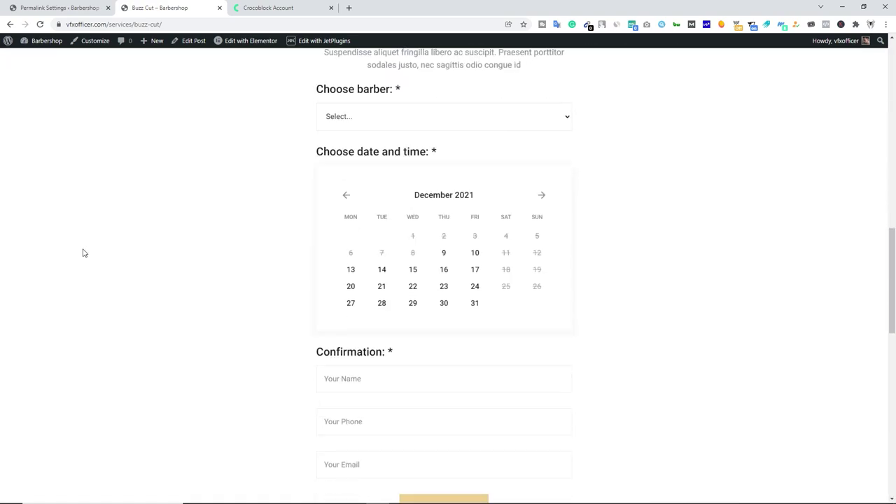
{"action": "scroll", "coordinate": [361, 233], "scroll_direction": "up", "scroll_amount": 2}
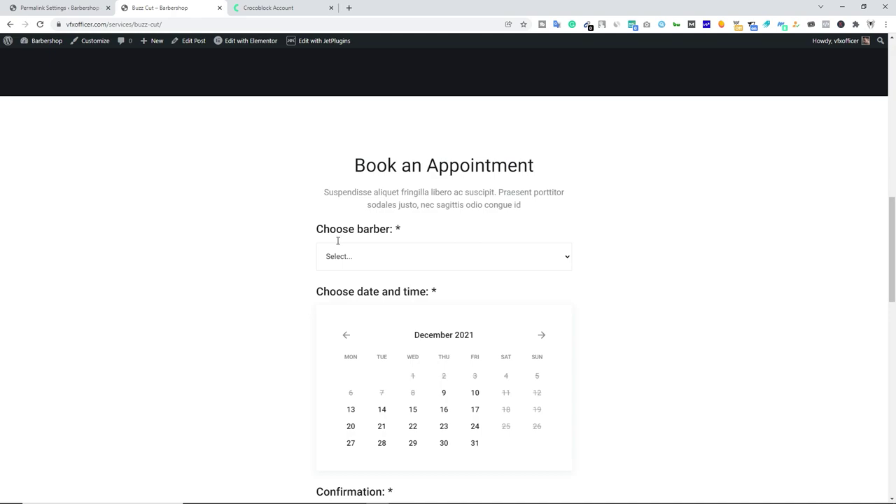
{"action": "left_click", "coordinate": [366, 261]}
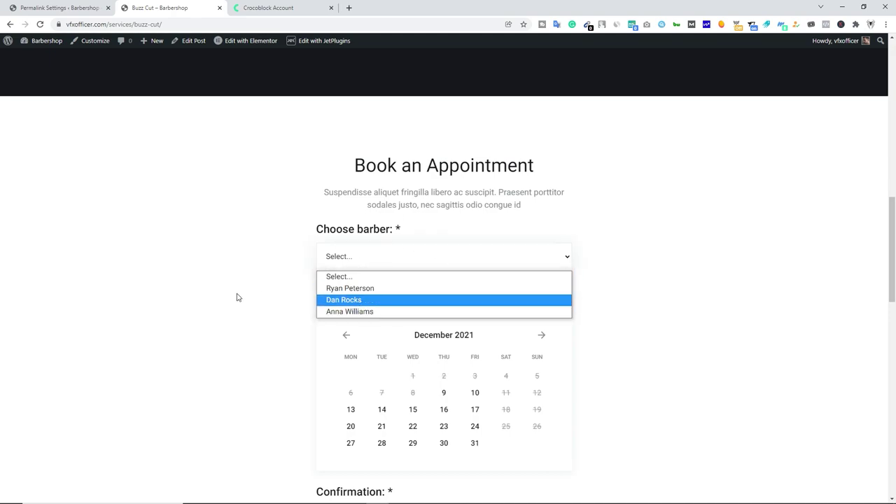
{"action": "scroll", "coordinate": [355, 320], "scroll_direction": "down", "scroll_amount": 2}
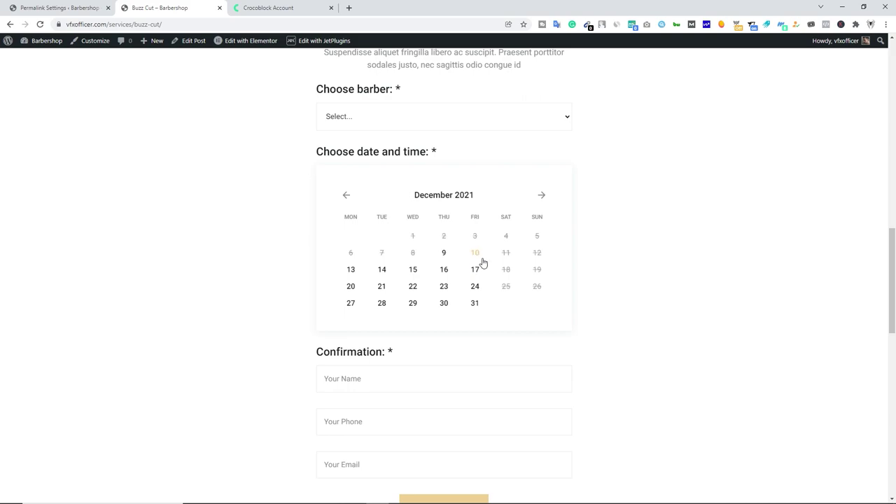
{"action": "scroll", "coordinate": [434, 269], "scroll_direction": "down", "scroll_amount": 2}
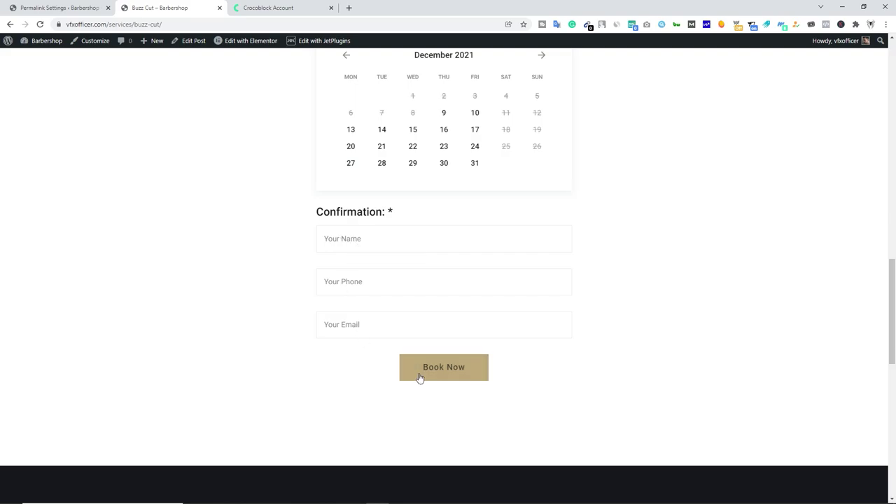
{"action": "scroll", "coordinate": [293, 303], "scroll_direction": "up", "scroll_amount": 3}
{"action": "scroll", "coordinate": [293, 303], "scroll_direction": "up", "scroll_amount": 15}
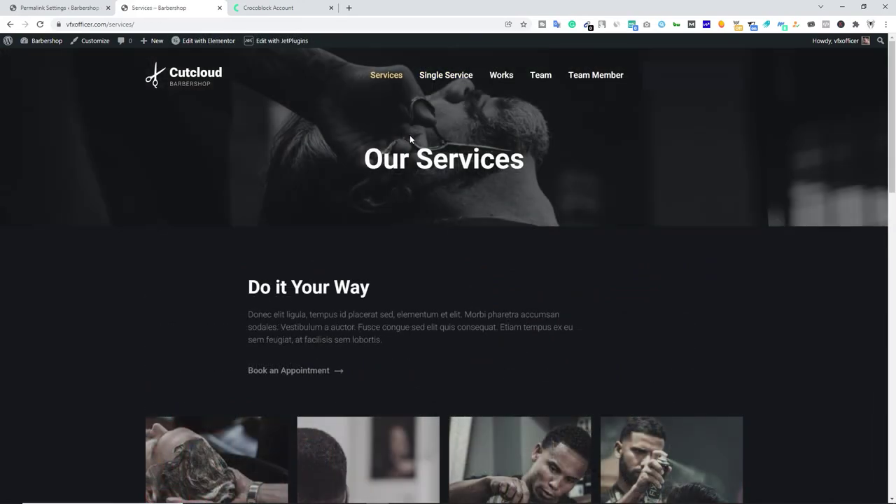
Scroll through the Services archive grid and return to the Permalink Settings tab.
{"action": "scroll", "coordinate": [408, 260], "scroll_direction": "down", "scroll_amount": 4}
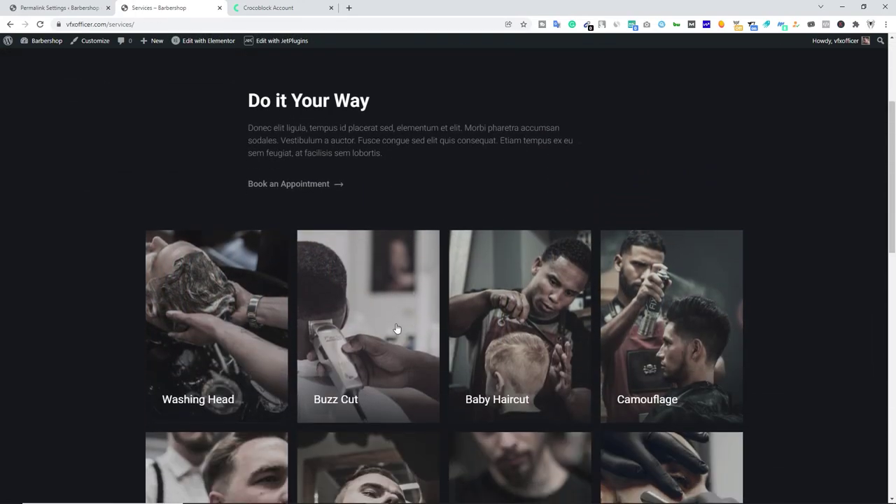
{"action": "scroll", "coordinate": [486, 392], "scroll_direction": "down", "scroll_amount": 2}
{"action": "scroll", "coordinate": [416, 350], "scroll_direction": "down", "scroll_amount": 2}
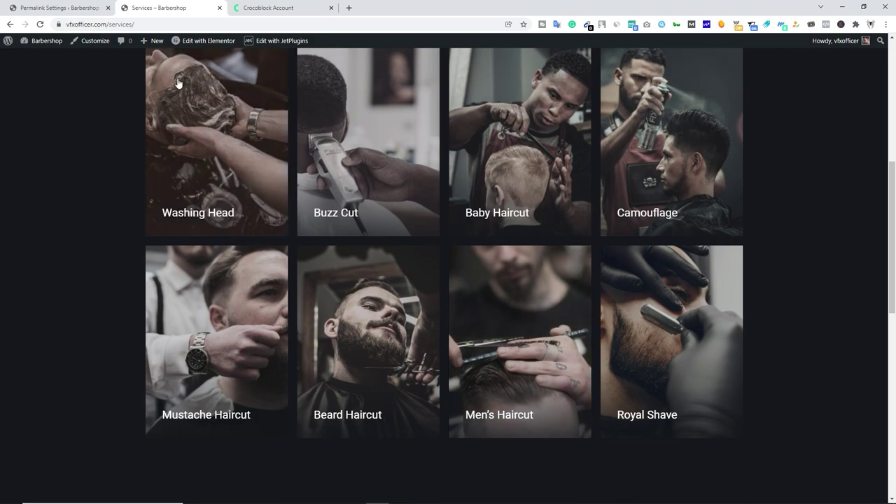
{"action": "left_click", "coordinate": [56, 10]}
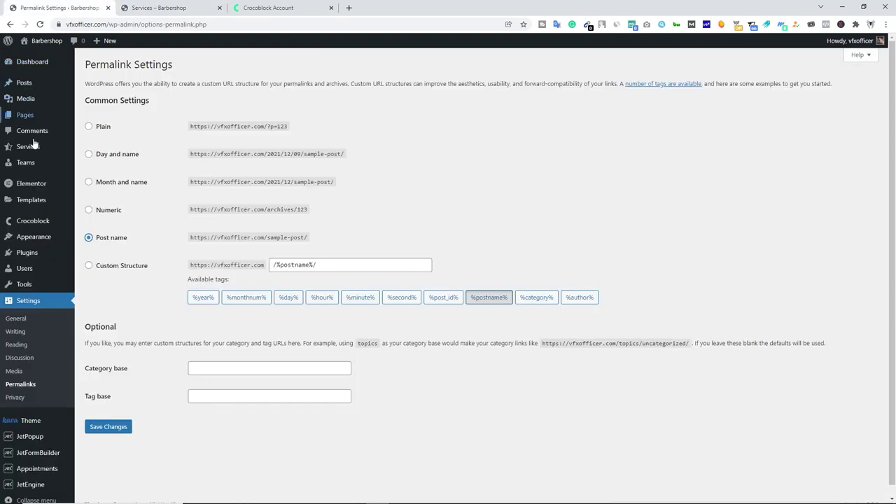
Create a new service titled Military Hair Cut with the lorem-ipsum body paragraph.
{"action": "mouse_move", "coordinate": [33, 147]}
{"action": "left_click", "coordinate": [95, 161]}
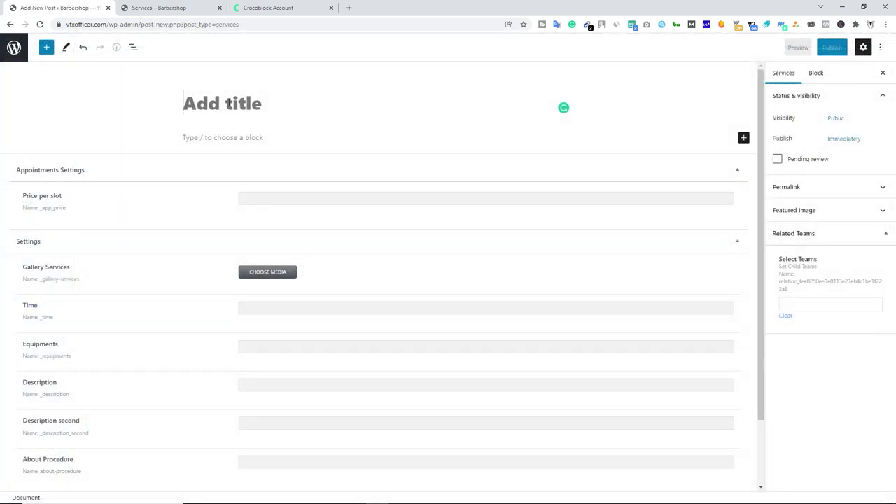
{"action": "type", "text": "Military Hair Cut"}
{"action": "left_click", "coordinate": [220, 137]}
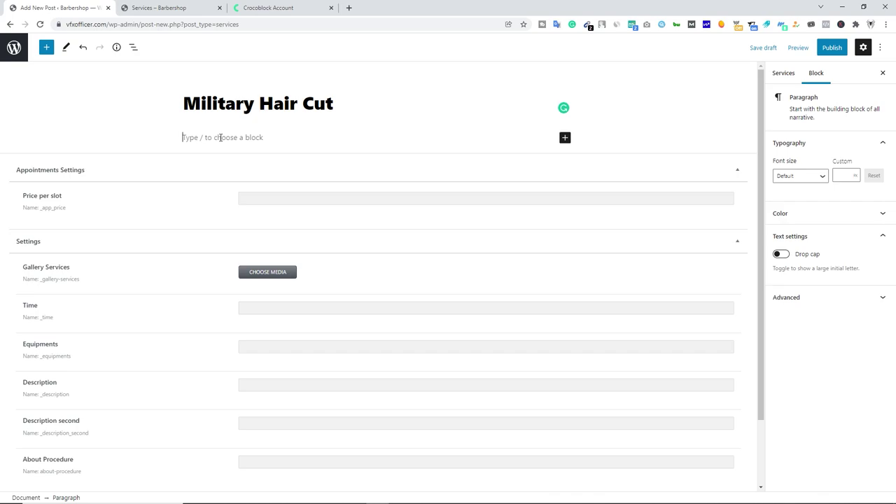
{"action": "key", "text": "ctrl+v"}
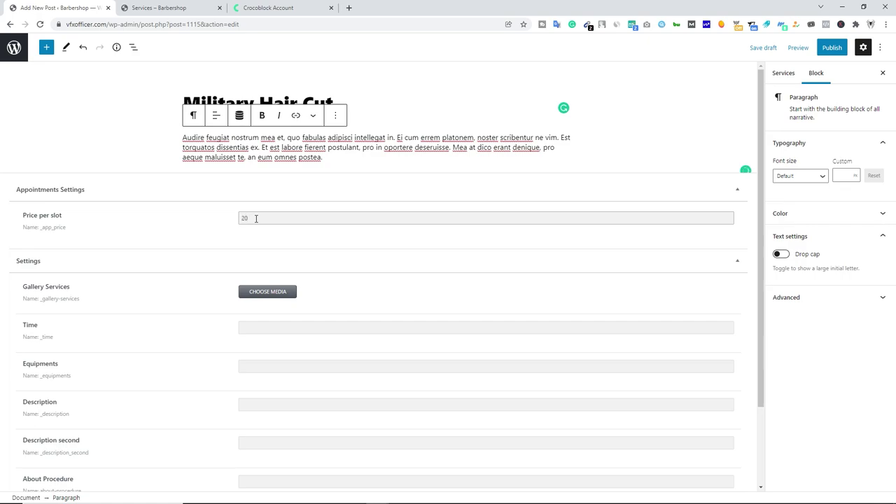
{"action": "scroll", "coordinate": [257, 220], "scroll_direction": "down", "scroll_amount": 1}
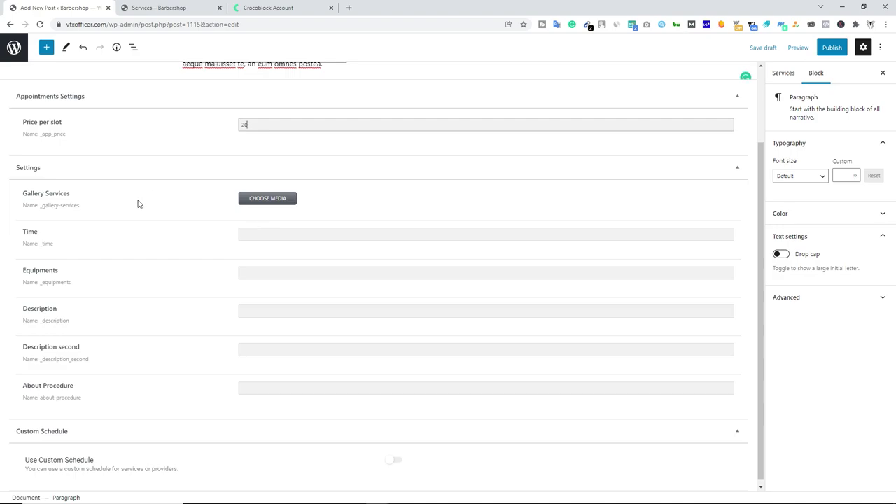
{"action": "left_click", "coordinate": [266, 203]}
Choose gallery-14-2.jpg from the Media Library as the Gallery Services image.
{"action": "left_click", "coordinate": [82, 79]}
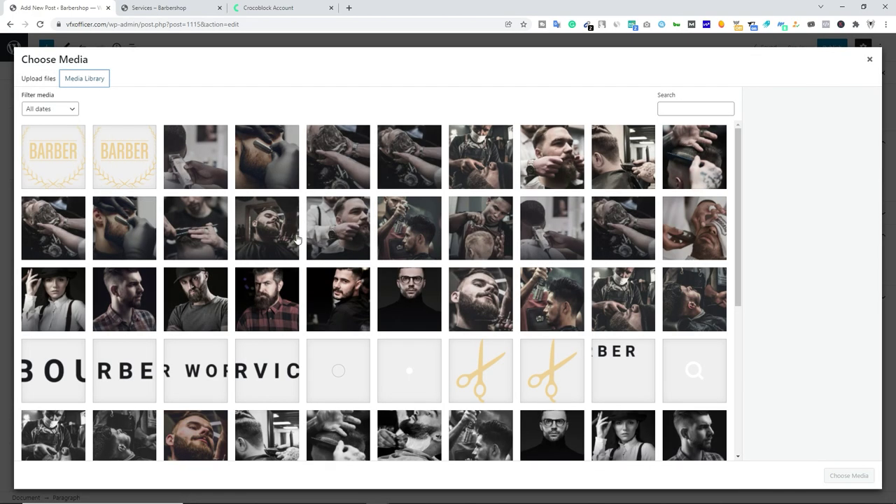
{"action": "left_click", "coordinate": [54, 85]}
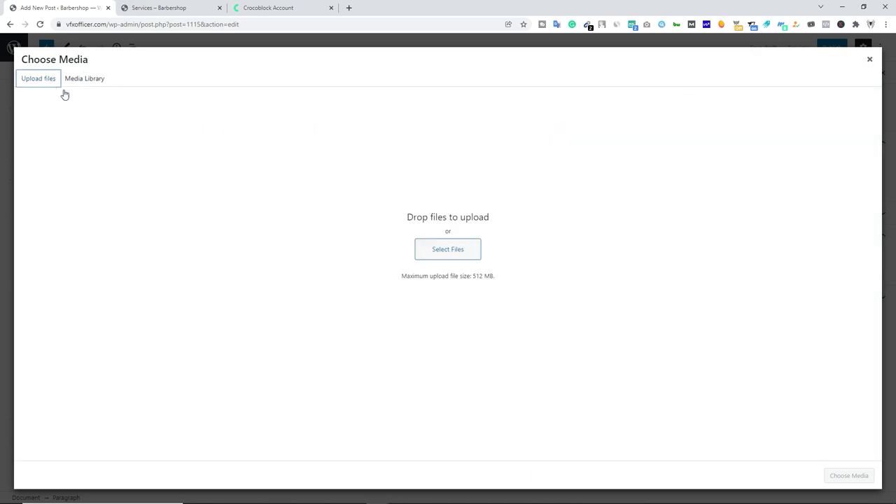
{"action": "left_click", "coordinate": [98, 82]}
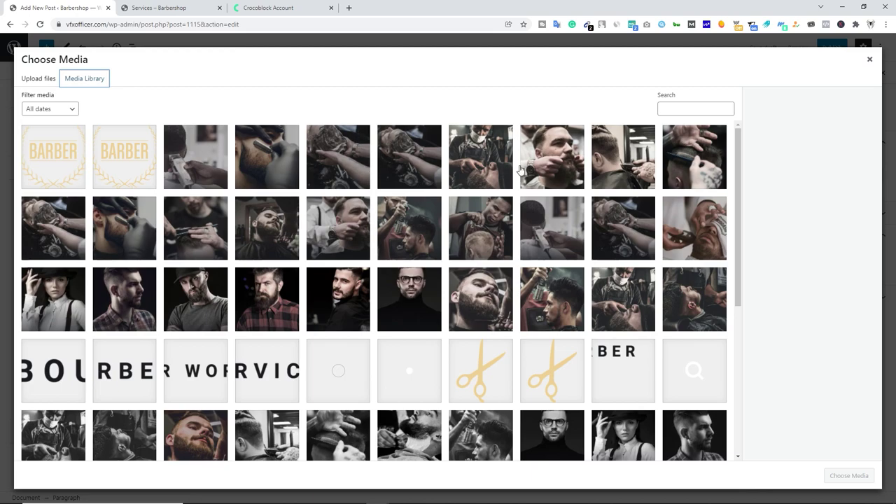
{"action": "left_click", "coordinate": [607, 163]}
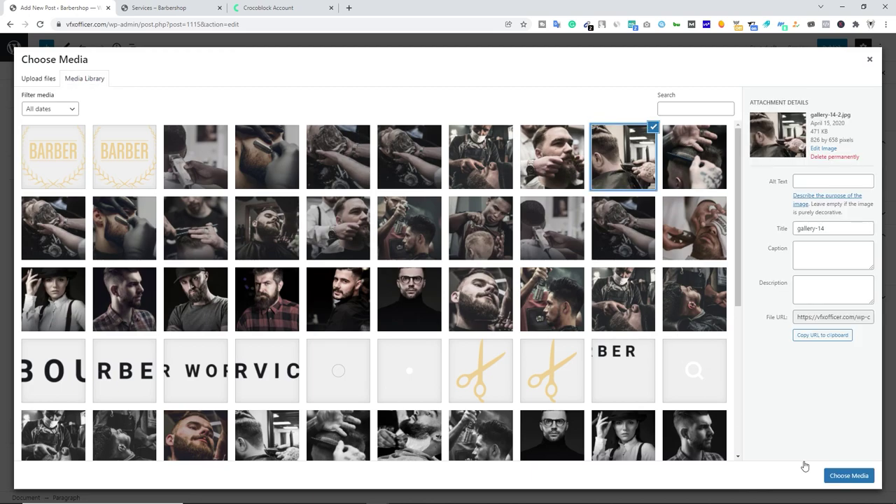
{"action": "left_click", "coordinate": [843, 478]}
{"action": "left_click", "coordinate": [265, 285]}
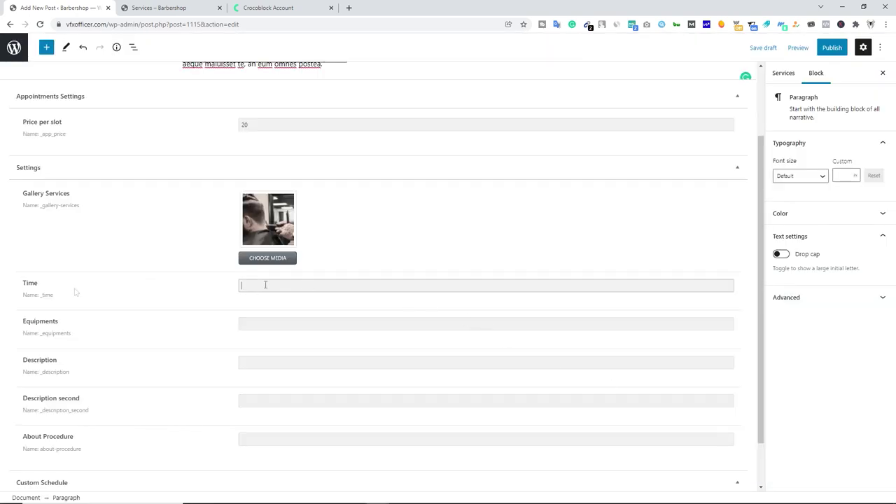
Fill Time 1 and Equipments Sharp Blade, and paste the lorem-ipsum paragraph into About Procedure.
{"action": "left_click", "coordinate": [256, 327]}
{"action": "type", "text": "Sharp Blade"}
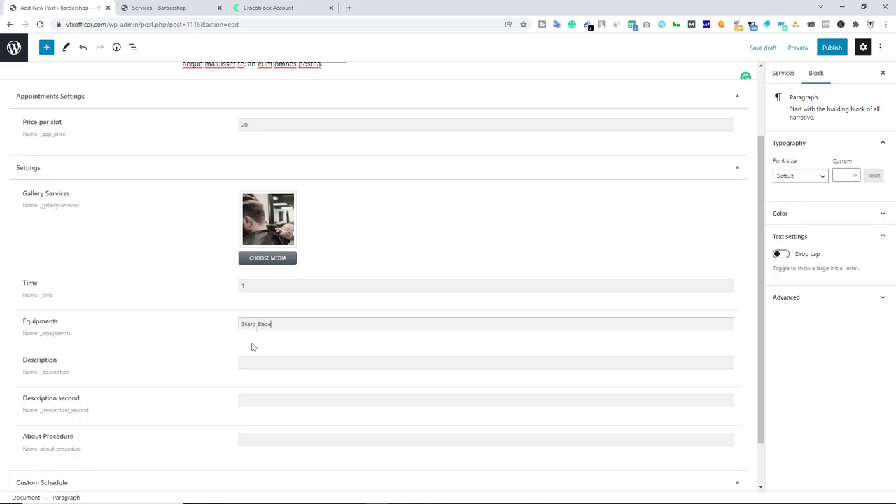
{"action": "left_click", "coordinate": [247, 363]}
{"action": "scroll", "coordinate": [253, 225], "scroll_direction": "up", "scroll_amount": 2}
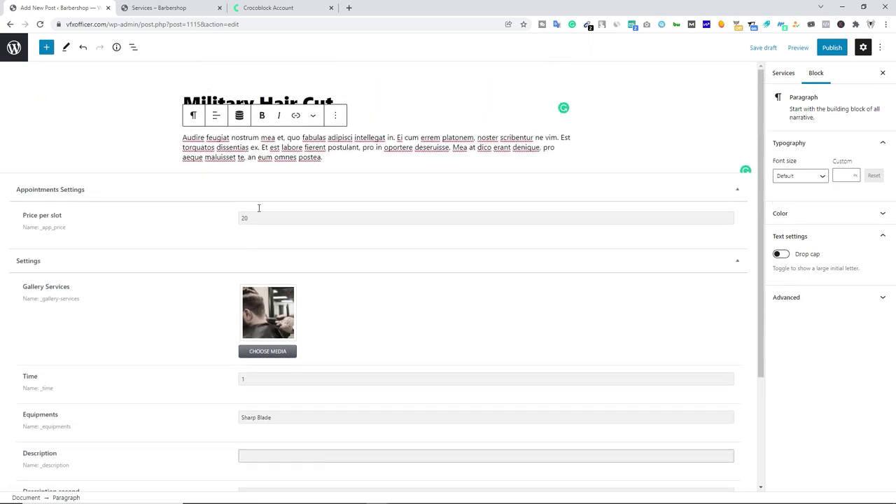
{"action": "left_click_drag", "start_coordinate": [261, 138], "coordinate": [558, 147]}
{"action": "key", "text": "ctrl+c"}
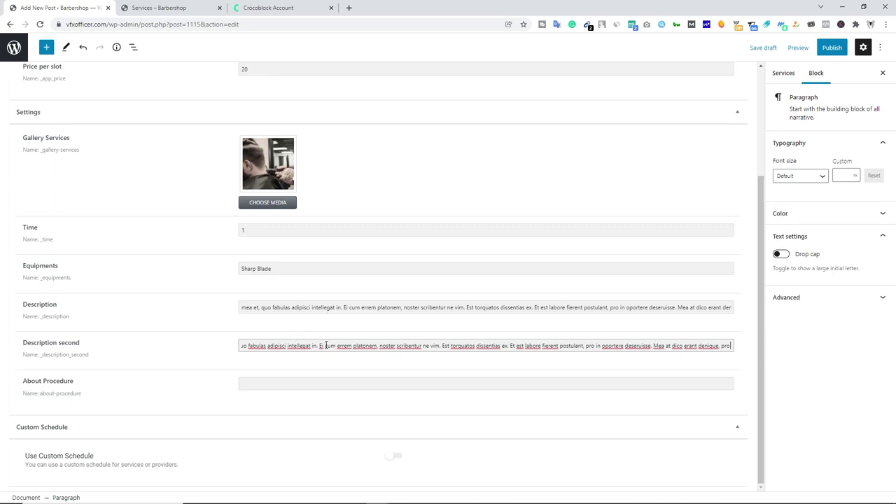
{"action": "left_click", "coordinate": [269, 384]}
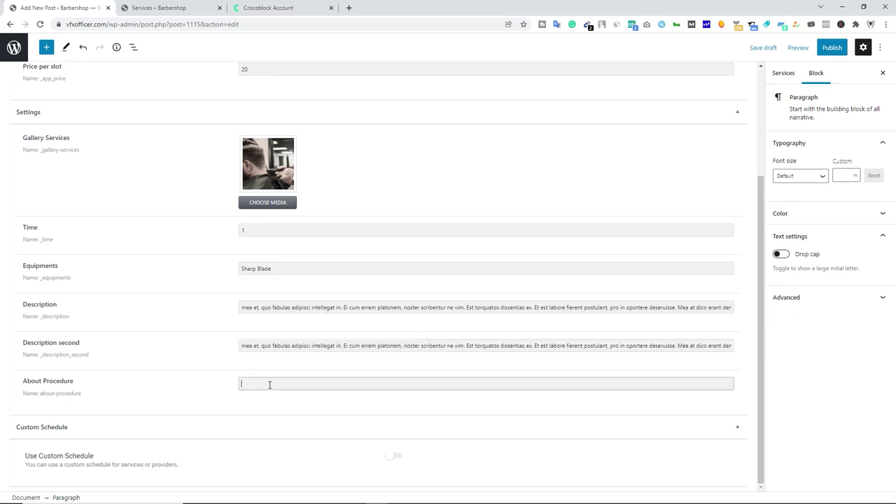
{"action": "key", "text": "ctrl+v"}
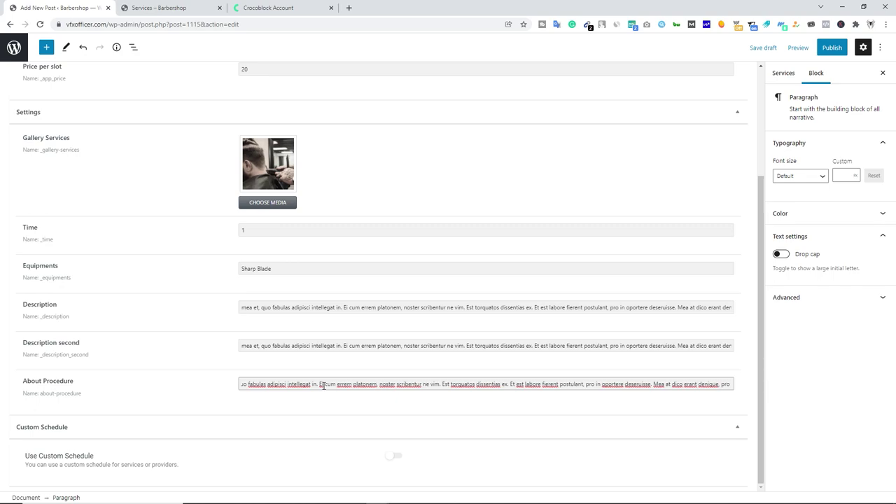
Set the gallery-14 photo as the service's featured image.
{"action": "left_click", "coordinate": [796, 74]}
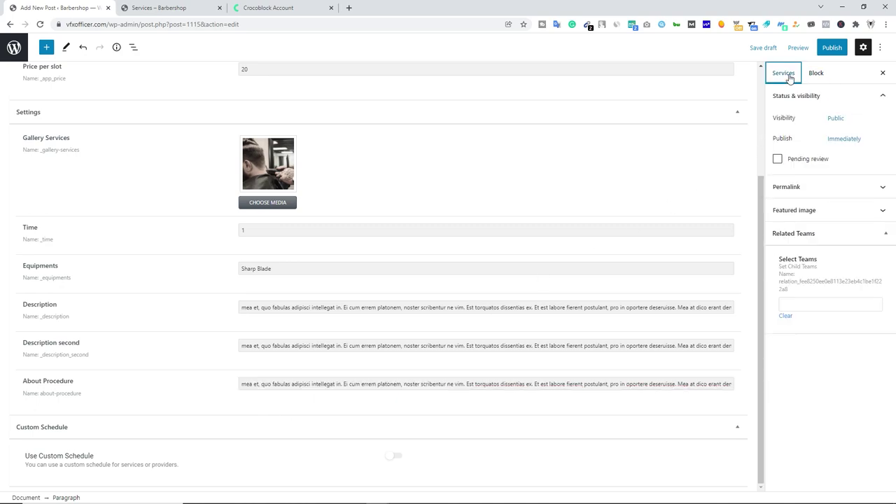
{"action": "left_click", "coordinate": [814, 212]}
{"action": "left_click", "coordinate": [833, 249]}
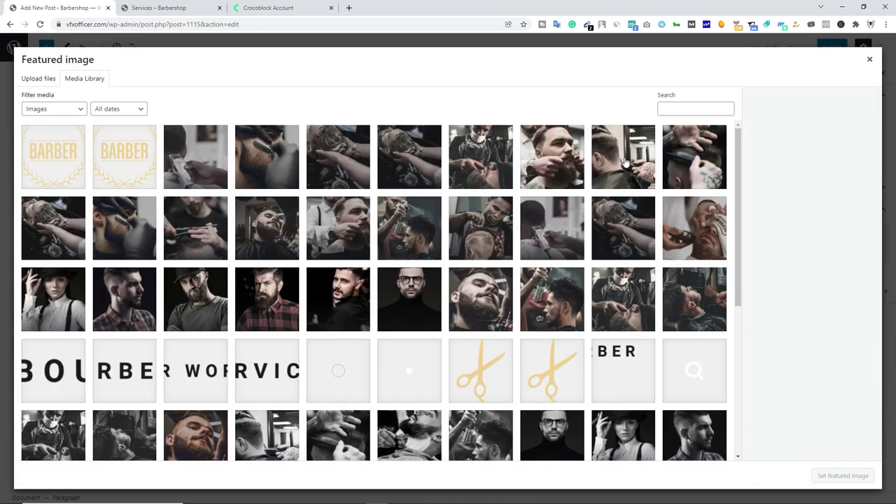
{"action": "left_click", "coordinate": [625, 161]}
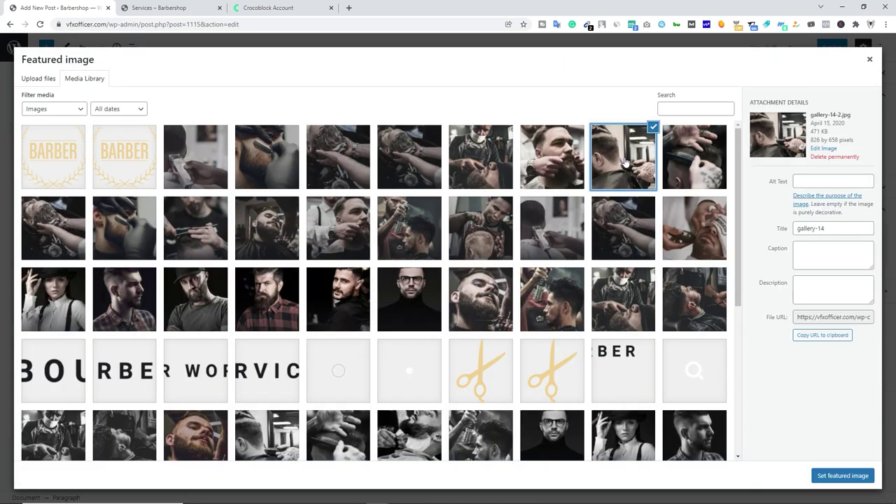
{"action": "left_click", "coordinate": [839, 480]}
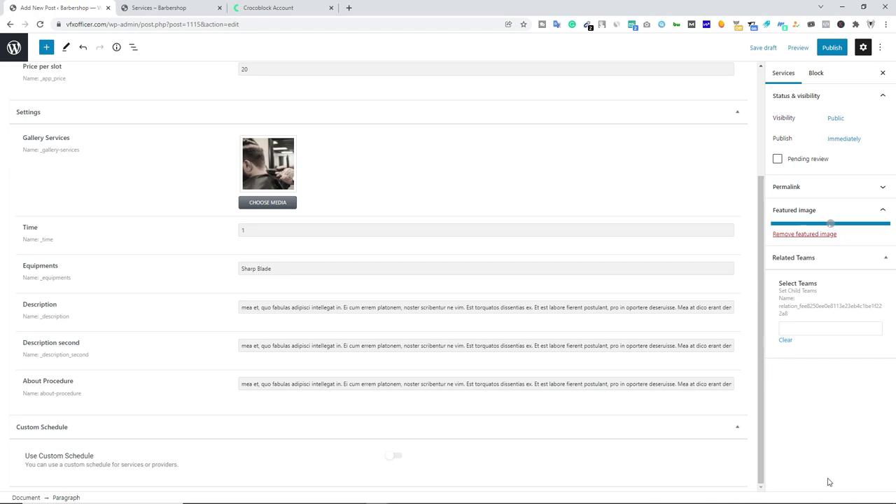
Link a related team member, check the URL slug, and publish the service.
{"action": "left_click", "coordinate": [799, 432]}
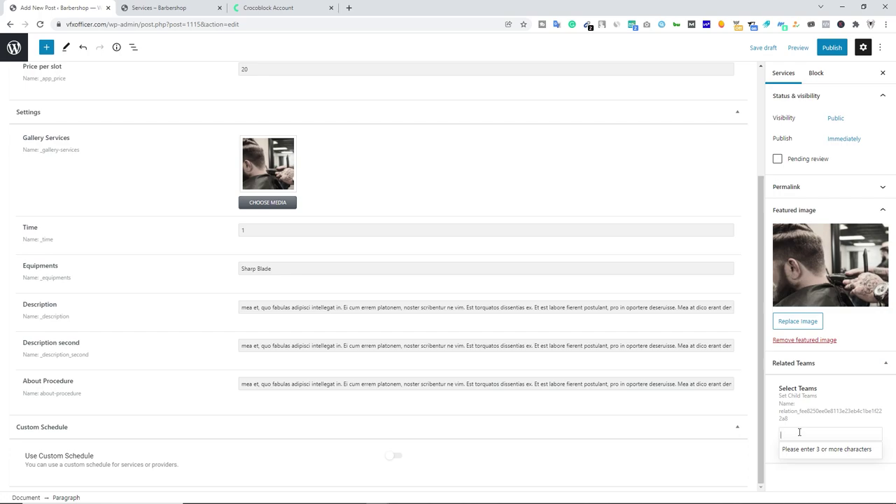
{"action": "key", "text": "Return"}
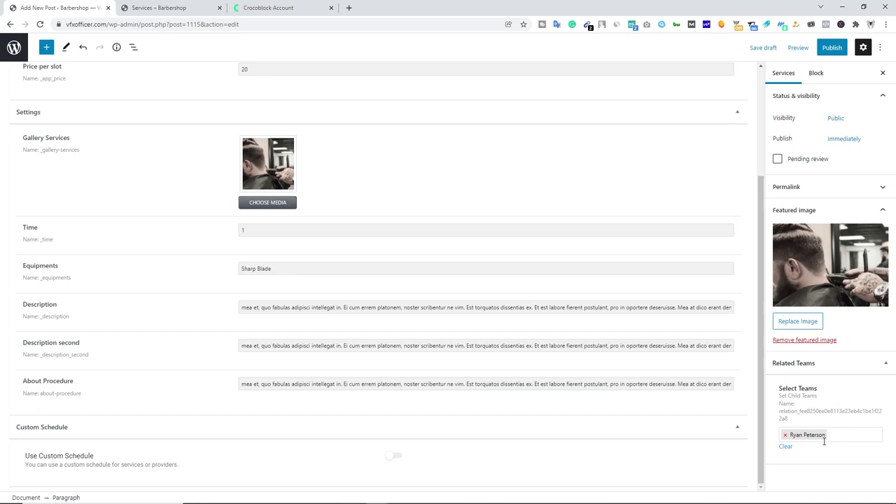
{"action": "left_click", "coordinate": [832, 186]}
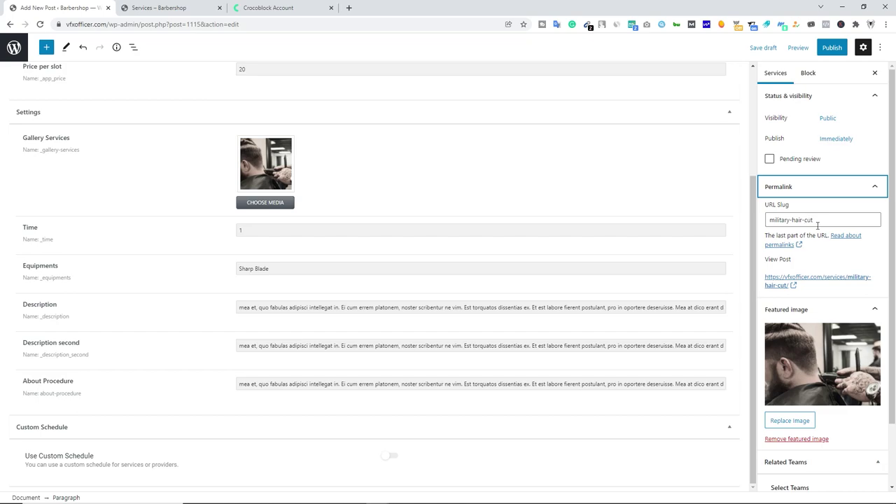
{"action": "left_click", "coordinate": [832, 48]}
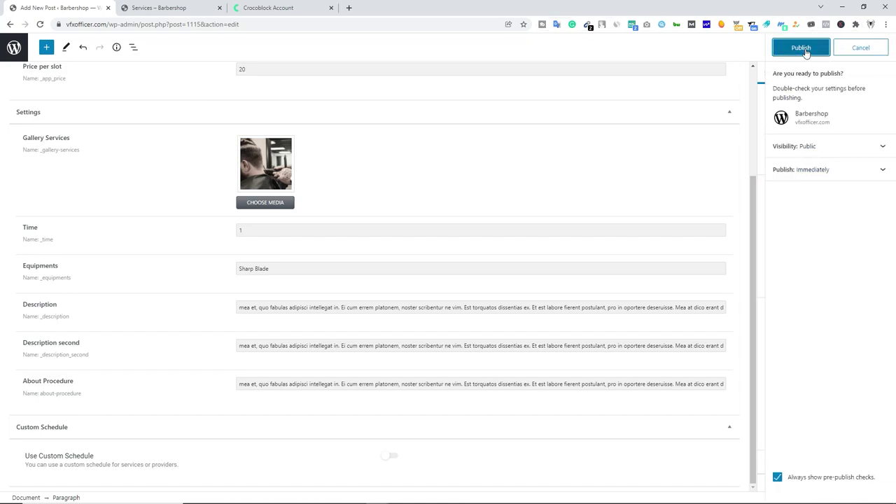
{"action": "left_click", "coordinate": [806, 50]}
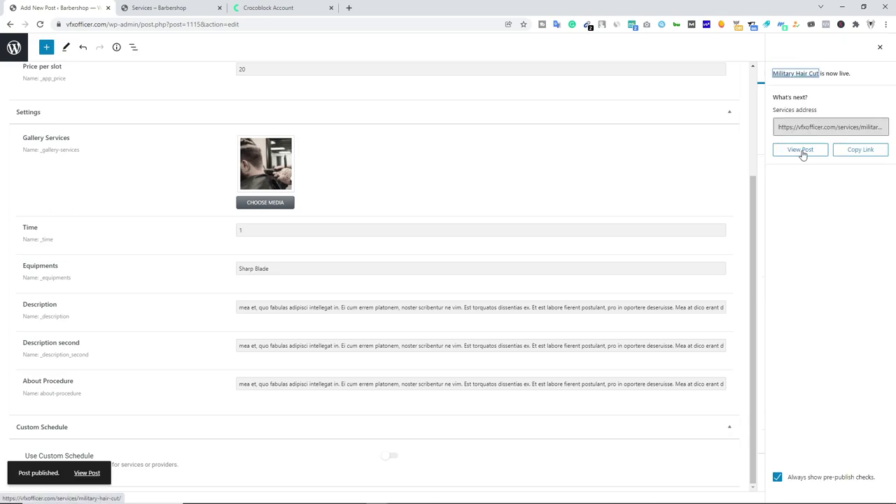
{"action": "left_click", "coordinate": [801, 150]}
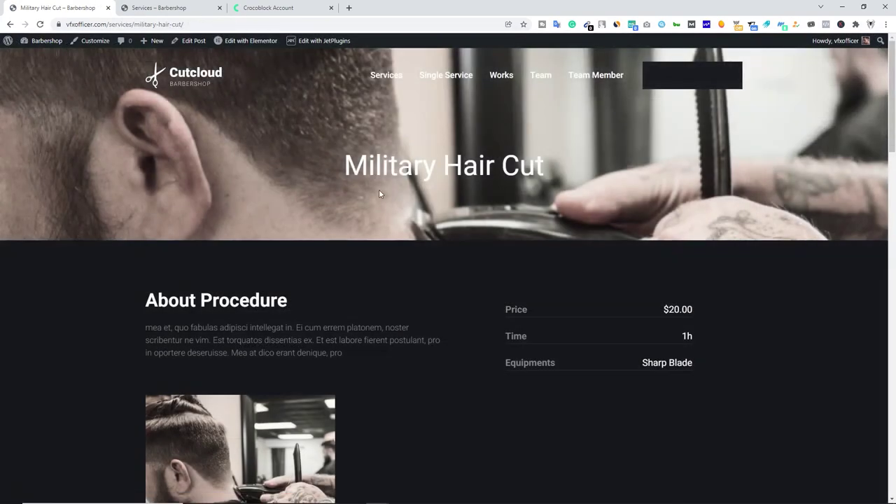
Scroll through the live Military Hair Cut page to check its gallery, descriptions and booking form.
{"action": "left_click_drag", "start_coordinate": [352, 167], "coordinate": [556, 170]}
{"action": "scroll", "coordinate": [474, 243], "scroll_direction": "down", "scroll_amount": 3}
{"action": "scroll", "coordinate": [473, 249], "scroll_direction": "down", "scroll_amount": 5}
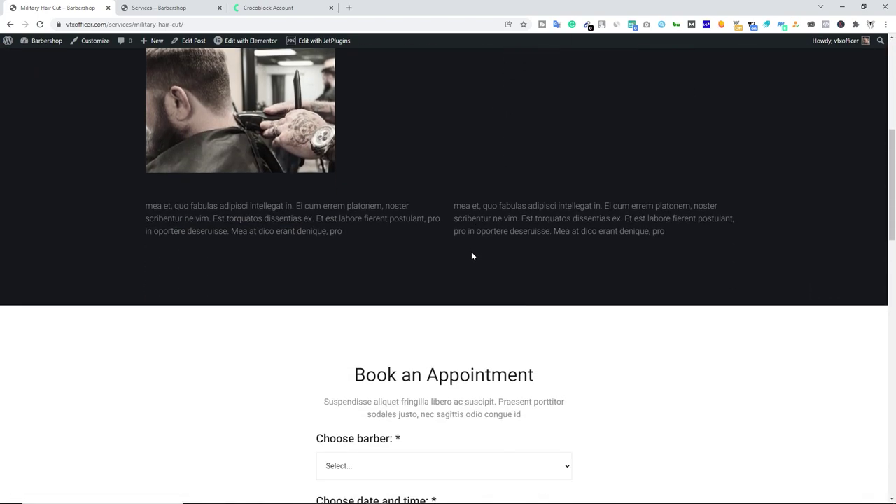
{"action": "scroll", "coordinate": [474, 259], "scroll_direction": "up", "scroll_amount": 8}
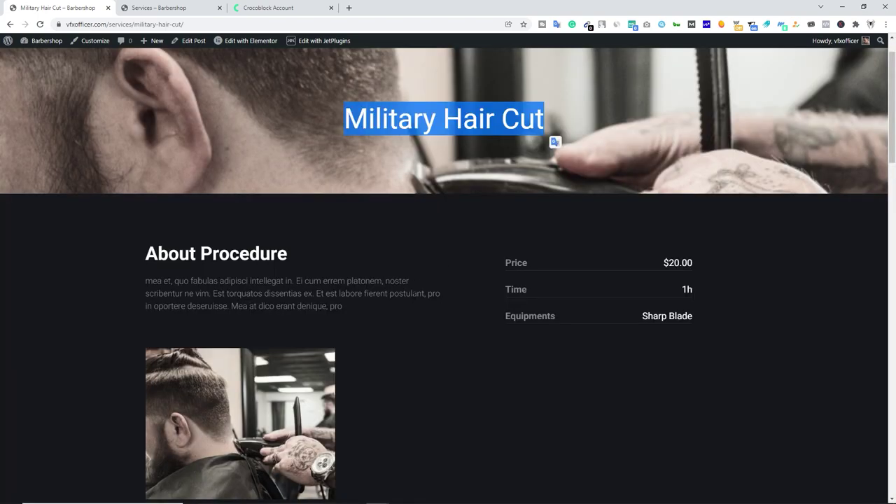
{"action": "scroll", "coordinate": [289, 271], "scroll_direction": "down", "scroll_amount": 3}
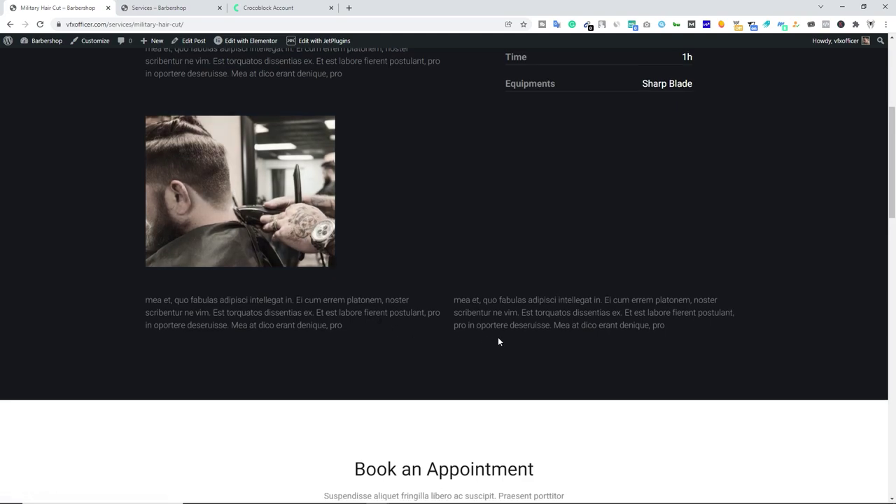
{"action": "scroll", "coordinate": [390, 290], "scroll_direction": "up", "scroll_amount": 4}
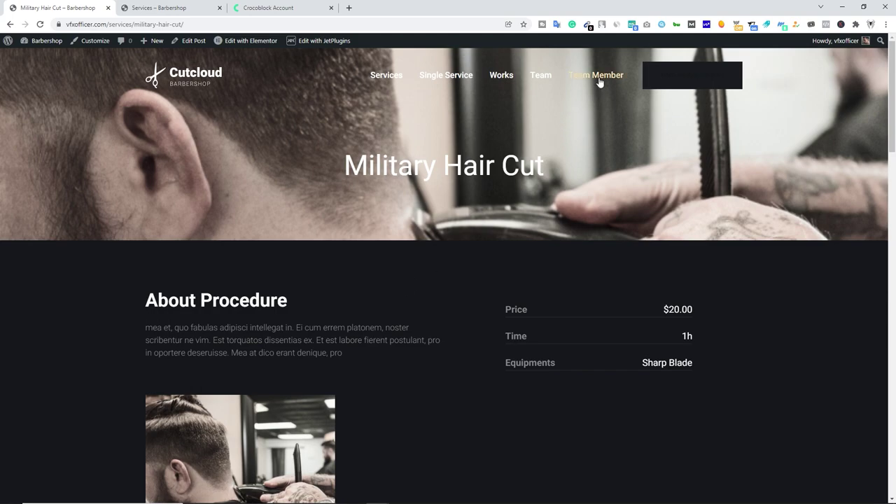
Start a new Teams post from the admin dashboard.
{"action": "mouse_move", "coordinate": [42, 41]}
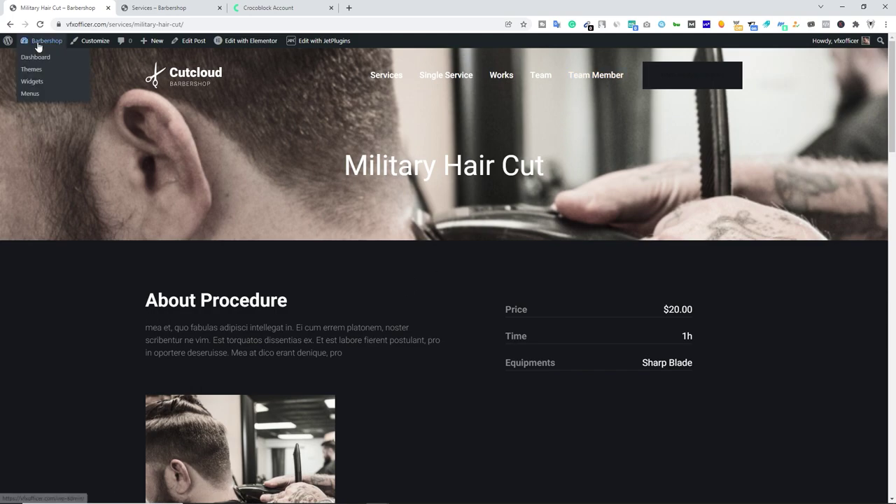
{"action": "left_click", "coordinate": [40, 59]}
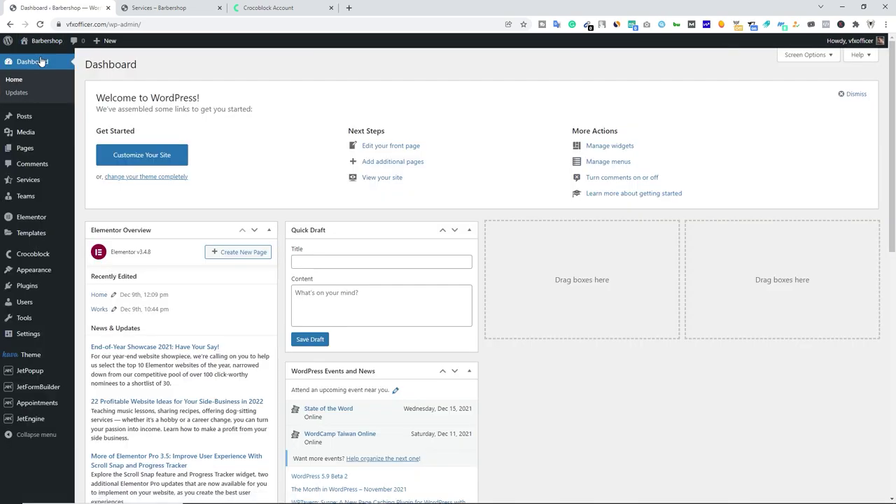
{"action": "mouse_move", "coordinate": [28, 201]}
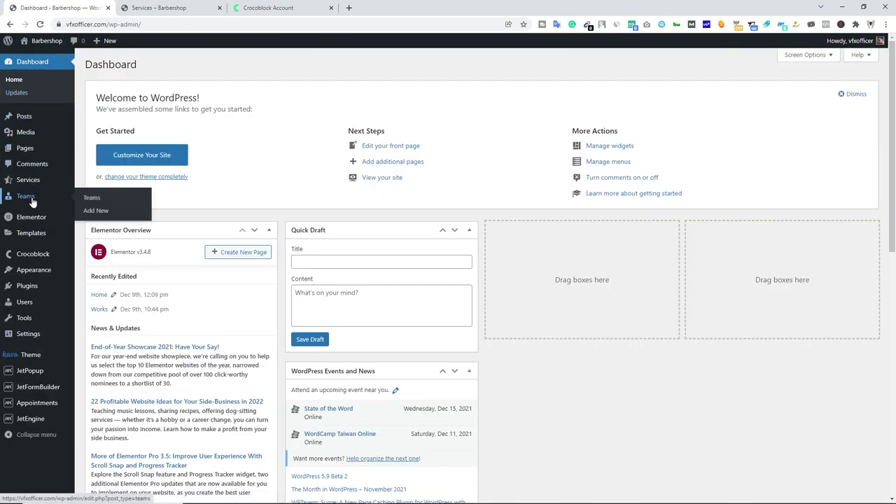
{"action": "left_click", "coordinate": [96, 211]}
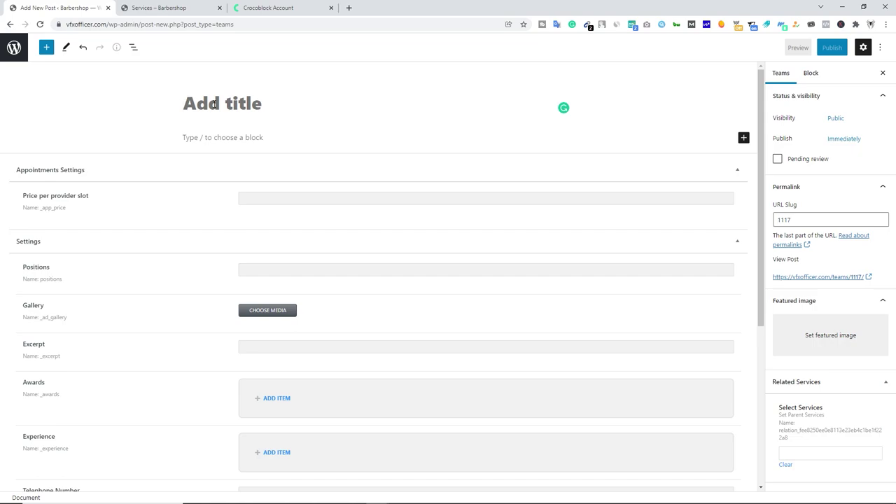
Title the post with the barber's name, paste a lorem-ipsum body and set Positions to Top Barber.
{"action": "type", "text": "Rana "}
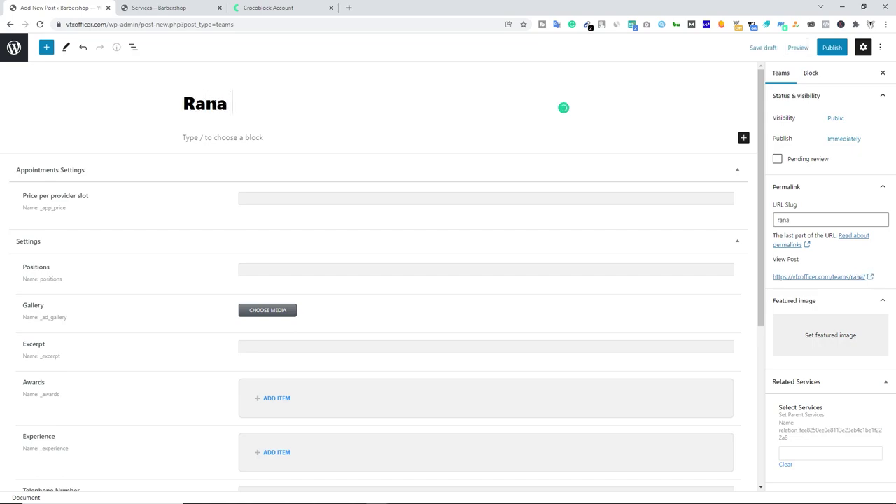
{"action": "type", "text": "Singh"}
{"action": "left_click", "coordinate": [215, 138]}
{"action": "type", "text": "mea et, quo fabulas adipisci intellegat in. Ei cum errem platonem, noster scribentur ne vim. Est torquatos dissentias ex. Et est labore fierent postulant, pro in oportere deseruisse. Mea at dico erant denique, pro"}
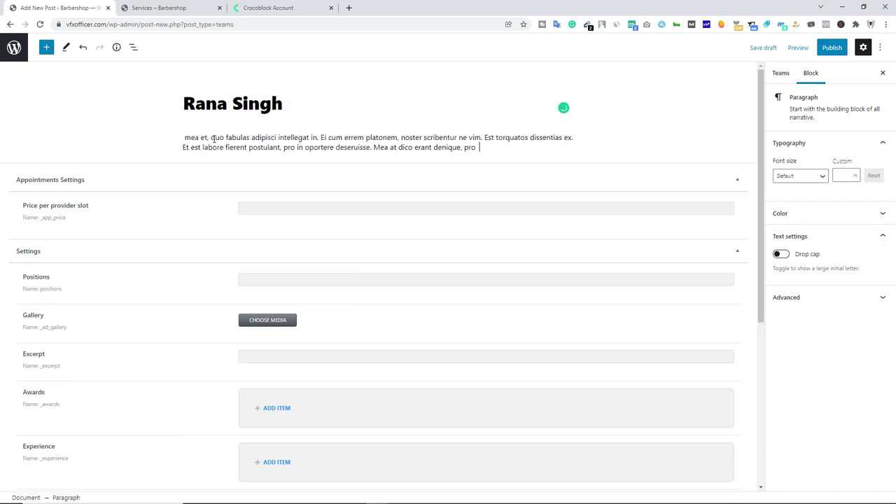
{"action": "left_click", "coordinate": [265, 207]}
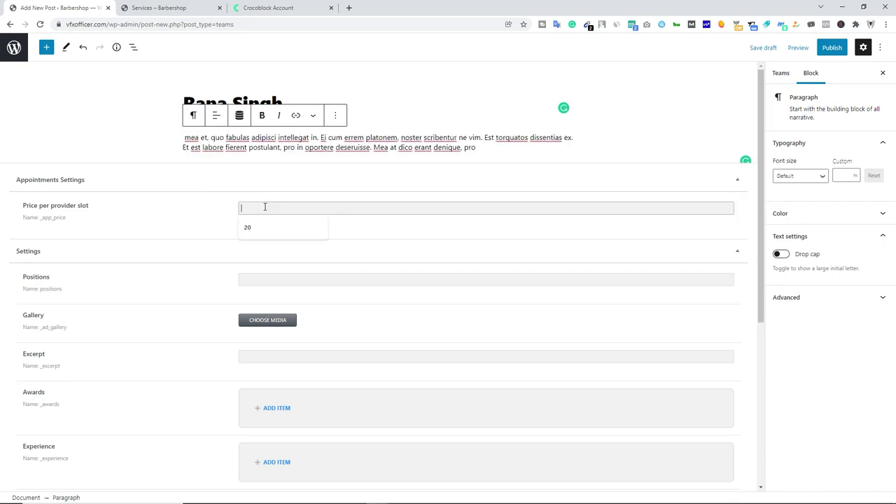
{"action": "left_click", "coordinate": [251, 279]}
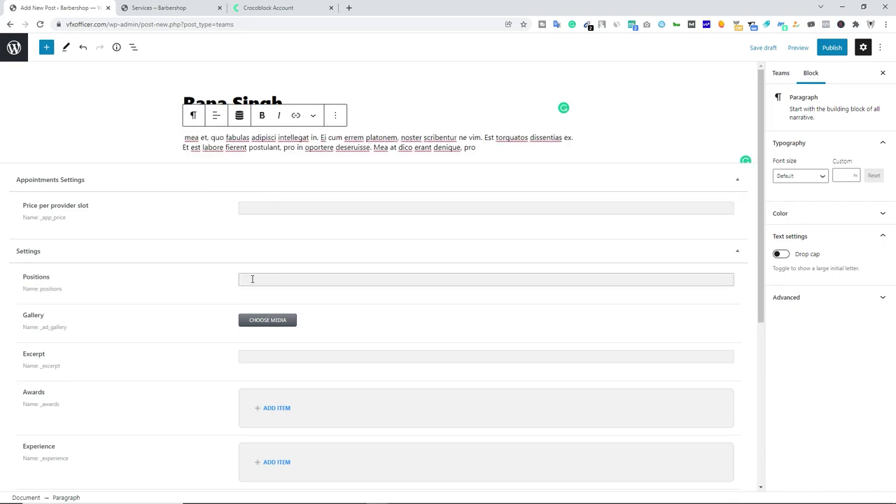
{"action": "type", "text": "Top Barber"}
Upload the barber's portrait photo and add it to the Gallery.
{"action": "left_click", "coordinate": [268, 320]}
{"action": "left_click", "coordinate": [34, 83]}
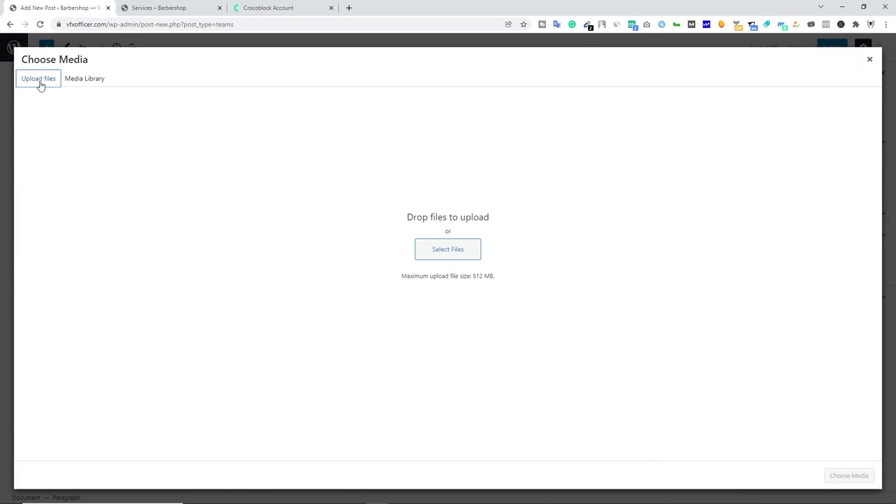
{"action": "key", "text": "alt+Tab"}
{"action": "left_click_drag", "start_coordinate": [709, 183], "coordinate": [458, 296]}
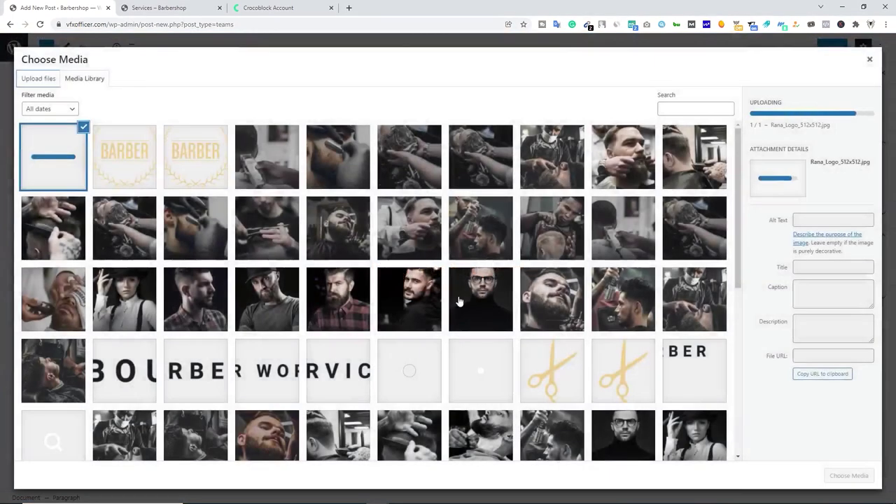
{"action": "left_click", "coordinate": [840, 476]}
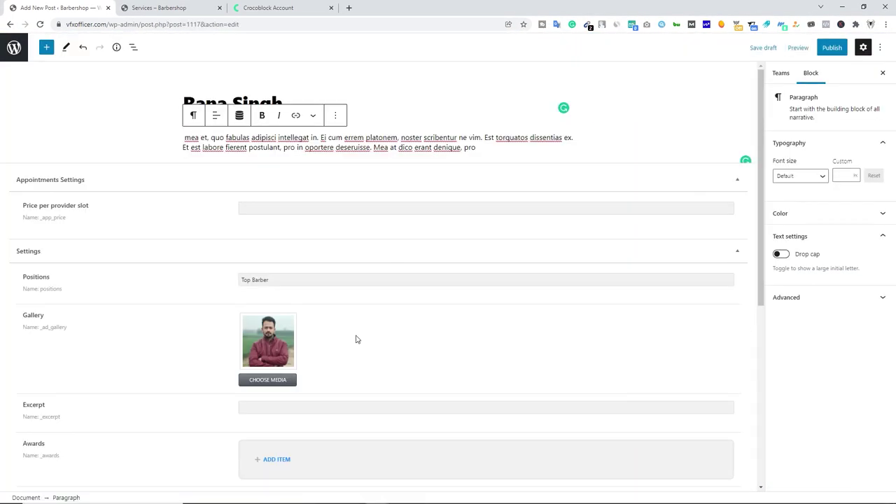
{"action": "scroll", "coordinate": [356, 339], "scroll_direction": "down", "scroll_amount": 3}
Paste lorem-ipsum placeholder text into the Excerpt field.
{"action": "scroll", "coordinate": [213, 318], "scroll_direction": "down", "scroll_amount": 1}
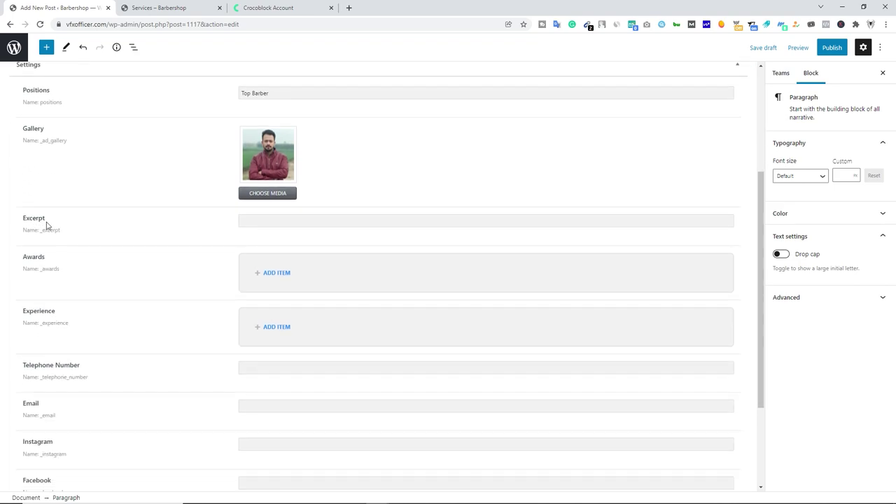
{"action": "left_click", "coordinate": [241, 222]}
{"action": "type", "text": "Suspendisse aliquet fringilla libero ac suscipit. Praesent porttitor sodales justo, nec sagittis odio congue id"}
{"action": "key", "text": "ctrl+a"}
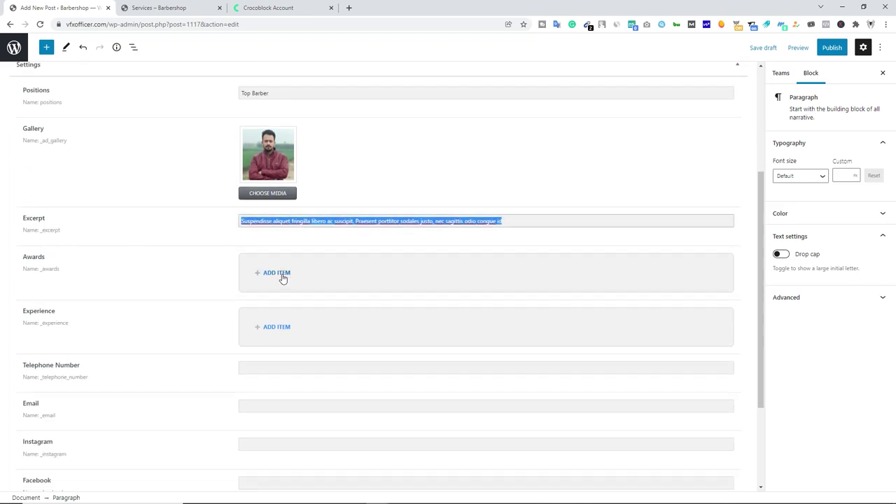
Add an award named Golden Scissors 2016, nominated at Barbers Festival 2016.
{"action": "left_click", "coordinate": [281, 273]}
{"action": "left_click", "coordinate": [287, 316]}
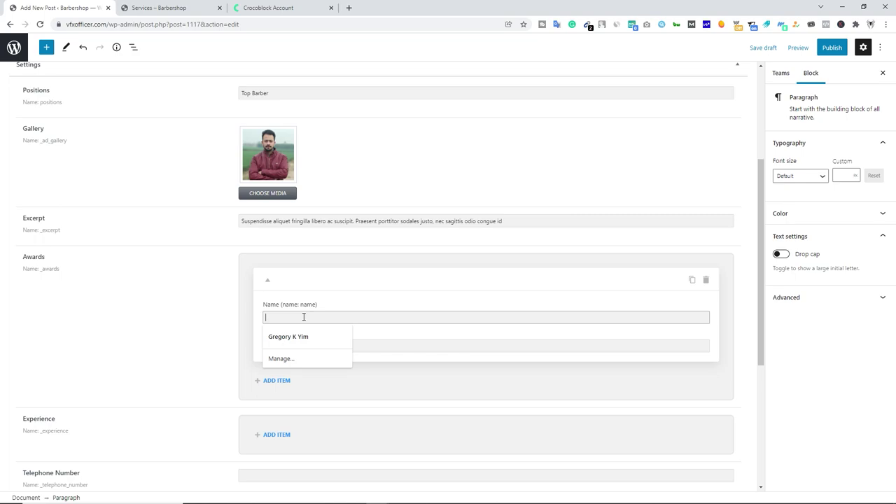
{"action": "type", "text": "Golden Scissors 2016"}
{"action": "left_click", "coordinate": [301, 345]}
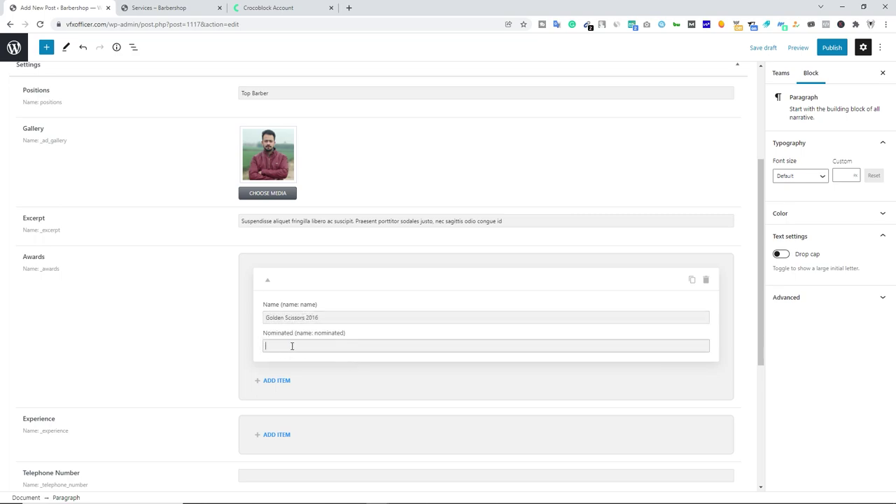
{"action": "type", "text": "Barbers Festival 2016"}
Add a second award named Razor Virtuoso, nominated at Barbers Festival 2018.
{"action": "left_click", "coordinate": [279, 384]}
{"action": "scroll", "coordinate": [290, 350], "scroll_direction": "down", "scroll_amount": 1}
{"action": "left_click", "coordinate": [290, 333]}
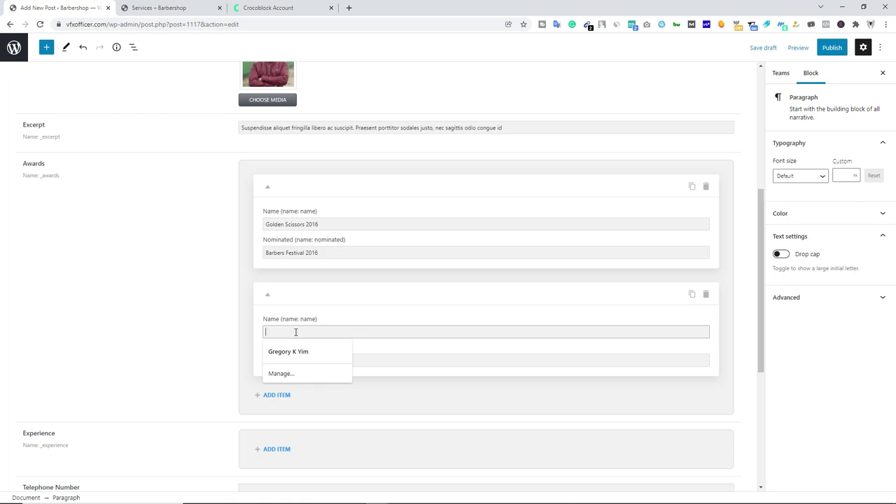
{"action": "type", "text": "Razor Virtuoso"}
{"action": "left_click", "coordinate": [317, 355]}
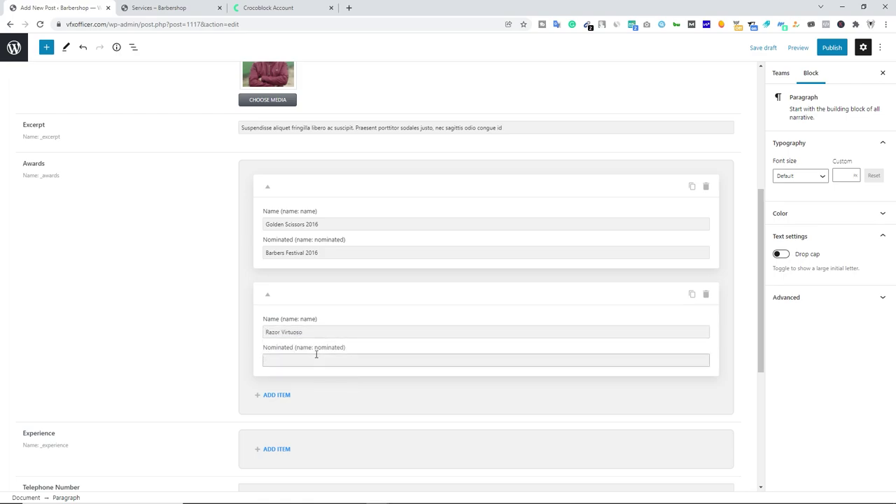
{"action": "type", "text": "Barbers Festival 2018"}
{"action": "scroll", "coordinate": [324, 364], "scroll_direction": "down", "scroll_amount": 2}
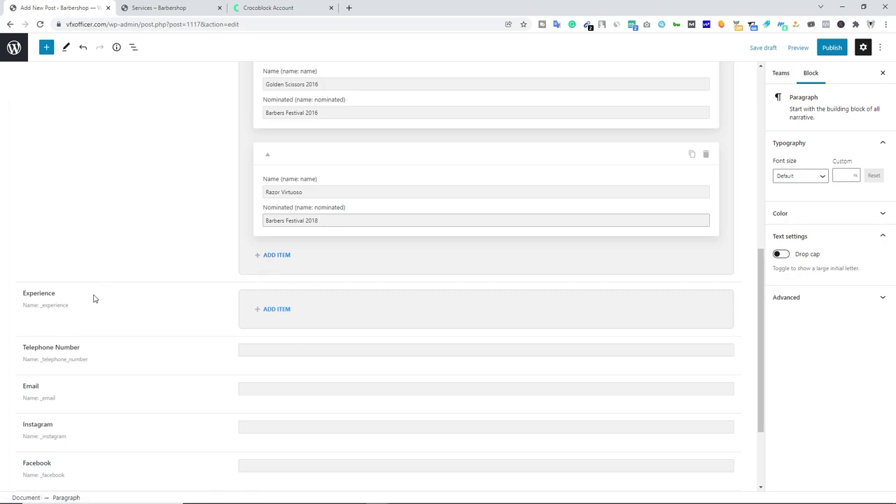
Add an Experience entry: Barber, Photo studio 2015 - 2021.
{"action": "left_click", "coordinate": [278, 310]}
{"action": "left_click", "coordinate": [285, 355]}
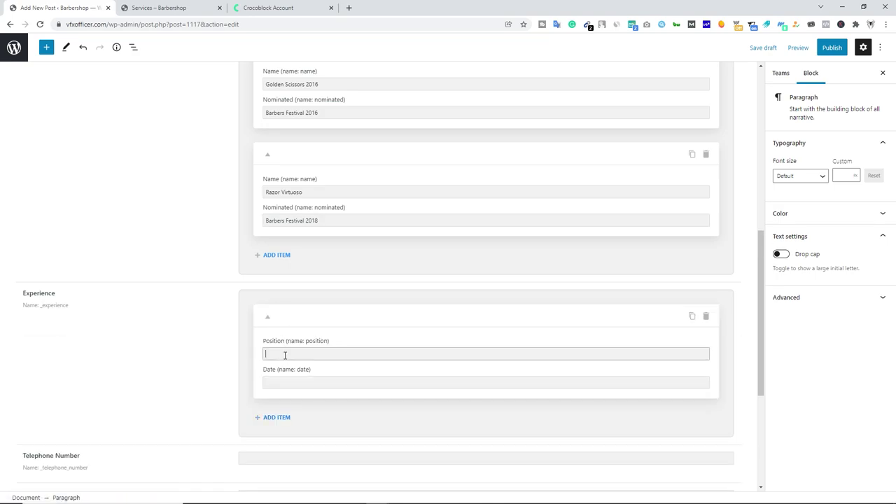
{"action": "type", "text": "Barber"}
{"action": "left_click", "coordinate": [308, 382]}
{"action": "type", "text": "Photo studio 2015 - 2021"}
{"action": "scroll", "coordinate": [287, 329], "scroll_direction": "down", "scroll_amount": 2}
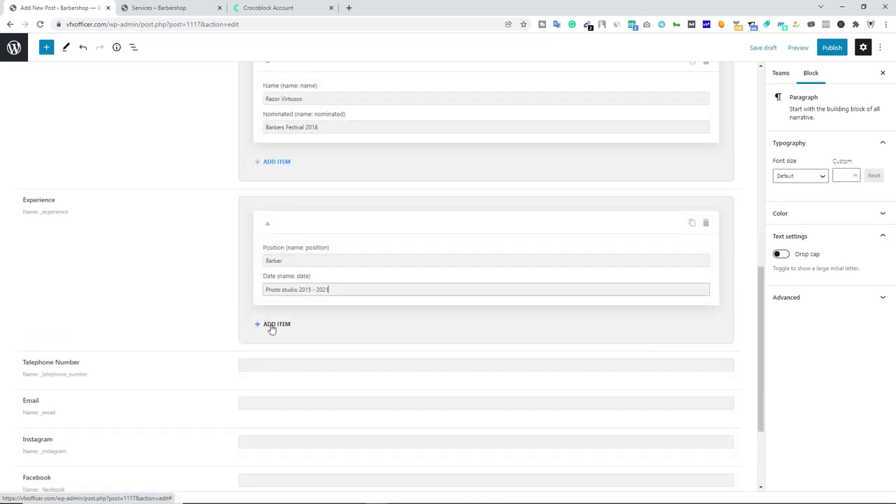
Add a second Experience entry: Manager, Barbershop 2017 - 2021.
{"action": "left_click", "coordinate": [275, 324]}
{"action": "scroll", "coordinate": [306, 274], "scroll_direction": "down", "scroll_amount": 2}
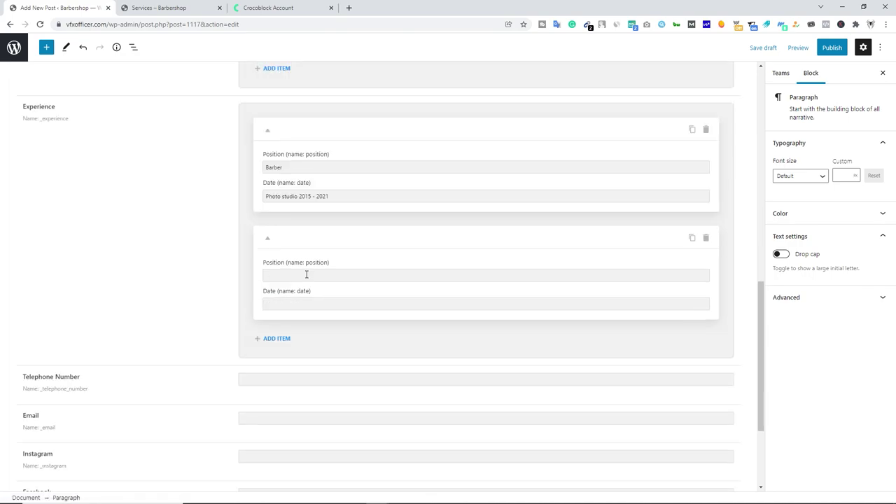
{"action": "left_click", "coordinate": [306, 274]}
{"action": "type", "text": "Manager"}
{"action": "left_click", "coordinate": [348, 304]}
{"action": "type", "text": "Barbershop 2017 - 2021"}
Enter the telephone number and paste the contact e-mail address.
{"action": "scroll", "coordinate": [291, 283], "scroll_direction": "down", "scroll_amount": 2}
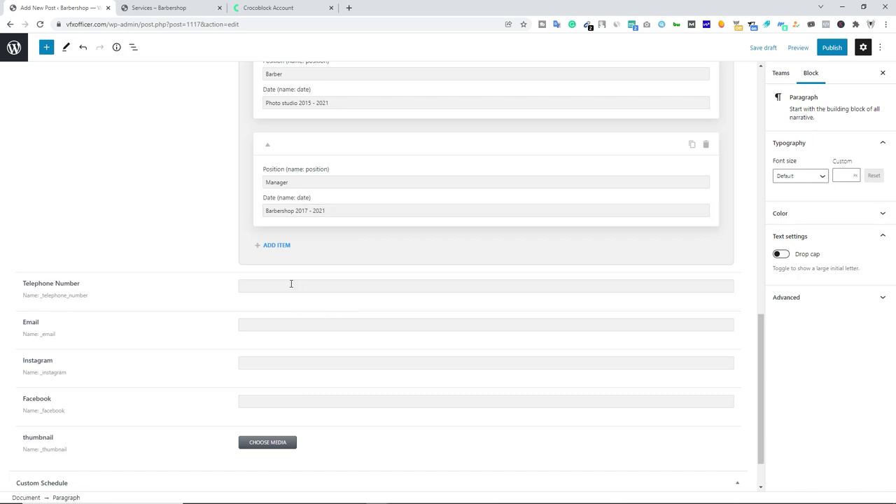
{"action": "left_click", "coordinate": [292, 284]}
{"action": "left_click", "coordinate": [266, 326]}
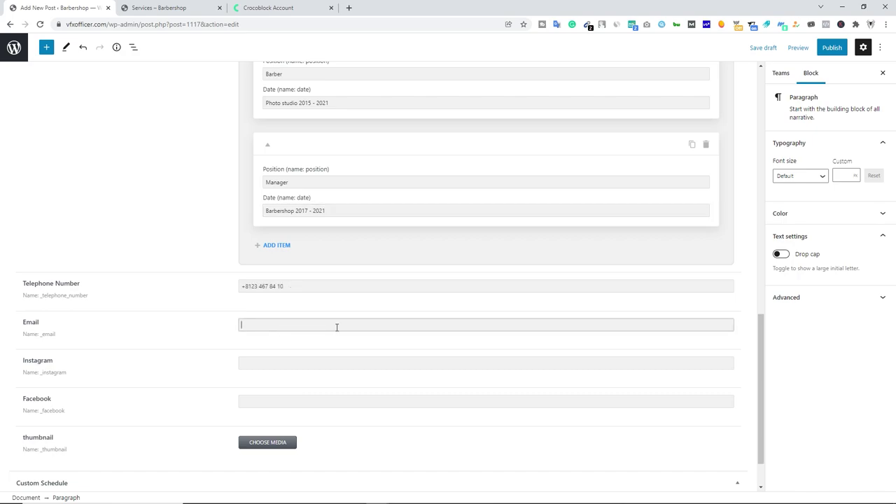
{"action": "key", "text": "ctrl+v"}
Paste the Instagram and Facebook links and pick the portrait for the thumbnail.
{"action": "scroll", "coordinate": [294, 315], "scroll_direction": "down", "scroll_amount": 1}
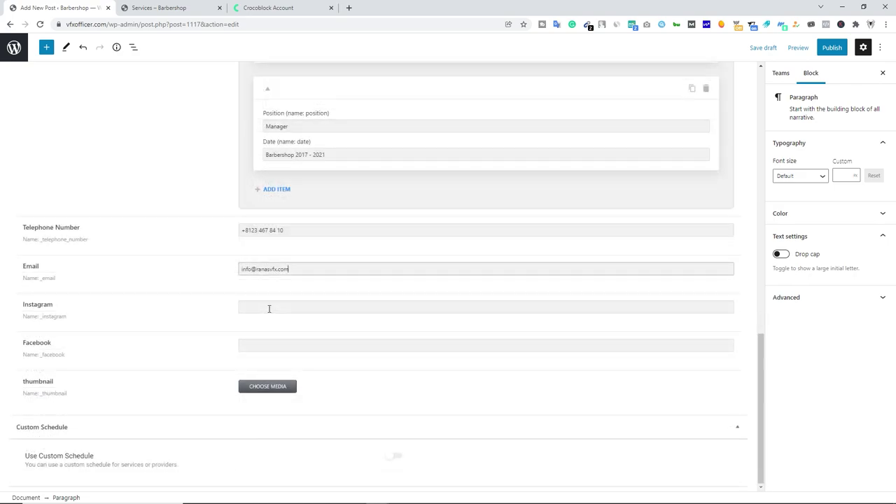
{"action": "left_click", "coordinate": [269, 308]}
{"action": "type", "text": "https://www.instagram.com/ranasvfx/"}
{"action": "left_click", "coordinate": [262, 345]}
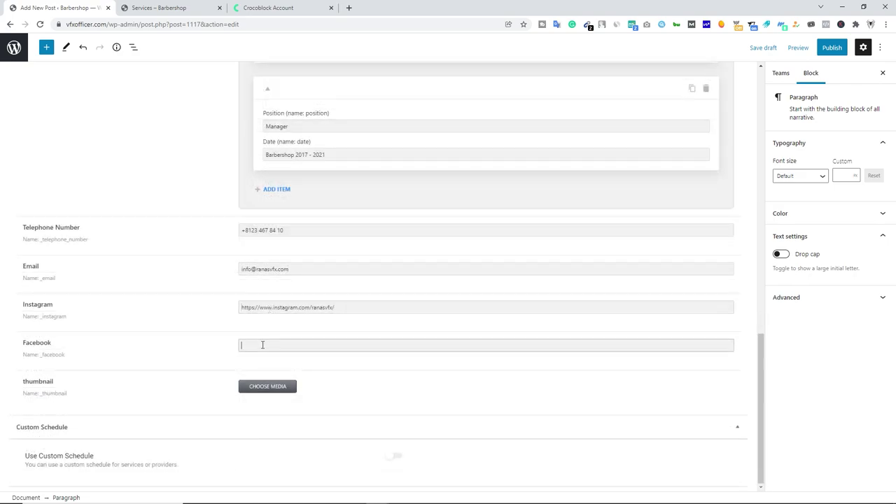
{"action": "type", "text": "https://www.facebook.com/ranasvfx"}
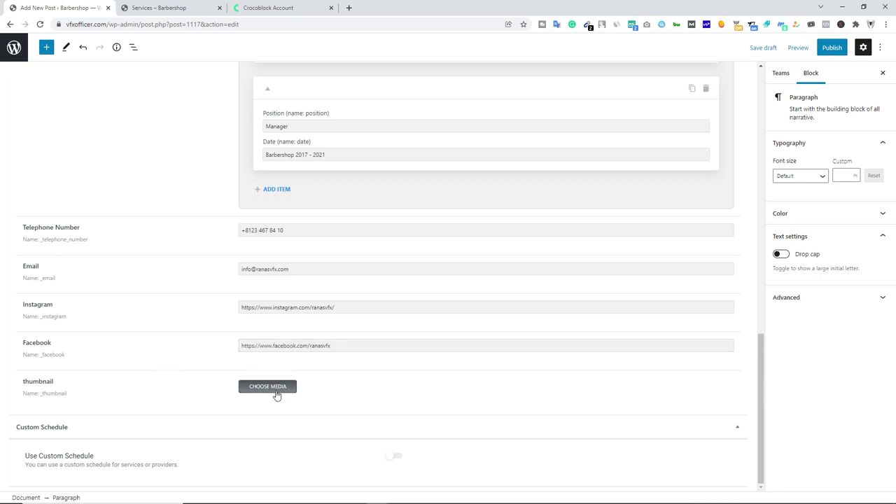
{"action": "left_click", "coordinate": [265, 393]}
{"action": "left_click", "coordinate": [58, 160]}
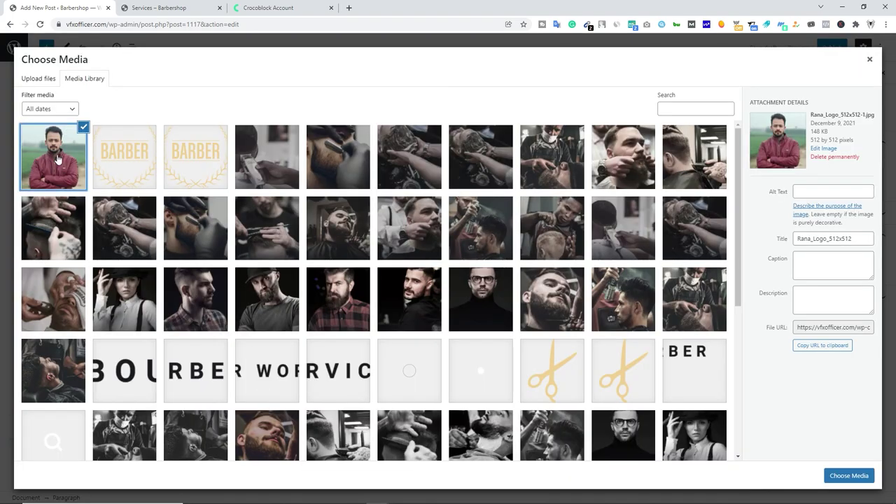
Set the portrait as both the thumbnail and the featured image.
{"action": "left_click", "coordinate": [840, 476]}
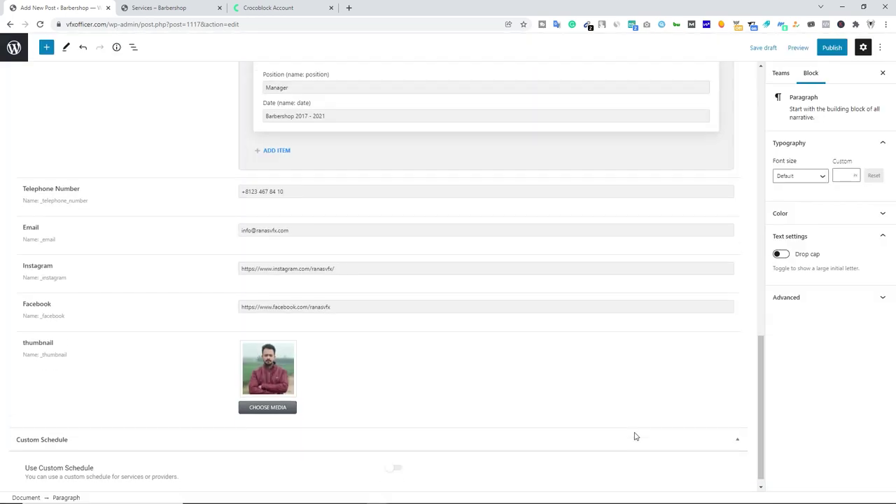
{"action": "scroll", "coordinate": [635, 436], "scroll_direction": "down", "scroll_amount": 1}
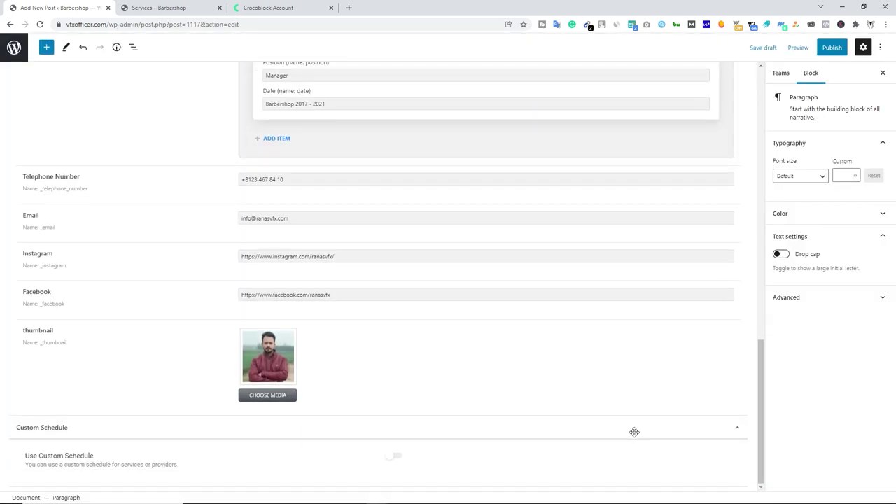
{"action": "left_click", "coordinate": [785, 75]}
{"action": "left_click", "coordinate": [824, 370]}
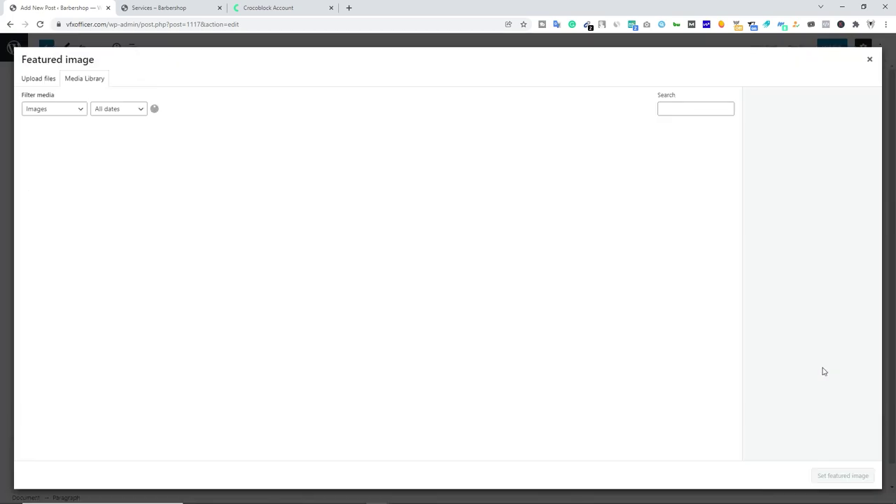
{"action": "left_click", "coordinate": [63, 165]}
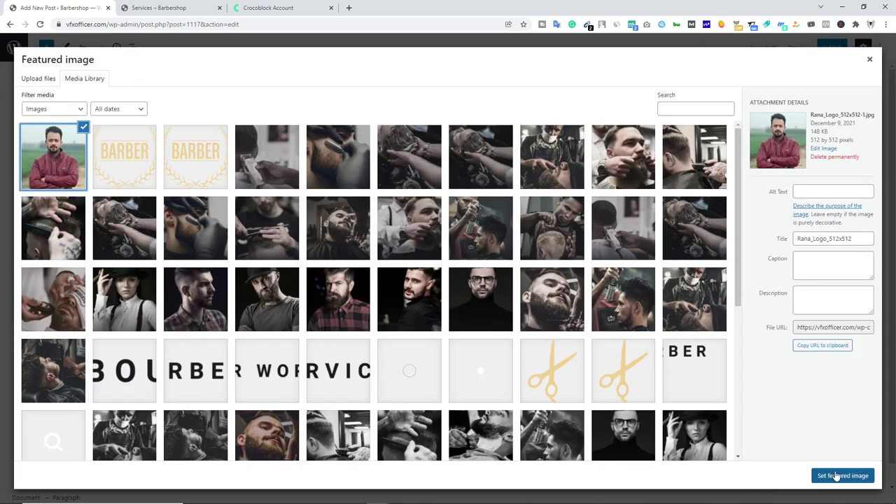
{"action": "left_click", "coordinate": [838, 476]}
{"action": "scroll", "coordinate": [840, 420], "scroll_direction": "down", "scroll_amount": 2}
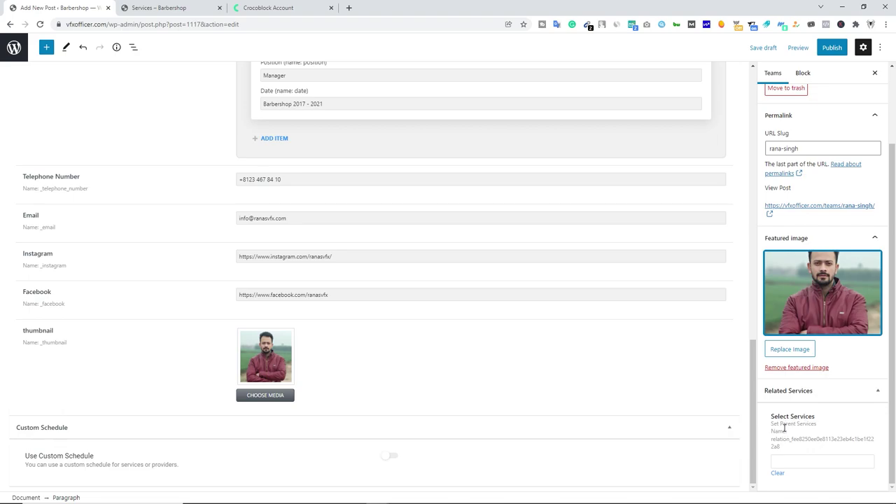
Link Buzz Cut and Washing Head as related services and publish the team post.
{"action": "left_click", "coordinate": [796, 460]}
{"action": "type", "text": "buz"}
{"action": "key", "text": "Return"}
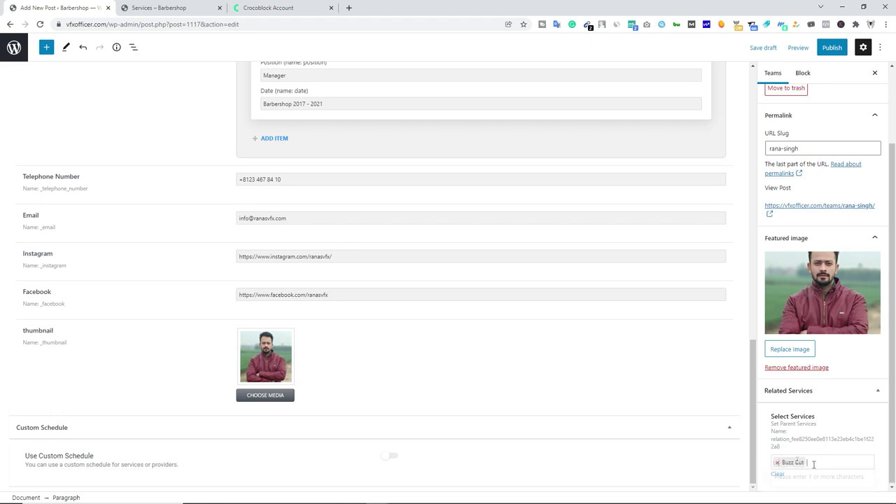
{"action": "left_click", "coordinate": [843, 474]}
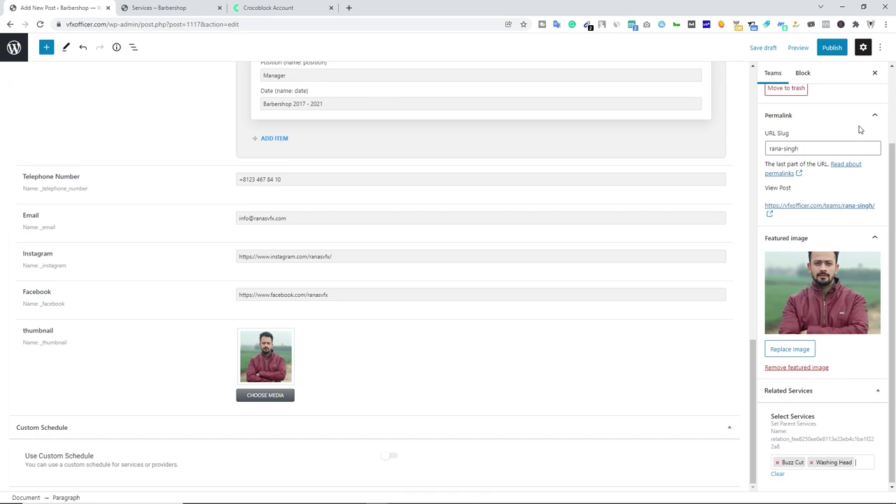
{"action": "left_click", "coordinate": [832, 48]}
{"action": "left_click", "coordinate": [800, 48]}
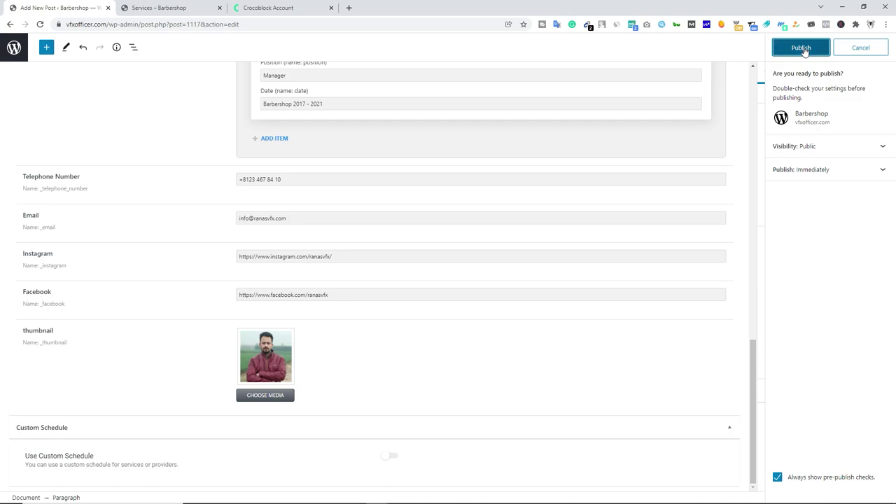
View the published team post and scroll through its content.
{"action": "left_click", "coordinate": [86, 472]}
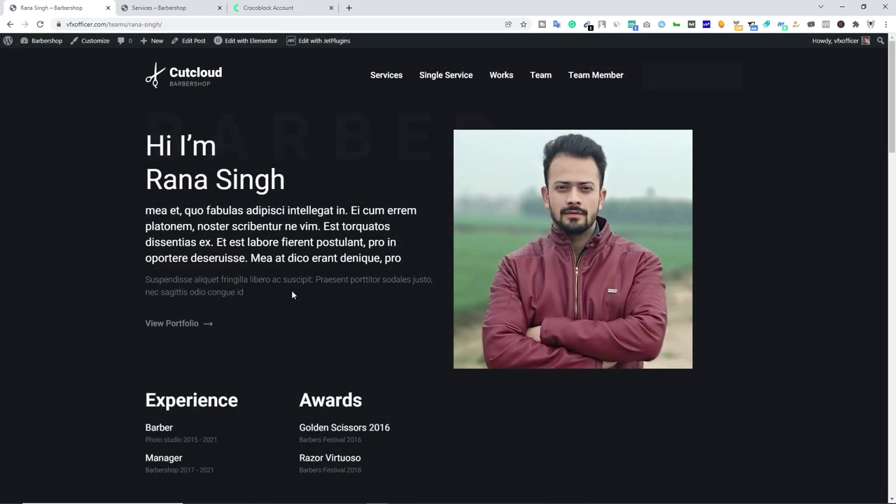
{"action": "scroll", "coordinate": [292, 294], "scroll_direction": "down", "scroll_amount": 5}
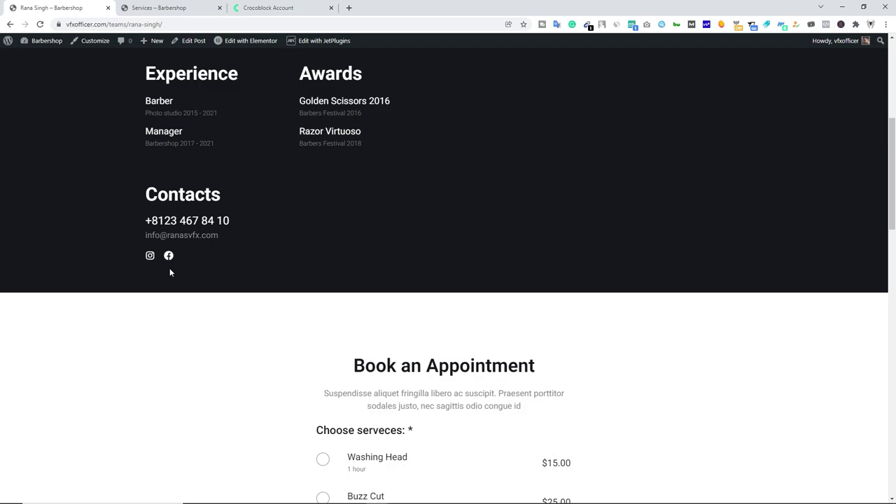
{"action": "scroll", "coordinate": [238, 304], "scroll_direction": "down", "scroll_amount": 3}
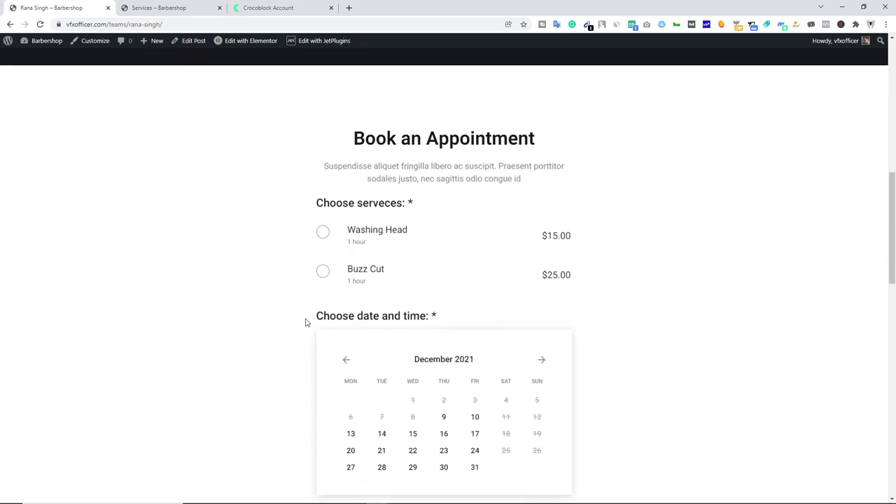
{"action": "left_click_drag", "start_coordinate": [353, 132], "coordinate": [537, 136]}
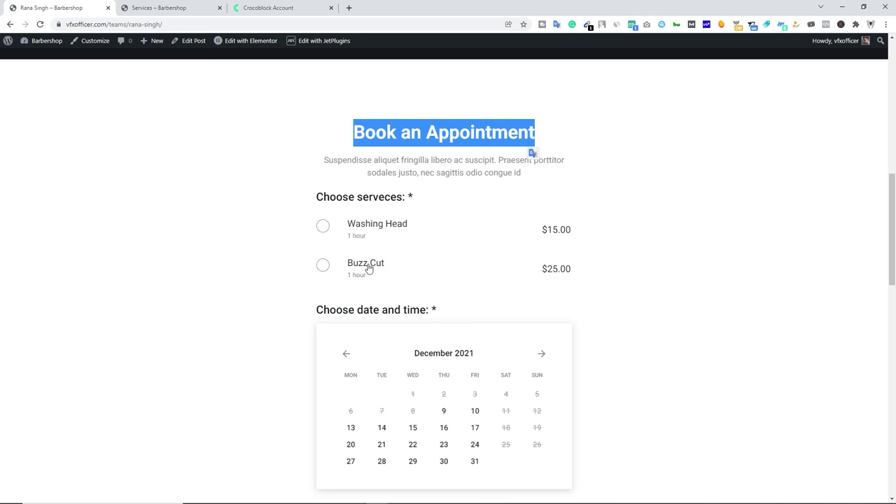
{"action": "scroll", "coordinate": [341, 290], "scroll_direction": "down", "scroll_amount": 3}
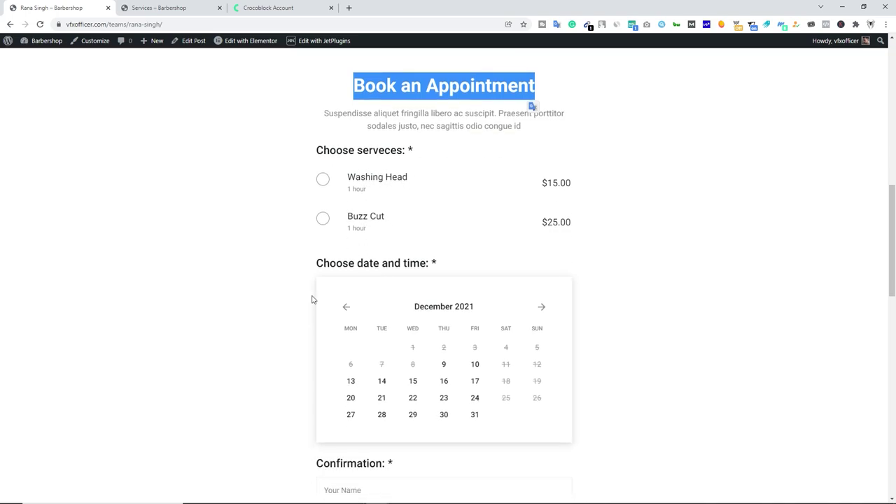
{"action": "scroll", "coordinate": [586, 210], "scroll_direction": "up", "scroll_amount": 2}
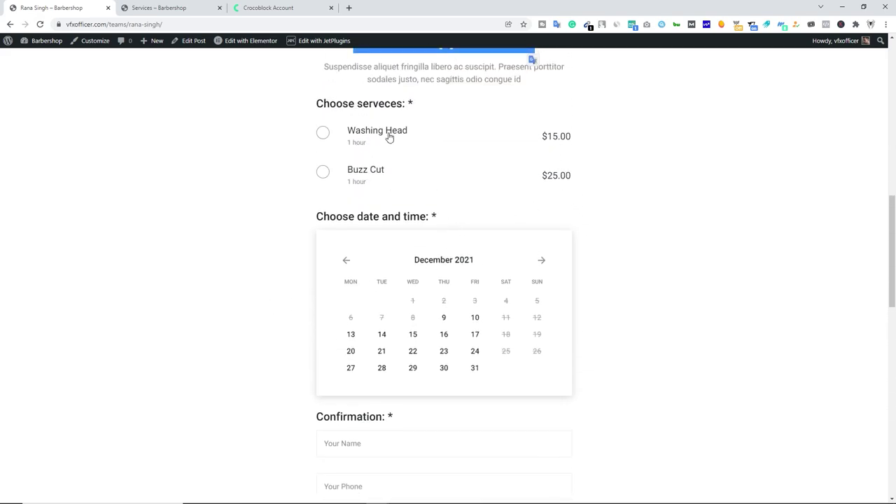
{"action": "scroll", "coordinate": [299, 315], "scroll_direction": "up", "scroll_amount": 1}
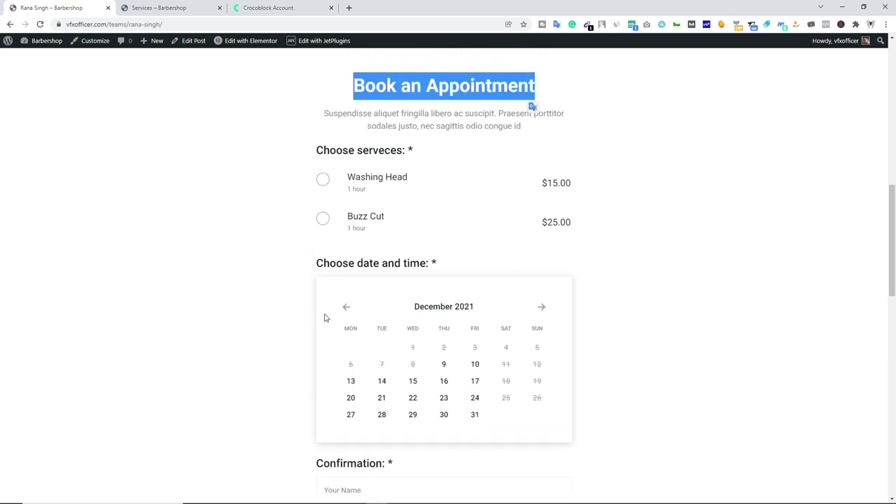
{"action": "scroll", "coordinate": [324, 318], "scroll_direction": "down", "scroll_amount": 3}
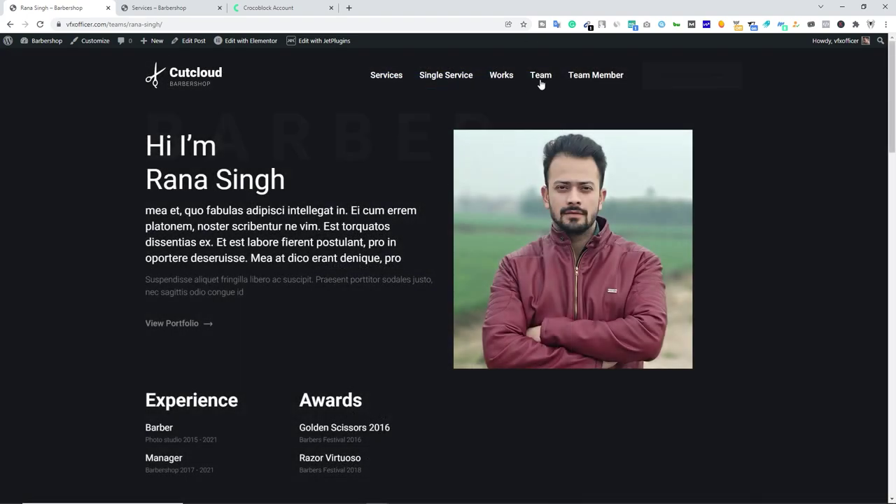
Check the site's Team page, then browse the Teams post list in the admin.
{"action": "left_click", "coordinate": [540, 82]}
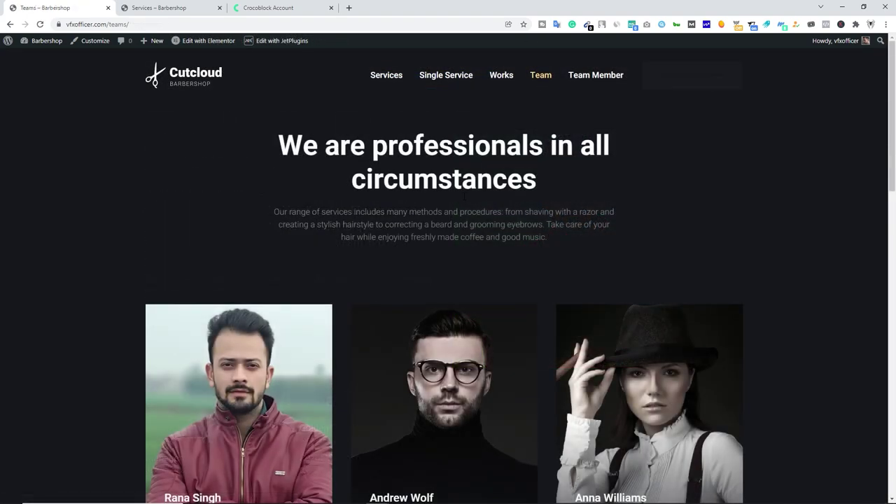
{"action": "scroll", "coordinate": [308, 262], "scroll_direction": "down", "scroll_amount": 8}
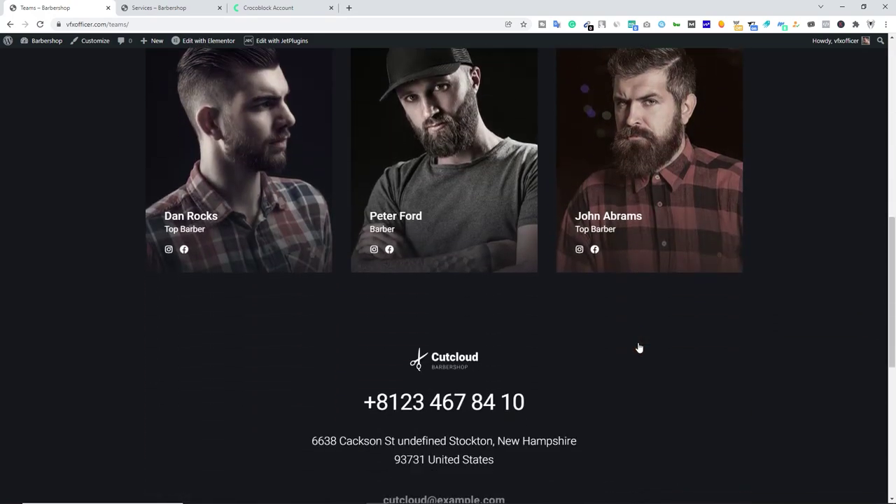
{"action": "scroll", "coordinate": [638, 346], "scroll_direction": "up", "scroll_amount": 4}
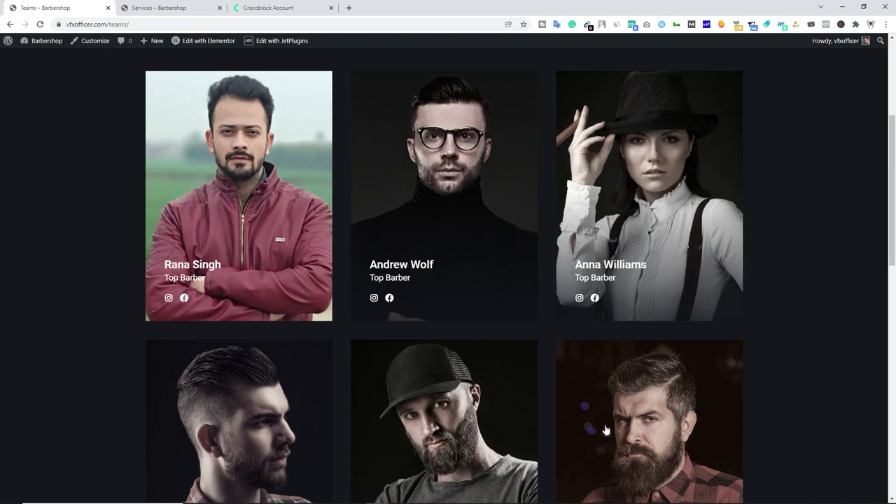
{"action": "mouse_move", "coordinate": [42, 41]}
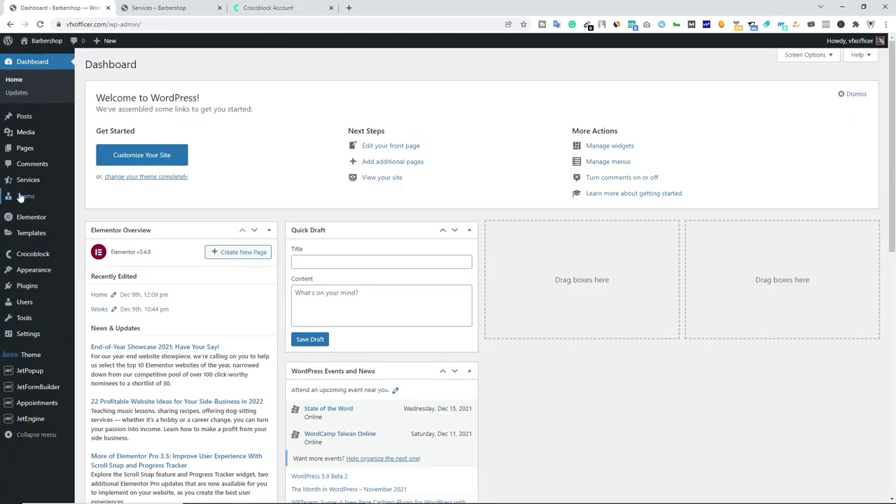
{"action": "mouse_move", "coordinate": [25, 201]}
{"action": "left_click", "coordinate": [97, 202]}
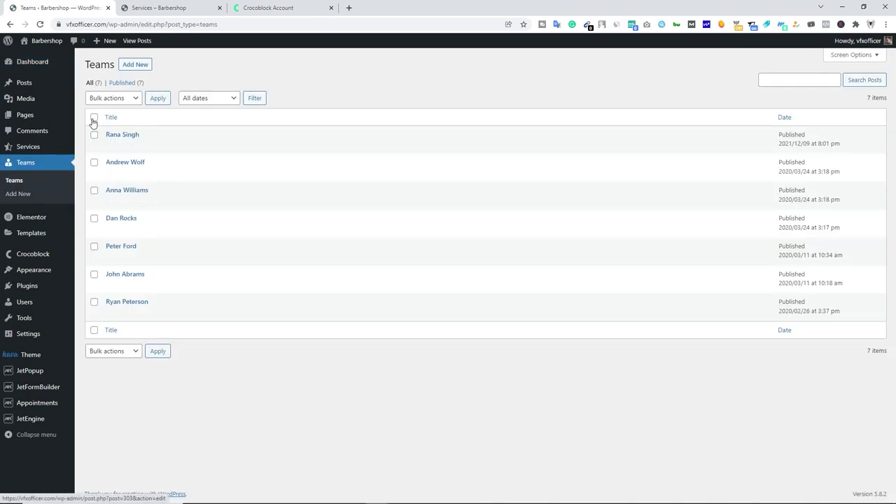
{"action": "left_click", "coordinate": [94, 117]}
{"action": "left_click", "coordinate": [94, 117]}
Open the live site's Team page in a new tab and show its Edit with Elementor templates.
{"action": "mouse_move", "coordinate": [47, 41]}
{"action": "middle_click", "coordinate": [44, 56]}
{"action": "left_click", "coordinate": [175, 10]}
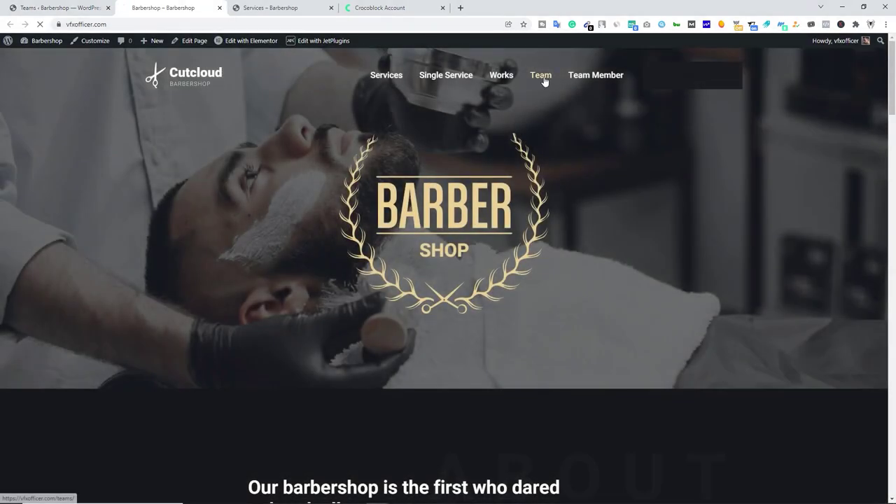
{"action": "left_click", "coordinate": [541, 77]}
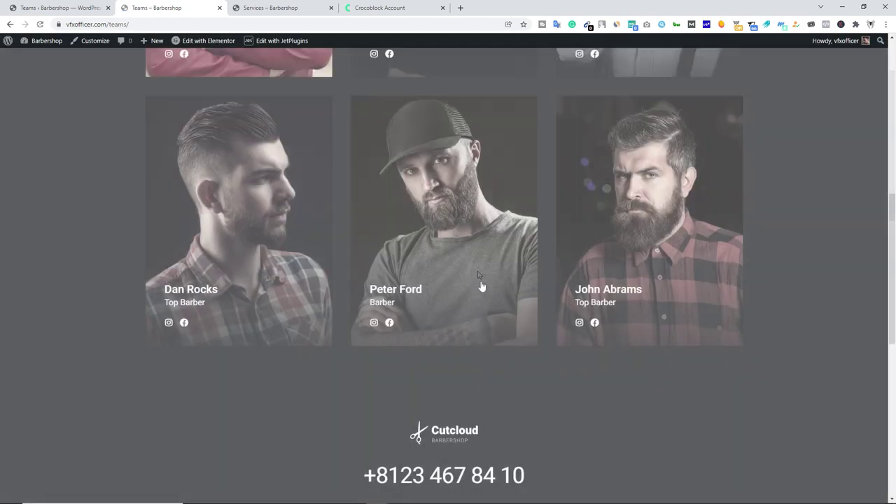
{"action": "scroll", "coordinate": [480, 286], "scroll_direction": "up", "scroll_amount": 6}
{"action": "mouse_move", "coordinate": [193, 43]}
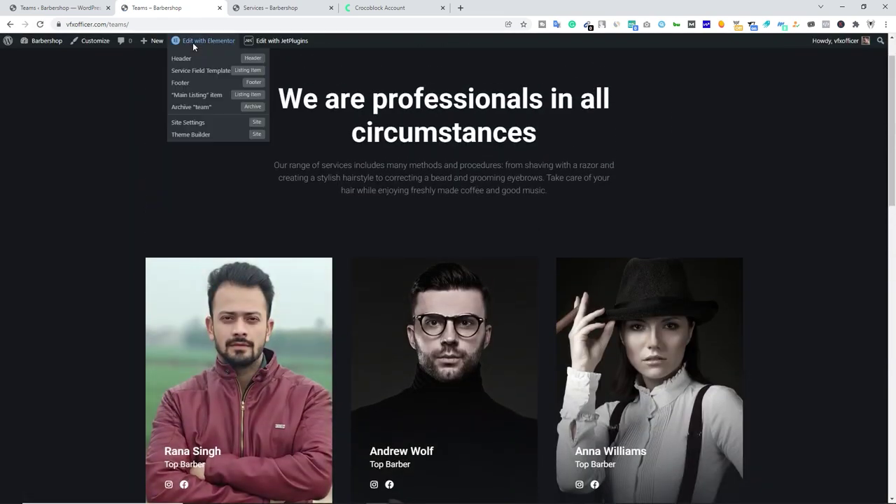
Set the team archive Listing Grid's Posts number to 7 and save the template.
{"action": "left_click", "coordinate": [196, 110]}
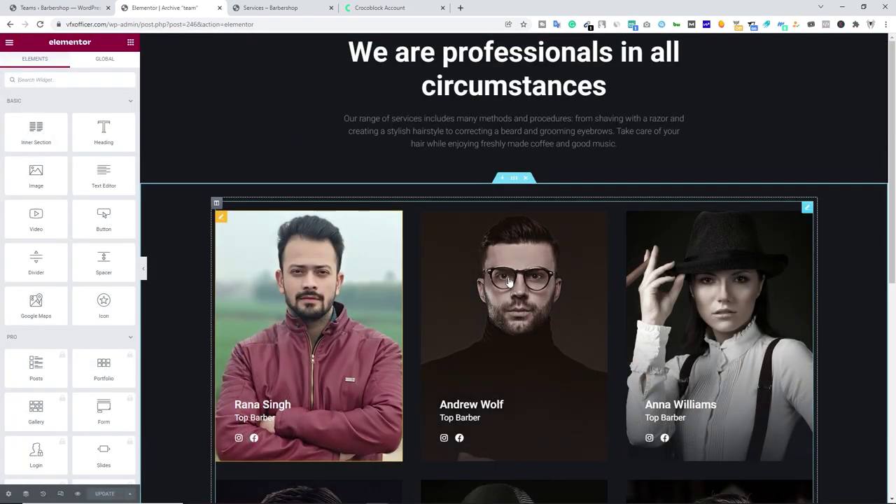
{"action": "left_click", "coordinate": [808, 209]}
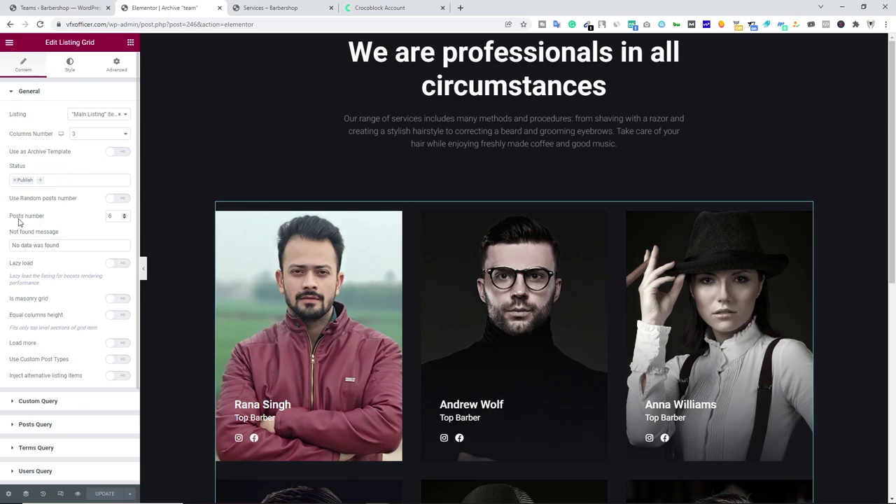
{"action": "left_click", "coordinate": [125, 216]}
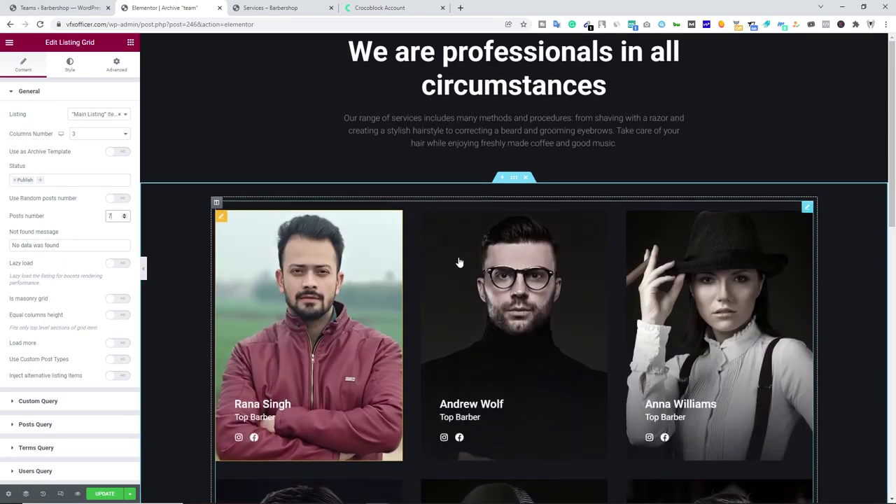
{"action": "scroll", "coordinate": [459, 262], "scroll_direction": "down", "scroll_amount": 3}
{"action": "scroll", "coordinate": [459, 262], "scroll_direction": "down", "scroll_amount": 4}
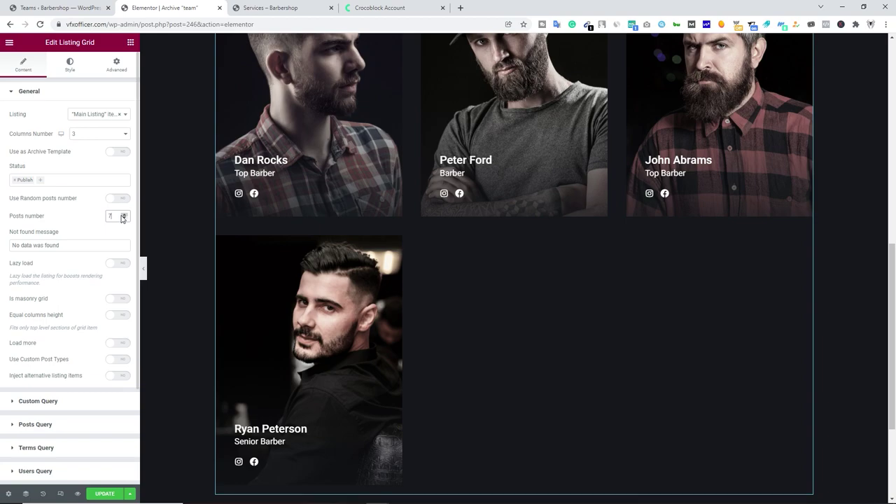
{"action": "left_click", "coordinate": [105, 495]}
Review the updated grid and return to the WordPress Teams post list.
{"action": "scroll", "coordinate": [180, 318], "scroll_direction": "up", "scroll_amount": 6}
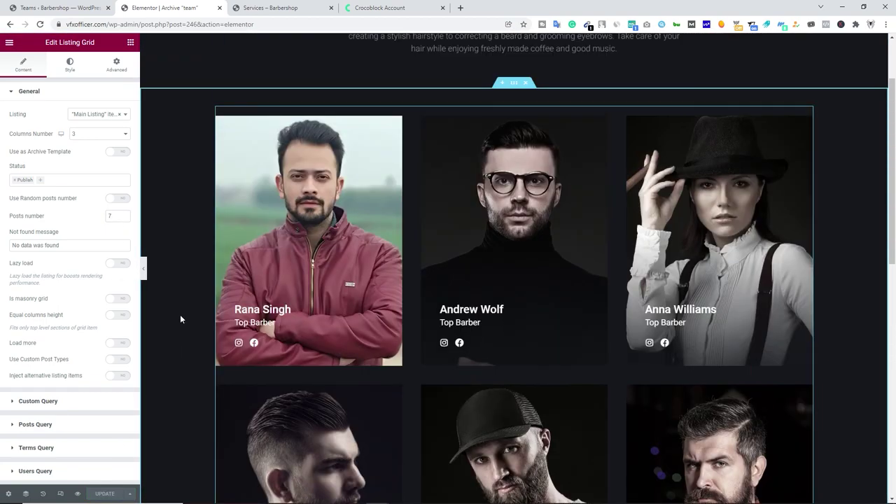
{"action": "scroll", "coordinate": [602, 381], "scroll_direction": "down", "scroll_amount": 2}
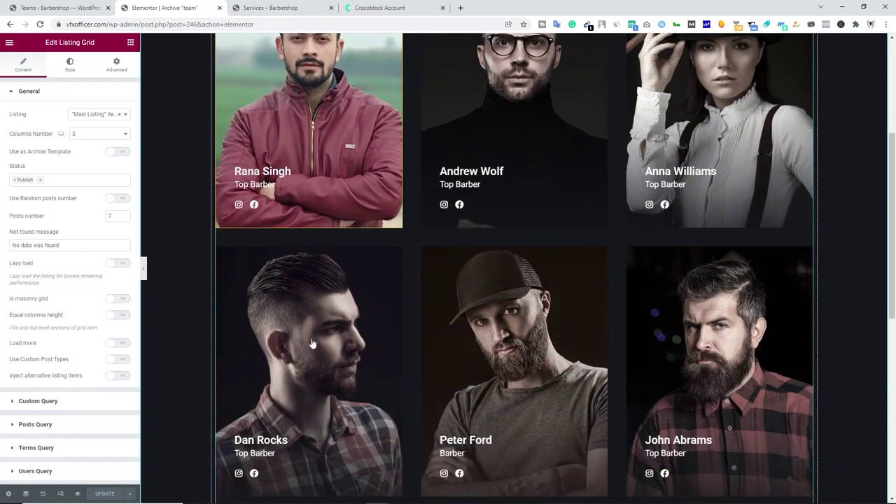
{"action": "scroll", "coordinate": [509, 392], "scroll_direction": "down", "scroll_amount": 2}
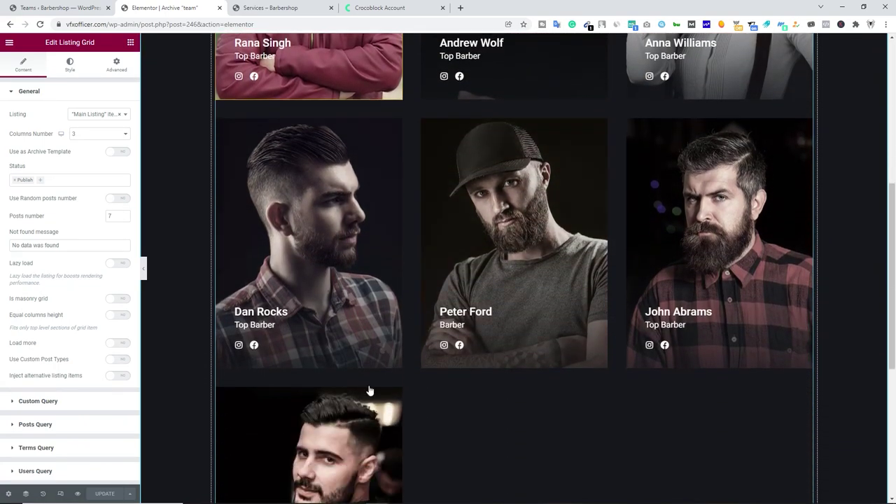
{"action": "left_click", "coordinate": [49, 4]}
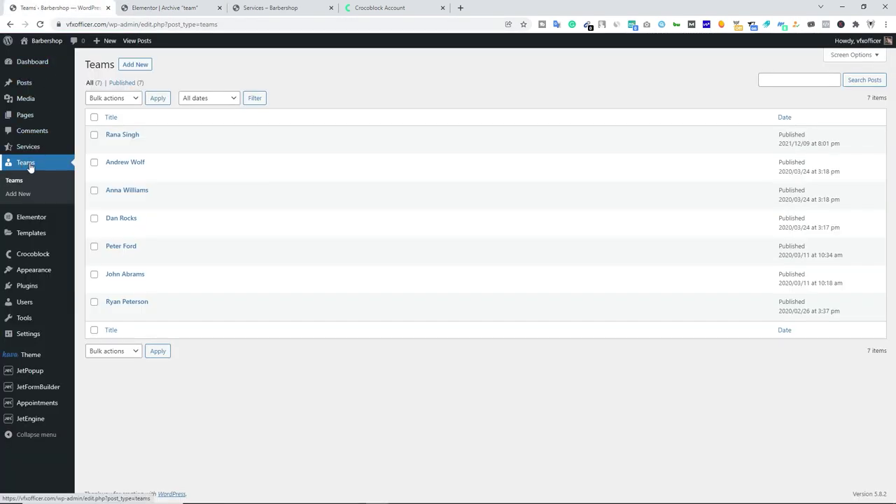
Trash the second team post and exit the Elementor editor to the dashboard.
{"action": "mouse_move", "coordinate": [131, 165]}
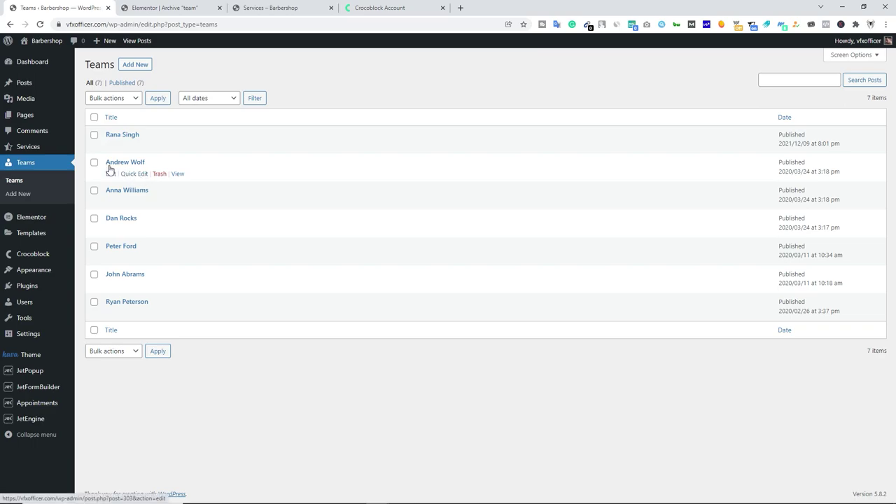
{"action": "left_click", "coordinate": [160, 175]}
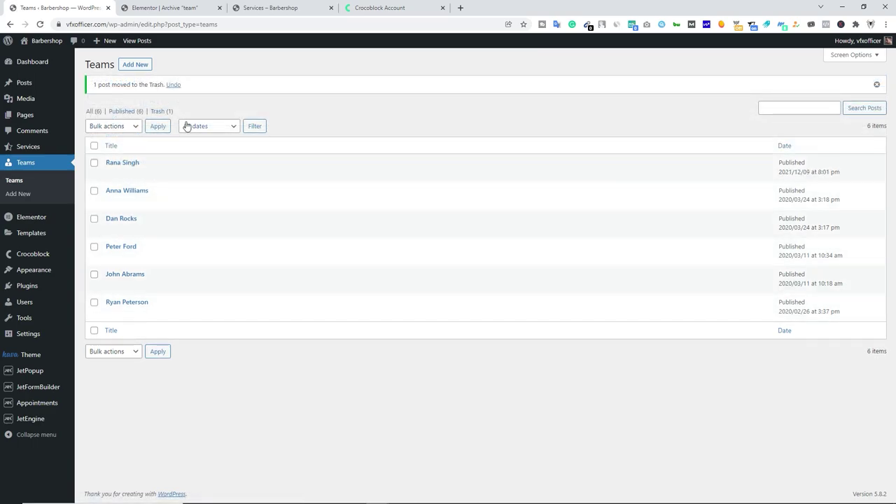
{"action": "left_click", "coordinate": [165, 8]}
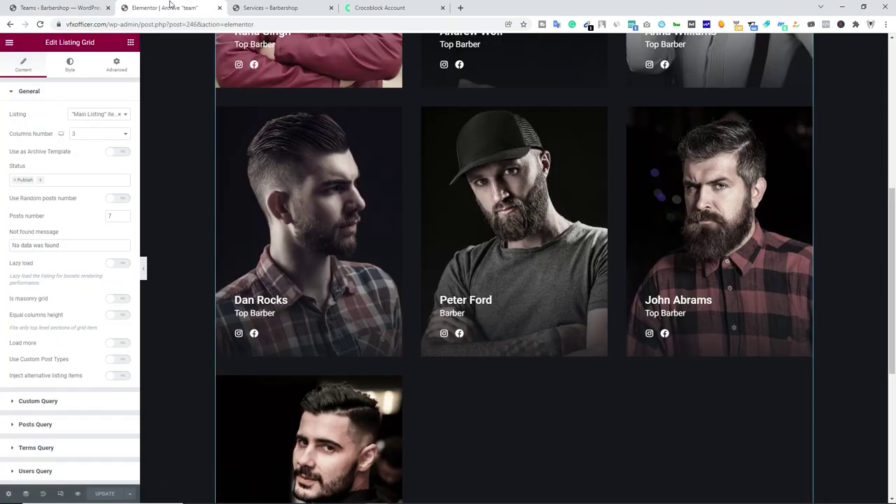
{"action": "left_click", "coordinate": [9, 42]}
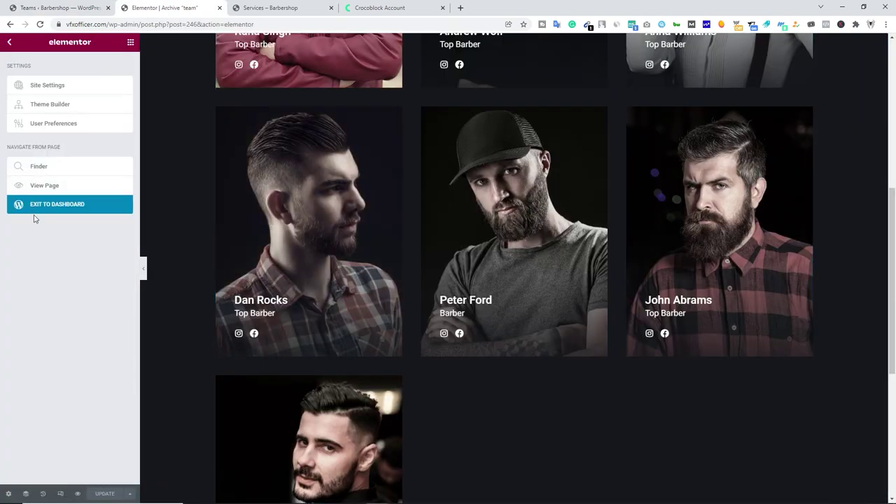
{"action": "left_click", "coordinate": [42, 205]}
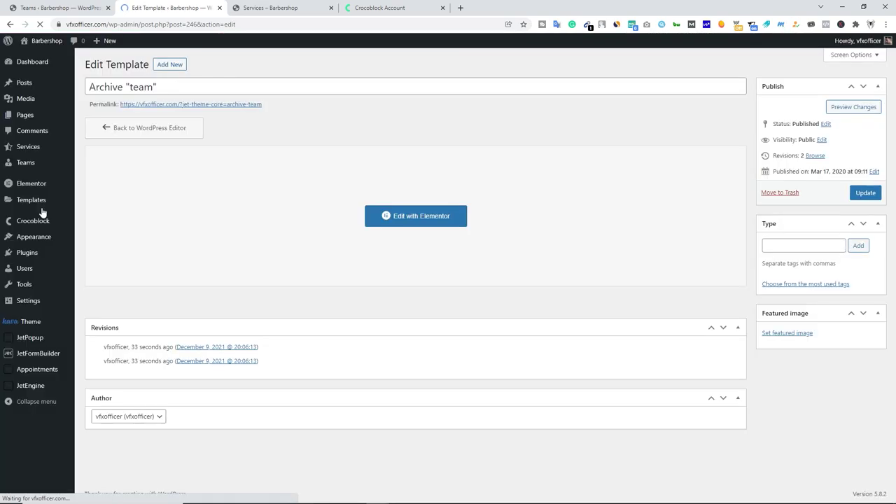
View the Archive team template on the live site.
{"action": "left_click", "coordinate": [167, 105]}
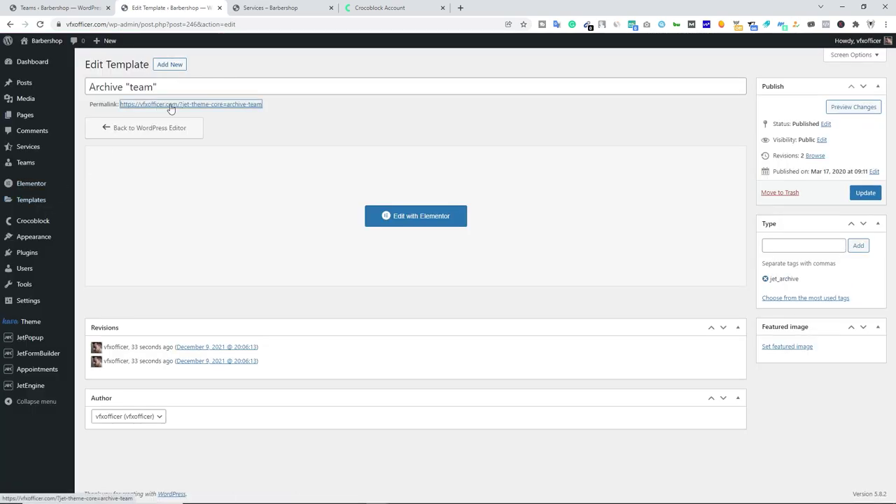
{"action": "scroll", "coordinate": [359, 209], "scroll_direction": "down", "scroll_amount": 4}
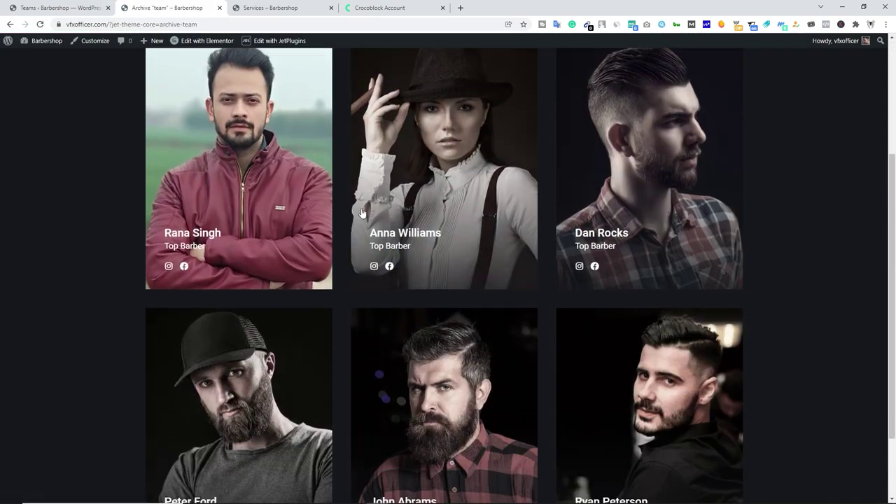
{"action": "scroll", "coordinate": [456, 351], "scroll_direction": "up", "scroll_amount": 3}
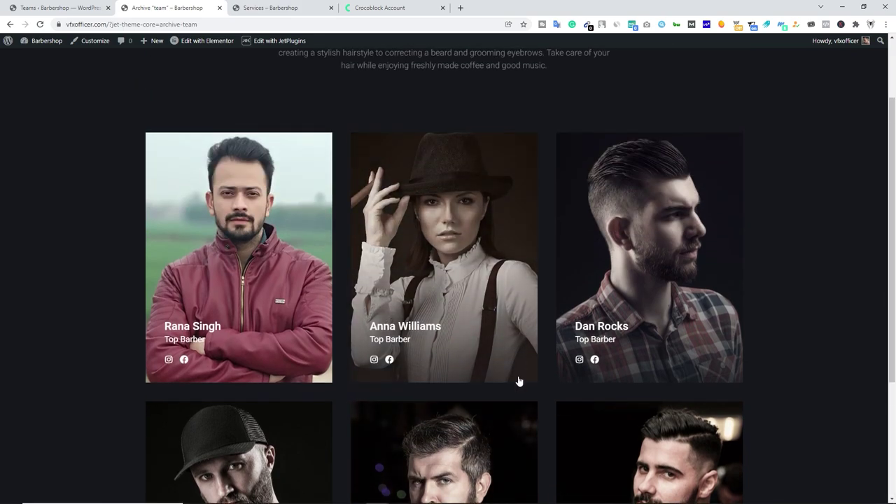
{"action": "scroll", "coordinate": [518, 381], "scroll_direction": "down", "scroll_amount": 2}
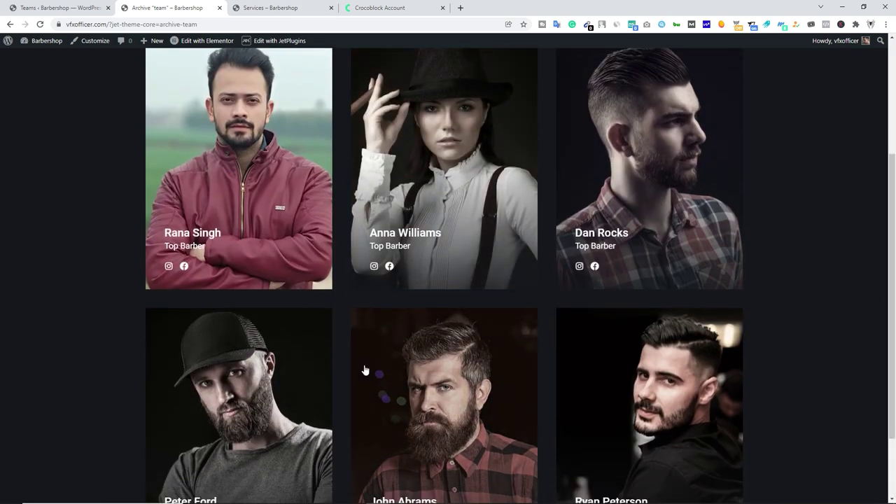
{"action": "scroll", "coordinate": [364, 369], "scroll_direction": "up", "scroll_amount": 3}
Load the live Teams page and open Archive "team" in Elementor.
{"action": "left_click", "coordinate": [263, 24]}
{"action": "left_click", "coordinate": [263, 41]}
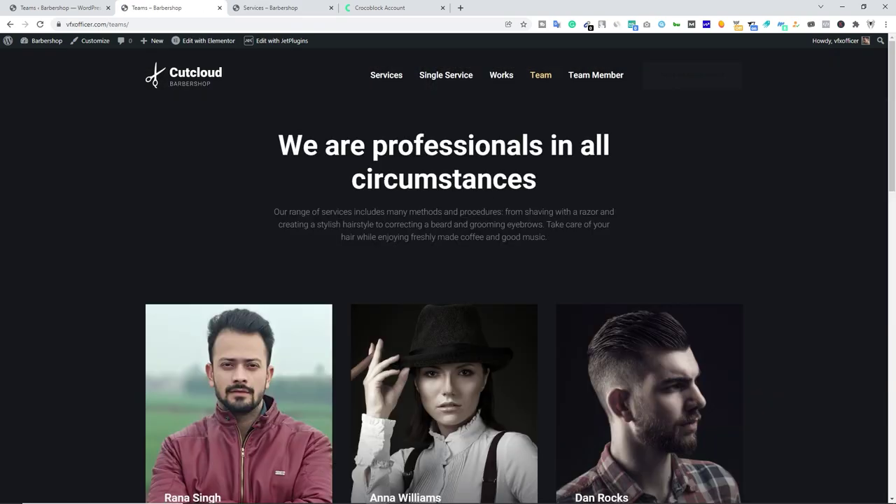
{"action": "scroll", "coordinate": [470, 161], "scroll_direction": "down", "scroll_amount": 15}
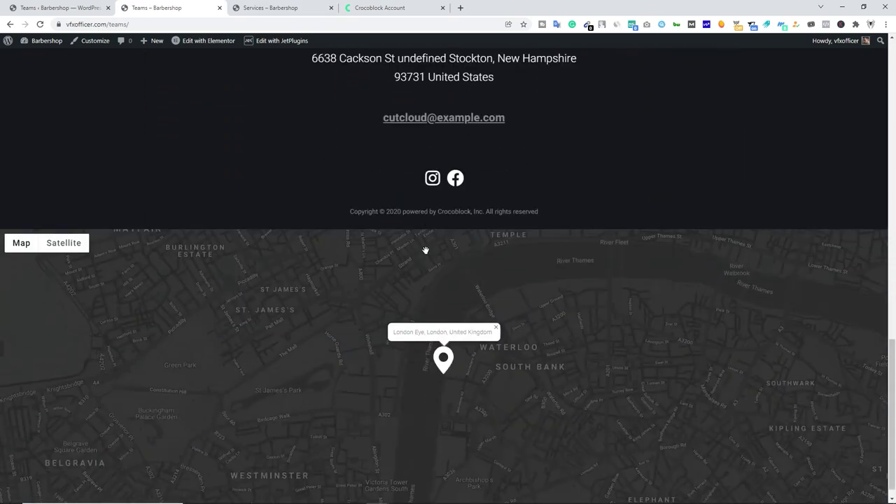
{"action": "scroll", "coordinate": [432, 259], "scroll_direction": "up", "scroll_amount": 15}
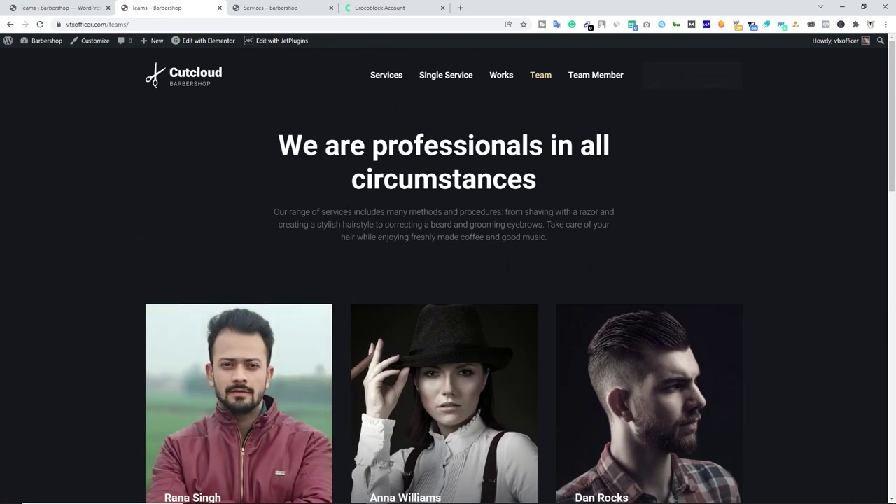
{"action": "left_click_drag", "start_coordinate": [278, 146], "coordinate": [537, 181]}
{"action": "mouse_move", "coordinate": [197, 41]}
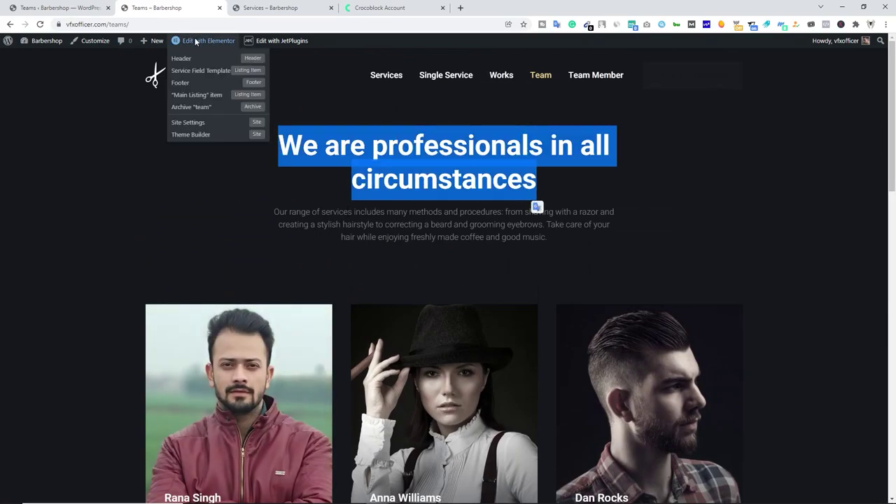
{"action": "left_click", "coordinate": [191, 108]}
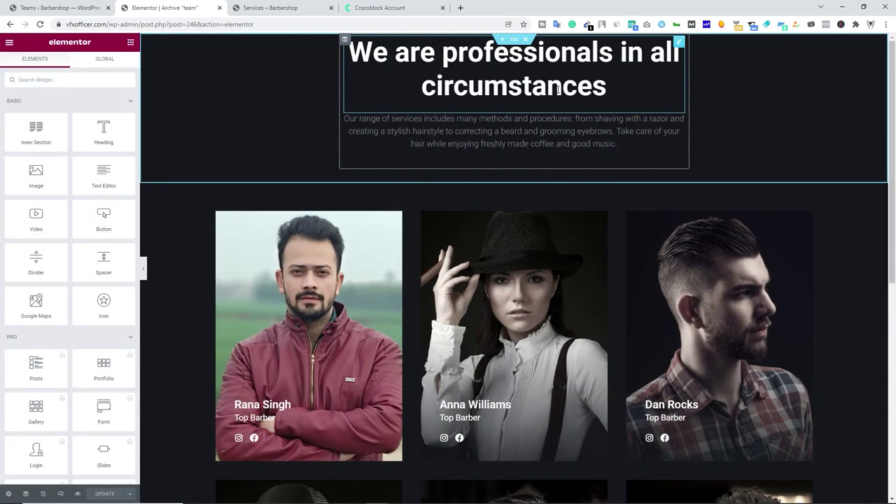
Append "this is me rana" to the archive heading's title.
{"action": "left_click", "coordinate": [600, 89]}
{"action": "left_click_drag", "start_coordinate": [607, 89], "coordinate": [349, 54]}
{"action": "left_click", "coordinate": [62, 125]}
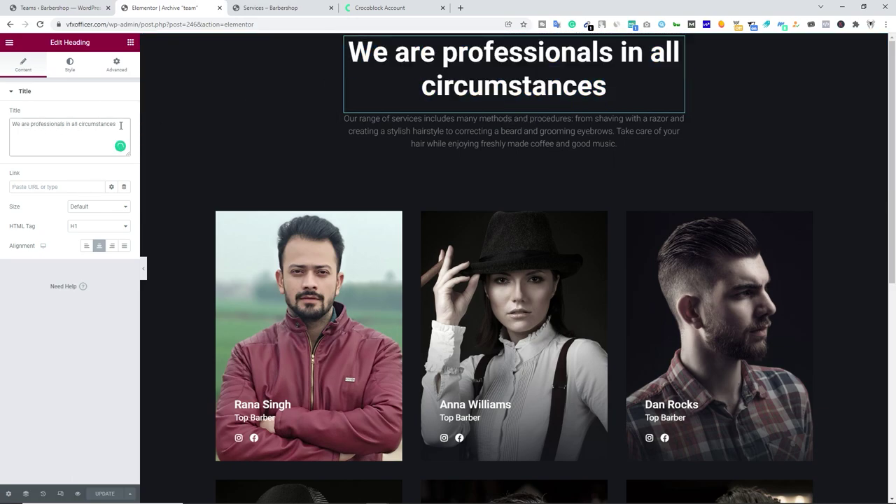
{"action": "type", "text": "this is me rana"}
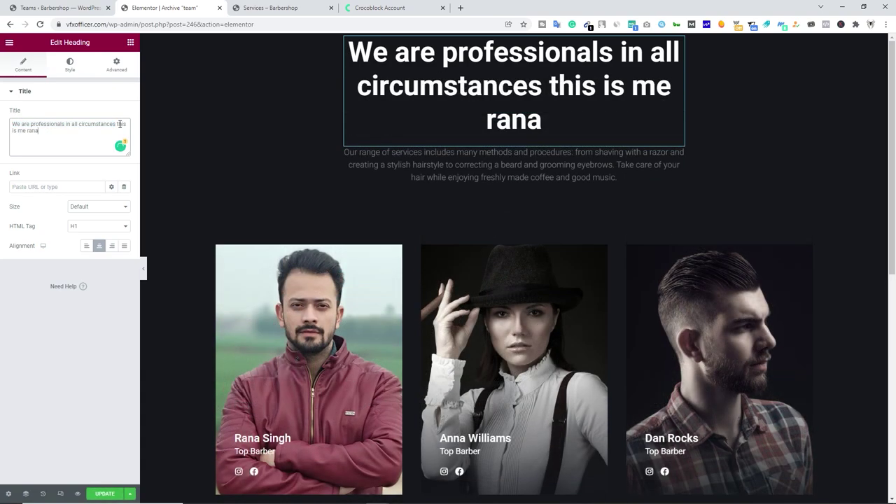
Delete the intro paragraph beneath the heading.
{"action": "left_click", "coordinate": [344, 153]}
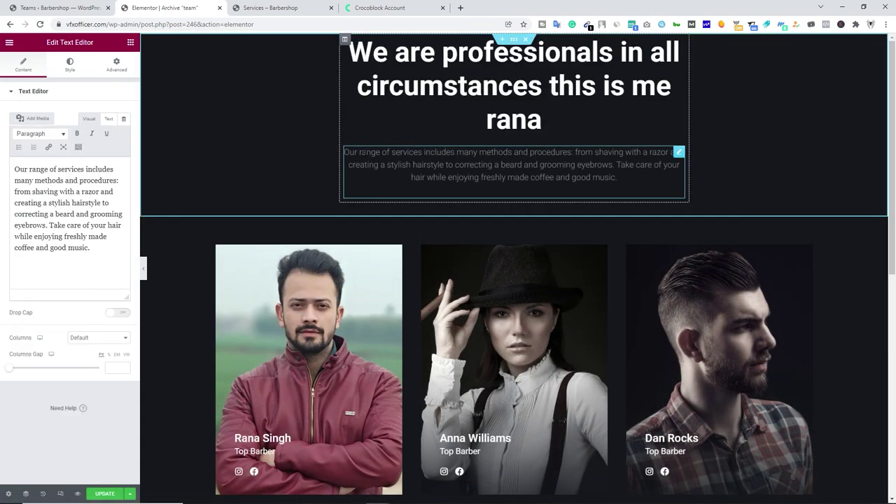
{"action": "left_click_drag", "start_coordinate": [344, 152], "coordinate": [617, 184]}
{"action": "left_click", "coordinate": [65, 201]}
{"action": "left_click_drag", "start_coordinate": [91, 248], "coordinate": [1, 168]}
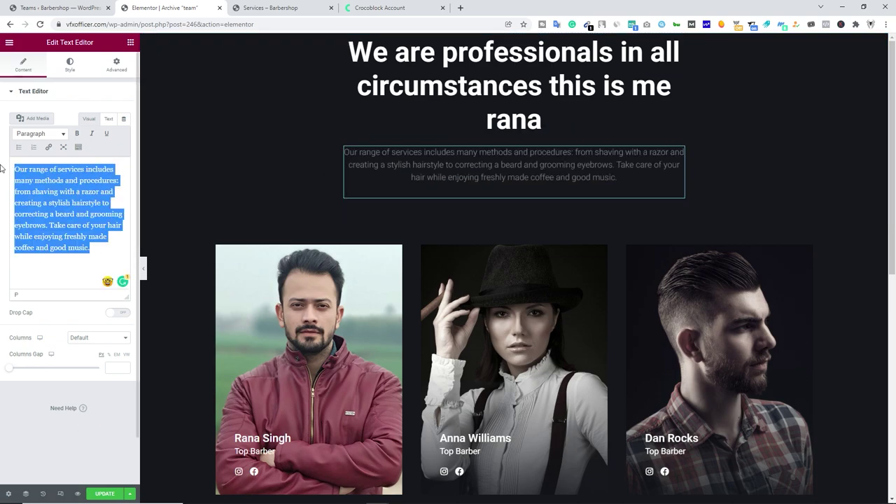
{"action": "left_click", "coordinate": [591, 165]}
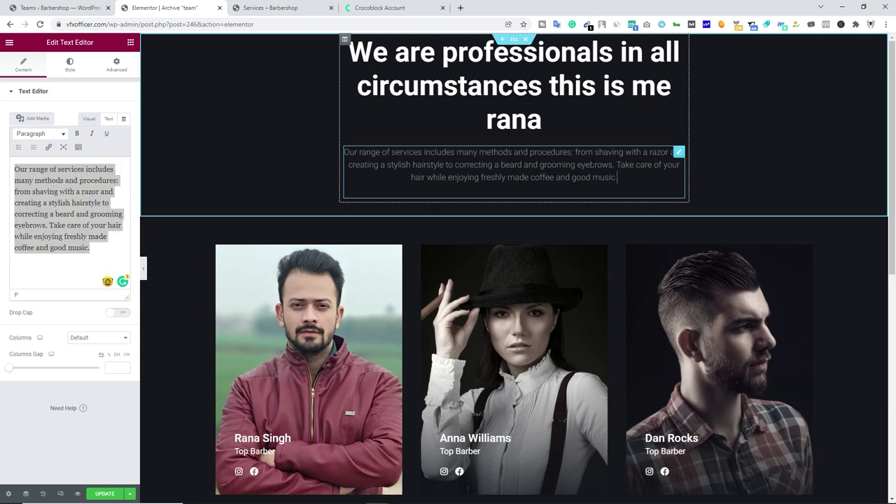
{"action": "right_click", "coordinate": [595, 157]}
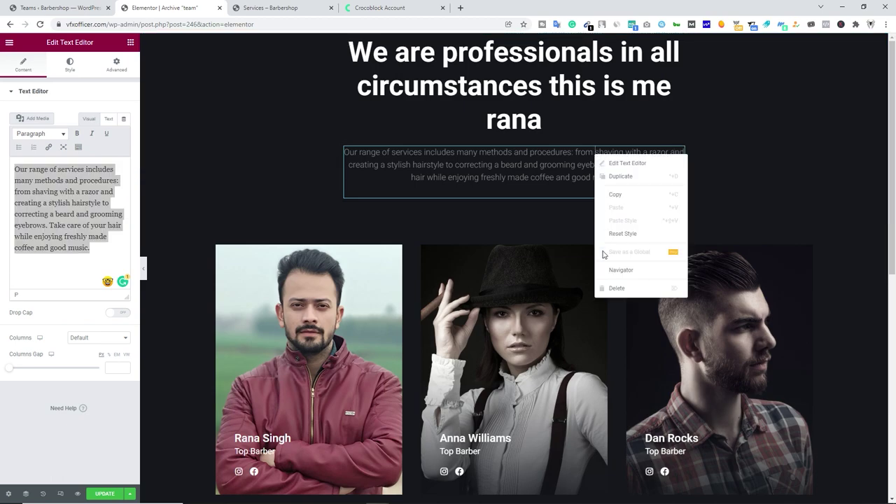
{"action": "left_click", "coordinate": [609, 289]}
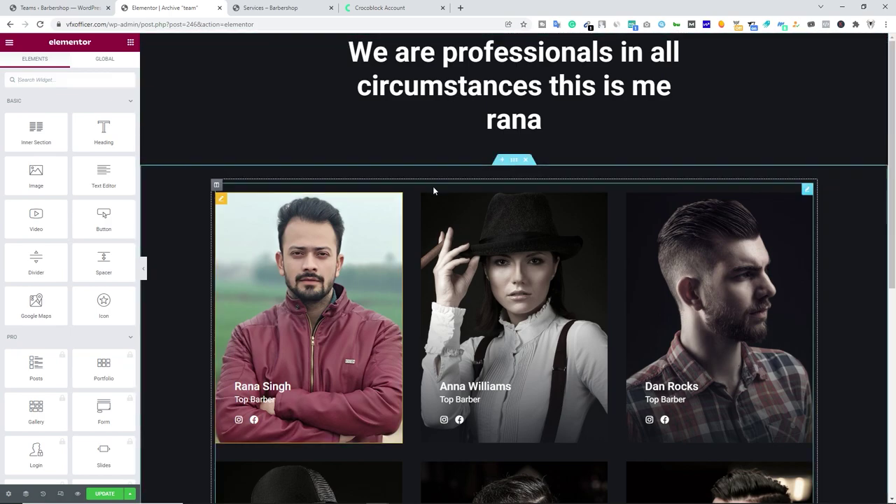
Add a one-column section below the barber grid and drop a JetForm widget into it.
{"action": "right_click", "coordinate": [470, 208]}
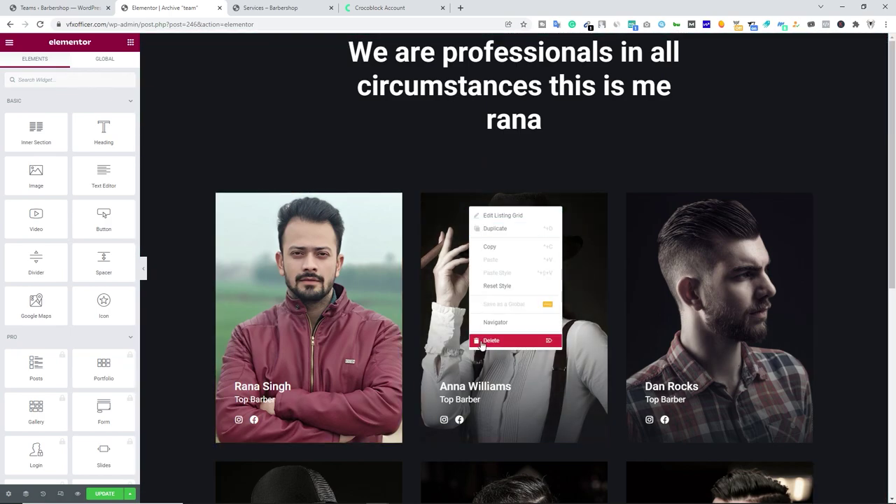
{"action": "left_click", "coordinate": [278, 141]}
{"action": "scroll", "coordinate": [490, 255], "scroll_direction": "down", "scroll_amount": 2}
{"action": "scroll", "coordinate": [495, 254], "scroll_direction": "up", "scroll_amount": 2}
{"action": "scroll", "coordinate": [514, 184], "scroll_direction": "down", "scroll_amount": 6}
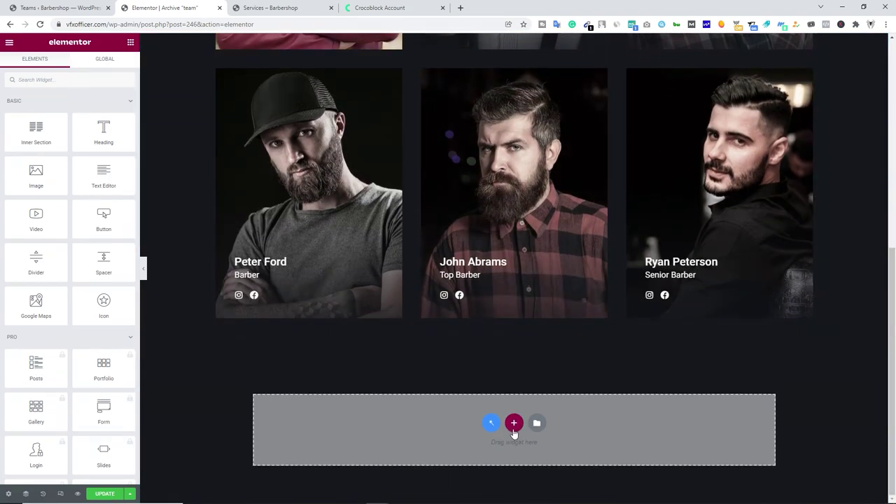
{"action": "left_click", "coordinate": [514, 423]}
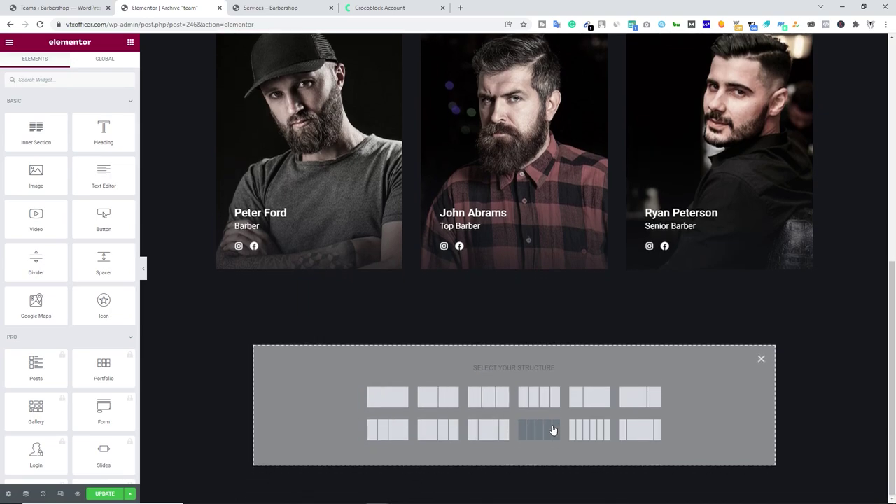
{"action": "left_click", "coordinate": [392, 400]}
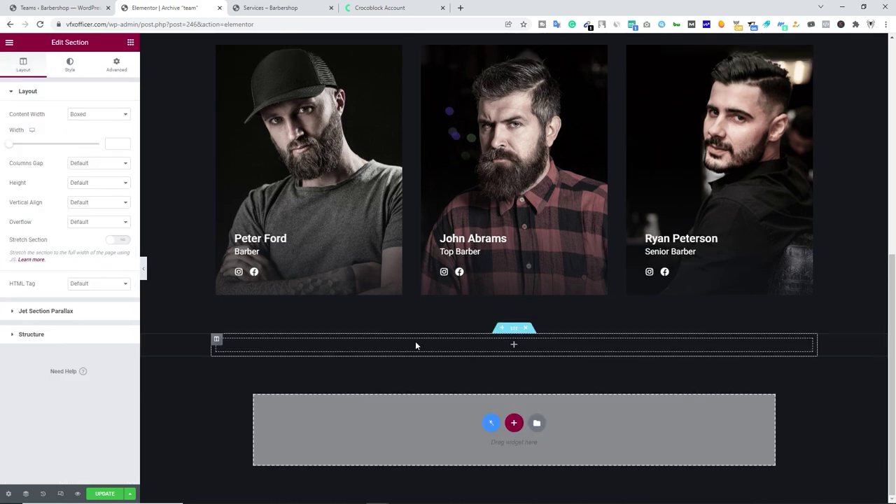
{"action": "left_click", "coordinate": [513, 347]}
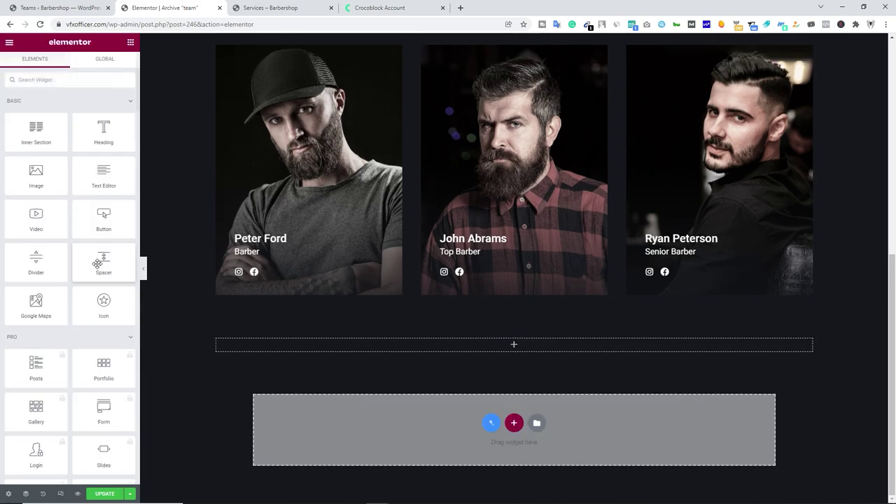
{"action": "scroll", "coordinate": [84, 287], "scroll_direction": "down", "scroll_amount": 10}
{"action": "scroll", "coordinate": [77, 300], "scroll_direction": "down", "scroll_amount": 3}
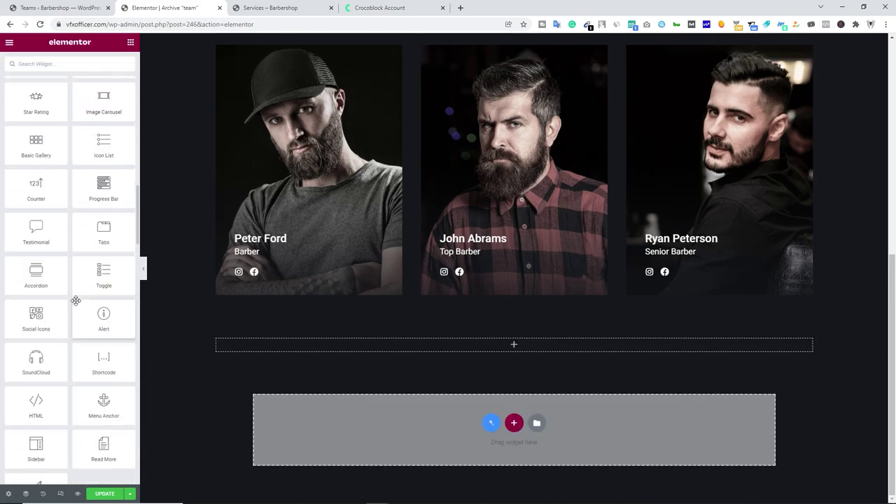
{"action": "scroll", "coordinate": [75, 301], "scroll_direction": "down", "scroll_amount": 8}
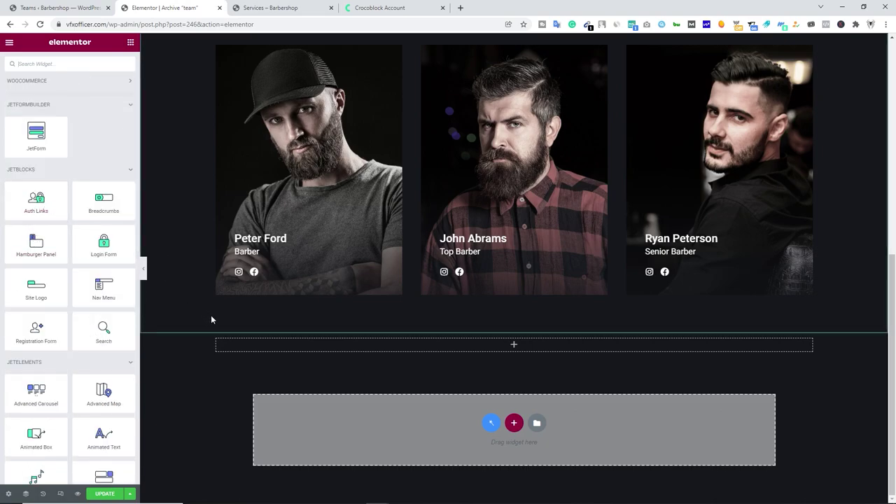
{"action": "left_click_drag", "start_coordinate": [36, 136], "coordinate": [557, 346]}
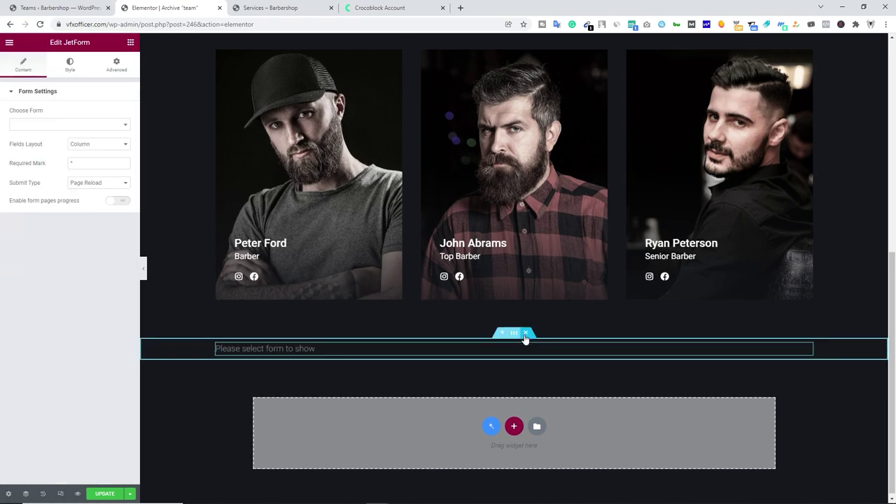
Delete the JetForm section again and save the team archive template with UPDATE.
{"action": "left_click", "coordinate": [527, 334]}
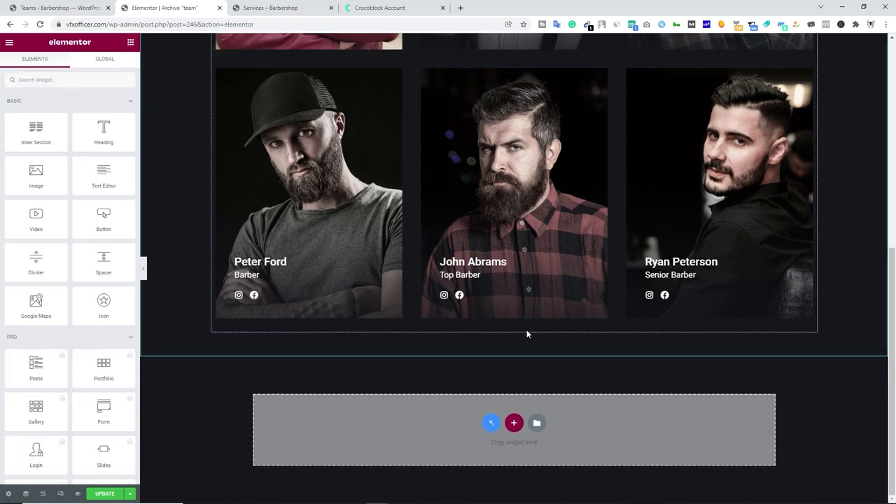
{"action": "scroll", "coordinate": [150, 448], "scroll_direction": "up", "scroll_amount": 6}
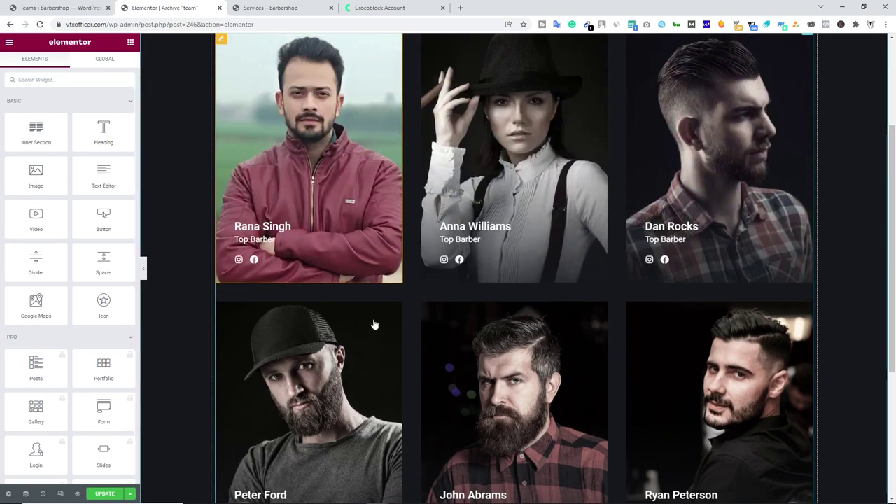
{"action": "left_click", "coordinate": [105, 494]}
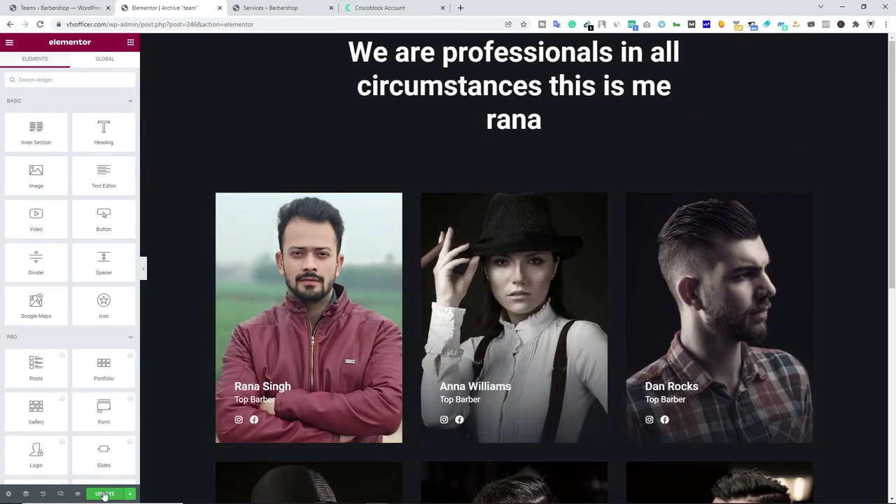
Exit Elementor and view the live Services page, whose grid shows only 8 services.
{"action": "left_click", "coordinate": [9, 42]}
{"action": "left_click", "coordinate": [59, 210]}
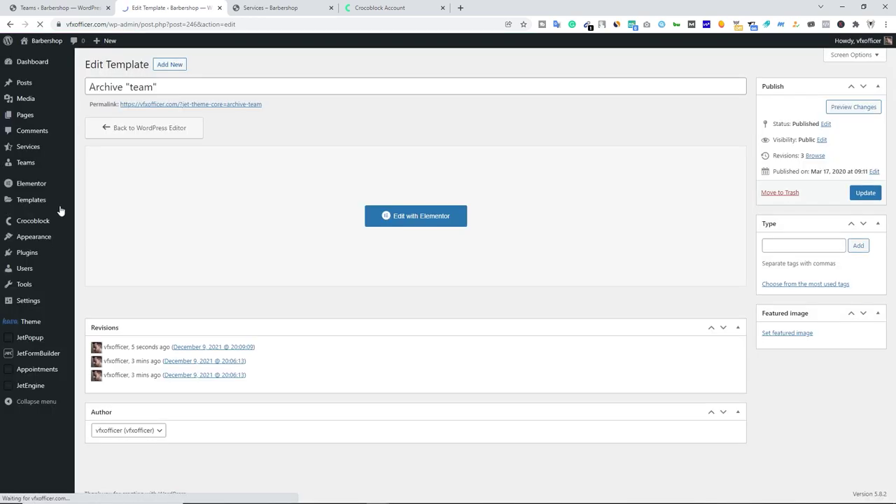
{"action": "mouse_move", "coordinate": [43, 47]}
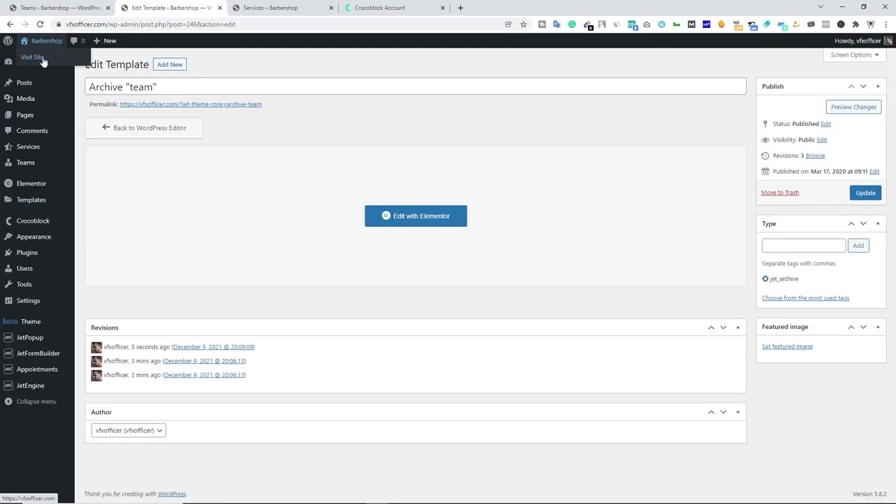
{"action": "left_click", "coordinate": [81, 63]}
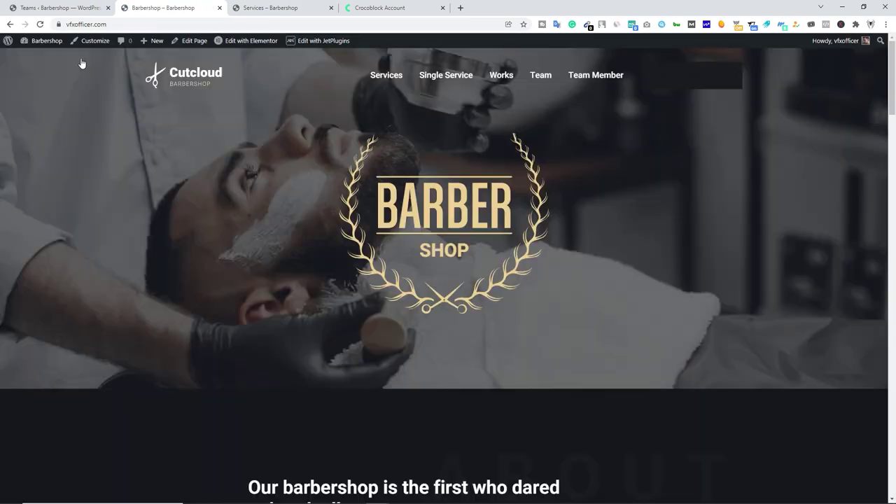
{"action": "left_click", "coordinate": [396, 82]}
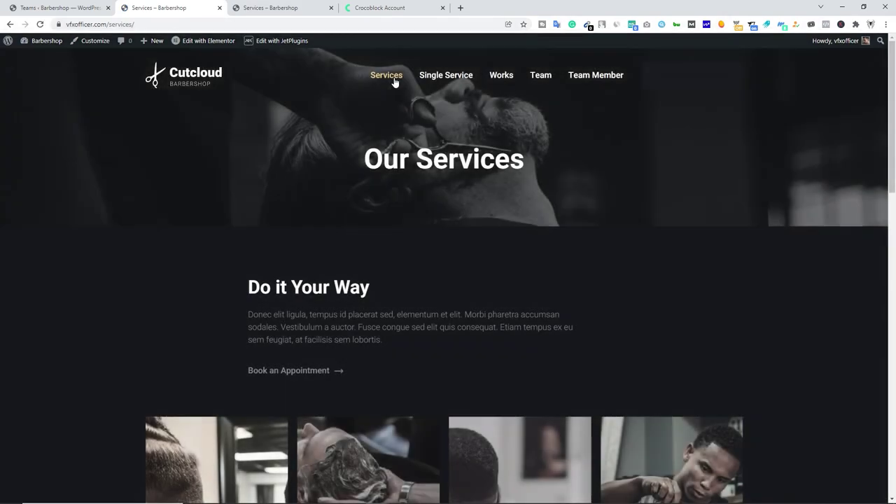
{"action": "scroll", "coordinate": [390, 266], "scroll_direction": "down", "scroll_amount": 9}
{"action": "scroll", "coordinate": [306, 244], "scroll_direction": "up", "scroll_amount": 5}
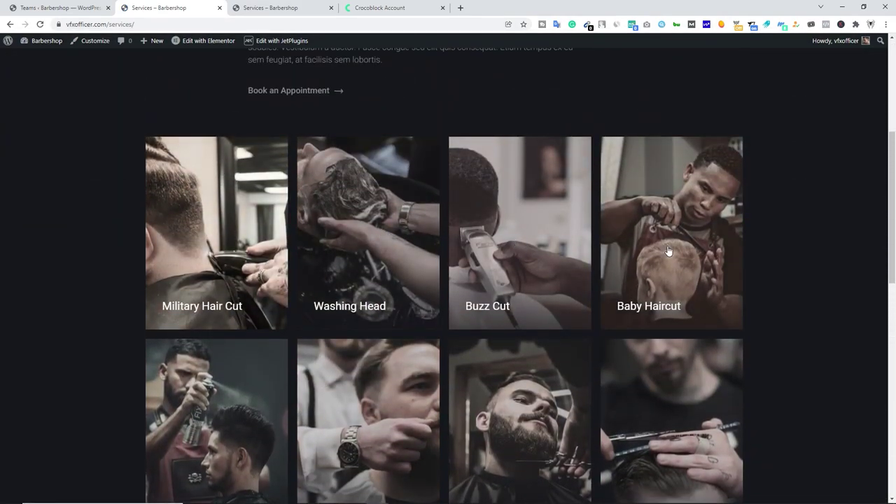
{"action": "scroll", "coordinate": [669, 254], "scroll_direction": "down", "scroll_amount": 2}
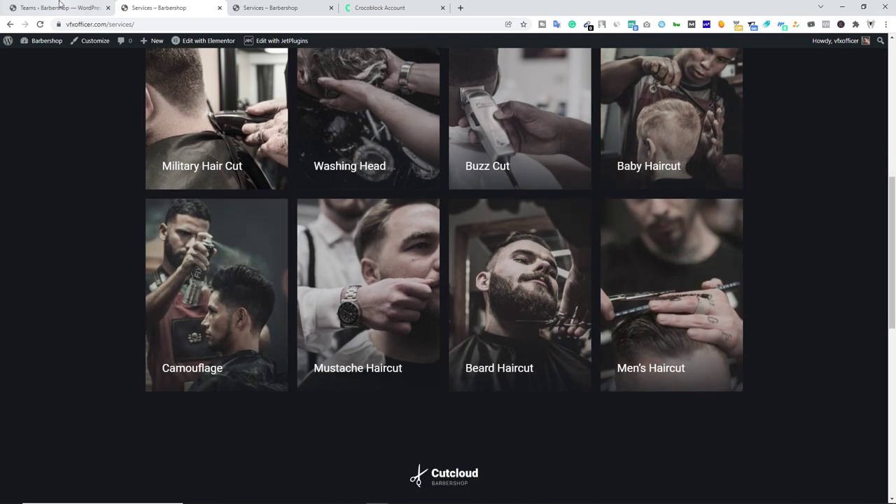
Confirm the admin Services list holds 9 posts, then open the services archive in Elementor.
{"action": "left_click", "coordinate": [60, 7]}
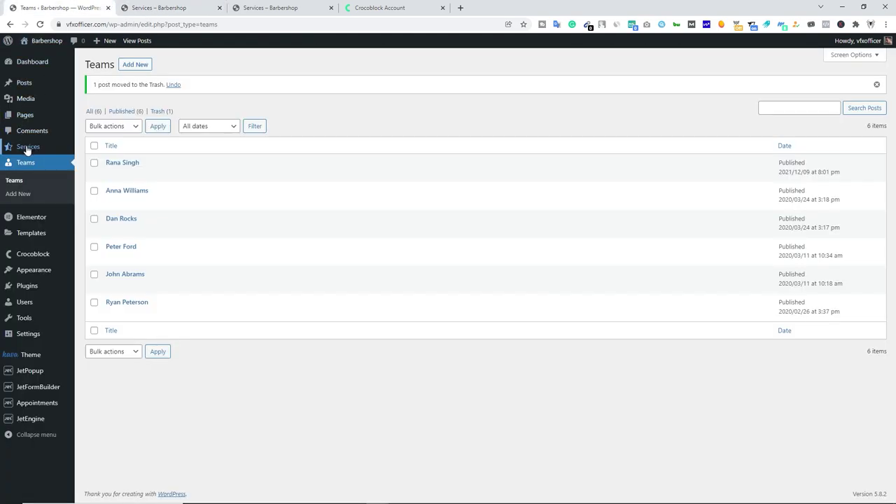
{"action": "left_click", "coordinate": [131, 150]}
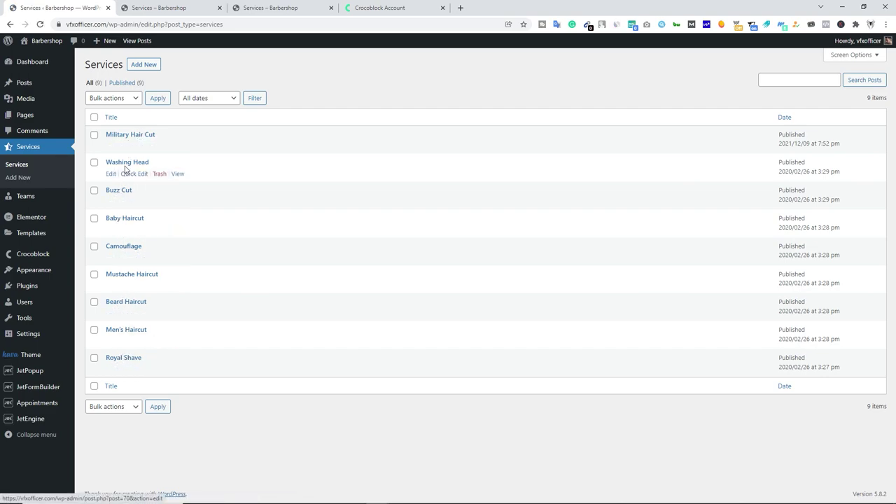
{"action": "left_click", "coordinate": [159, 7]}
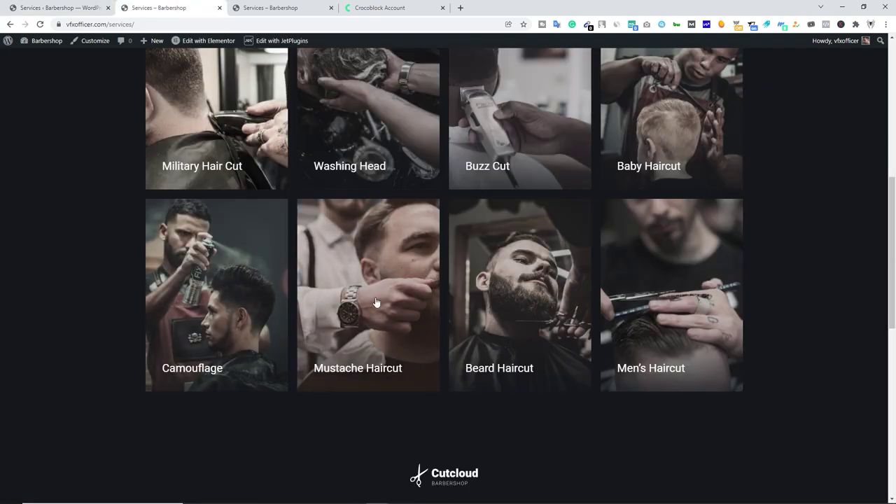
{"action": "scroll", "coordinate": [376, 303], "scroll_direction": "up", "scroll_amount": 1}
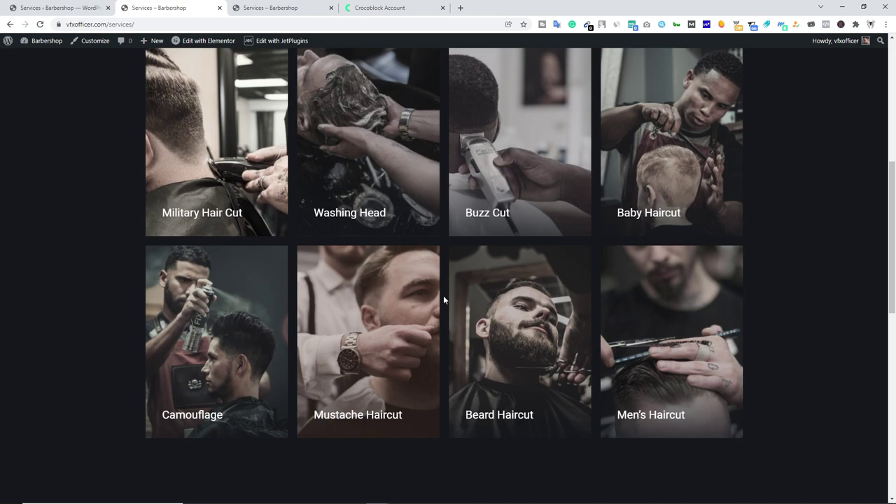
{"action": "mouse_move", "coordinate": [200, 46]}
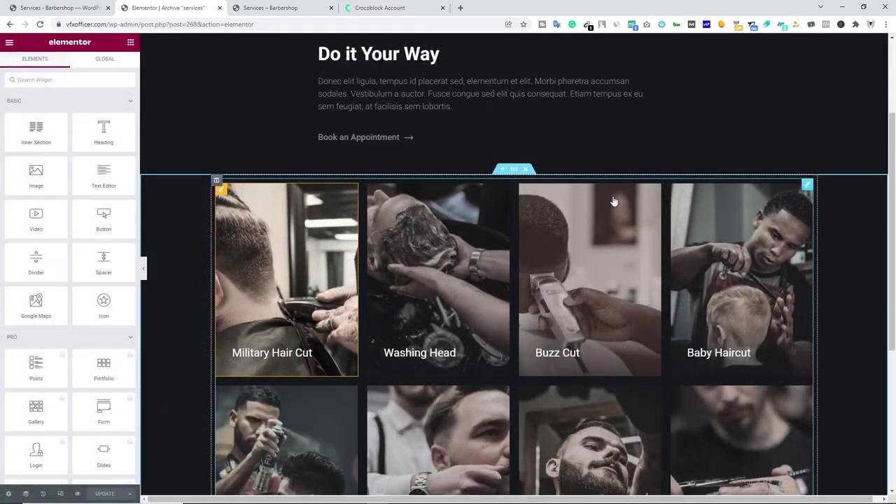
Set the services Listing Grid to Posts number 9 and Columns Number 3.
{"action": "left_click", "coordinate": [806, 185]}
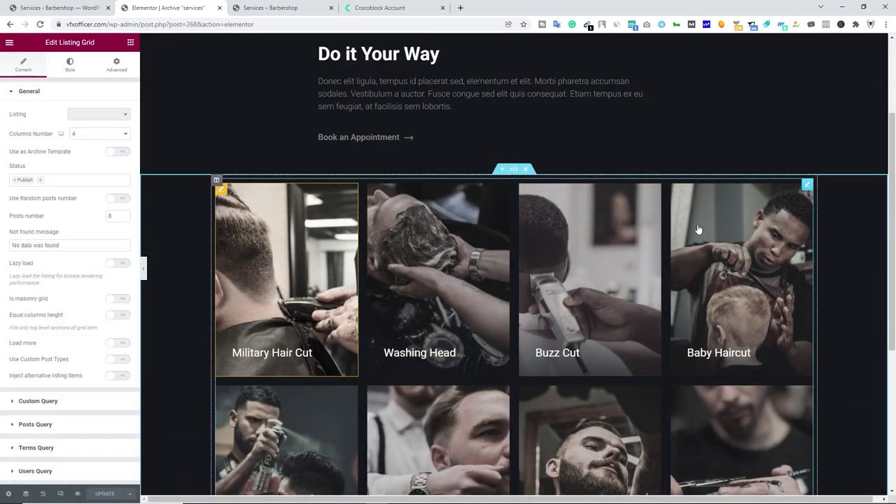
{"action": "left_click", "coordinate": [125, 215]}
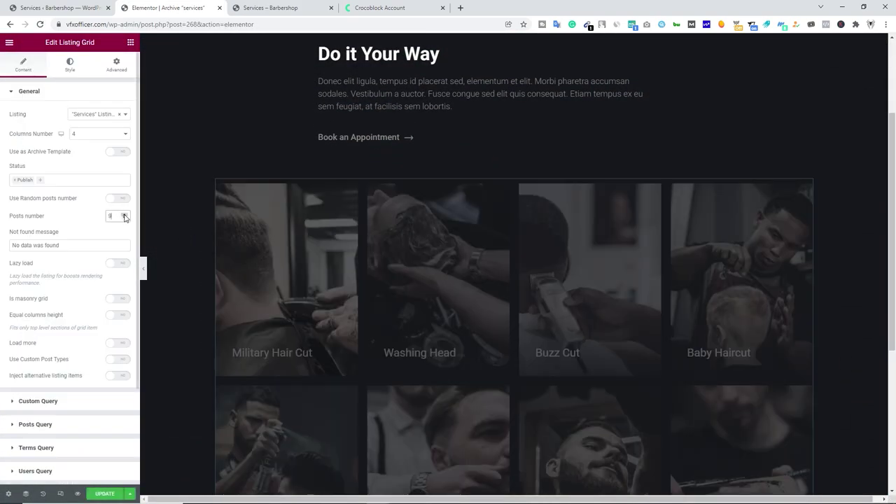
{"action": "scroll", "coordinate": [346, 294], "scroll_direction": "down", "scroll_amount": 4}
{"action": "scroll", "coordinate": [350, 301], "scroll_direction": "down", "scroll_amount": 1}
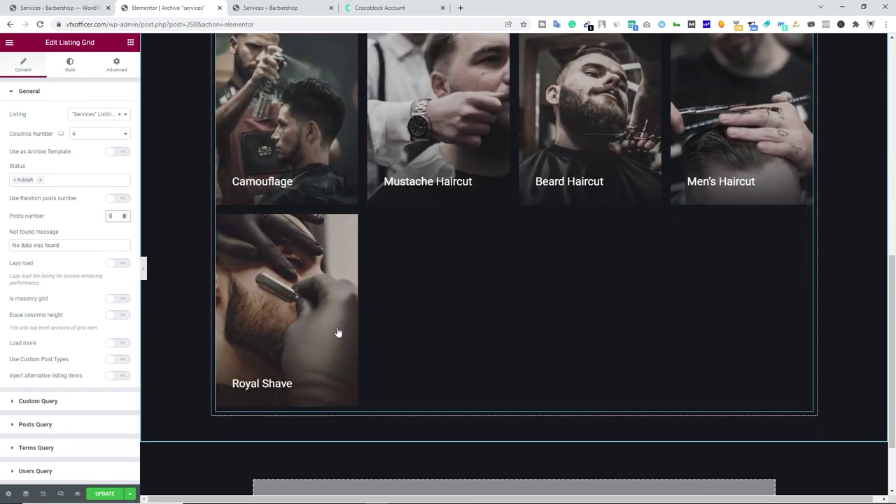
{"action": "scroll", "coordinate": [330, 350], "scroll_direction": "up", "scroll_amount": 4}
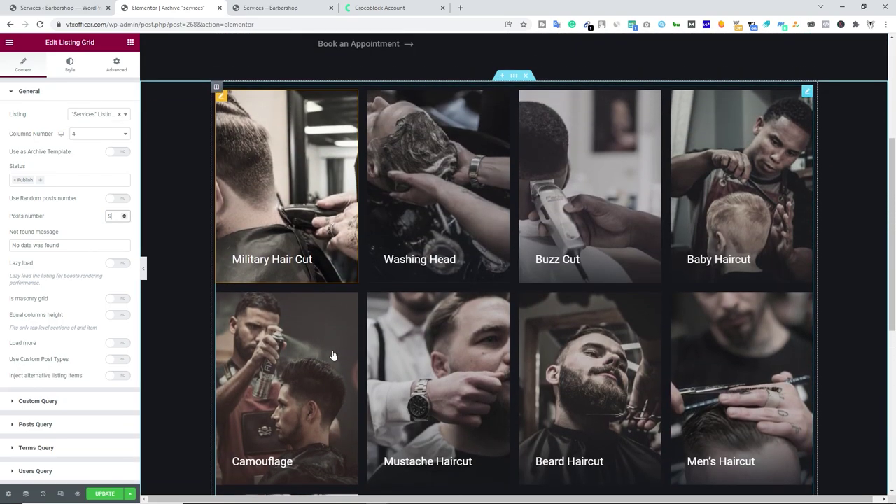
{"action": "left_click", "coordinate": [129, 138]}
{"action": "left_click", "coordinate": [91, 157]}
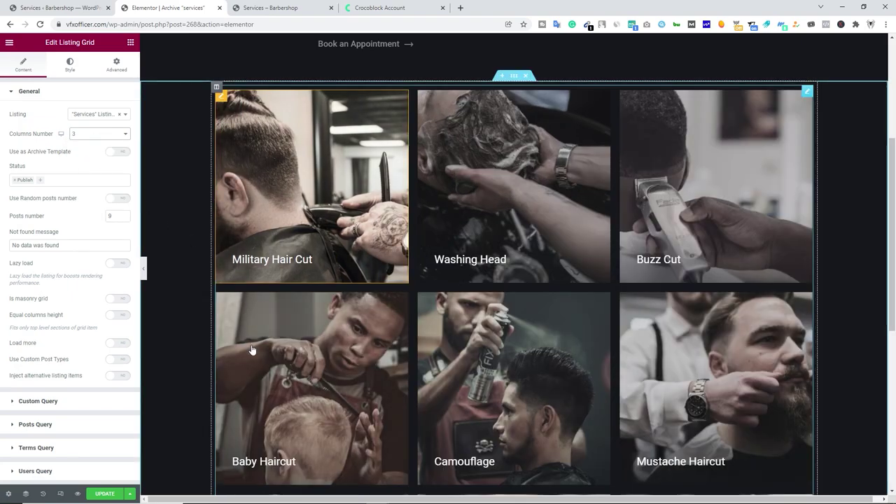
{"action": "scroll", "coordinate": [252, 350], "scroll_direction": "up", "scroll_amount": 1}
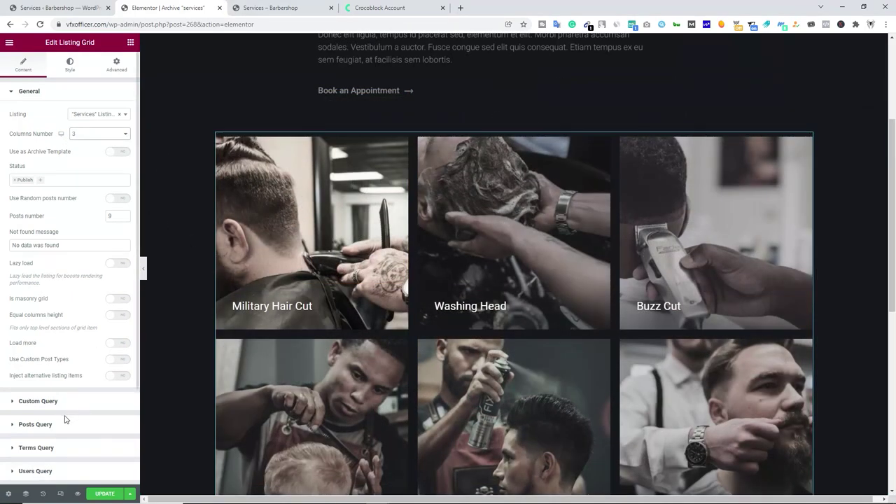
Save the services archive template with UPDATE and exit to the dashboard.
{"action": "left_click", "coordinate": [103, 494]}
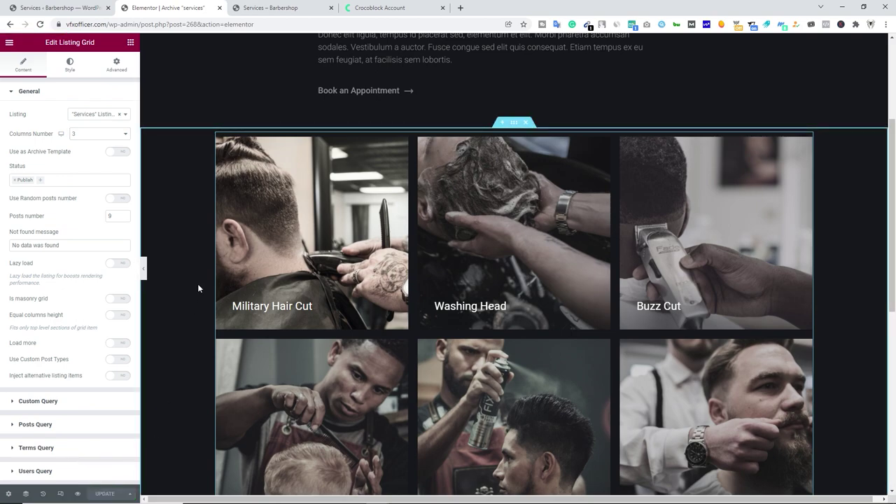
{"action": "left_click", "coordinate": [9, 42]}
{"action": "left_click", "coordinate": [94, 213]}
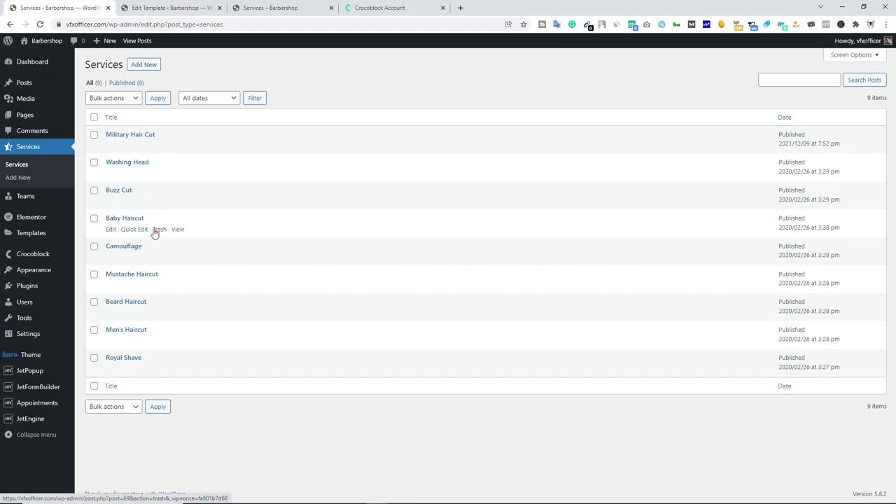
Trash the Baby Haircut service and check that the live Services grid shows the remaining eight.
{"action": "left_click", "coordinate": [160, 231]}
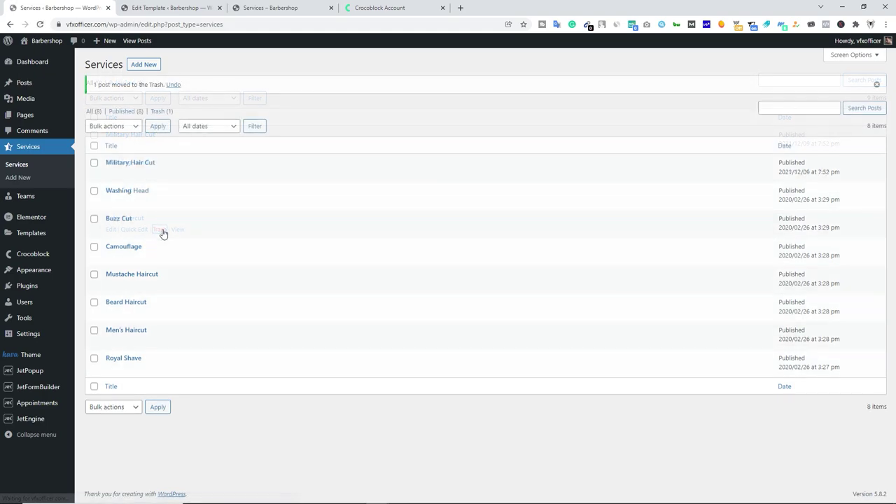
{"action": "left_click", "coordinate": [150, 7]}
{"action": "left_click", "coordinate": [73, 56]}
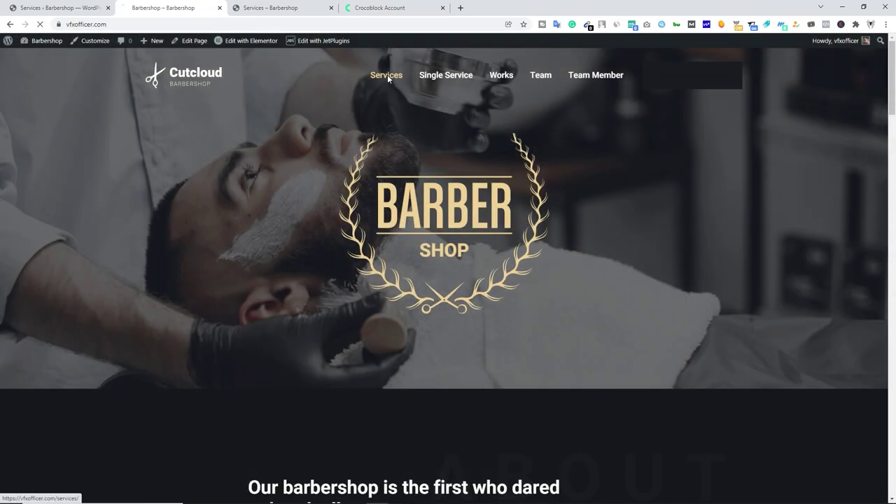
{"action": "left_click", "coordinate": [388, 75]}
{"action": "scroll", "coordinate": [347, 238], "scroll_direction": "down", "scroll_amount": 3}
{"action": "scroll", "coordinate": [350, 250], "scroll_direction": "down", "scroll_amount": 5}
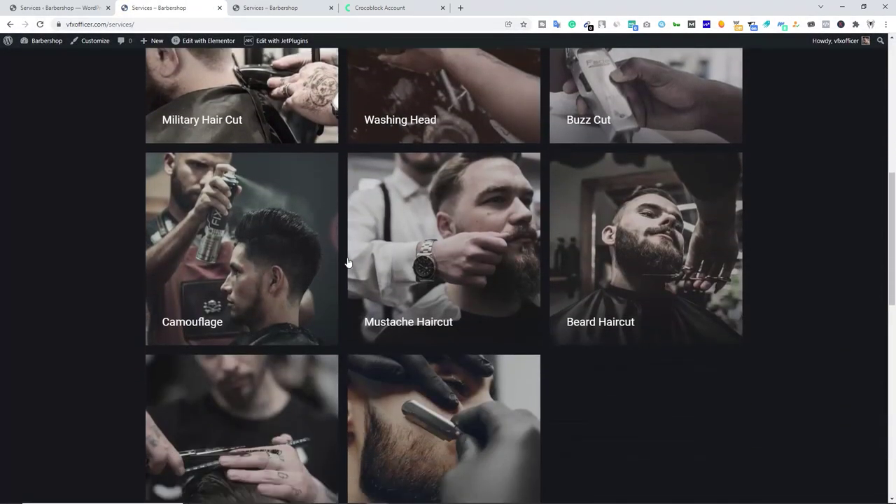
{"action": "scroll", "coordinate": [461, 234], "scroll_direction": "up", "scroll_amount": 2}
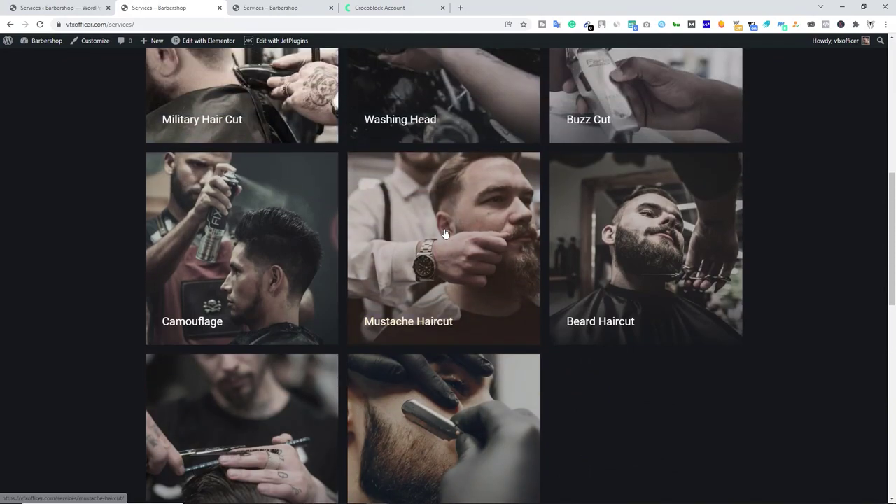
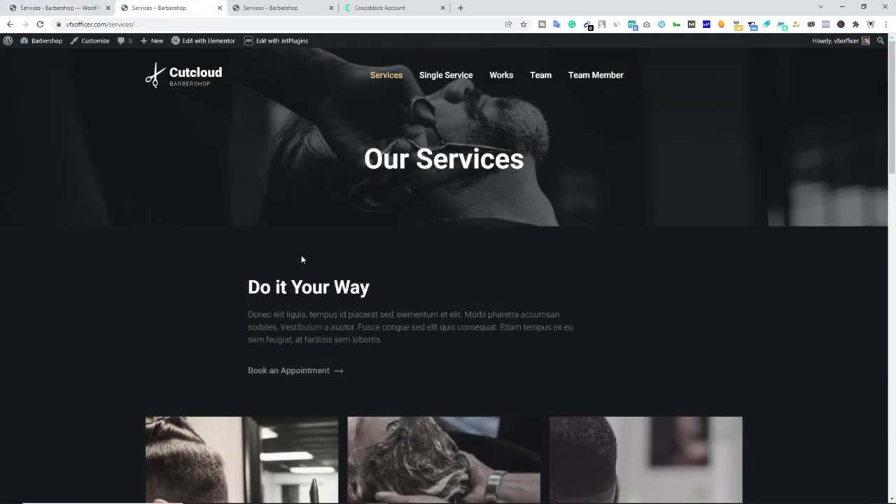
Go to the Cutcloud home page, then open the Works page and scroll its gallery.
{"action": "left_click", "coordinate": [207, 78]}
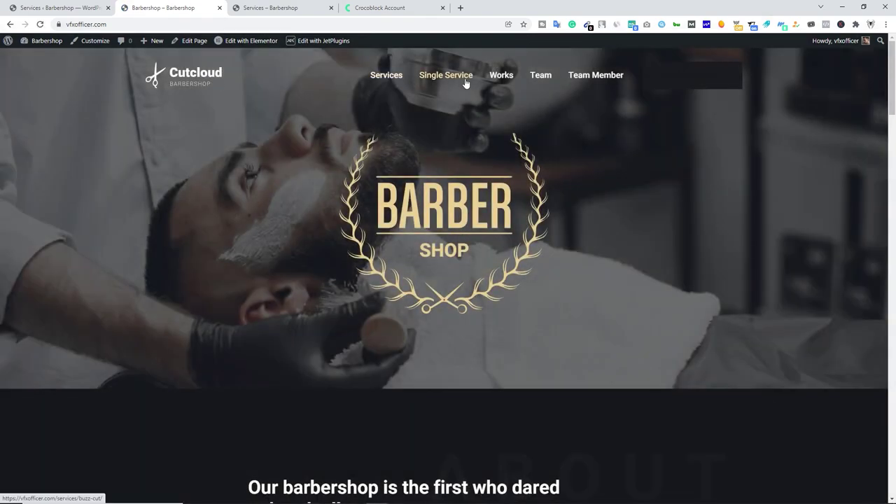
{"action": "left_click", "coordinate": [505, 81]}
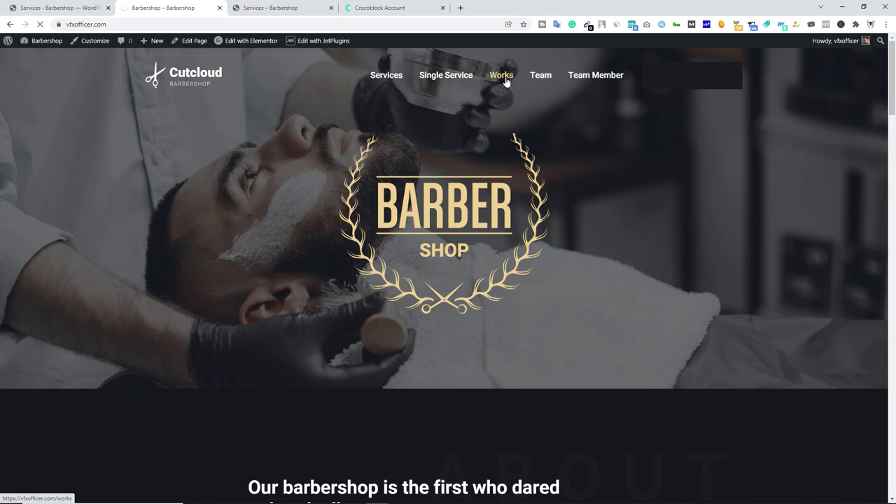
{"action": "scroll", "coordinate": [448, 280], "scroll_direction": "down", "scroll_amount": 10}
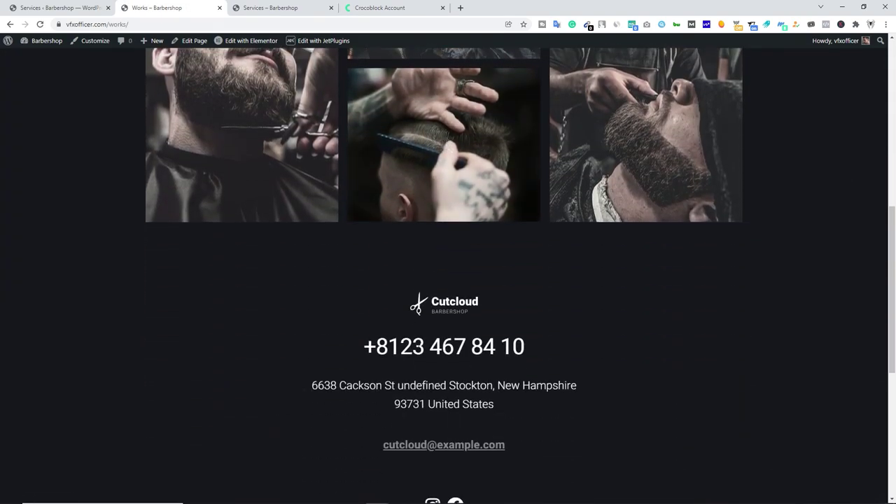
{"action": "scroll", "coordinate": [448, 280], "scroll_direction": "up", "scroll_amount": 10}
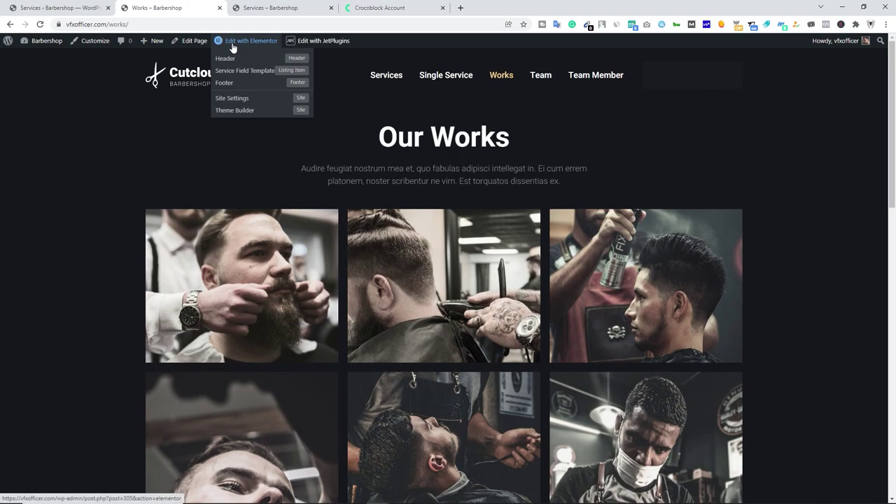
Open the Works page in Elementor and add a one-column section below the Our Works gallery.
{"action": "left_click", "coordinate": [233, 42]}
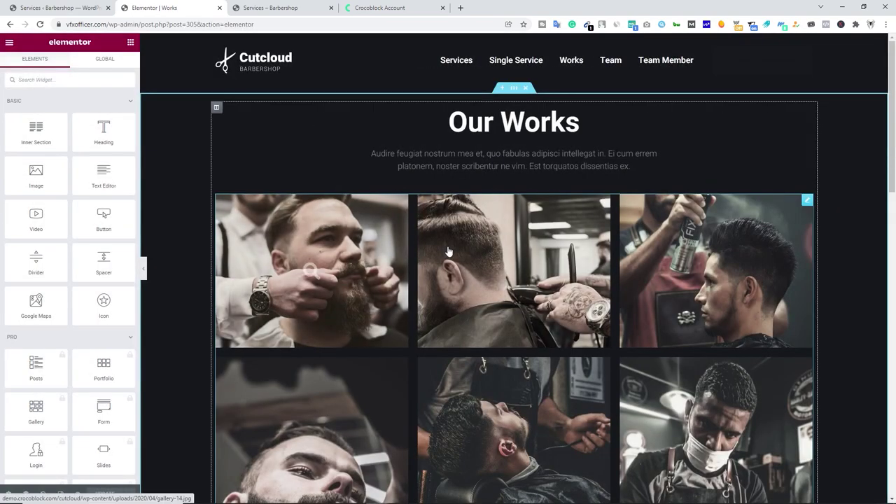
{"action": "left_click", "coordinate": [807, 203]}
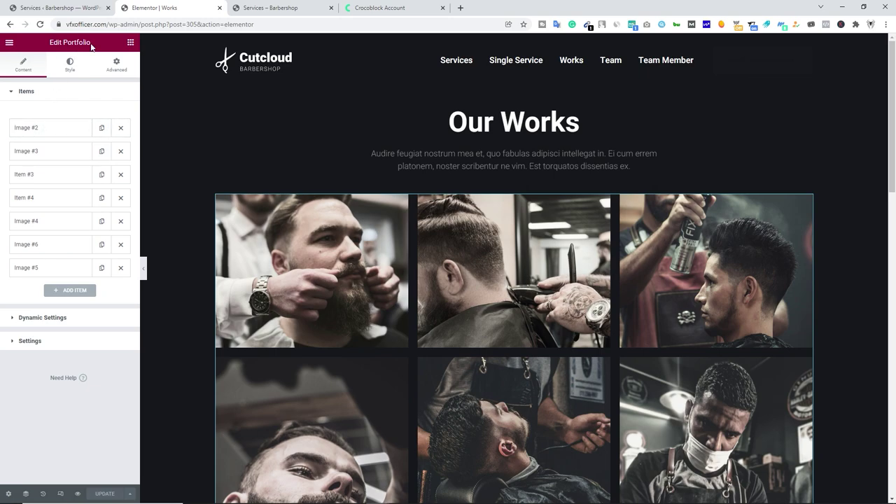
{"action": "scroll", "coordinate": [517, 260], "scroll_direction": "down", "scroll_amount": 10}
{"action": "left_click", "coordinate": [515, 260]}
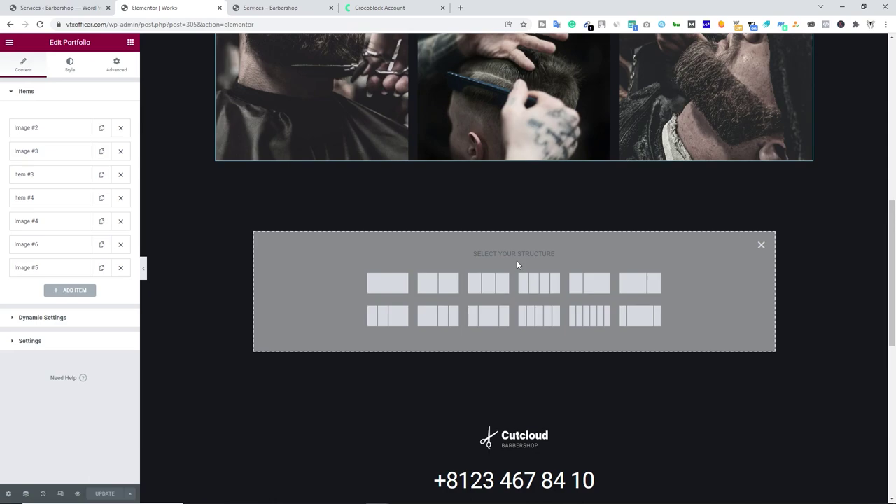
{"action": "left_click", "coordinate": [384, 284]}
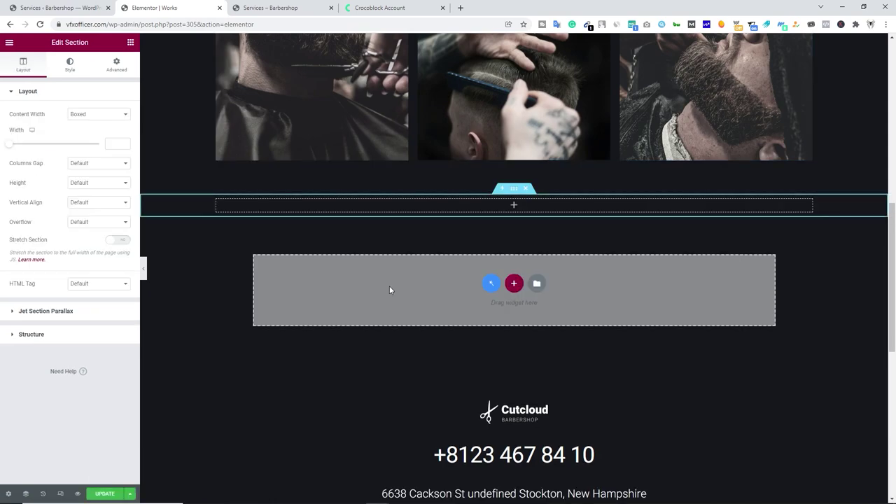
Drop a Portfolio widget into the new section, then delete its placeholder portfolio section.
{"action": "left_click", "coordinate": [515, 206]}
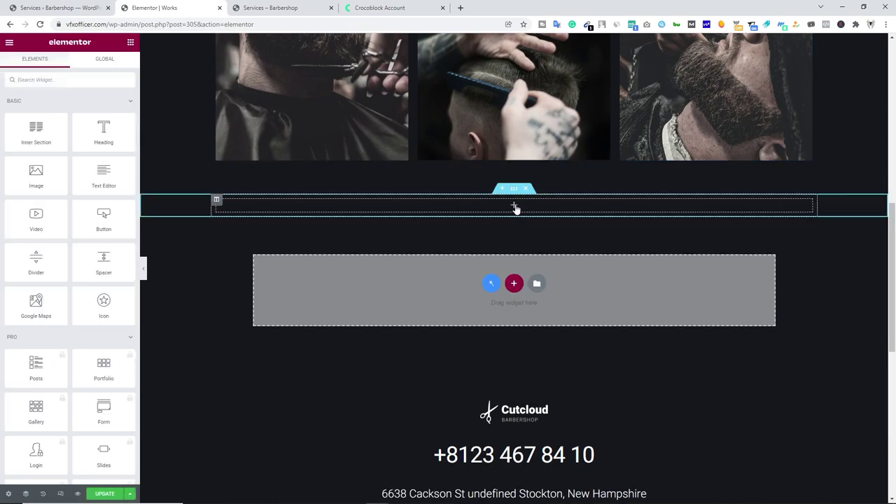
{"action": "left_click", "coordinate": [54, 81]}
{"action": "type", "text": "por"}
{"action": "left_click_drag", "start_coordinate": [36, 112], "coordinate": [504, 210]}
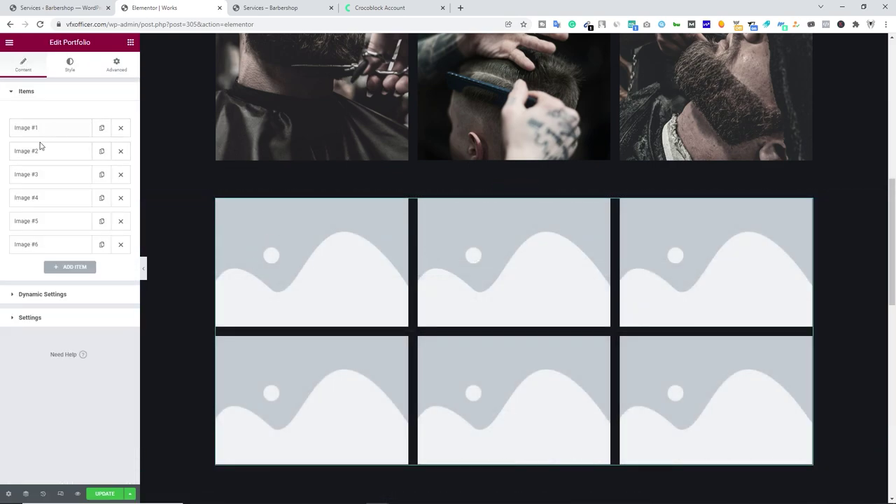
{"action": "scroll", "coordinate": [551, 283], "scroll_direction": "up", "scroll_amount": 10}
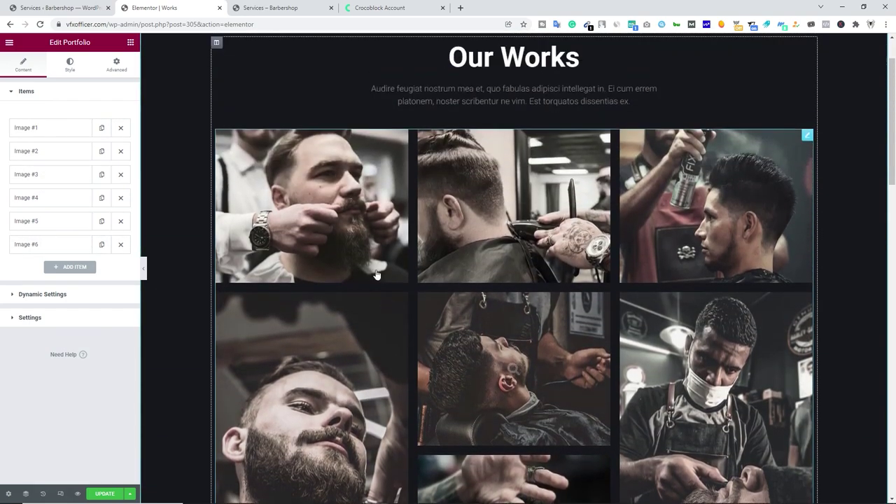
{"action": "scroll", "coordinate": [551, 282], "scroll_direction": "down", "scroll_amount": 3}
{"action": "scroll", "coordinate": [551, 283], "scroll_direction": "down", "scroll_amount": 8}
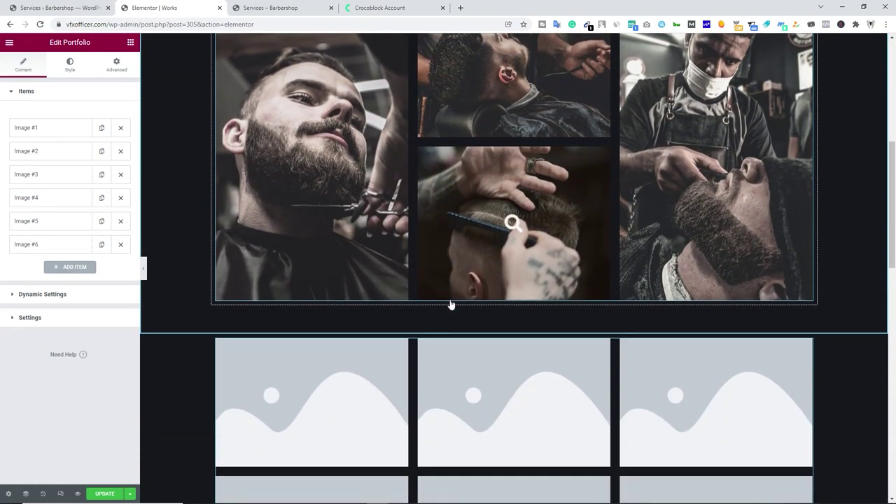
{"action": "scroll", "coordinate": [519, 327], "scroll_direction": "up", "scroll_amount": 2}
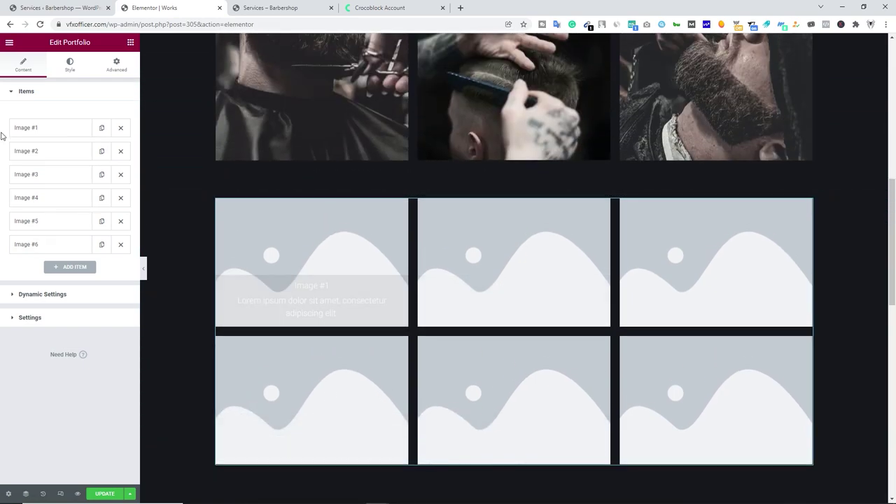
{"action": "scroll", "coordinate": [581, 256], "scroll_direction": "up", "scroll_amount": 2}
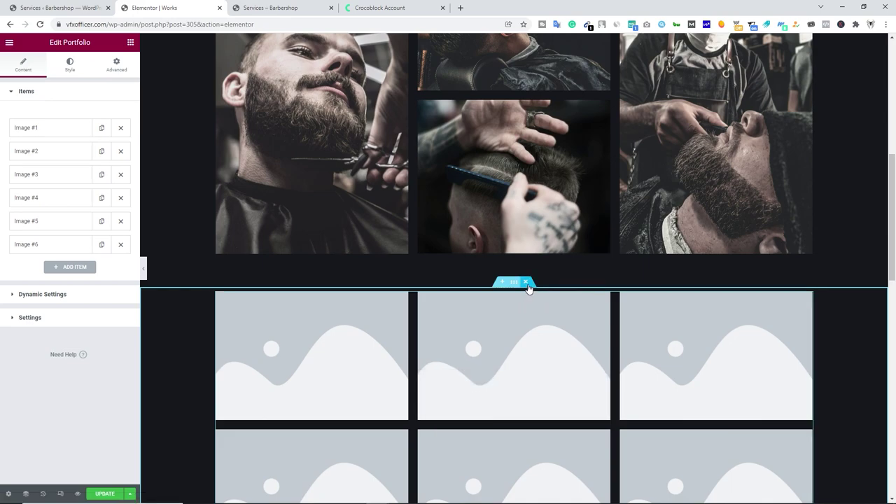
{"action": "left_click", "coordinate": [526, 283]}
Select the Our Works heading text and part of the intro paragraph to inspect them.
{"action": "scroll", "coordinate": [528, 289], "scroll_direction": "up", "scroll_amount": 8}
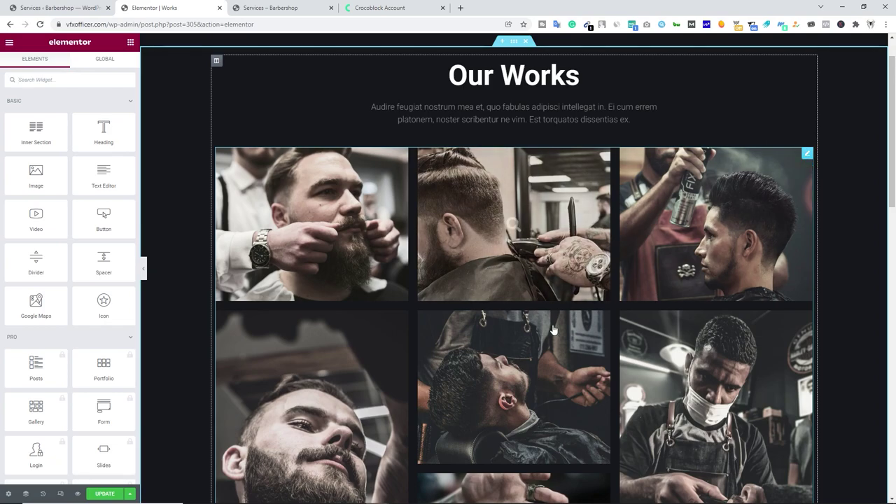
{"action": "left_click", "coordinate": [472, 77]}
{"action": "left_click_drag", "start_coordinate": [447, 75], "coordinate": [593, 77]}
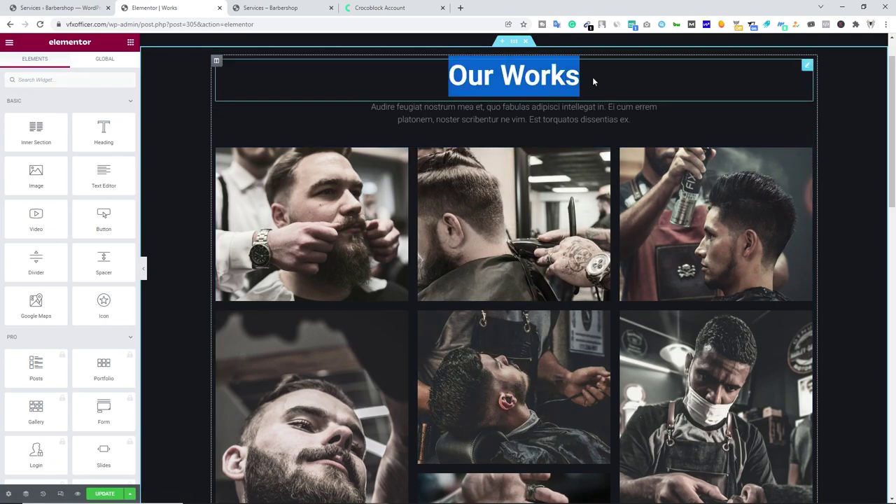
{"action": "left_click_drag", "start_coordinate": [387, 107], "coordinate": [579, 121]}
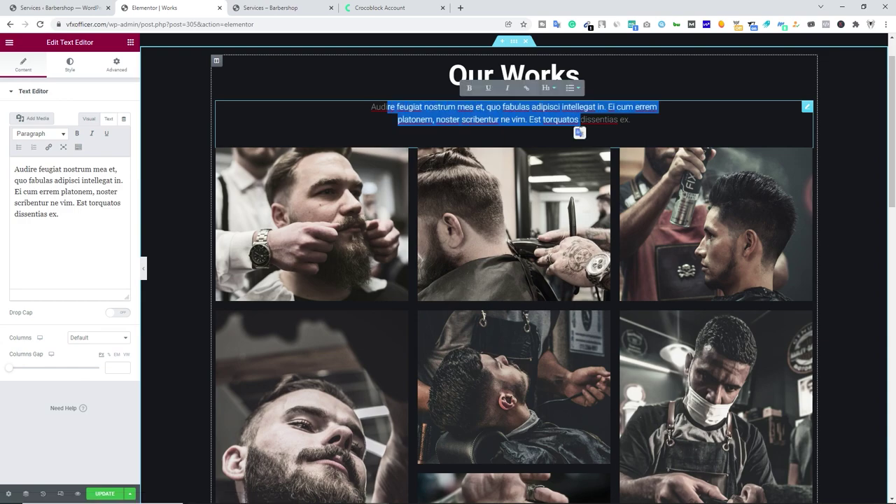
{"action": "scroll", "coordinate": [570, 184], "scroll_direction": "down", "scroll_amount": 10}
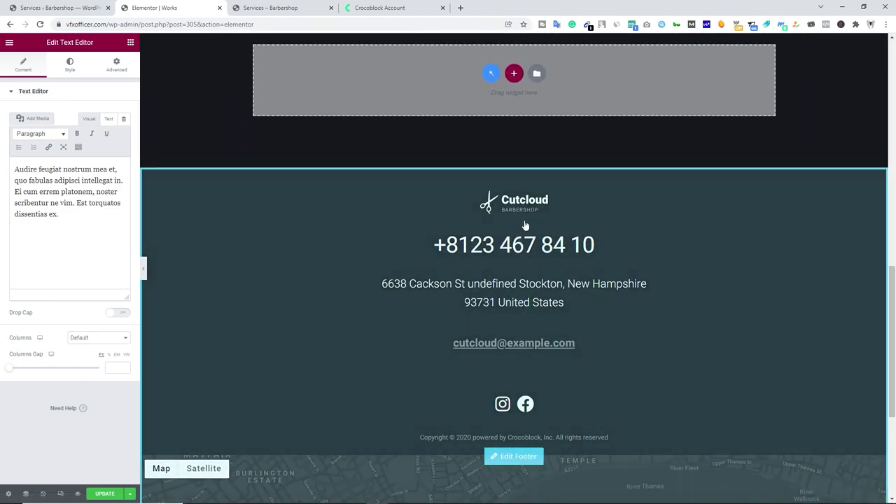
{"action": "scroll", "coordinate": [526, 223], "scroll_direction": "up", "scroll_amount": 3}
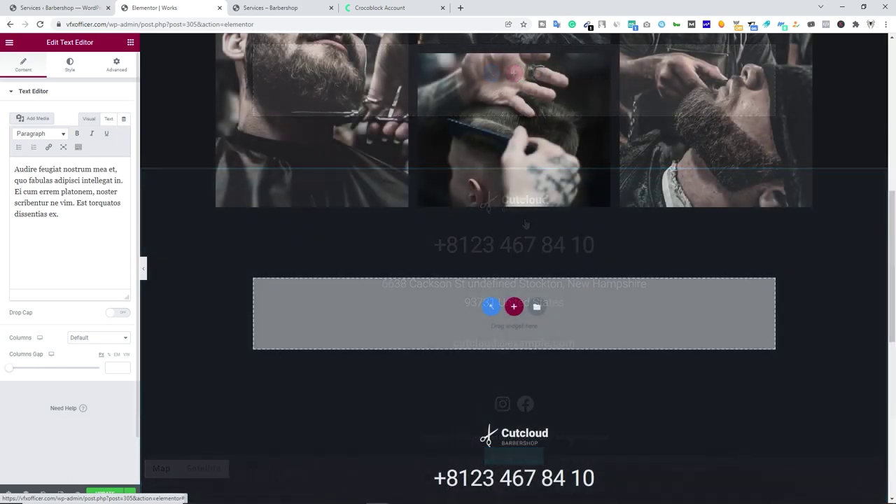
Exit Elementor to the dashboard and confirm leaving the editor.
{"action": "left_click", "coordinate": [9, 42]}
{"action": "left_click", "coordinate": [40, 209]}
{"action": "left_click", "coordinate": [493, 77]}
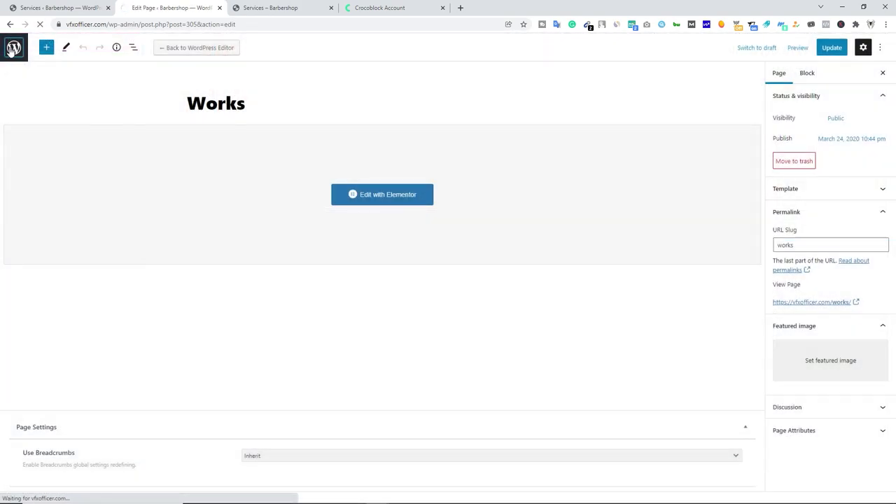
Visit the live site and open its Header template in Elementor from the admin bar.
{"action": "left_click", "coordinate": [14, 49]}
{"action": "mouse_move", "coordinate": [43, 42]}
{"action": "left_click", "coordinate": [39, 60]}
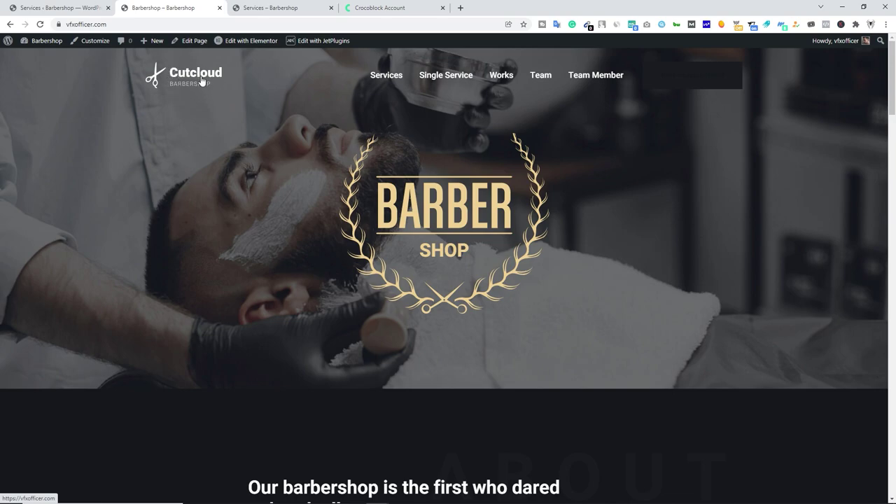
{"action": "mouse_move", "coordinate": [244, 46]}
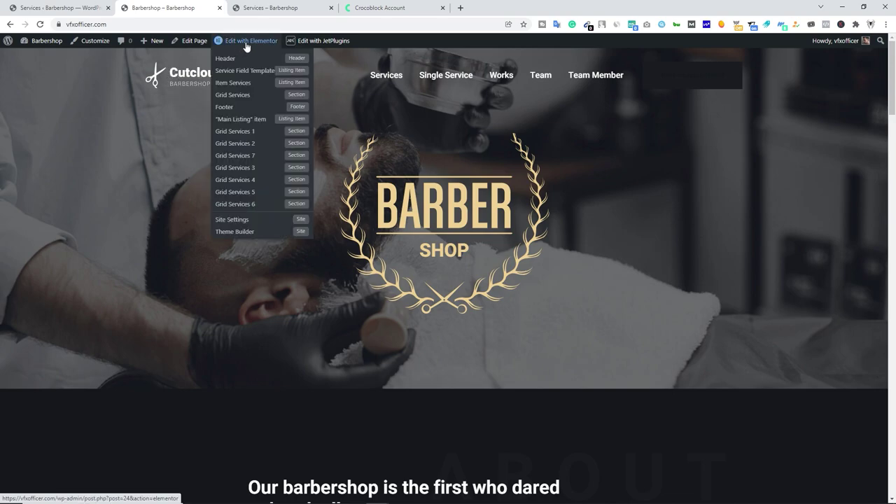
{"action": "left_click", "coordinate": [240, 62]}
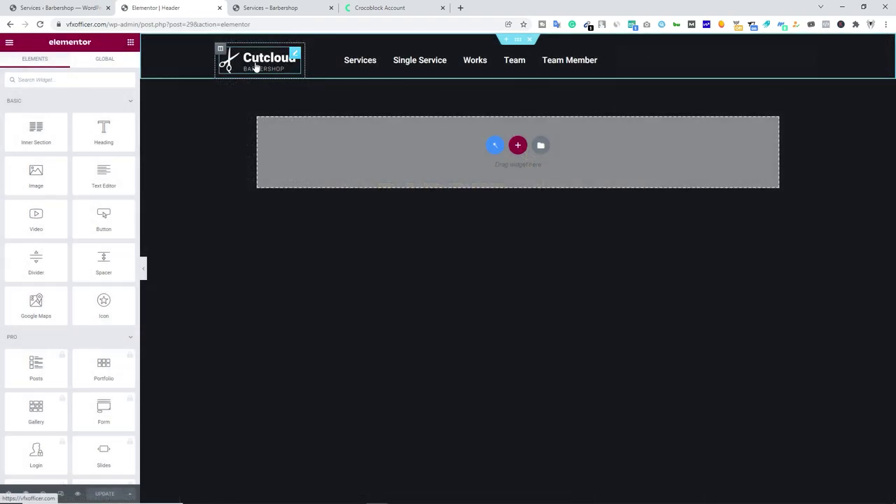
Inspect the Site Logo image picker and Nav Menu settings without changes, then exit to the dashboard.
{"action": "left_click", "coordinate": [294, 54]}
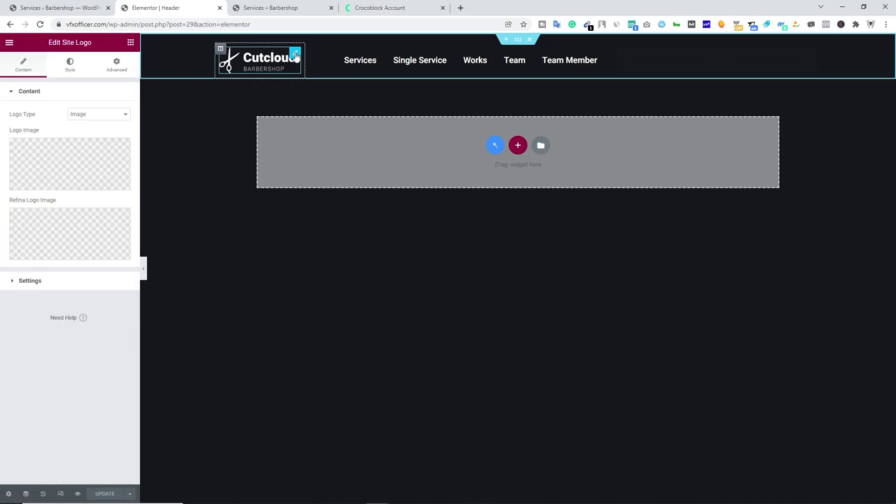
{"action": "left_click", "coordinate": [70, 185]}
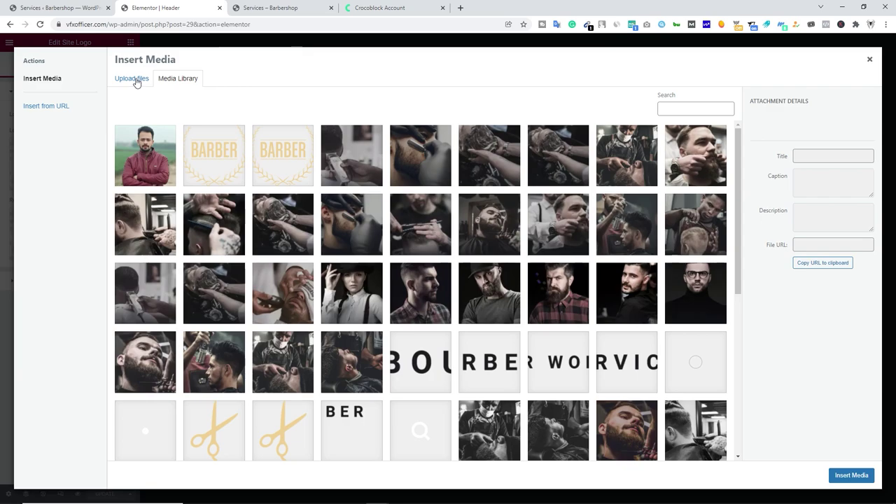
{"action": "left_click", "coordinate": [133, 80]}
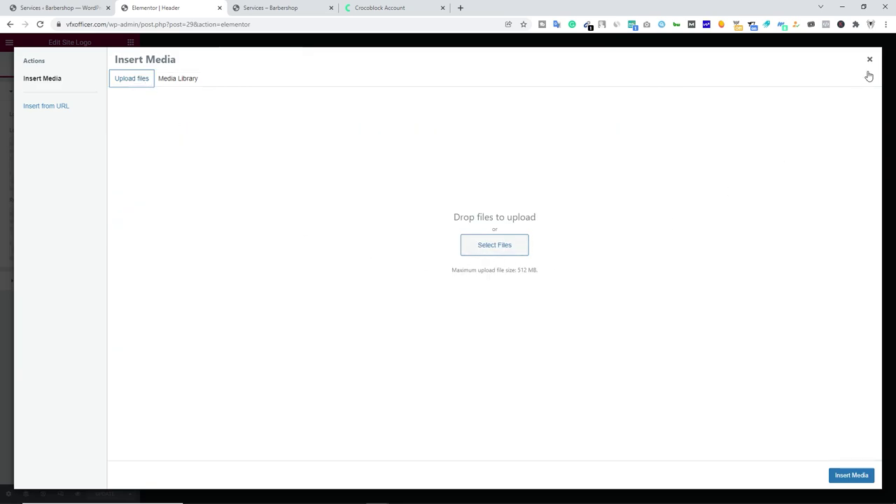
{"action": "left_click", "coordinate": [870, 60]}
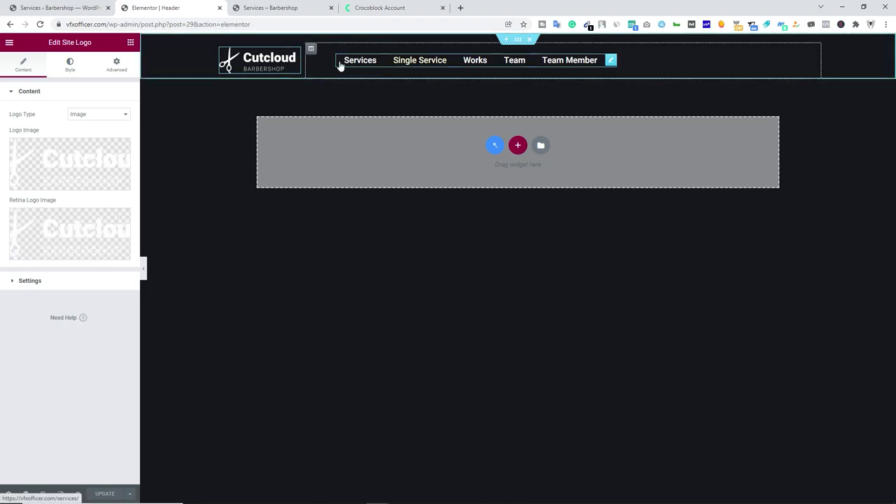
{"action": "left_click", "coordinate": [609, 61]}
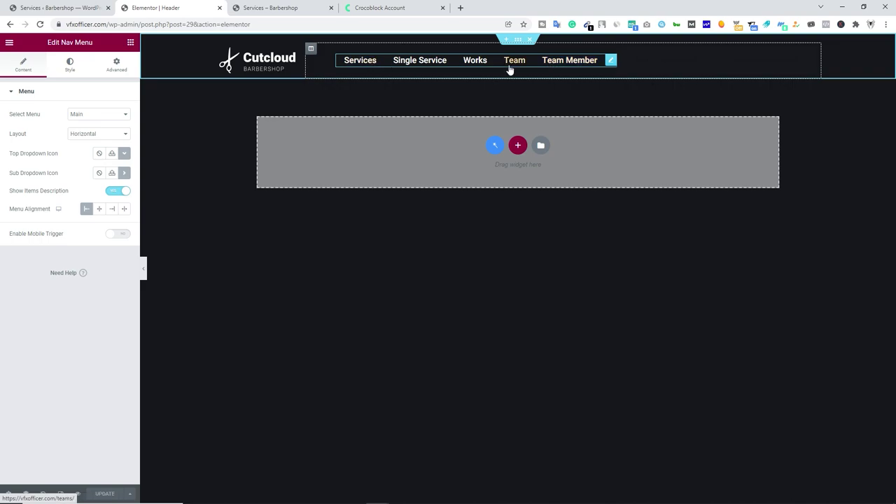
{"action": "left_click", "coordinate": [76, 204]}
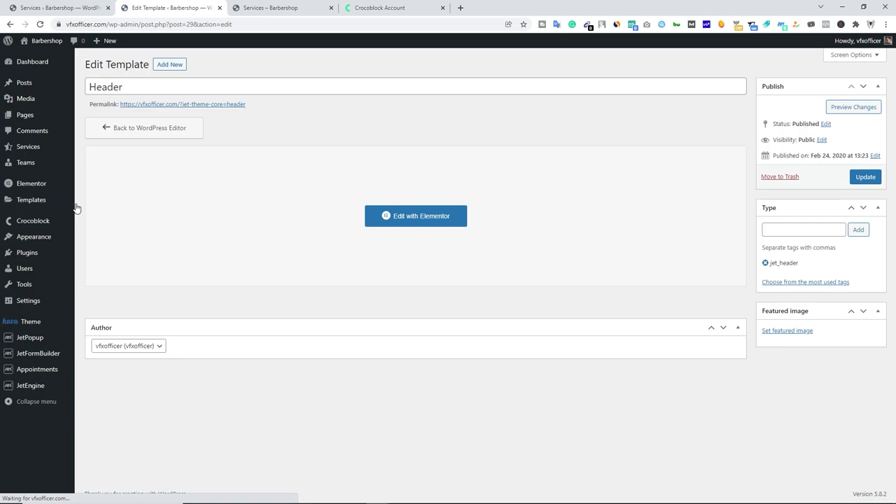
Open Appearance > Menus to view the Main menu's custom links.
{"action": "mouse_move", "coordinate": [46, 241]}
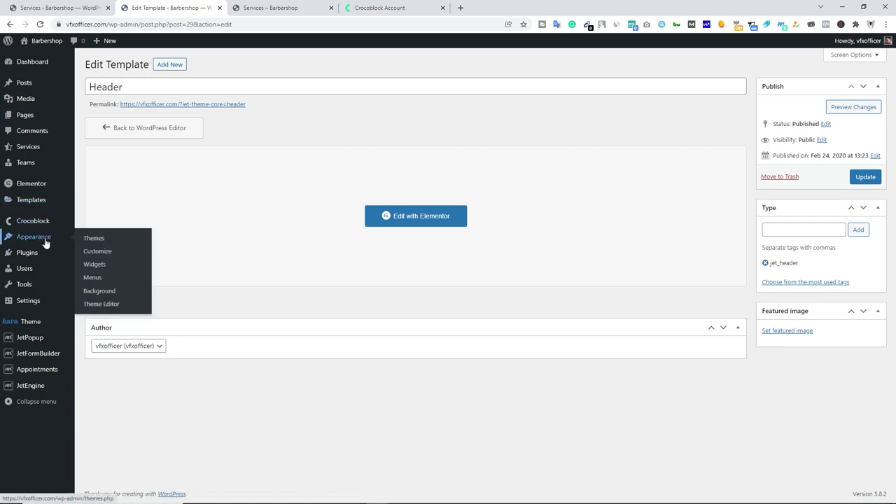
{"action": "left_click", "coordinate": [93, 277]}
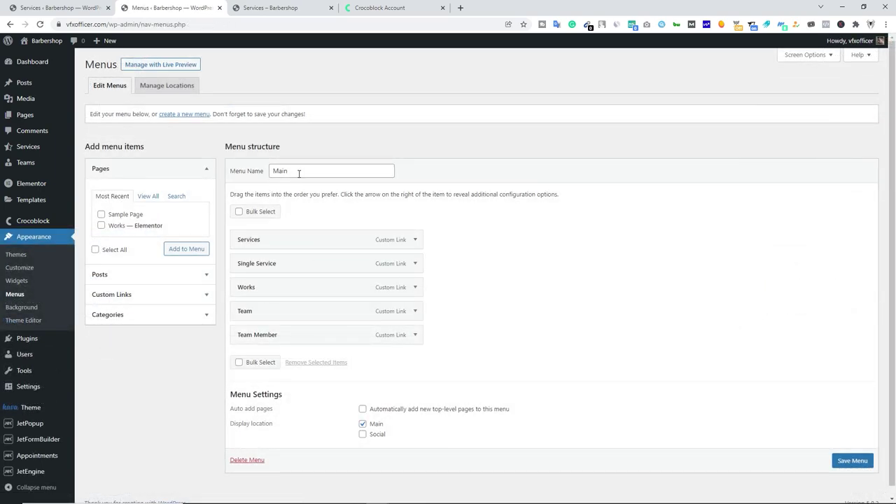
{"action": "left_click", "coordinate": [302, 173]}
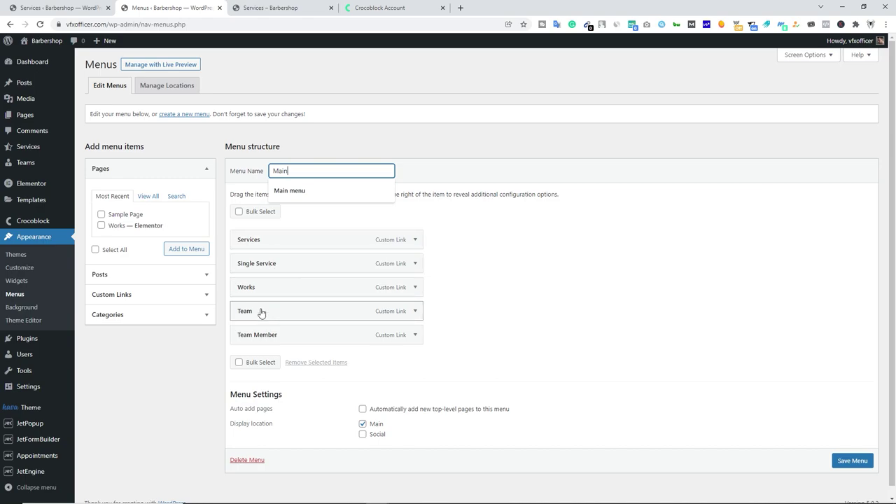
{"action": "scroll", "coordinate": [413, 329], "scroll_direction": "down", "scroll_amount": 1}
{"action": "left_click", "coordinate": [415, 327]}
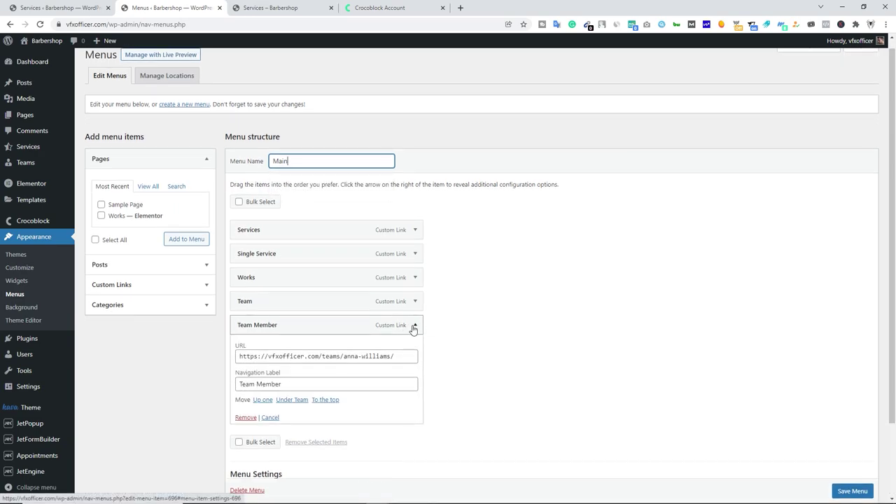
{"action": "left_click_drag", "start_coordinate": [285, 357], "coordinate": [402, 357]}
{"action": "left_click", "coordinate": [415, 325]}
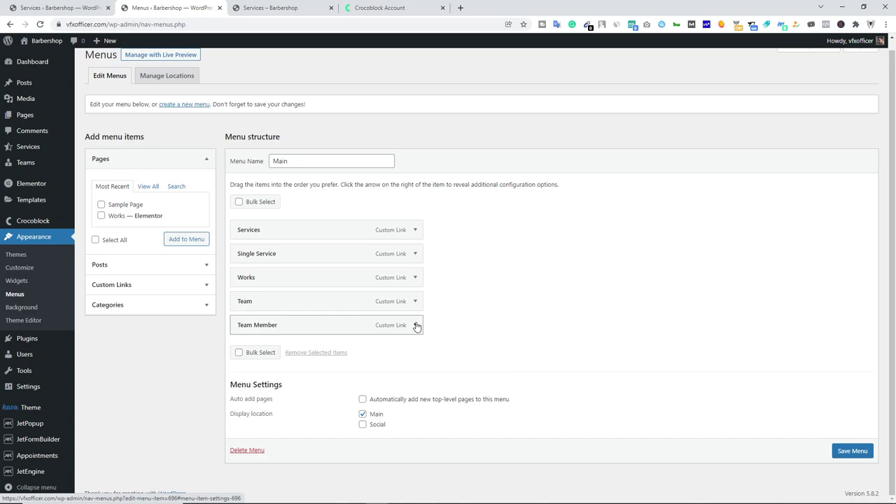
{"action": "left_click", "coordinate": [416, 325]}
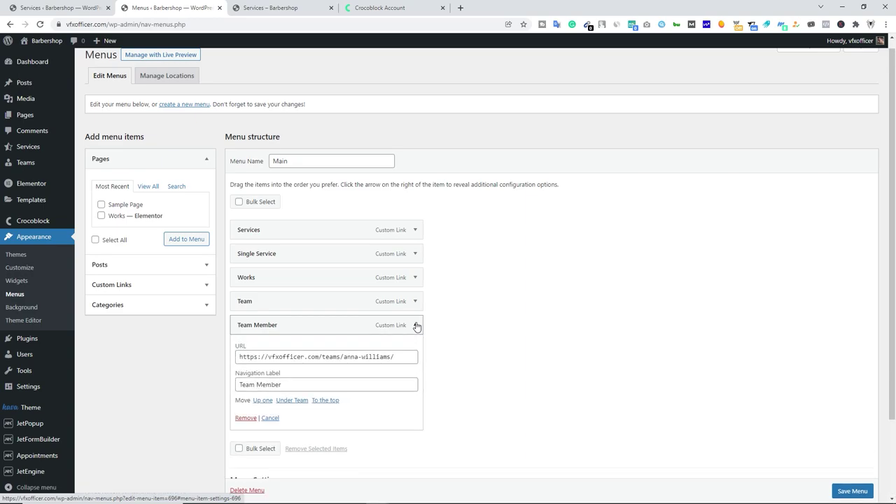
{"action": "left_click", "coordinate": [271, 419]}
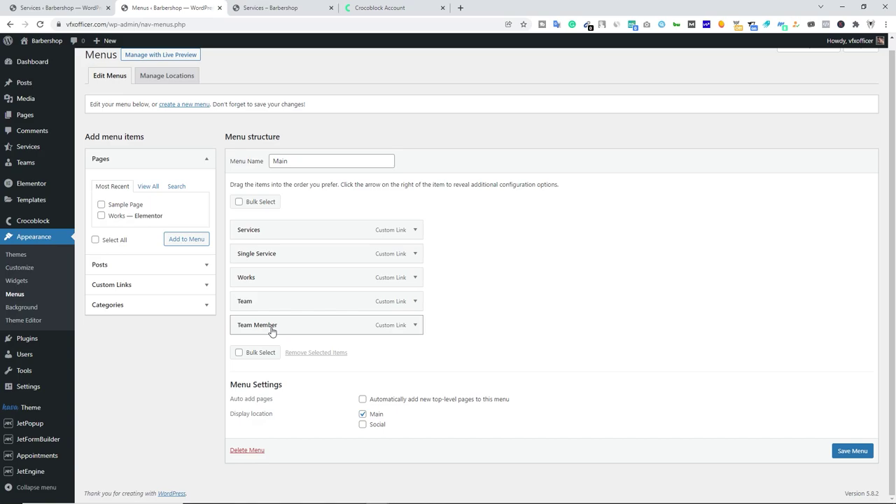
{"action": "scroll", "coordinate": [201, 258], "scroll_direction": "up", "scroll_amount": 1}
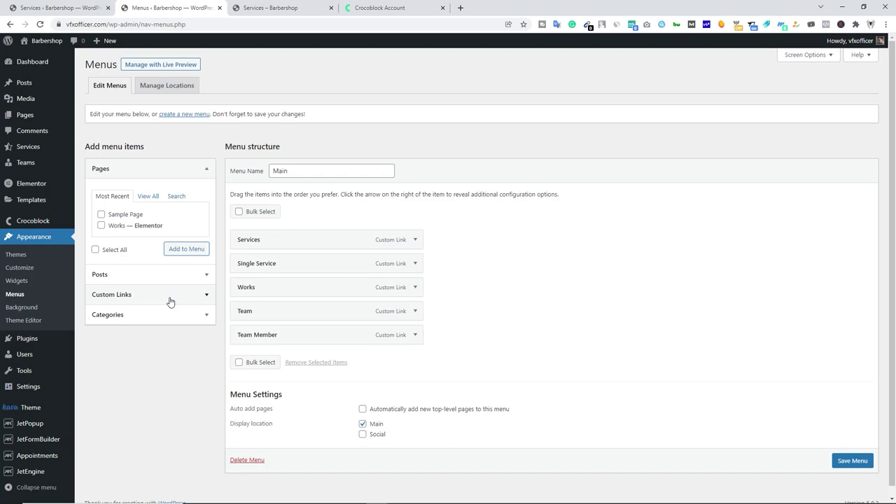
Copy the Team Member item's URL into a new custom link's URL field.
{"action": "left_click", "coordinate": [201, 297]}
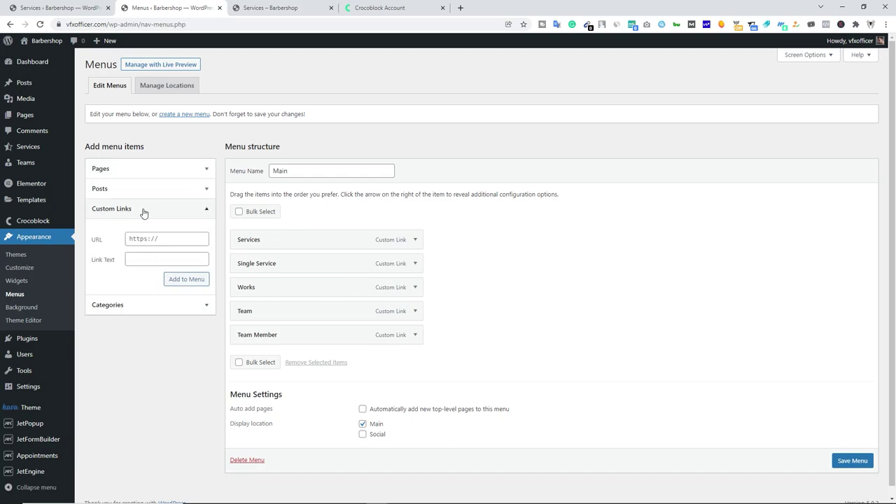
{"action": "left_click", "coordinate": [176, 238]}
{"action": "left_click", "coordinate": [415, 335]}
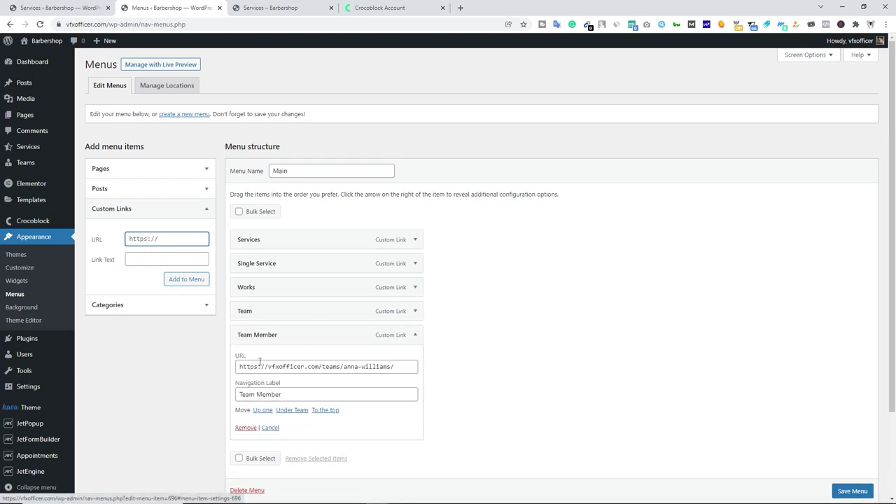
{"action": "left_click", "coordinate": [291, 366]}
{"action": "key", "text": "ctrl+a"}
{"action": "key", "text": "ctrl+c"}
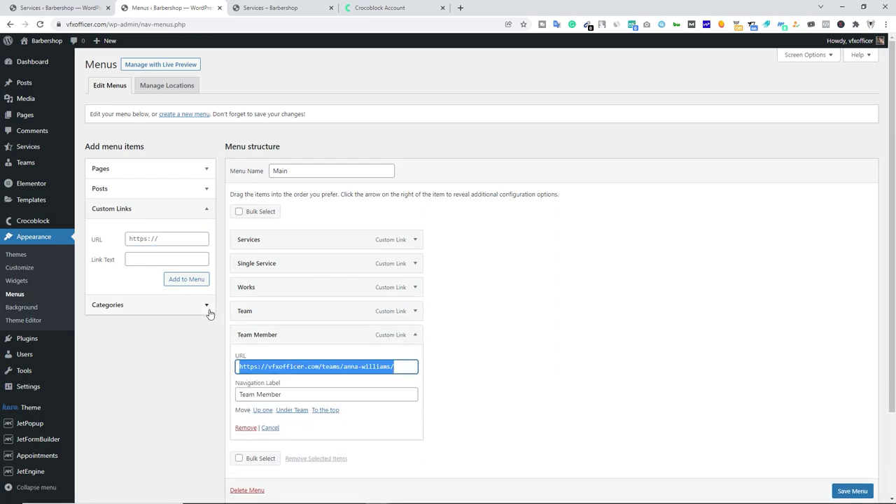
{"action": "left_click", "coordinate": [166, 239]}
{"action": "key", "text": "ctrl+v"}
Add the link as 'Team Member copy' and nest it under Single Service.
{"action": "left_click", "coordinate": [147, 263]}
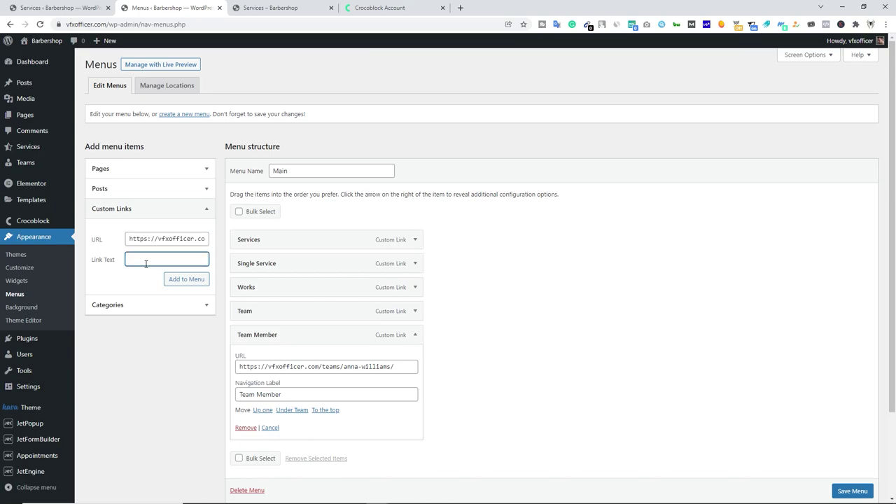
{"action": "type", "text": "Team Member copy"}
{"action": "left_click", "coordinate": [187, 280]}
{"action": "left_click_drag", "start_coordinate": [286, 362], "coordinate": [291, 280]}
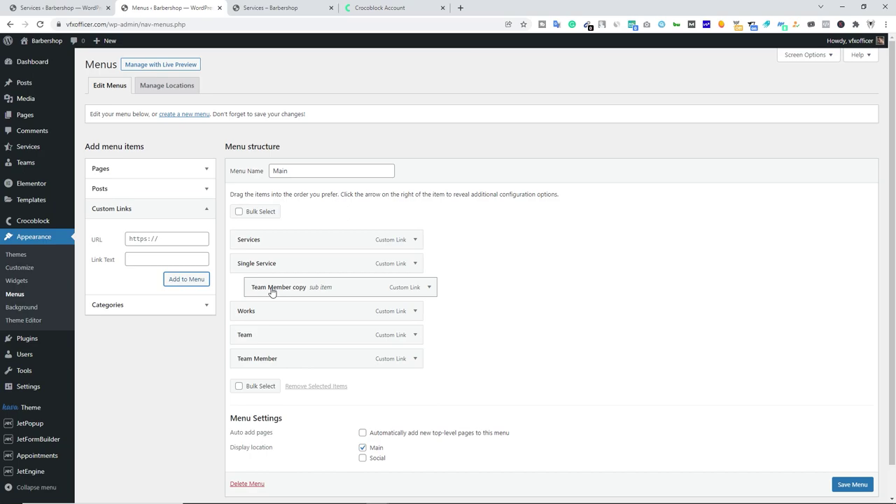
{"action": "scroll", "coordinate": [850, 486], "scroll_direction": "down", "scroll_amount": 1}
Save the Main menu and visit the live site.
{"action": "left_click", "coordinate": [850, 468]}
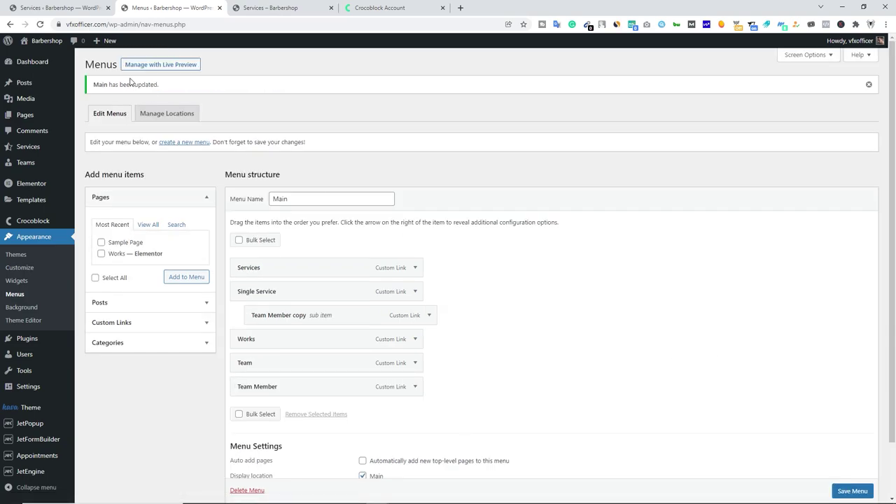
{"action": "mouse_move", "coordinate": [45, 49]}
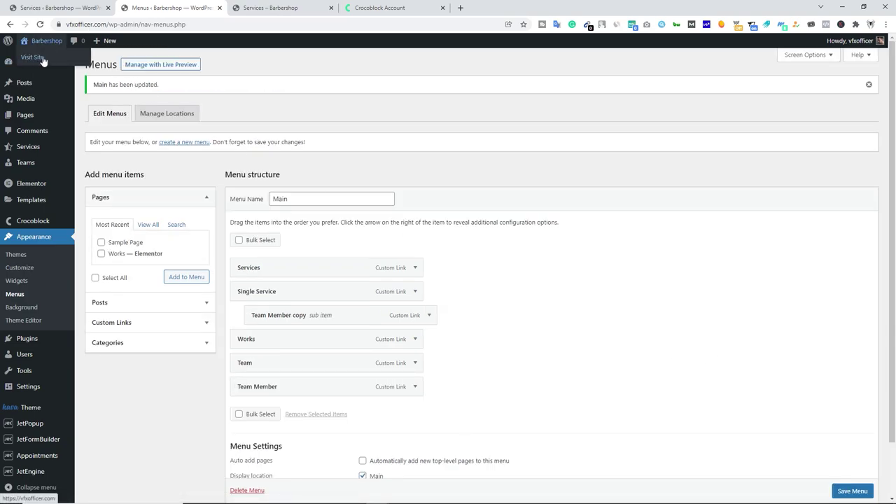
{"action": "left_click", "coordinate": [44, 59]}
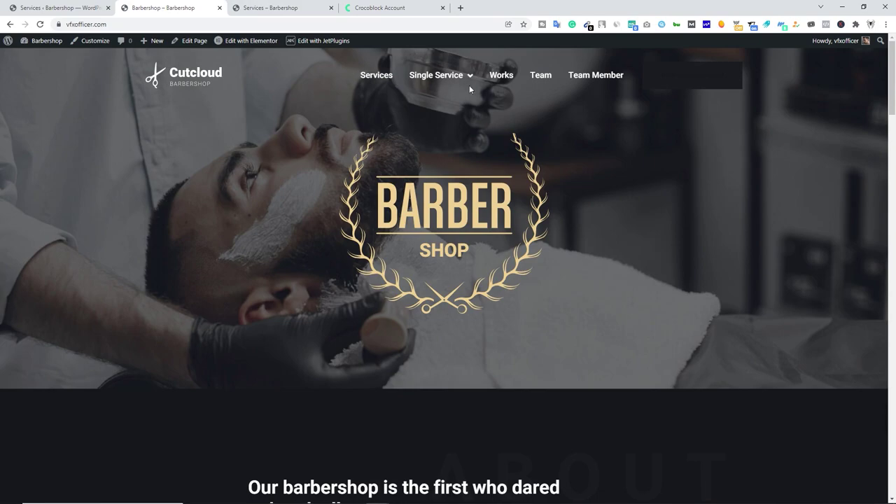
Follow Team Member copy from the Single Service dropdown, browse it, then return home.
{"action": "mouse_move", "coordinate": [472, 80]}
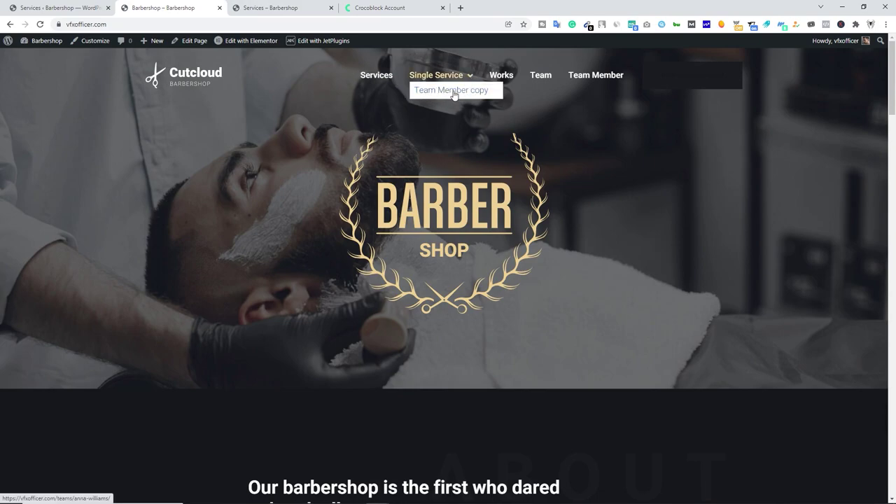
{"action": "left_click", "coordinate": [463, 93]}
{"action": "scroll", "coordinate": [306, 210], "scroll_direction": "down", "scroll_amount": 4}
{"action": "scroll", "coordinate": [307, 213], "scroll_direction": "down", "scroll_amount": 3}
{"action": "scroll", "coordinate": [394, 250], "scroll_direction": "up", "scroll_amount": 7}
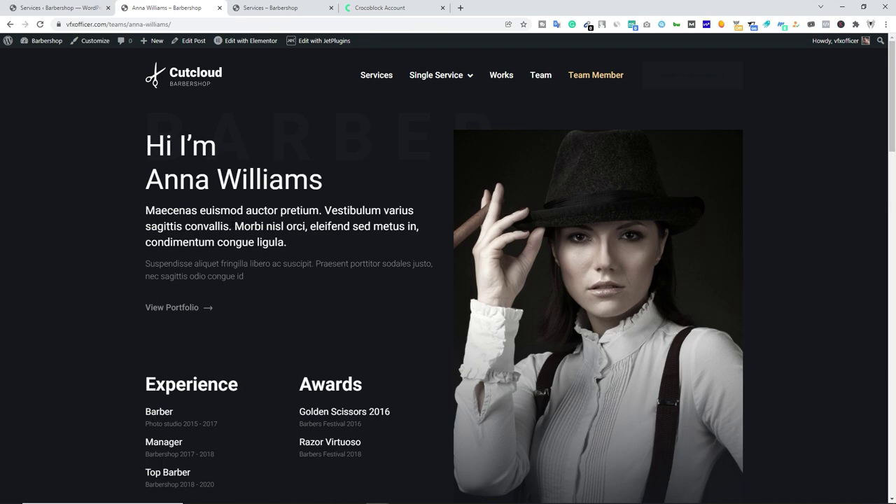
{"action": "scroll", "coordinate": [374, 205], "scroll_direction": "down", "scroll_amount": 1}
{"action": "scroll", "coordinate": [374, 207], "scroll_direction": "up", "scroll_amount": 1}
{"action": "left_click", "coordinate": [197, 79]}
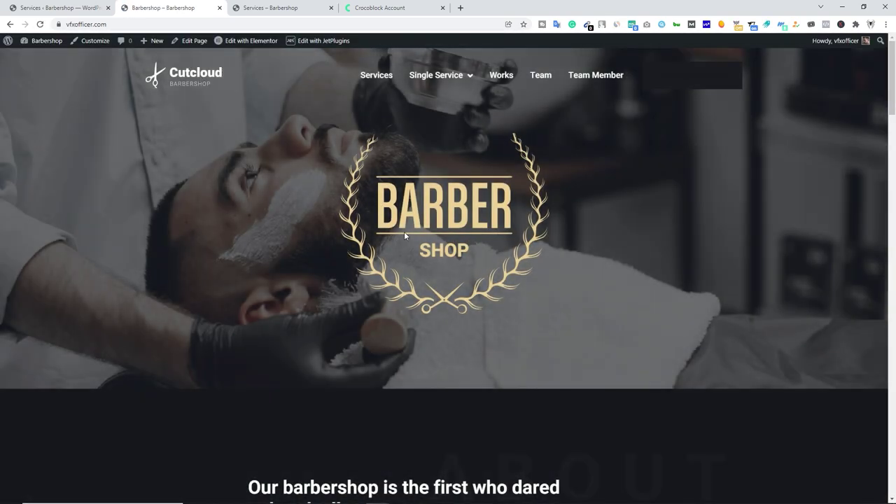
Open the Home page in Elementor, select the BARBER image, then exit to the Pages list.
{"action": "left_click", "coordinate": [253, 43]}
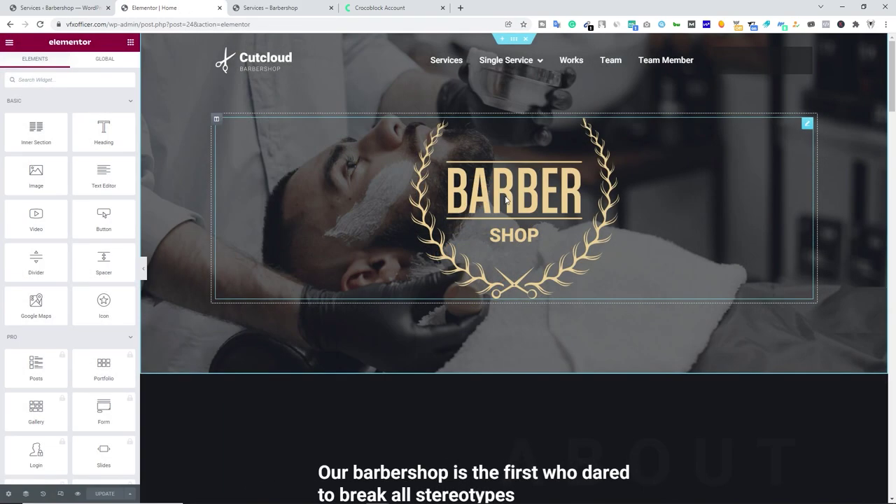
{"action": "left_click", "coordinate": [511, 200]}
{"action": "left_click", "coordinate": [806, 125]}
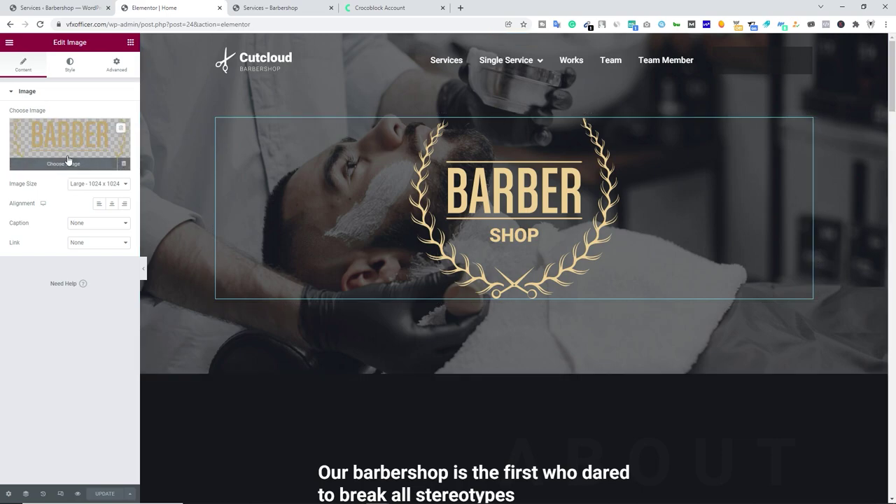
{"action": "left_click", "coordinate": [9, 42]}
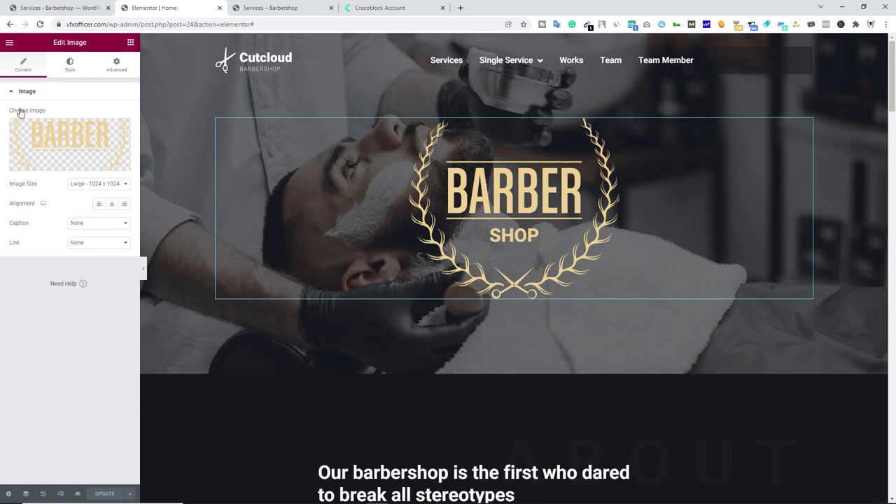
{"action": "left_click", "coordinate": [45, 208]}
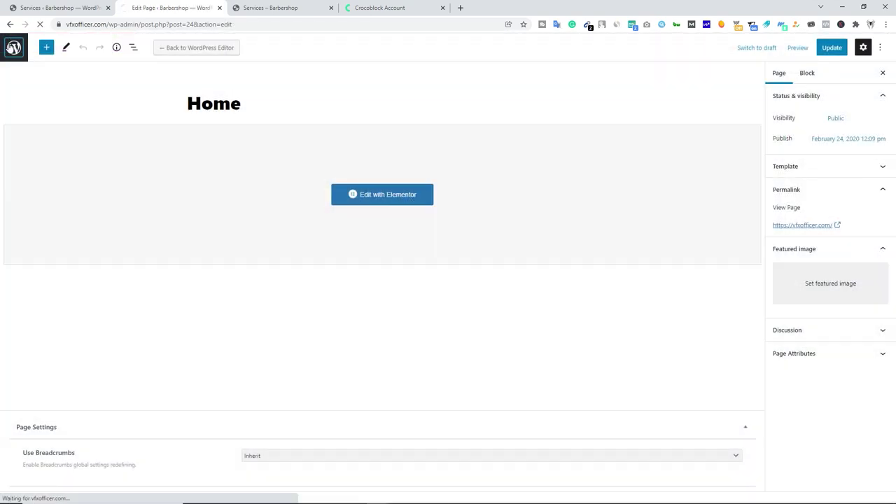
{"action": "left_click", "coordinate": [10, 44]}
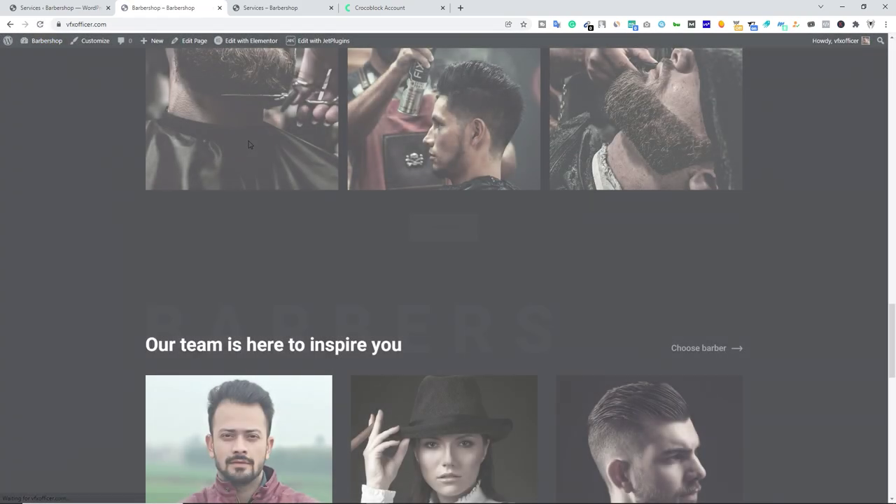
Highlight the 'Our team is here to inspire you' heading, then switch to the Crocoblock Account tab.
{"action": "left_click_drag", "start_coordinate": [145, 344], "coordinate": [410, 348]}
{"action": "scroll", "coordinate": [410, 348], "scroll_direction": "down", "scroll_amount": 9}
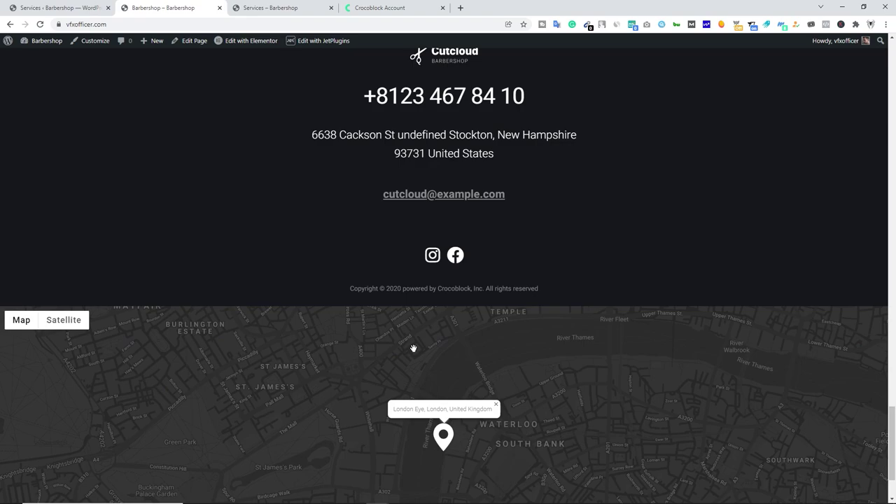
{"action": "scroll", "coordinate": [460, 208], "scroll_direction": "up", "scroll_amount": 2}
{"action": "left_click_drag", "start_coordinate": [363, 236], "coordinate": [511, 334]}
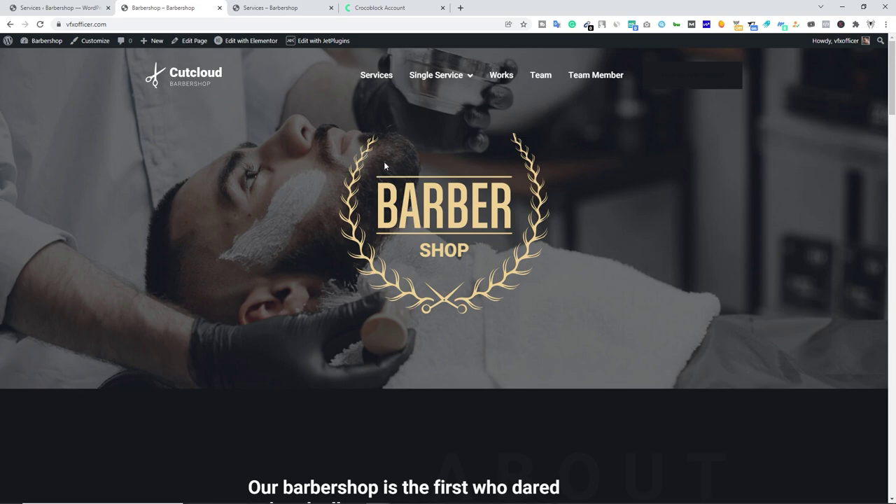
{"action": "left_click", "coordinate": [378, 5]}
{"action": "mouse_move", "coordinate": [193, 51]}
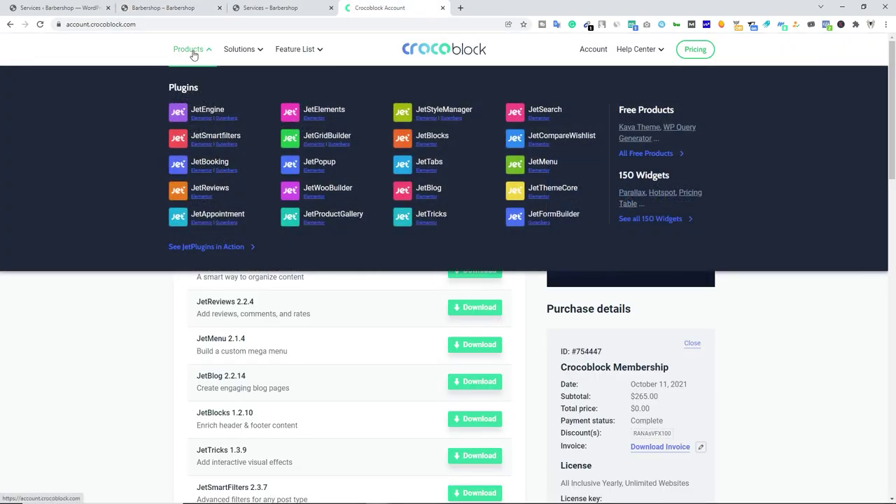